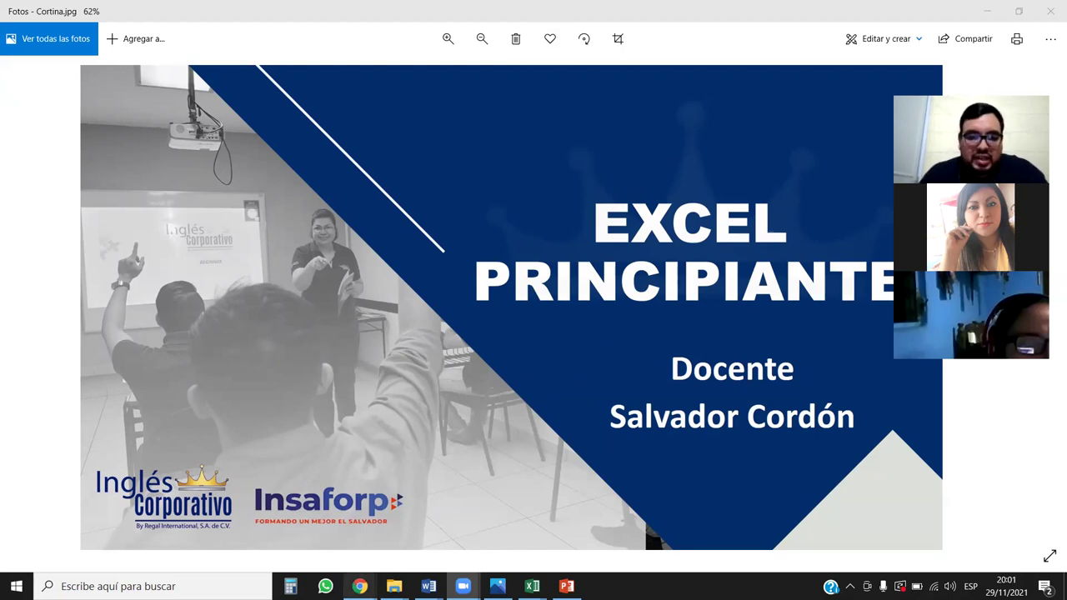
- In Chrome, open lesson 3.1 – Objetivo de la lección of the Inglés Corporativo course
{"action": "mouse_move", "coordinate": [359, 585]}
{"action": "left_click", "coordinate": [497, 523]}
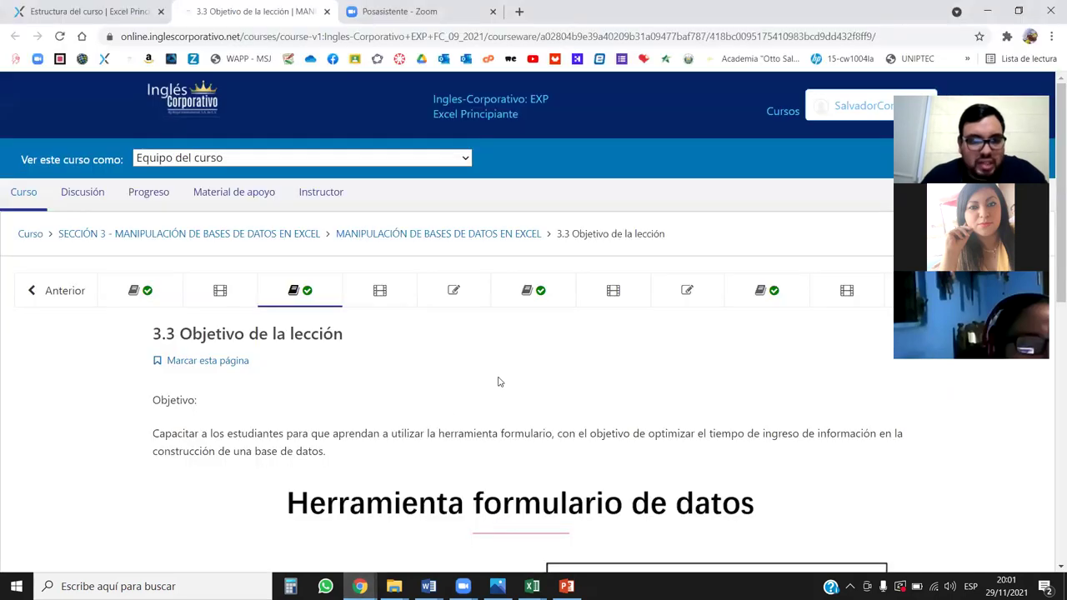
{"action": "scroll", "coordinate": [498, 381], "scroll_direction": "down", "scroll_amount": 2}
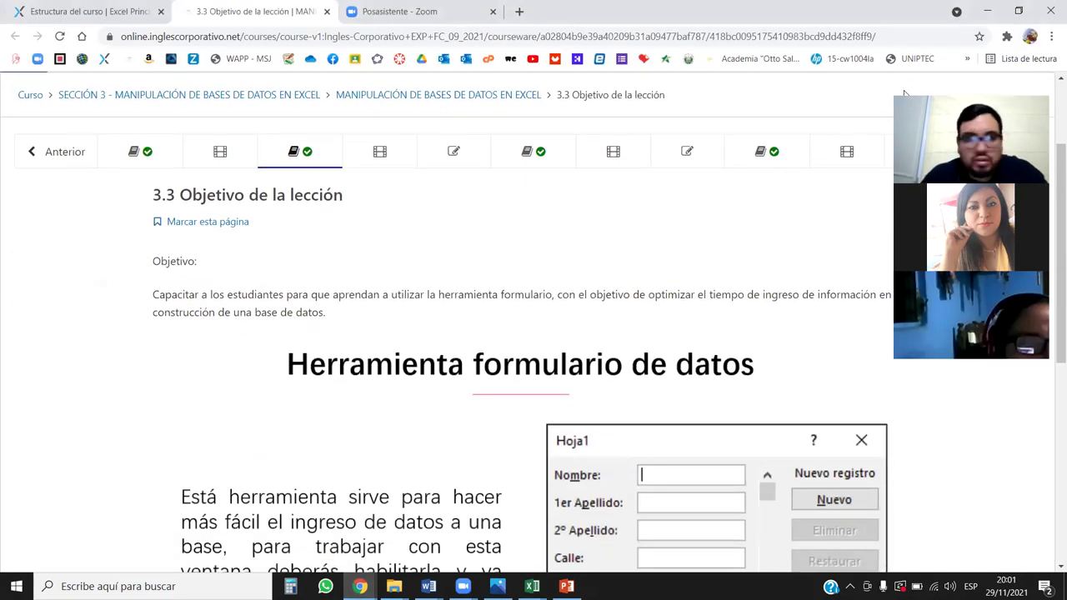
{"action": "left_click", "coordinate": [134, 152]}
- Scroll through the lesson page to the USO DE FILTROS slide
{"action": "scroll", "coordinate": [480, 362], "scroll_direction": "down", "scroll_amount": 2}
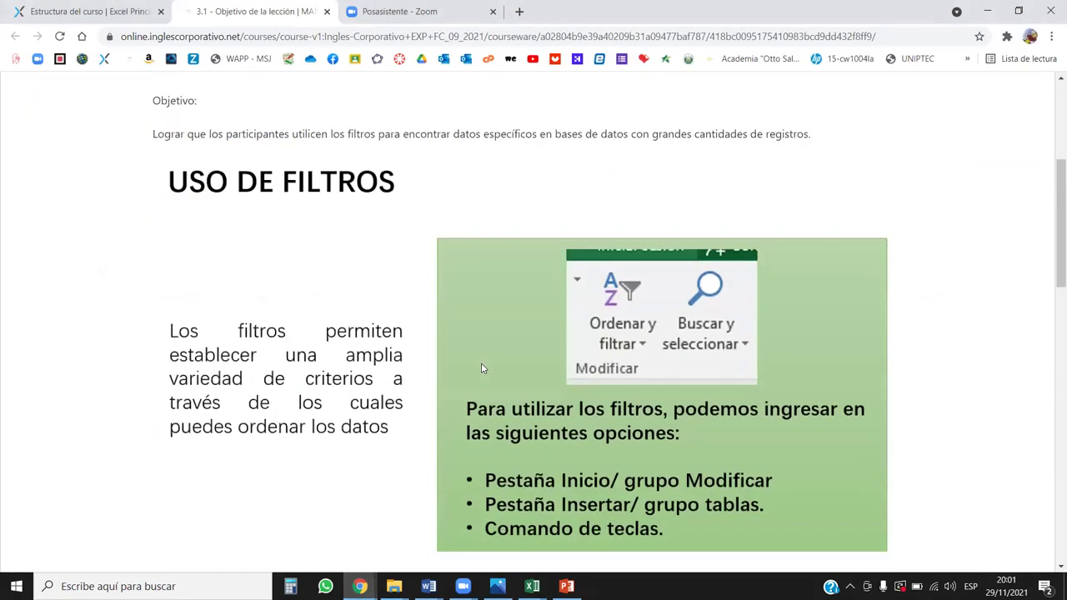
{"action": "scroll", "coordinate": [481, 365], "scroll_direction": "down", "scroll_amount": 1}
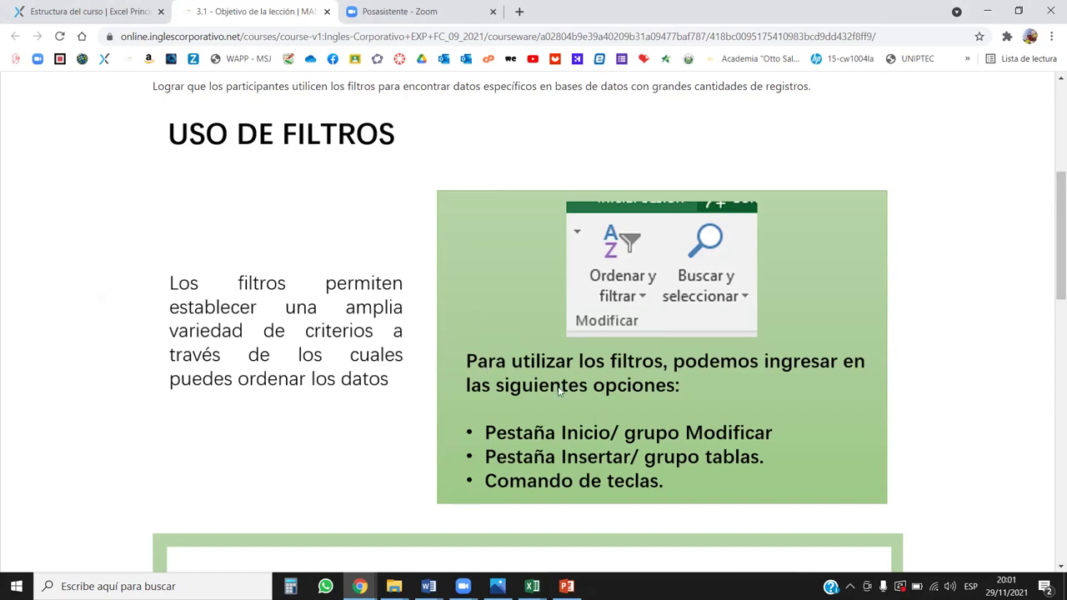
{"action": "scroll", "coordinate": [593, 336], "scroll_direction": "up", "scroll_amount": 1}
{"action": "scroll", "coordinate": [593, 337], "scroll_direction": "up", "scroll_amount": 2}
{"action": "scroll", "coordinate": [592, 339], "scroll_direction": "down", "scroll_amount": 2}
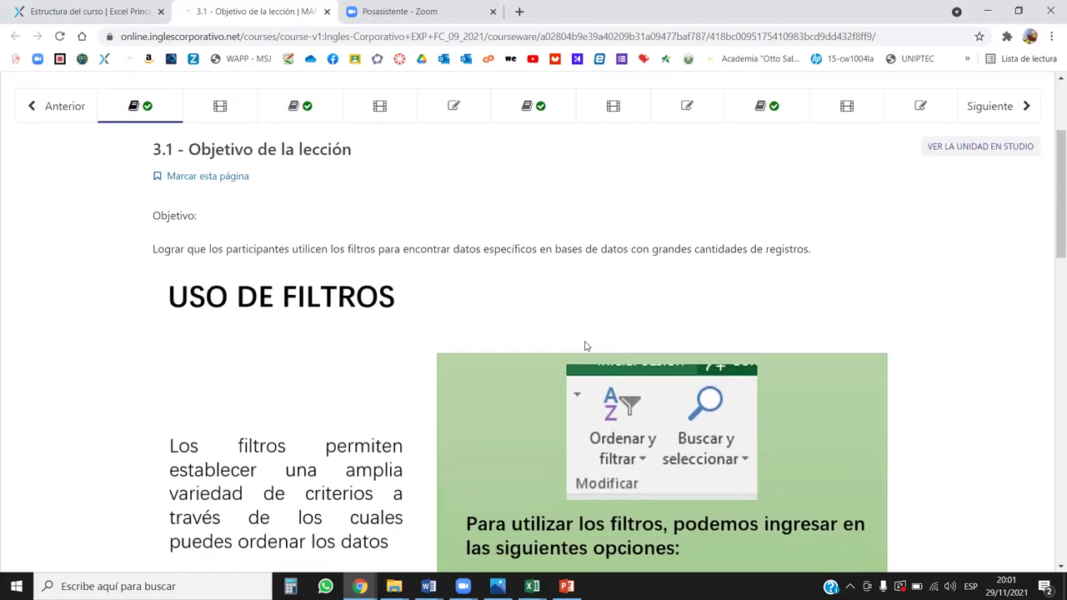
{"action": "scroll", "coordinate": [585, 345], "scroll_direction": "down", "scroll_amount": 1}
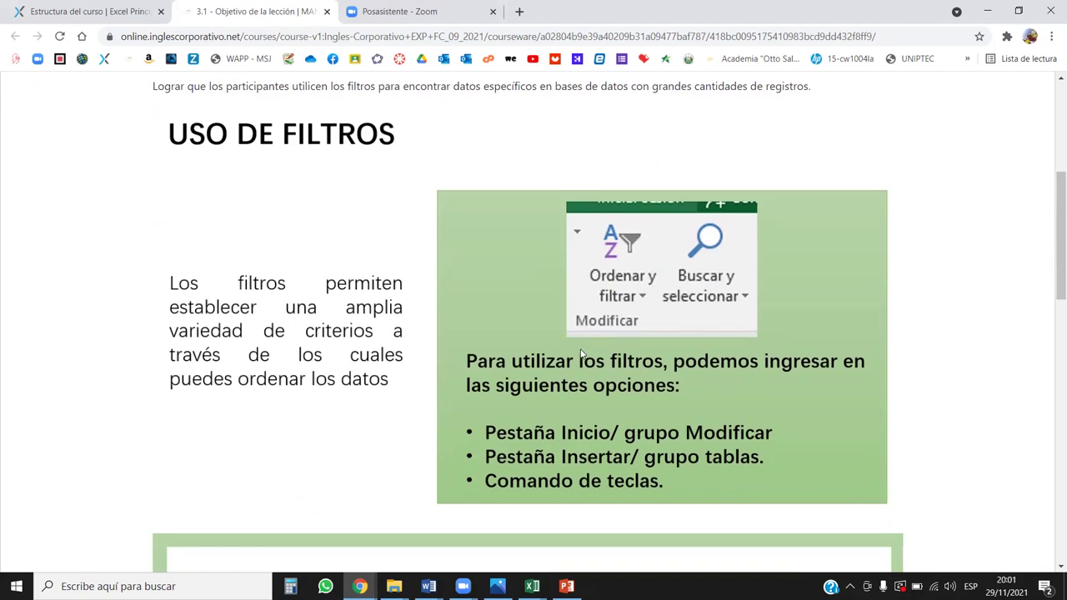
{"action": "scroll", "coordinate": [581, 354], "scroll_direction": "down", "scroll_amount": 3}
{"action": "scroll", "coordinate": [581, 354], "scroll_direction": "down", "scroll_amount": 3}
{"action": "scroll", "coordinate": [579, 352], "scroll_direction": "up", "scroll_amount": 2}
{"action": "scroll", "coordinate": [577, 350], "scroll_direction": "up", "scroll_amount": 2}
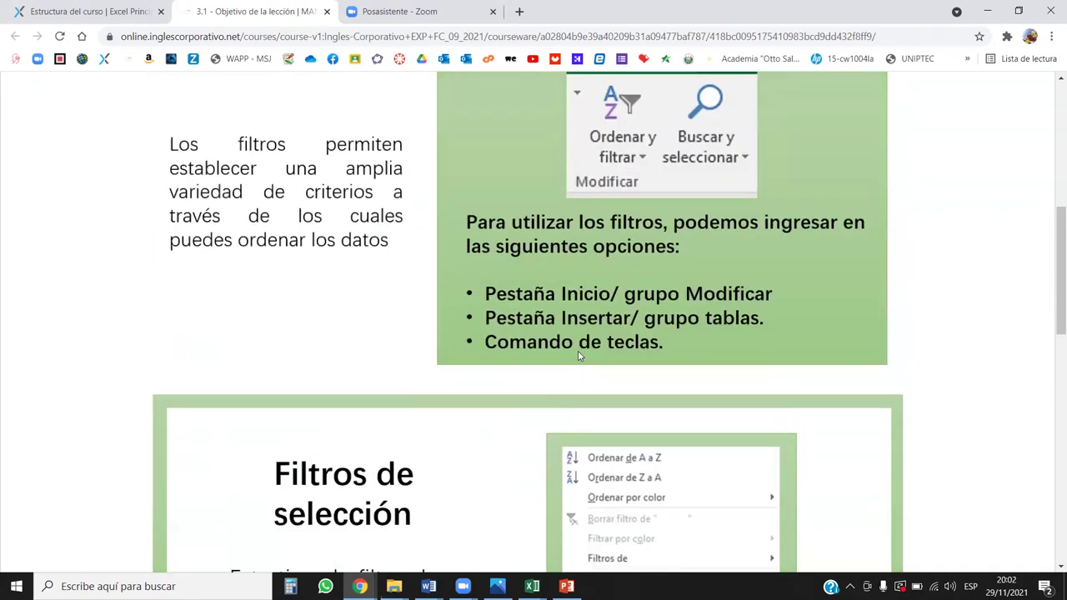
{"action": "scroll", "coordinate": [578, 350], "scroll_direction": "down", "scroll_amount": 4}
{"action": "scroll", "coordinate": [580, 356], "scroll_direction": "down", "scroll_amount": 3}
{"action": "scroll", "coordinate": [580, 356], "scroll_direction": "up", "scroll_amount": 4}
{"action": "scroll", "coordinate": [580, 356], "scroll_direction": "up", "scroll_amount": 3}
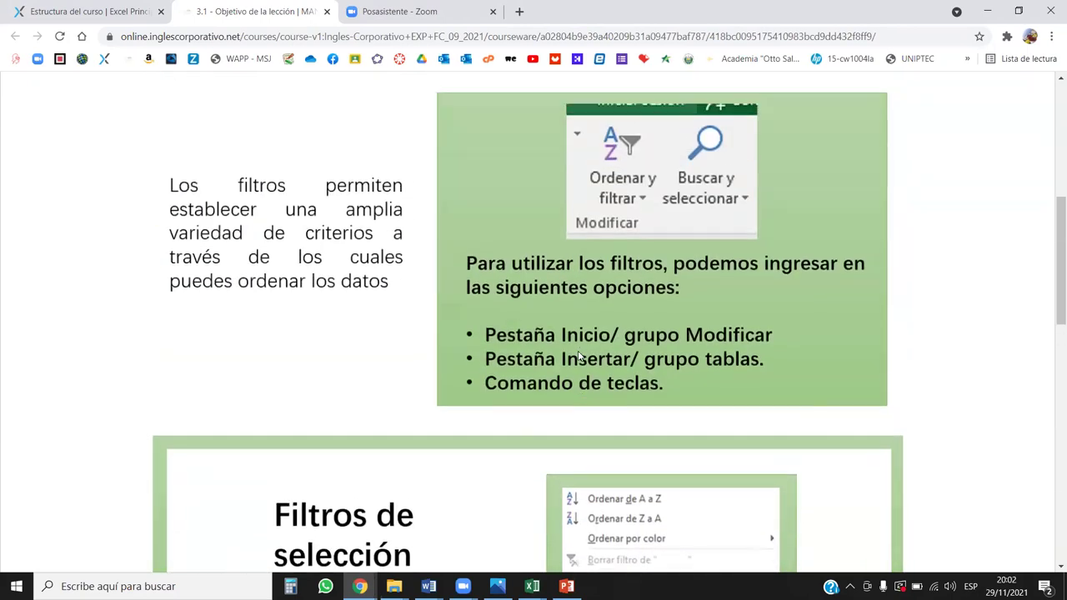
{"action": "scroll", "coordinate": [580, 356], "scroll_direction": "up", "scroll_amount": 4}
{"action": "scroll", "coordinate": [579, 356], "scroll_direction": "down", "scroll_amount": 2}
{"action": "scroll", "coordinate": [628, 166], "scroll_direction": "down", "scroll_amount": 1}
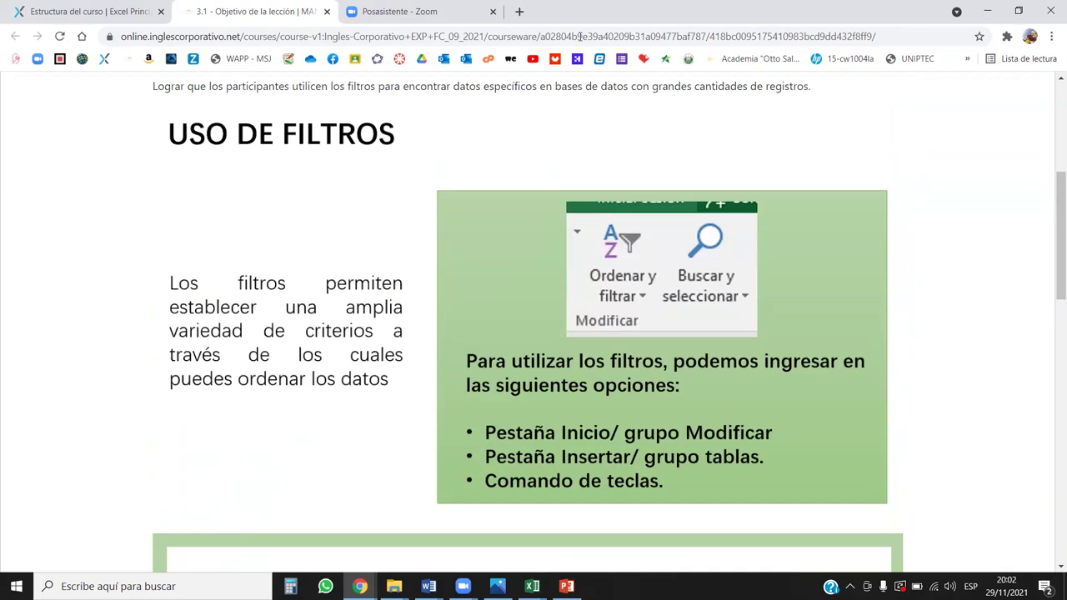
- Switch to the HOJA PRÁCTICA - SECCION 3 workbook and select a VENDEDOR 1 cell in column B
{"action": "mouse_move", "coordinate": [531, 586]}
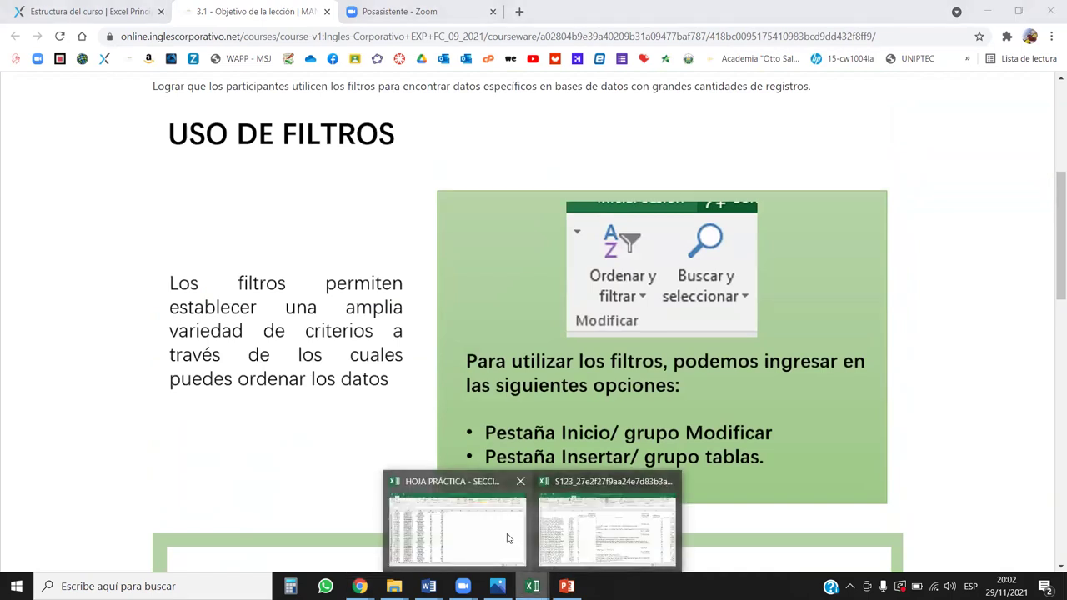
{"action": "left_click", "coordinate": [504, 510]}
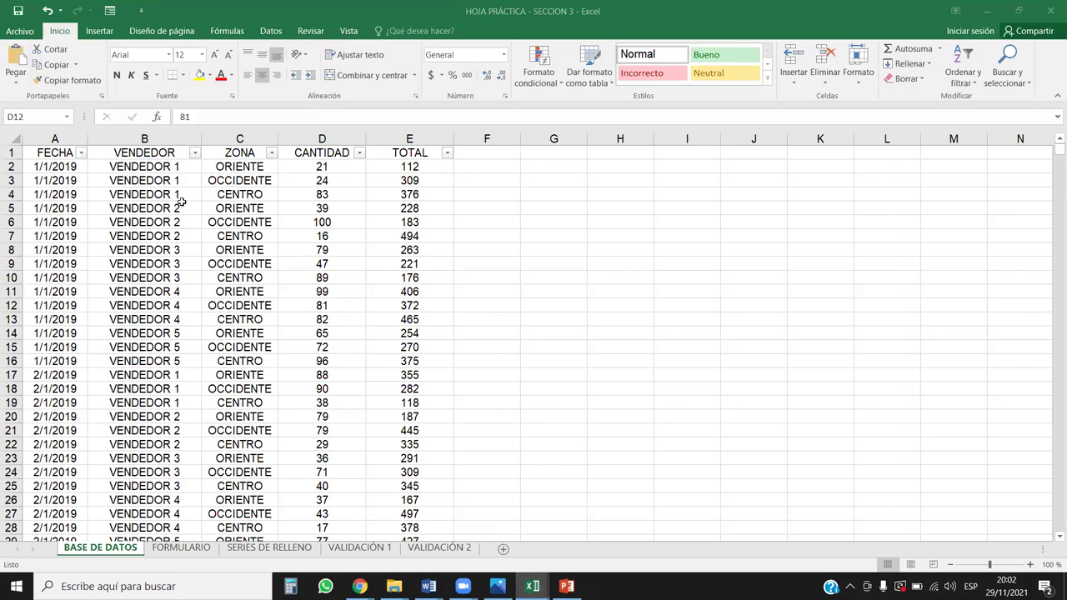
{"action": "left_click", "coordinate": [145, 180]}
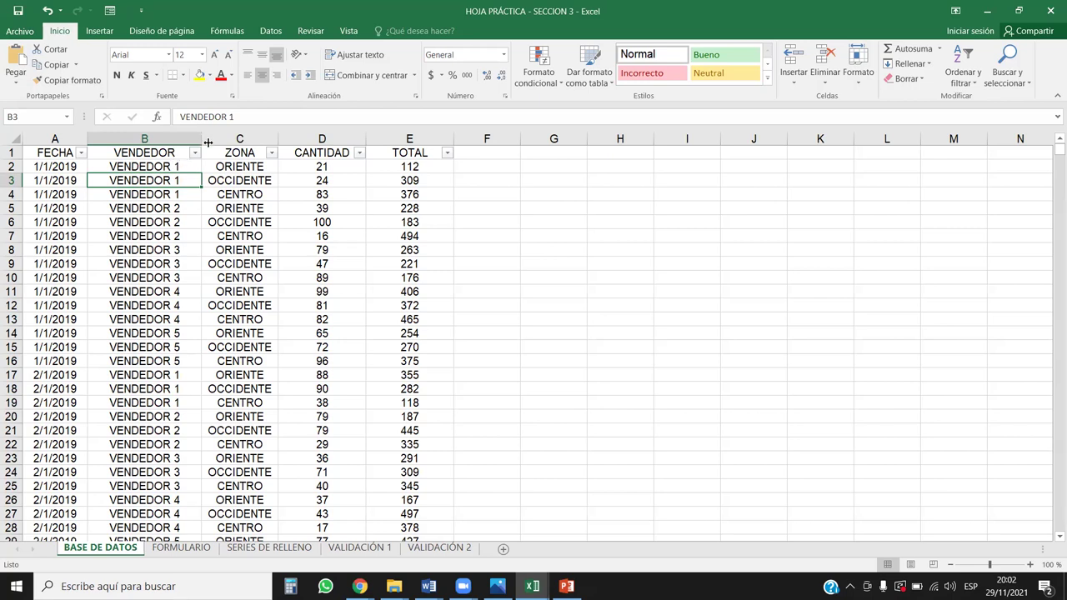
- Check the VENDEDOR filter without changing it, select cell C5, and show the Vista commands
{"action": "left_click", "coordinate": [197, 153]}
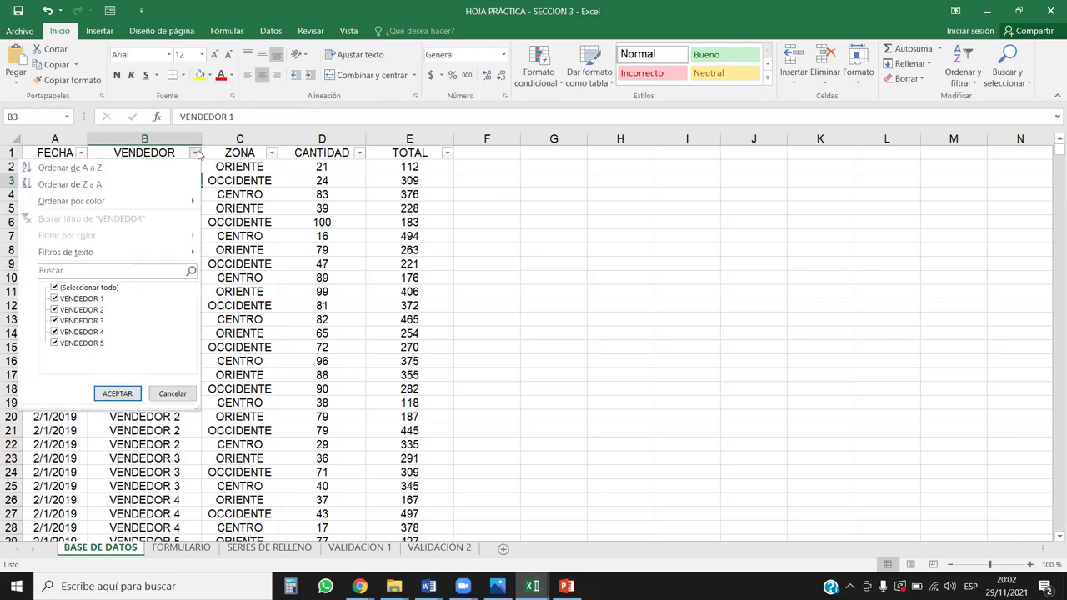
{"action": "left_click", "coordinate": [197, 154]}
{"action": "left_click", "coordinate": [211, 209]}
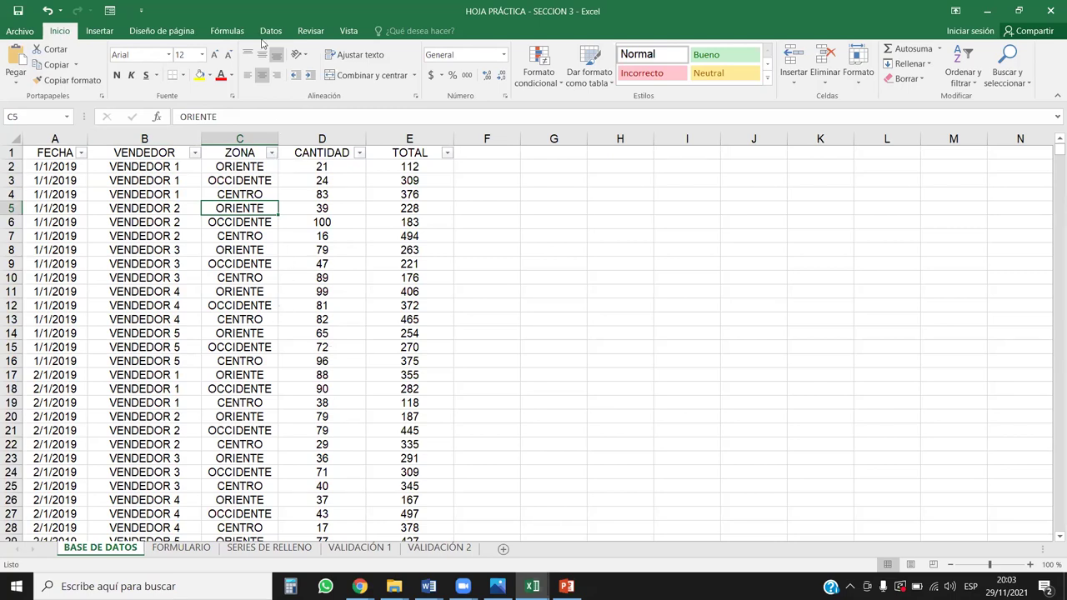
{"action": "left_click", "coordinate": [349, 32]}
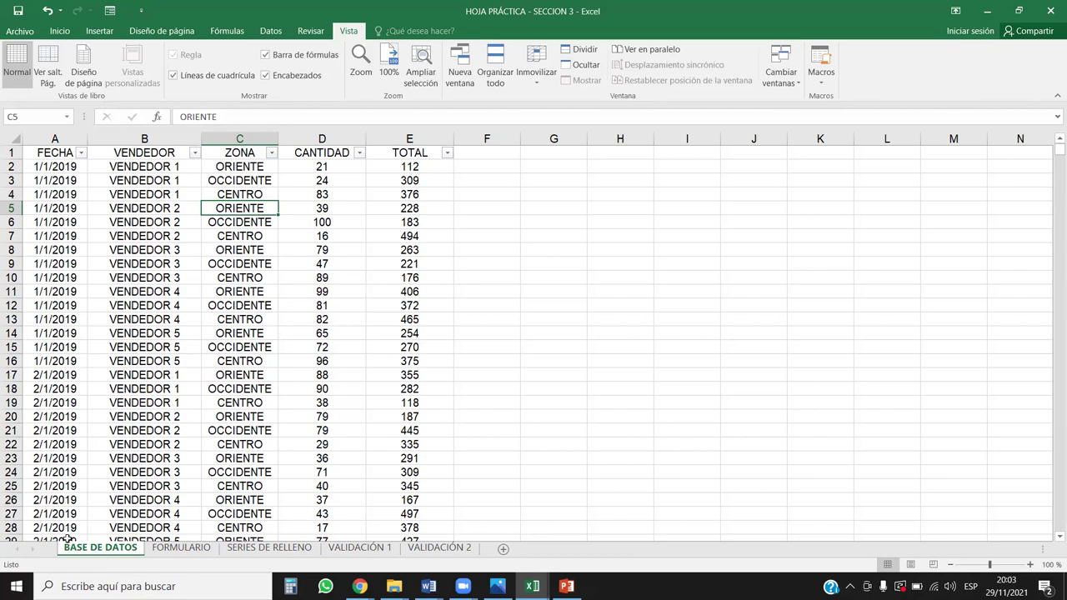
- Copy BASE DE DATOS to (nuevo libro) with Crear una copia via Mover o copiar, then switch to Libro3
{"action": "right_click", "coordinate": [98, 552]}
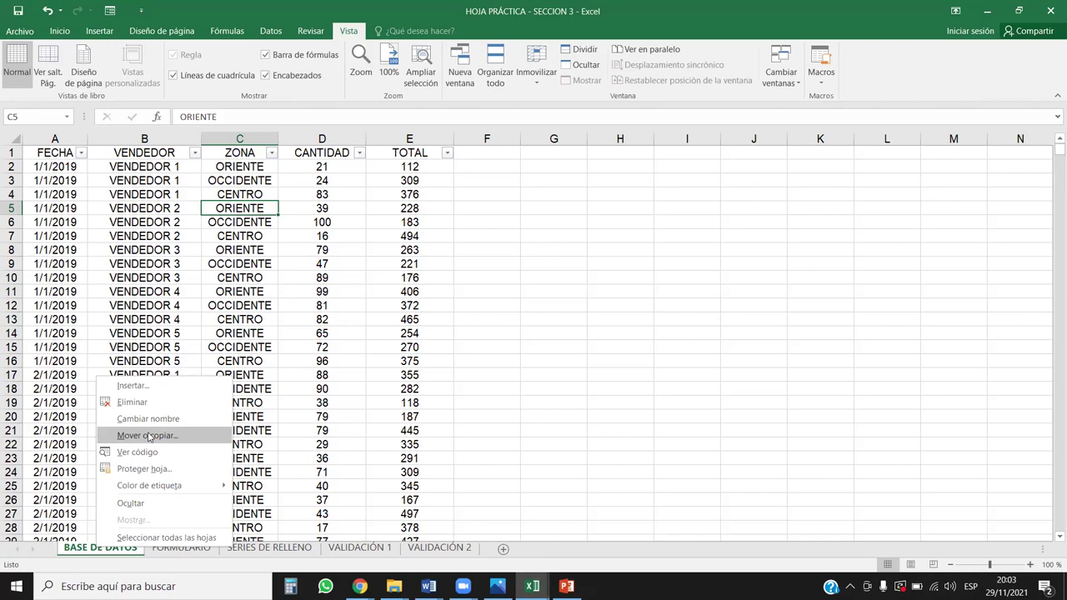
{"action": "left_click", "coordinate": [150, 436]}
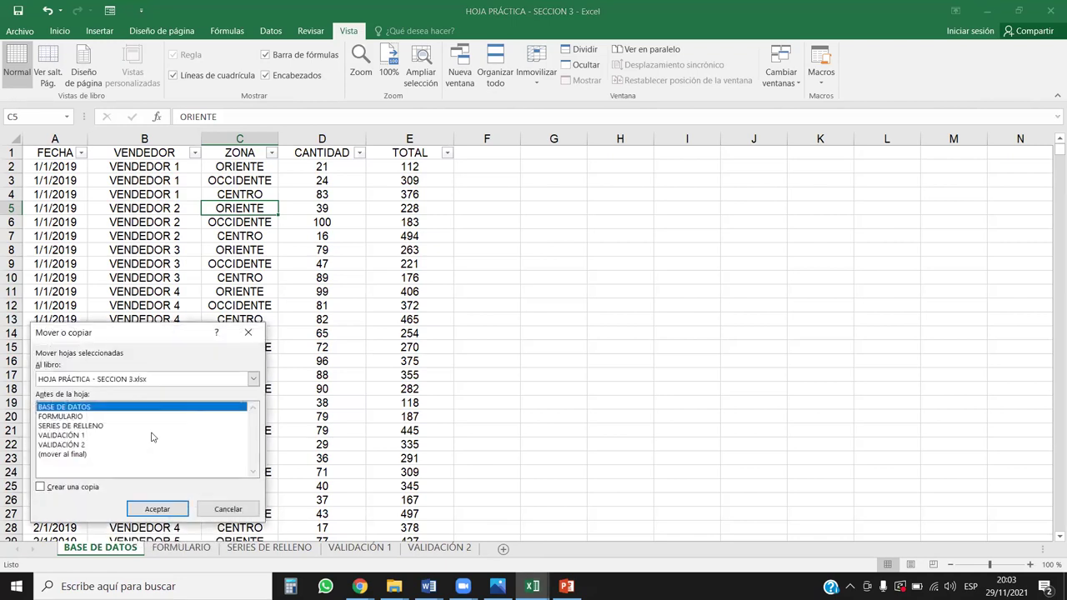
{"action": "left_click", "coordinate": [253, 379]}
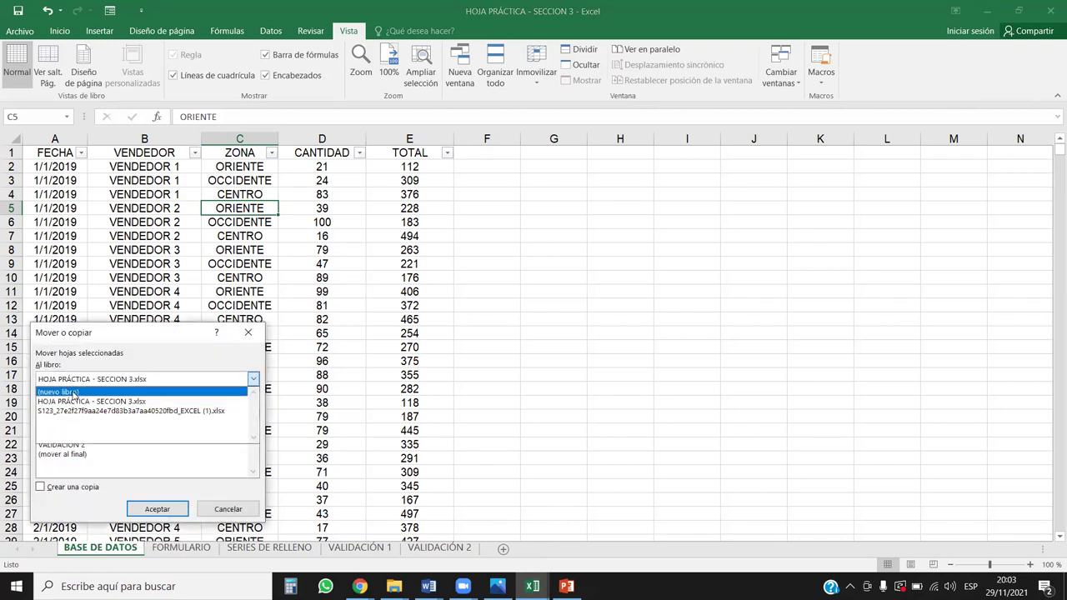
{"action": "left_click", "coordinate": [73, 391]}
{"action": "left_click", "coordinate": [247, 332]}
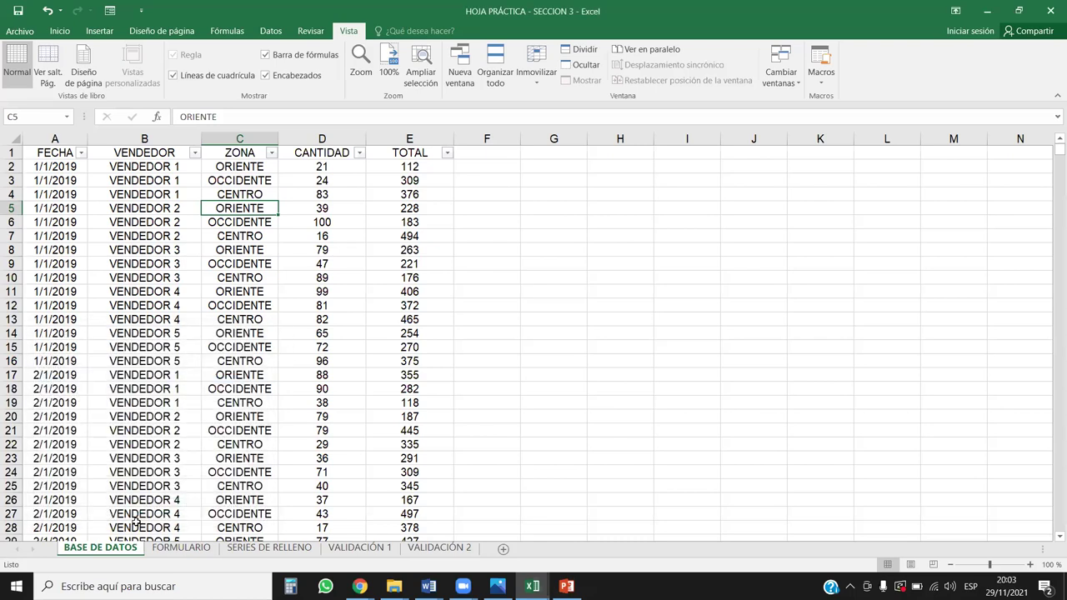
{"action": "right_click", "coordinate": [102, 548]}
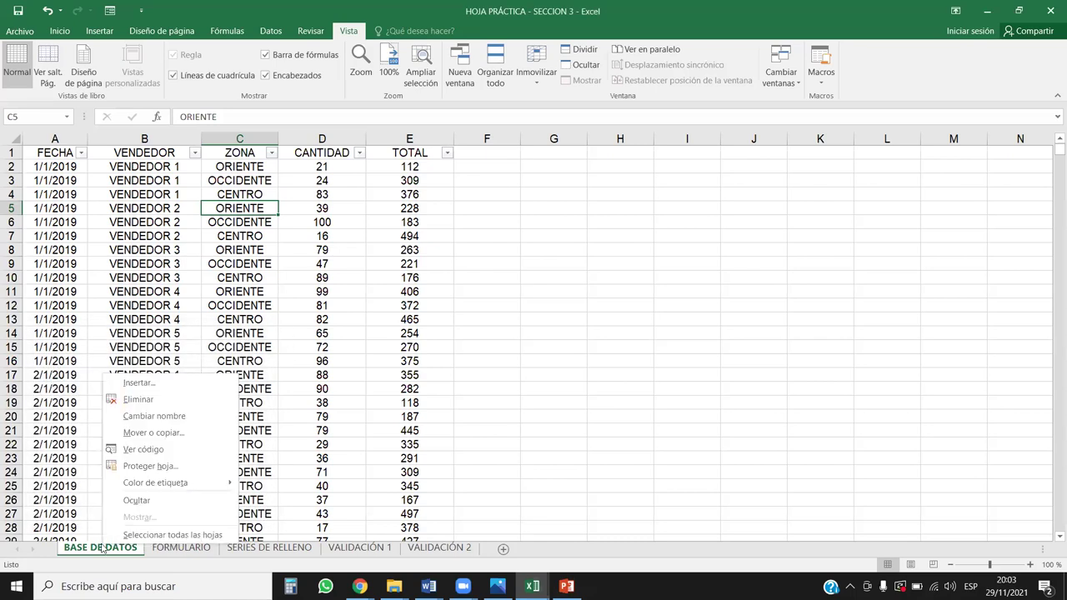
{"action": "left_click", "coordinate": [163, 430]}
{"action": "left_click", "coordinate": [83, 374]}
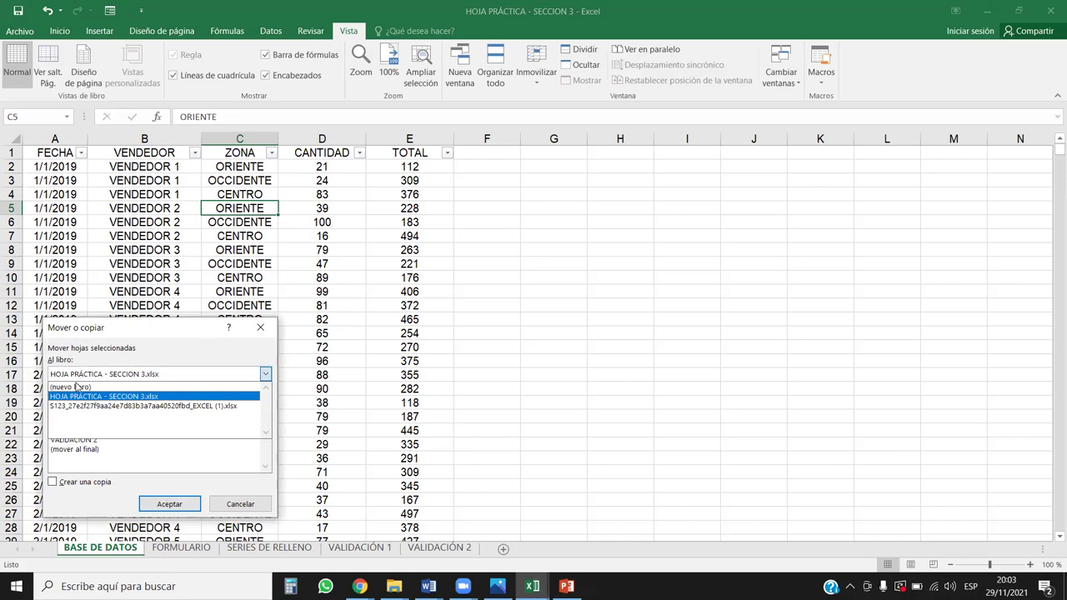
{"action": "left_click", "coordinate": [79, 388]}
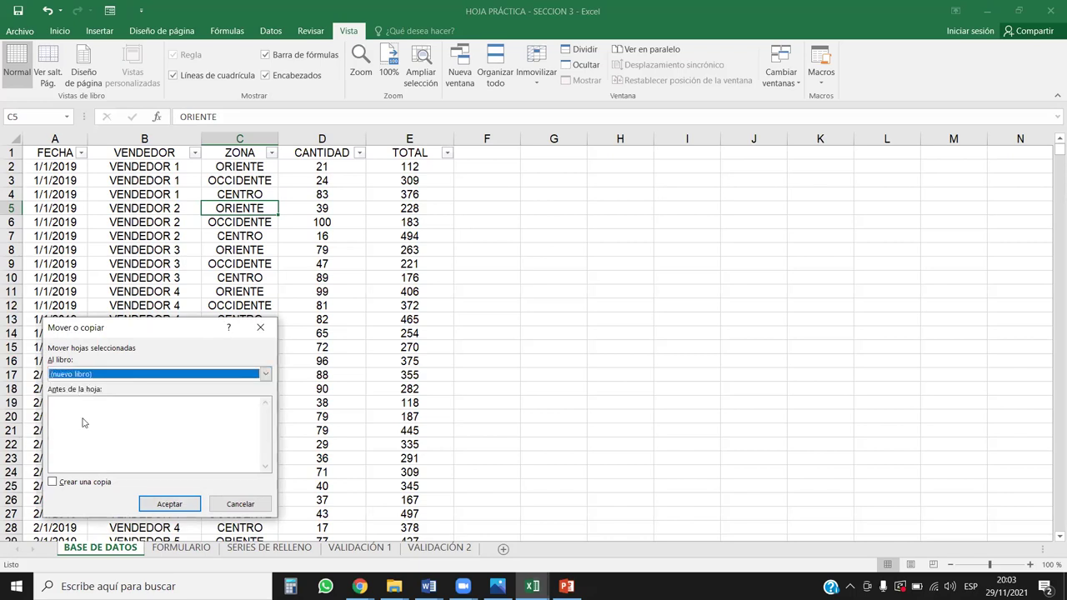
{"action": "left_click", "coordinate": [63, 483]}
{"action": "left_click", "coordinate": [169, 504]}
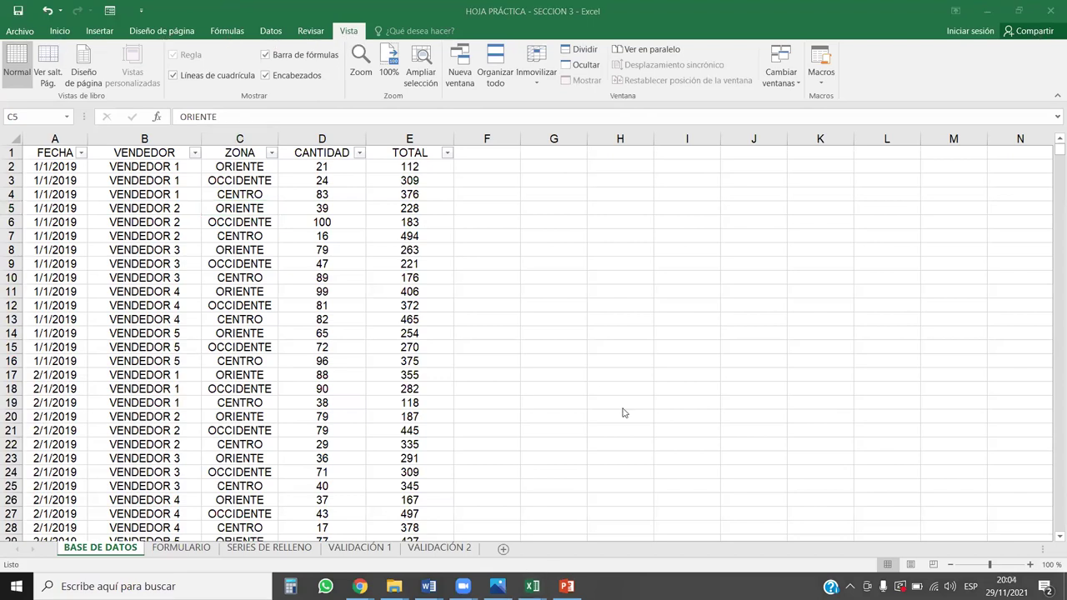
{"action": "key", "text": "alt+Tab"}
{"action": "key", "text": "alt+Tab"}
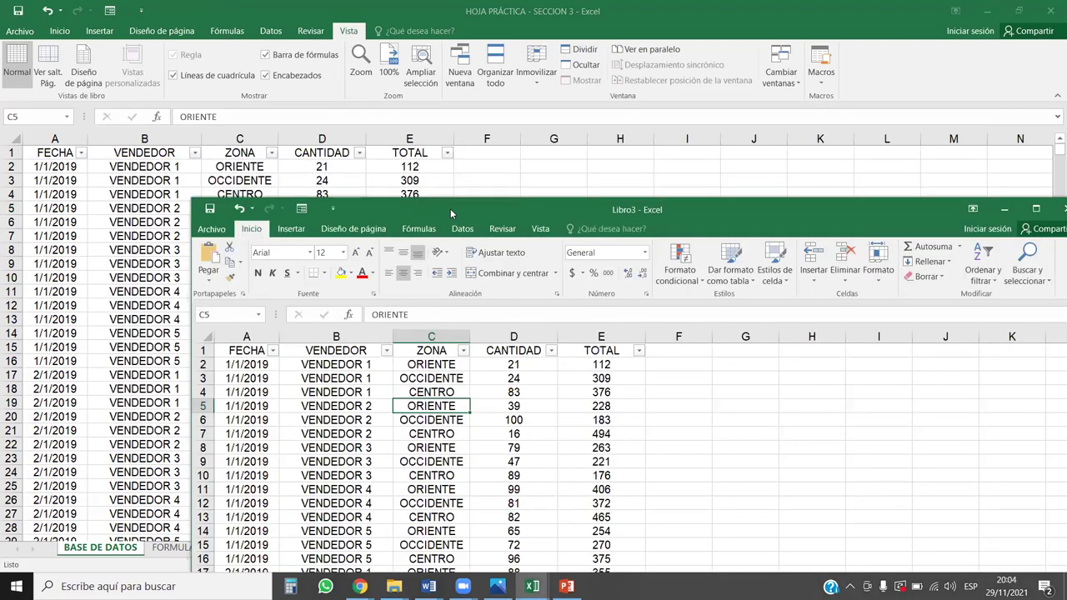
- Maximize the Libro3 window, show Vista, select cell C7 and open the VENDEDOR filter list
{"action": "double_click", "coordinate": [447, 206]}
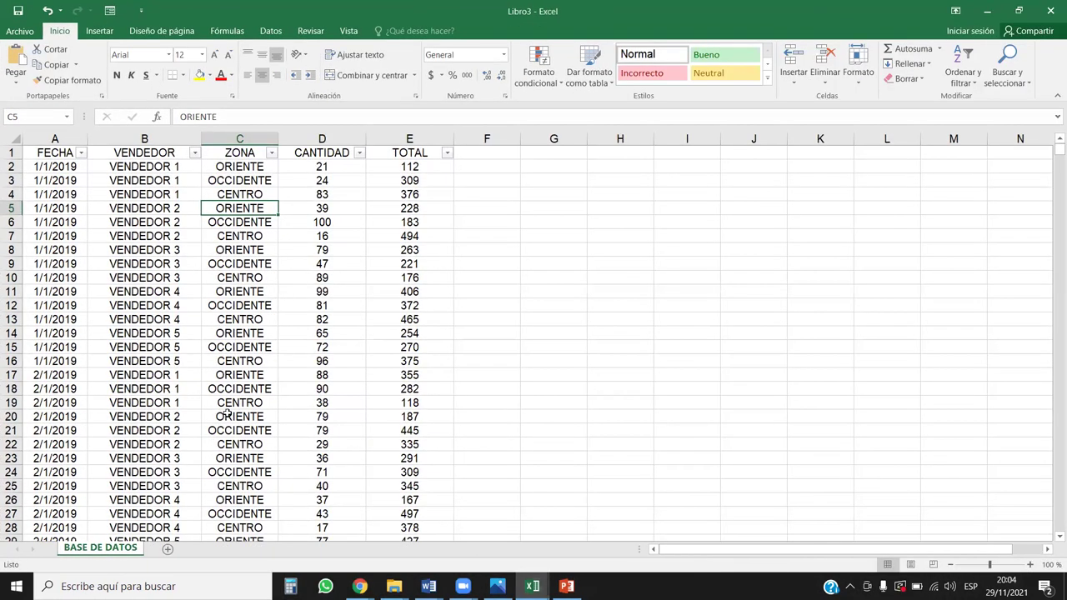
{"action": "left_click", "coordinate": [350, 32]}
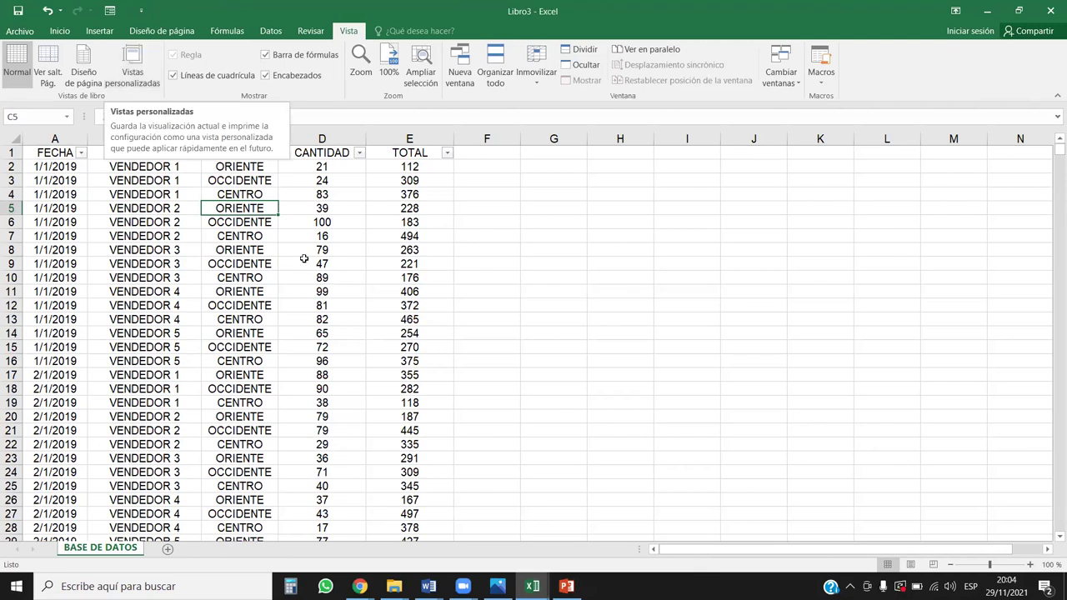
{"action": "left_click", "coordinate": [270, 236]}
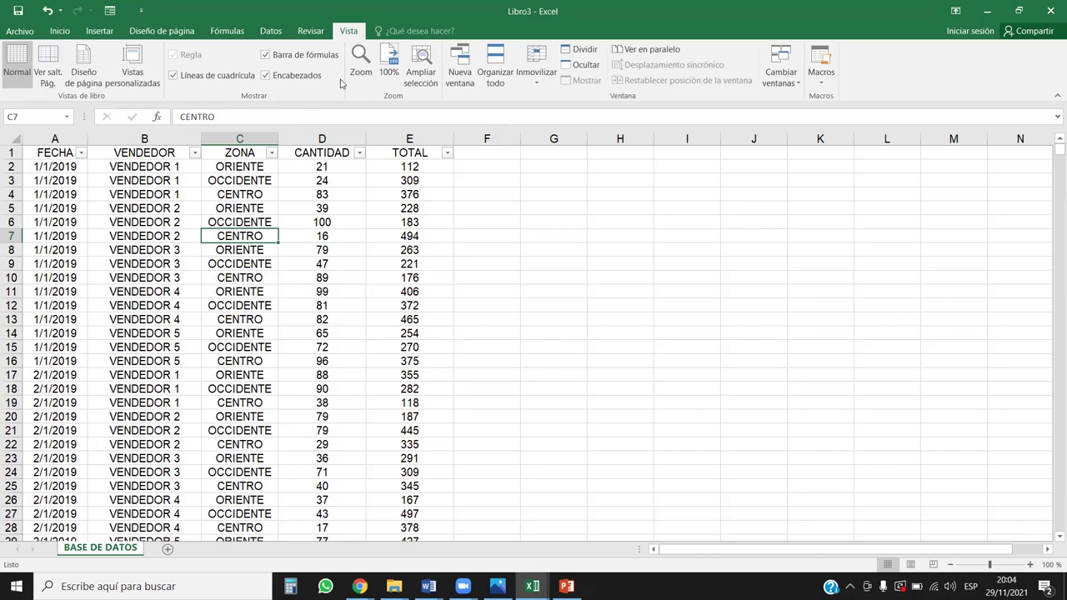
{"action": "left_click", "coordinate": [194, 152]}
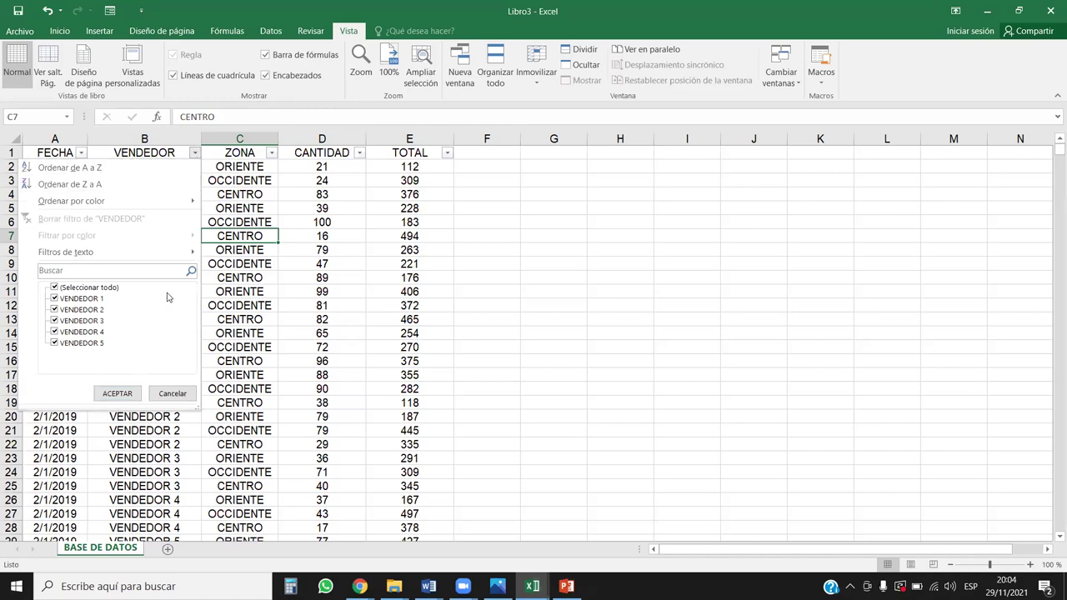
- Filter VENDEDOR to VENDEDOR 2 only, leaving 3288 of 16440 records shown
{"action": "left_click", "coordinate": [54, 287]}
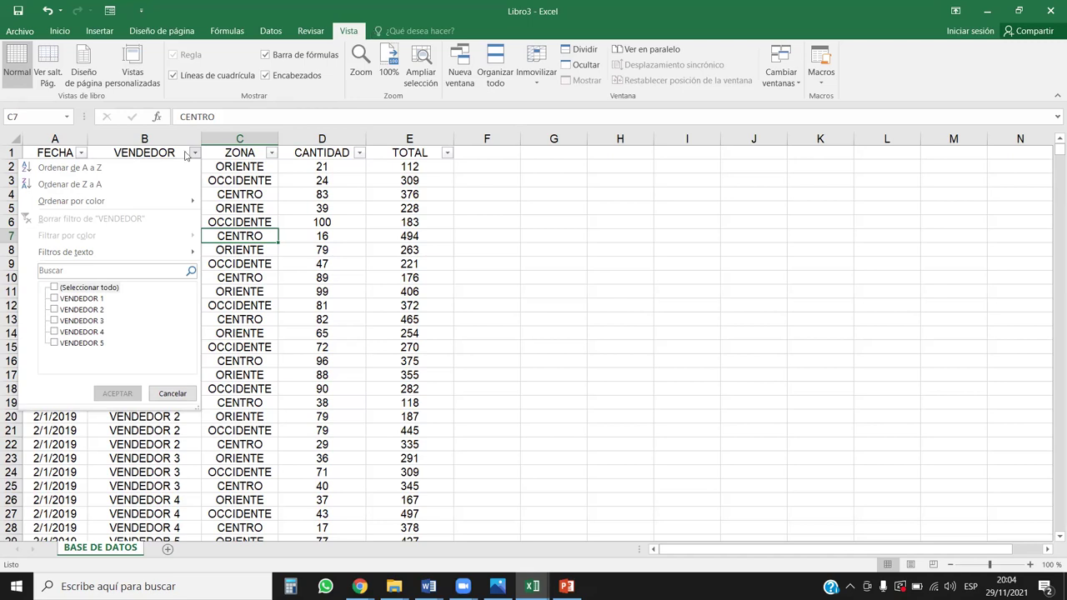
{"action": "key", "text": "space"}
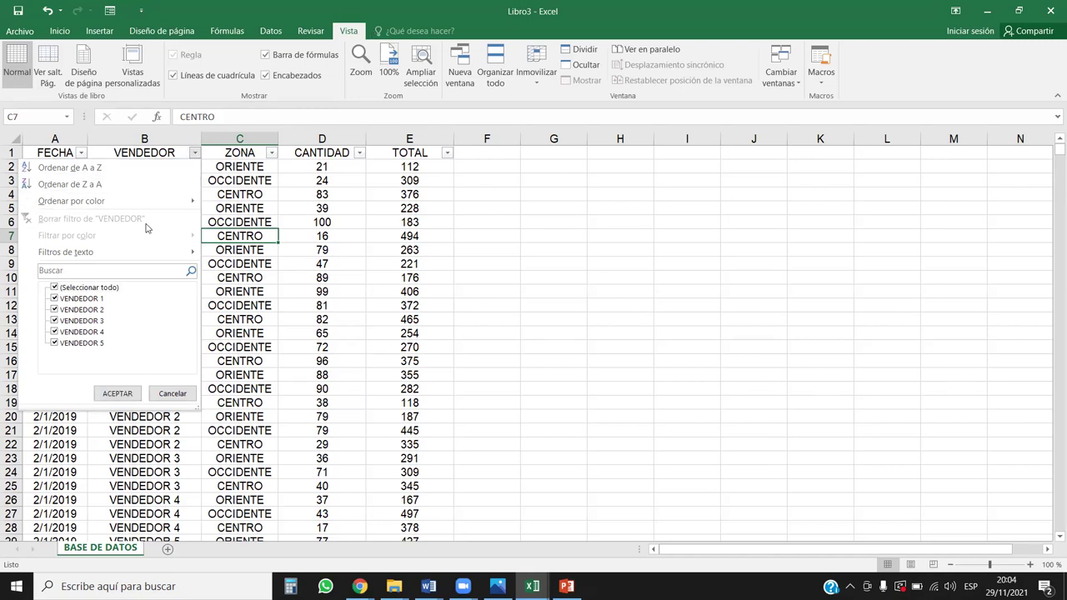
{"action": "left_click", "coordinate": [61, 287]}
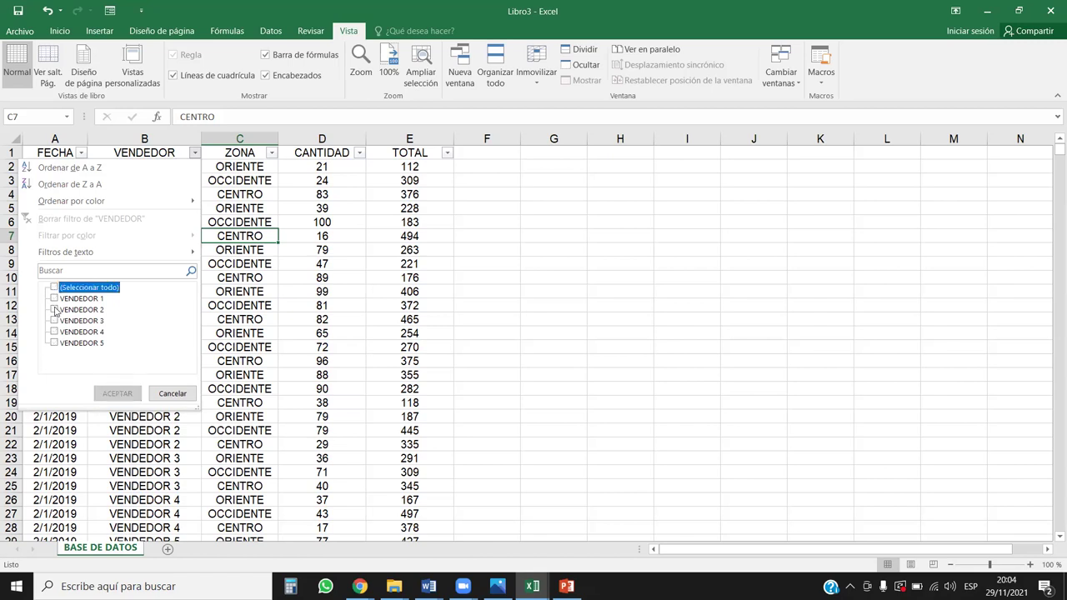
{"action": "left_click", "coordinate": [55, 309]}
{"action": "left_click", "coordinate": [131, 395]}
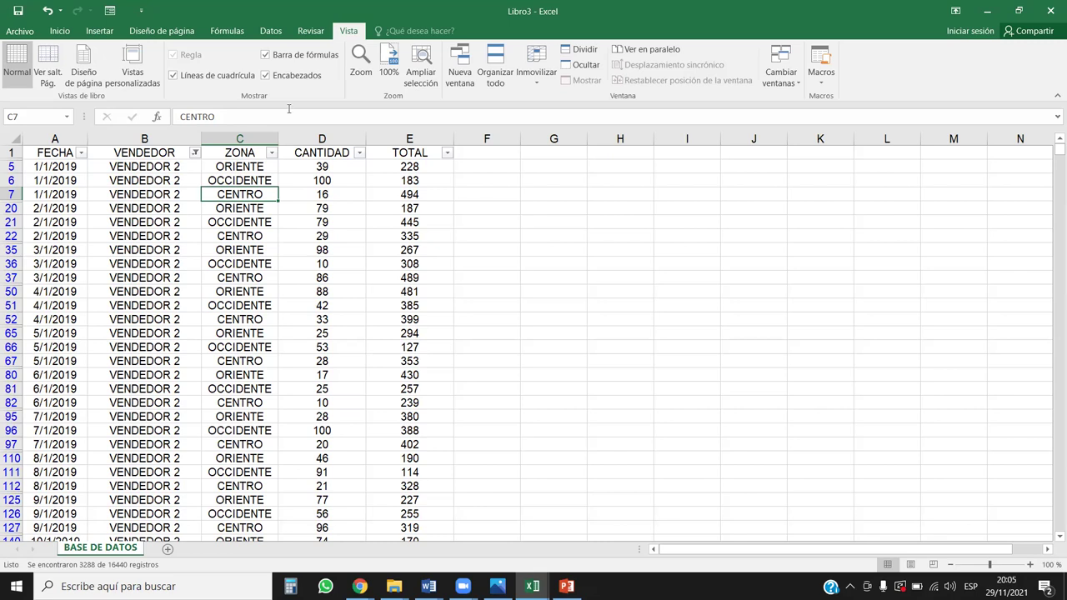
{"action": "left_click", "coordinate": [272, 154]}
- Set the ZONA filter to ORIENTE only, leaving 1096 of 16440 records
{"action": "left_click", "coordinate": [131, 287]}
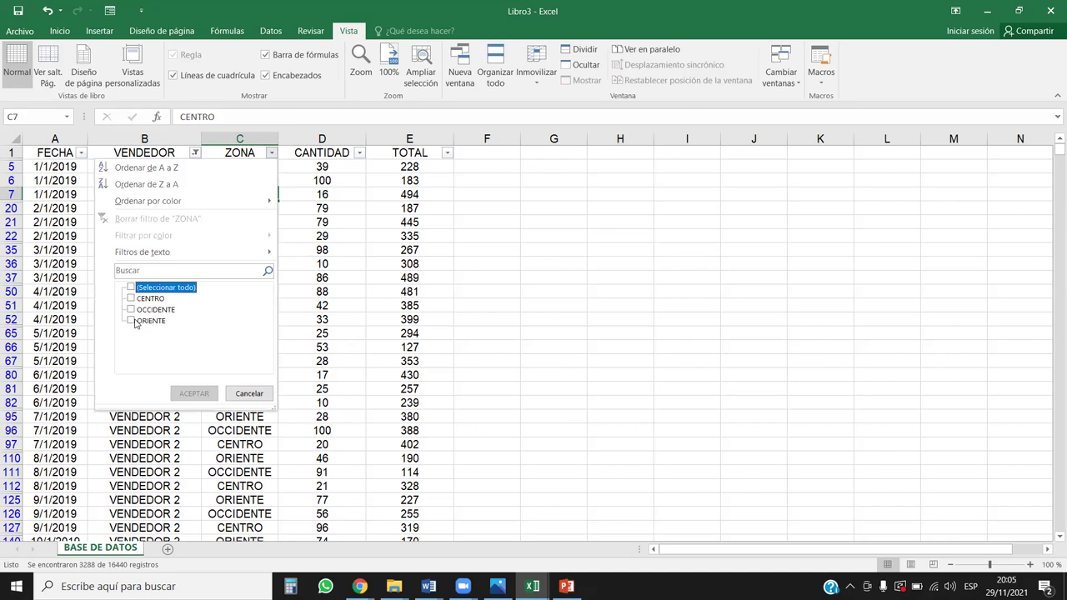
{"action": "left_click", "coordinate": [134, 321]}
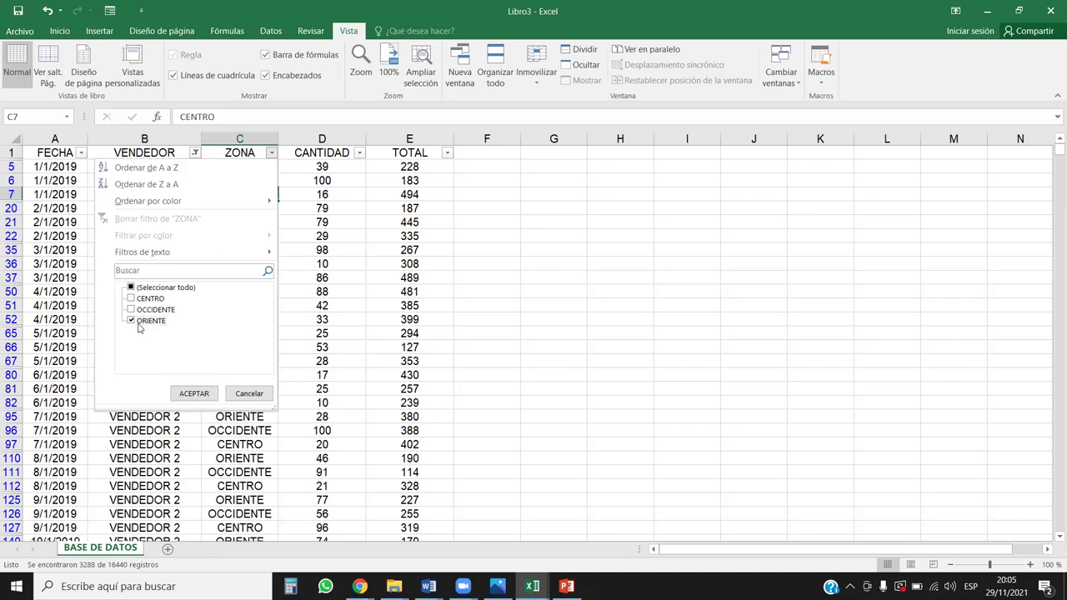
{"action": "left_click", "coordinate": [194, 393]}
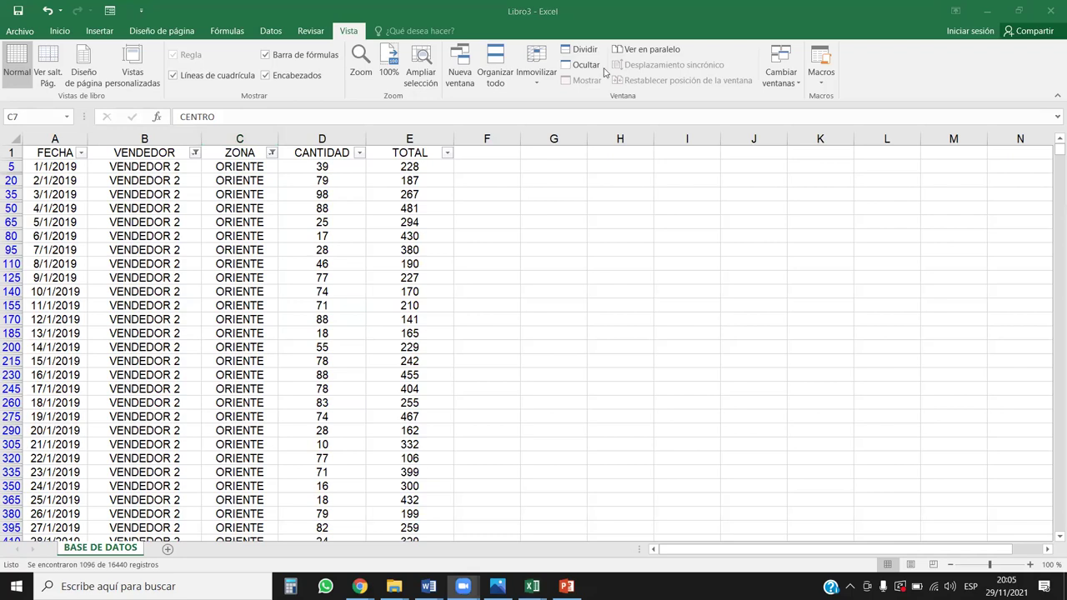
{"action": "left_click", "coordinate": [82, 153]}
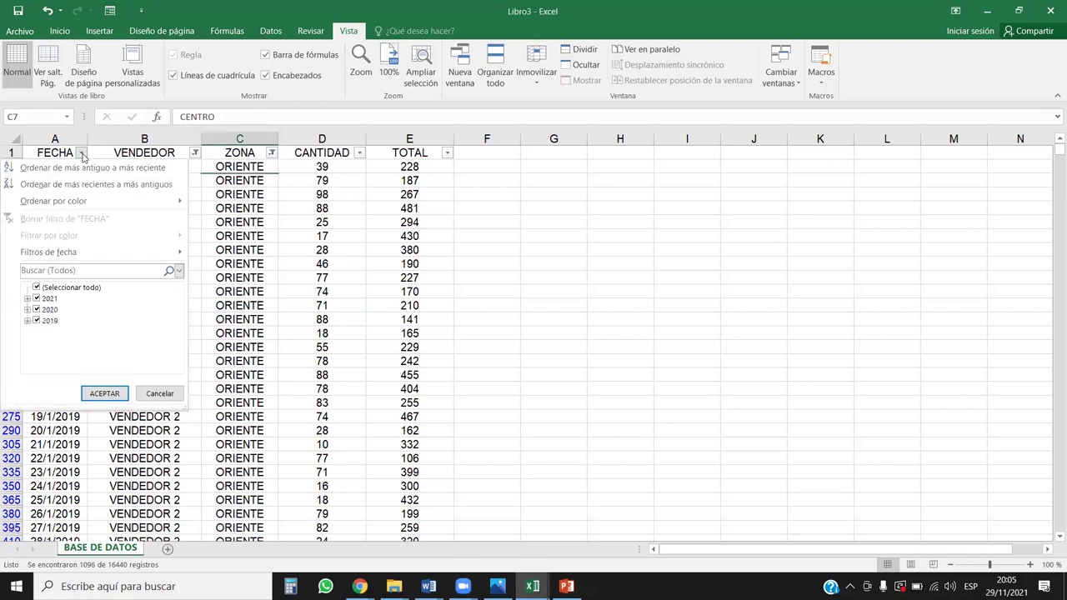
- Filter FECHA to December 2020 only, leaving 31 of 16440 records
{"action": "left_click", "coordinate": [38, 288]}
{"action": "left_click", "coordinate": [28, 310]}
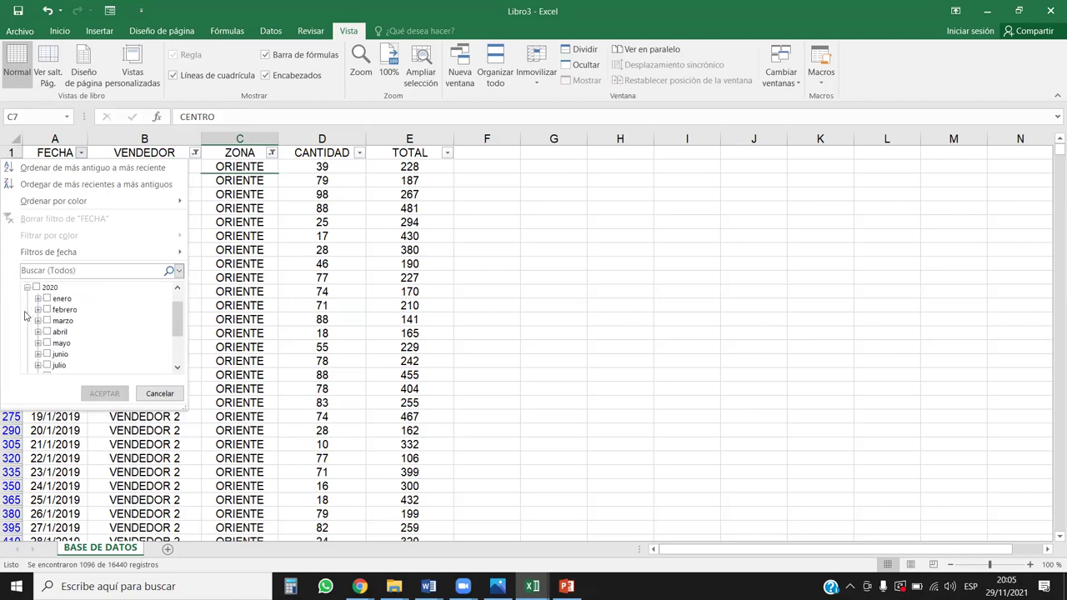
{"action": "scroll", "coordinate": [55, 299], "scroll_direction": "down", "scroll_amount": 2}
{"action": "left_click", "coordinate": [52, 355]}
{"action": "left_click", "coordinate": [106, 393]}
- Select the filtered CANTIDAD values to check their sum
{"action": "scroll", "coordinate": [215, 327], "scroll_direction": "down", "scroll_amount": 1}
{"action": "scroll", "coordinate": [214, 355], "scroll_direction": "down", "scroll_amount": 2}
{"action": "left_click_drag", "start_coordinate": [321, 442], "coordinate": [341, 165]}
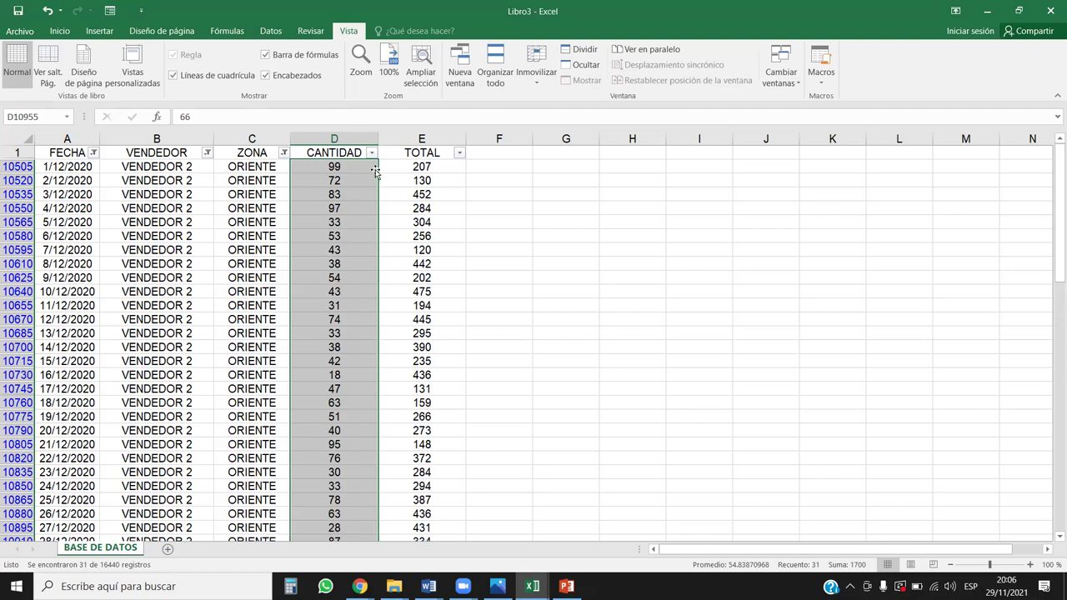
{"action": "scroll", "coordinate": [385, 306], "scroll_direction": "down", "scroll_amount": 2}
{"action": "scroll", "coordinate": [386, 306], "scroll_direction": "down", "scroll_amount": 1}
{"action": "scroll", "coordinate": [385, 306], "scroll_direction": "up", "scroll_amount": 1}
{"action": "left_click", "coordinate": [251, 291]}
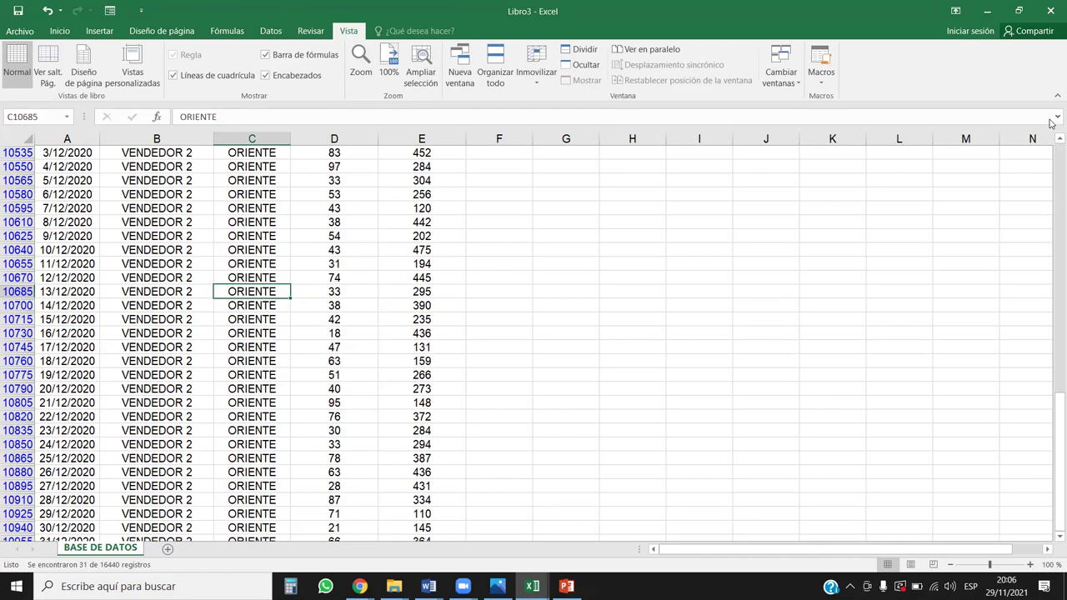
{"action": "scroll", "coordinate": [463, 213], "scroll_direction": "up", "scroll_amount": 1}
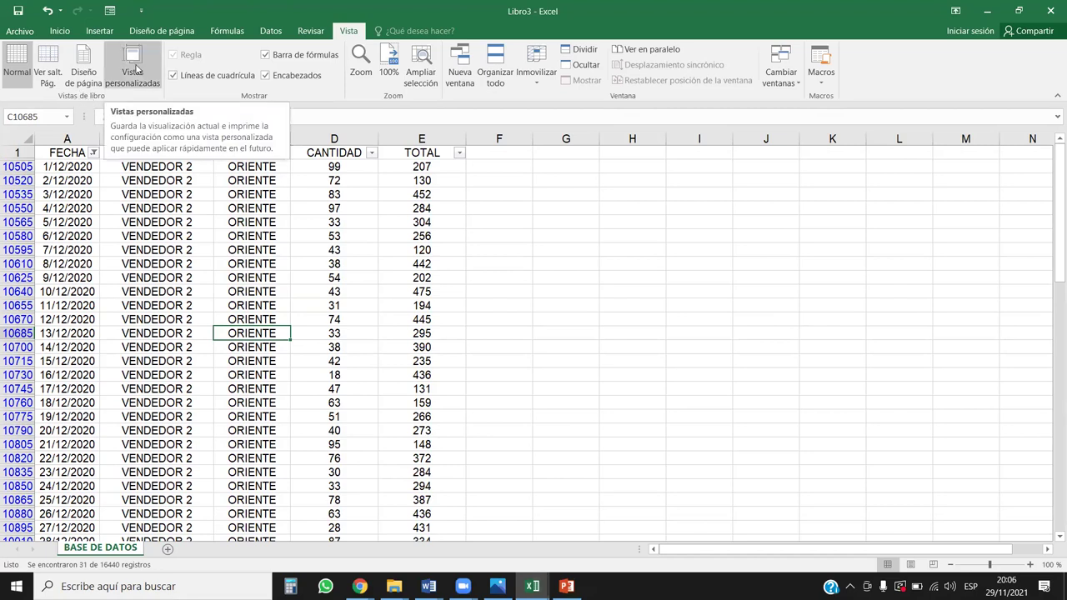
- Add a custom view named V2_ORIENTE_DIC2020 in Vistas personalizadas
{"action": "left_click", "coordinate": [135, 70]}
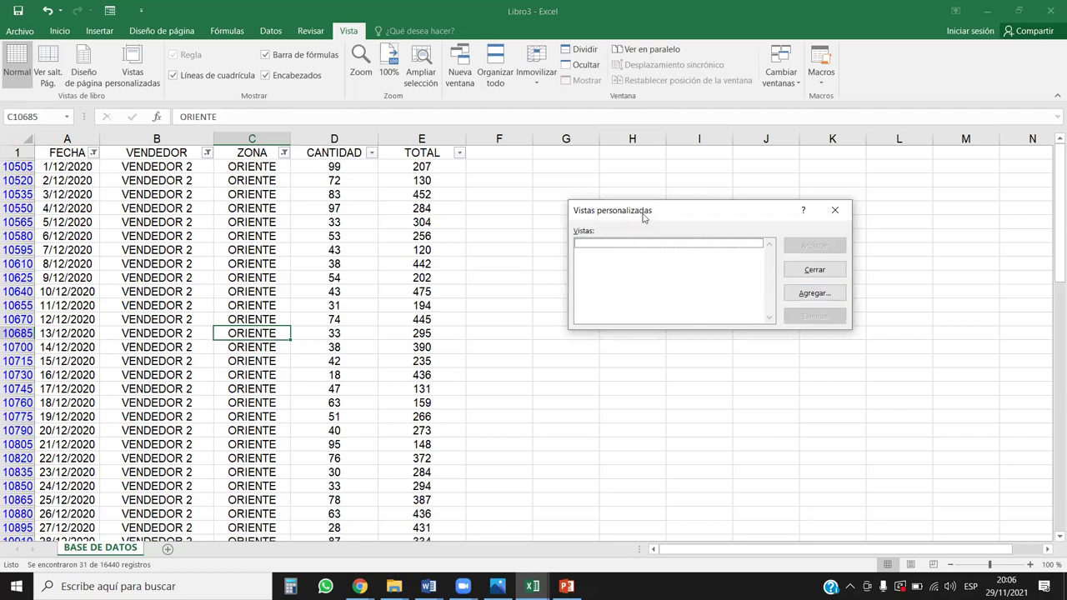
{"action": "left_click_drag", "start_coordinate": [650, 219], "coordinate": [558, 230]}
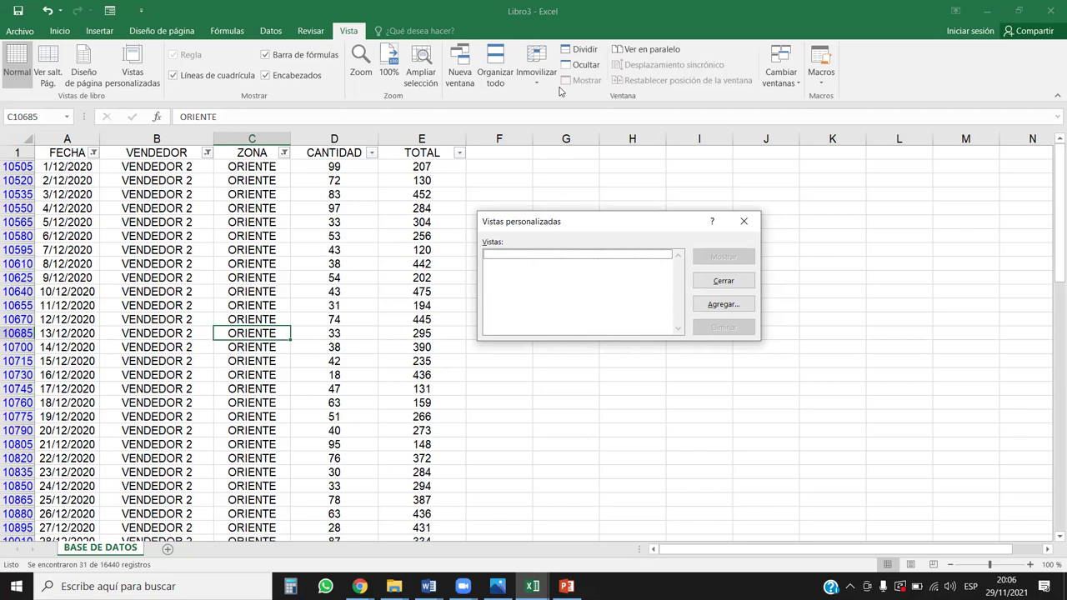
{"action": "left_click", "coordinate": [739, 308]}
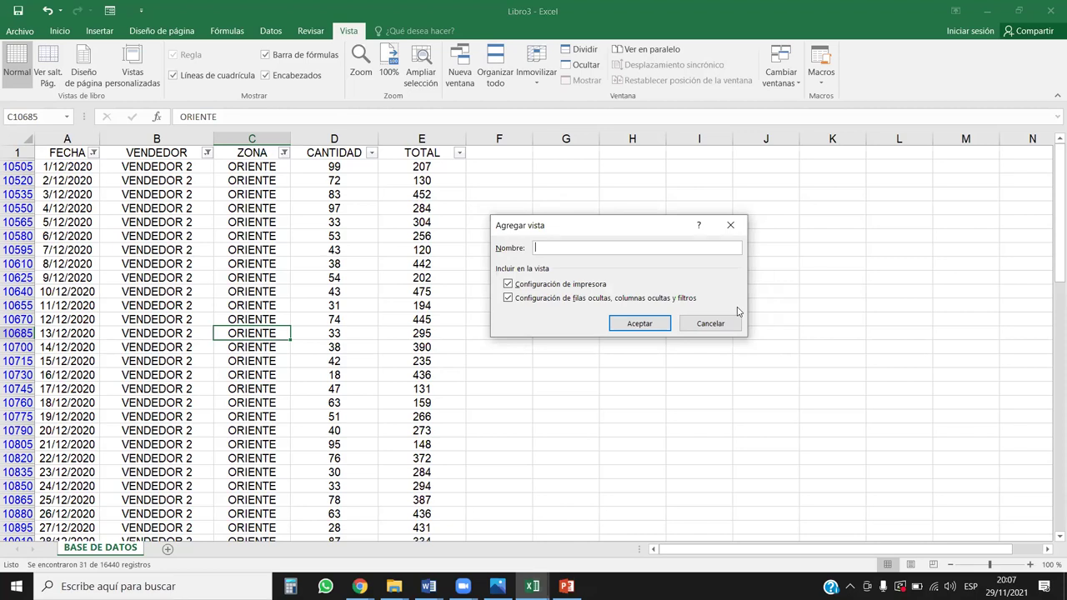
{"action": "key", "text": "Tab"}
{"action": "left_click", "coordinate": [630, 250]}
{"action": "type", "text": "V2_"}
{"action": "type", "text": "ORIENTE_DIC2020"}
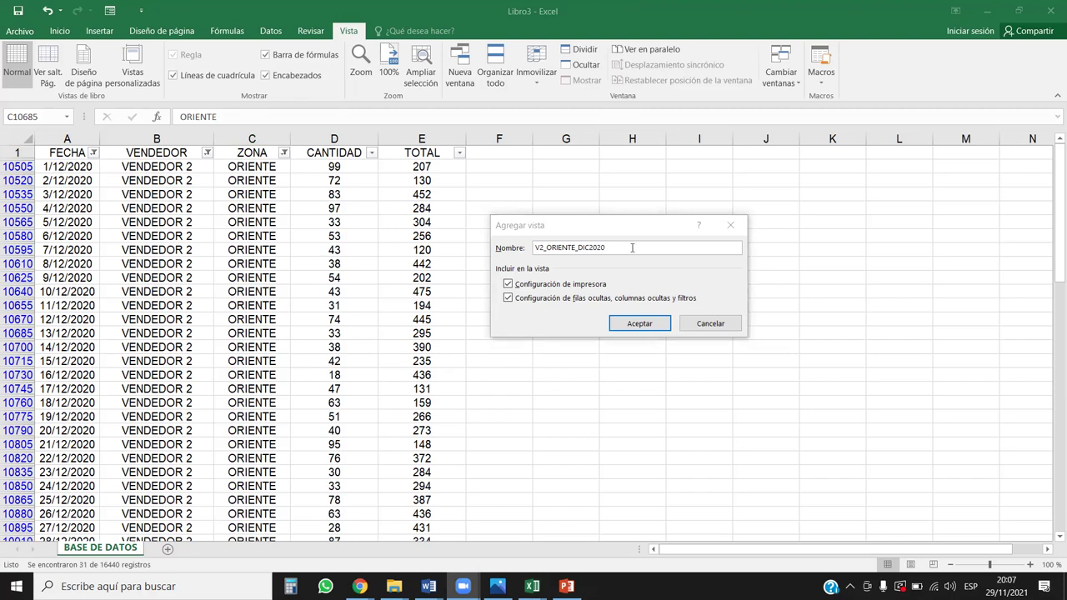
{"action": "left_click", "coordinate": [648, 323]}
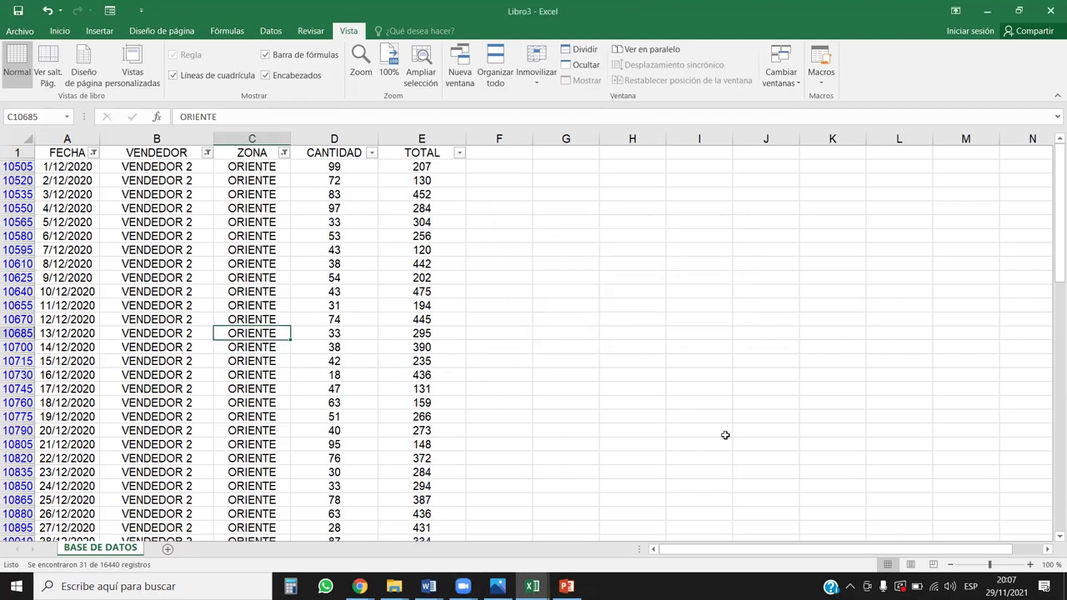
- Select the header row and clear all filters with Inicio > Ordenar y filtrar > Borrar
{"action": "left_click", "coordinate": [208, 155]}
{"action": "left_click", "coordinate": [319, 189]}
{"action": "mouse_move", "coordinate": [56, 153]}
{"action": "left_mouse_down"}
{"action": "mouse_move", "coordinate": [303, 129]}
{"action": "mouse_move", "coordinate": [463, 158]}
{"action": "left_mouse_up"}
{"action": "left_click", "coordinate": [57, 31]}
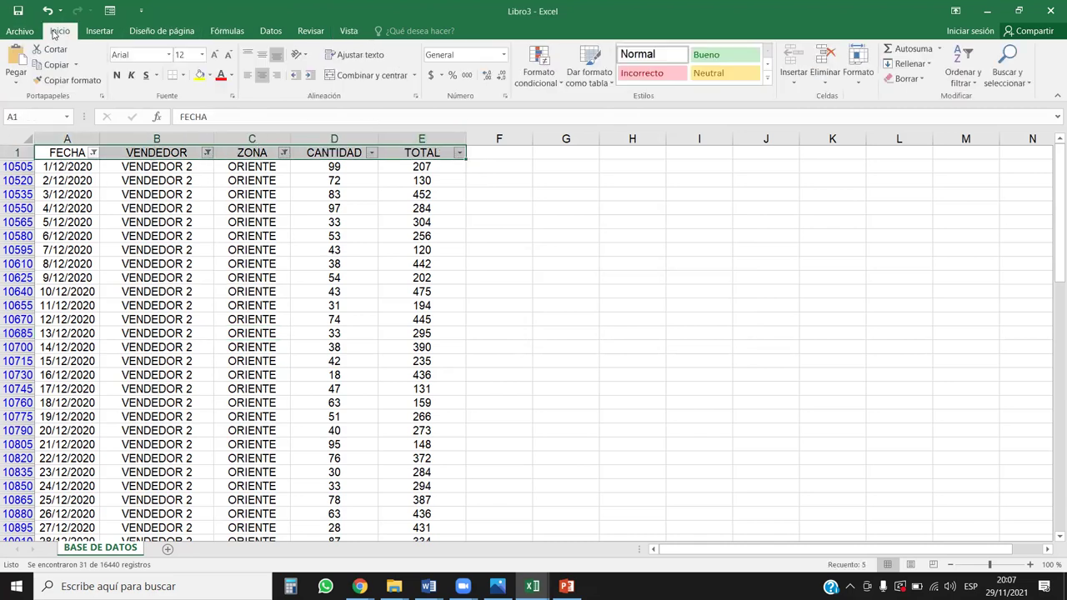
{"action": "left_click", "coordinate": [963, 81]}
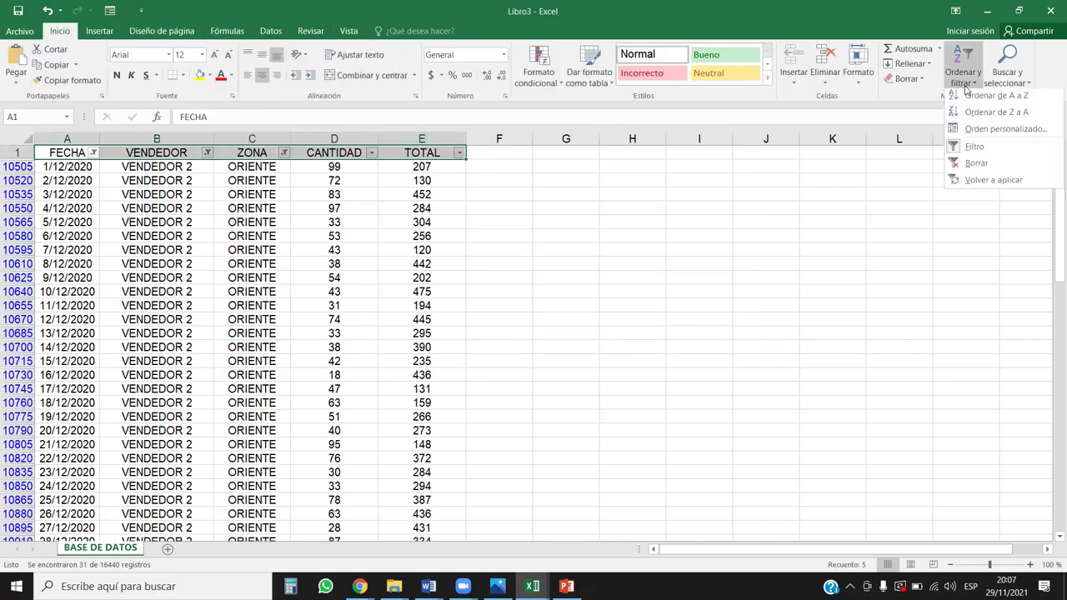
{"action": "left_click", "coordinate": [976, 167]}
- Jump between the top and last rows of the VENDEDOR column to verify the full data range
{"action": "left_click", "coordinate": [182, 265]}
{"action": "left_click", "coordinate": [165, 221]}
{"action": "key", "text": "ctrl+Down"}
{"action": "key", "text": "ctrl+Up"}
{"action": "key", "text": "ctrl+Down"}
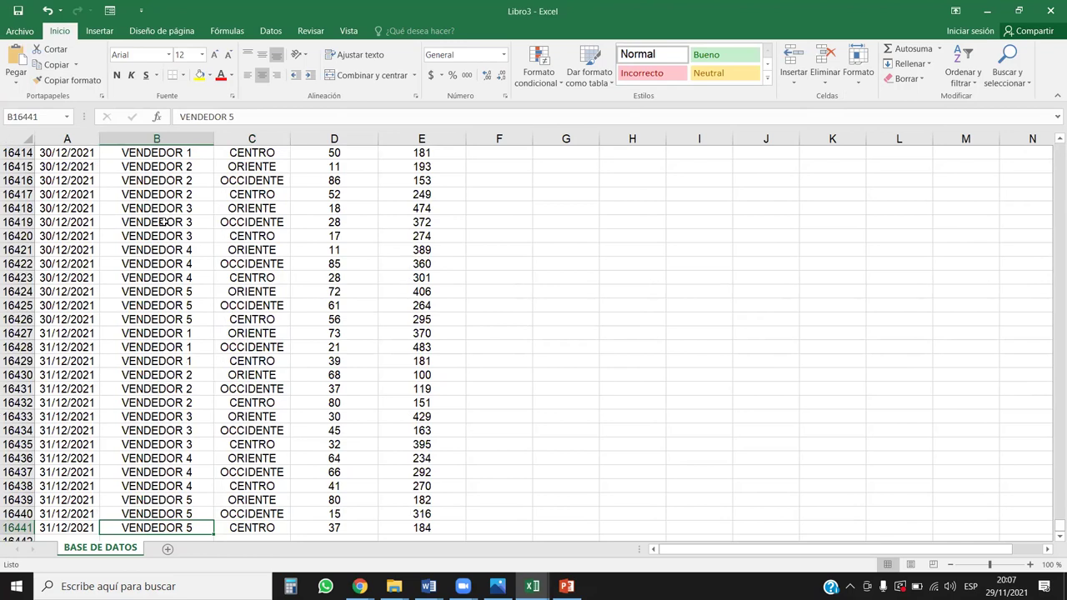
{"action": "key", "text": "ctrl+Up"}
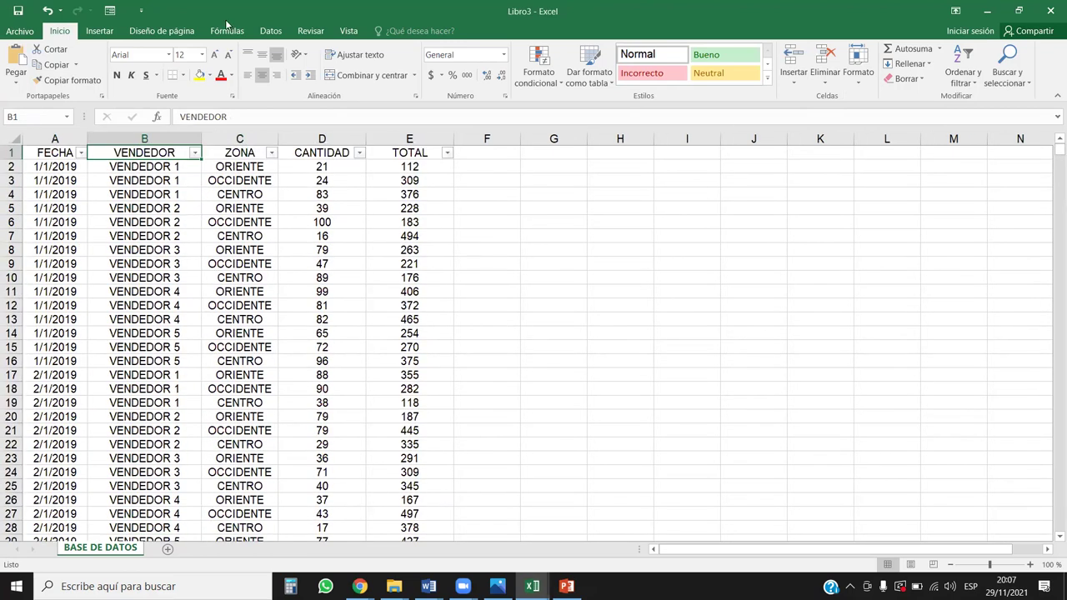
- Filter the VENDEDOR column to show only VENDEDOR 3
{"action": "left_click", "coordinate": [194, 153]}
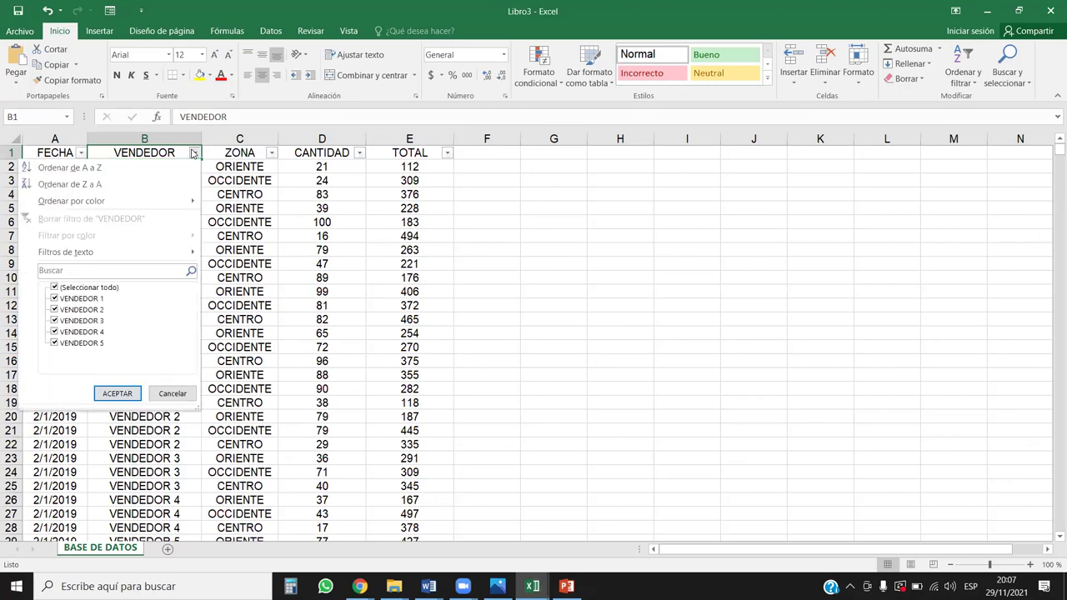
{"action": "left_click", "coordinate": [53, 288]}
{"action": "left_click", "coordinate": [54, 320]}
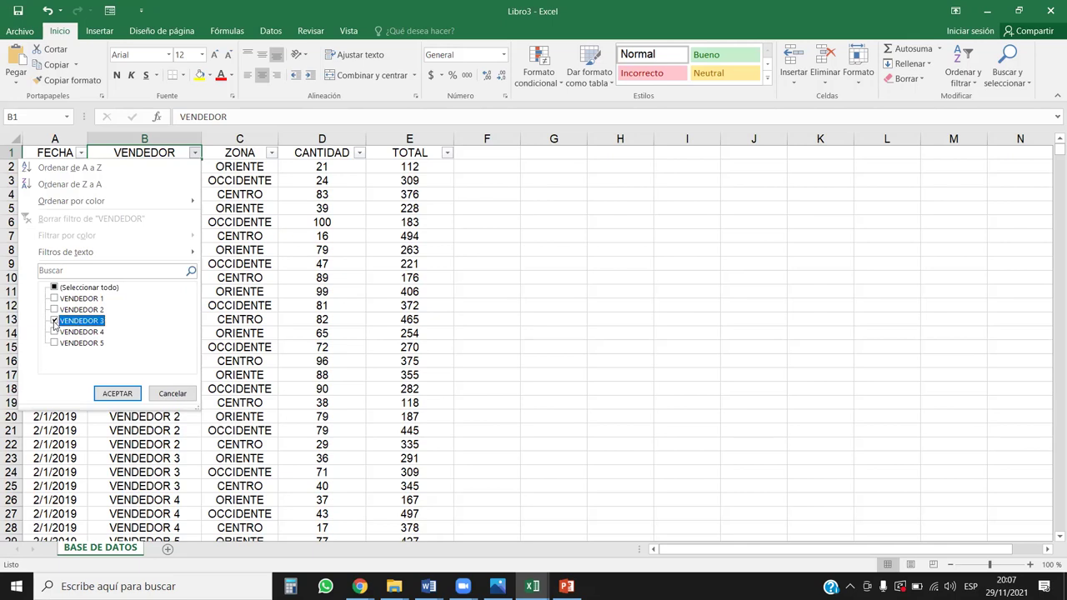
{"action": "left_click", "coordinate": [117, 393]}
- Filter the ZONA column to show only ORIENTE
{"action": "left_click", "coordinate": [271, 153]}
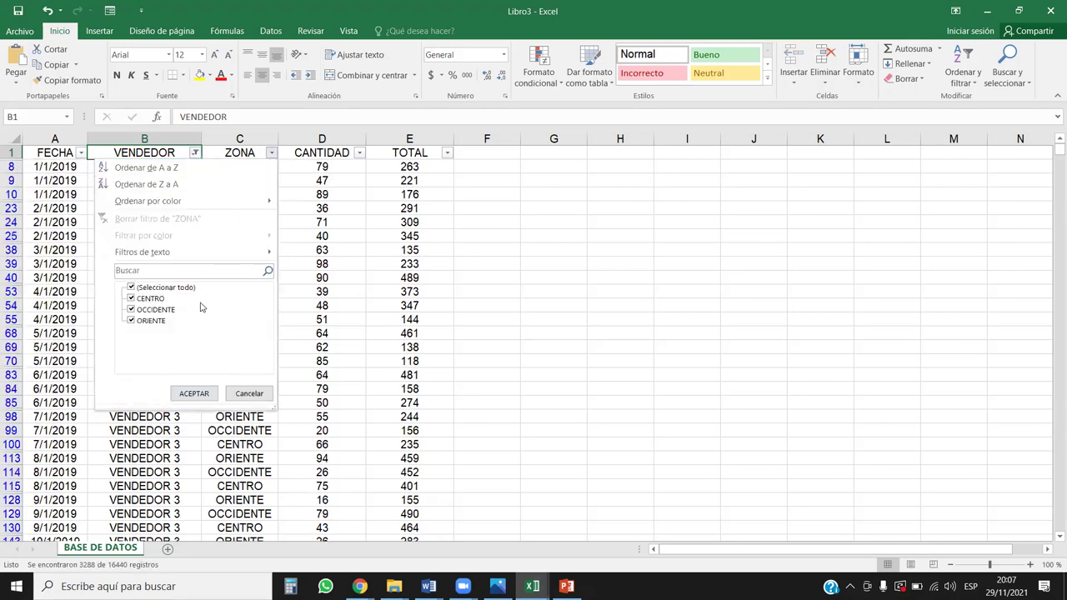
{"action": "left_click", "coordinate": [131, 287]}
{"action": "left_click", "coordinate": [131, 320]}
{"action": "left_click", "coordinate": [131, 320]}
{"action": "left_click", "coordinate": [193, 392]}
- Filter the FECHA column to December 2020 only
{"action": "left_click", "coordinate": [79, 153]}
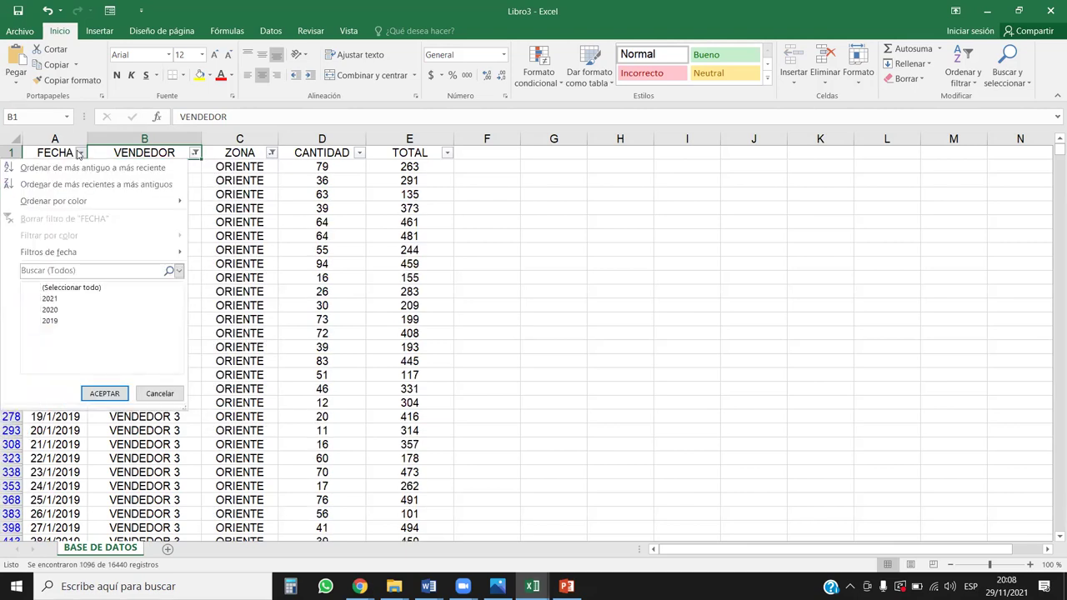
{"action": "left_click", "coordinate": [38, 287]}
{"action": "left_click", "coordinate": [28, 310]}
{"action": "scroll", "coordinate": [28, 315], "scroll_direction": "down", "scroll_amount": 2}
{"action": "scroll", "coordinate": [33, 330], "scroll_direction": "down", "scroll_amount": 1}
{"action": "left_click", "coordinate": [55, 354]}
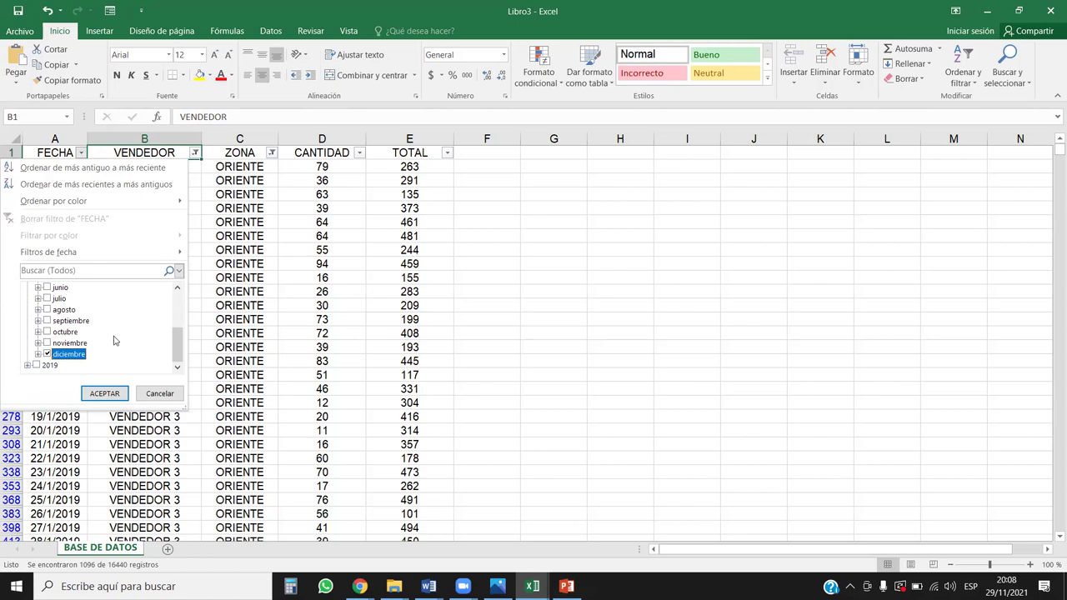
{"action": "scroll", "coordinate": [114, 340], "scroll_direction": "up", "scroll_amount": 3}
{"action": "scroll", "coordinate": [114, 340], "scroll_direction": "up", "scroll_amount": 1}
{"action": "left_click", "coordinate": [125, 393]}
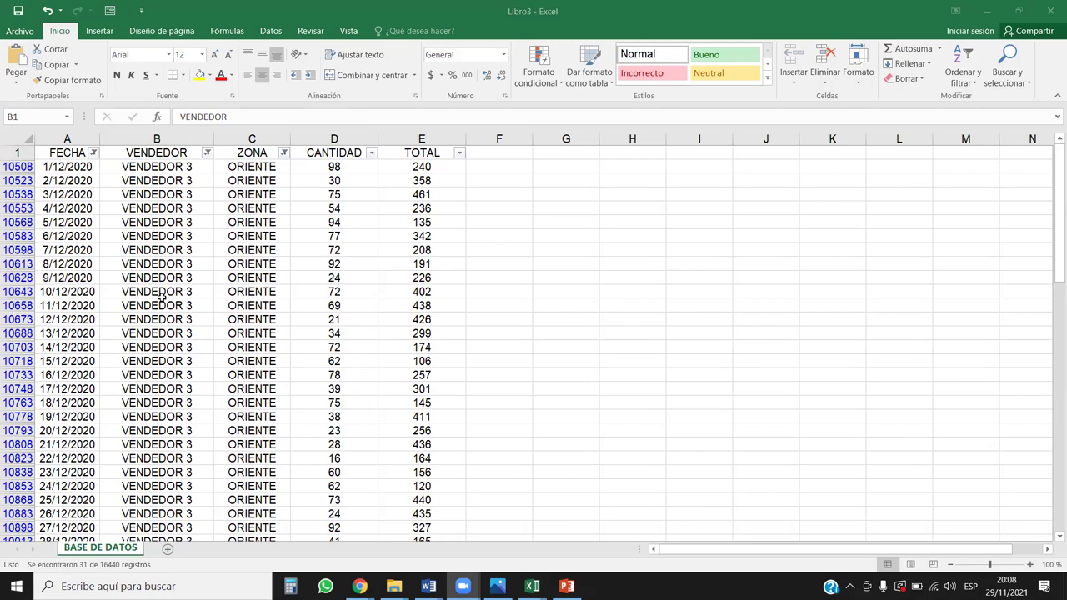
- Save the filtered layout as custom view '3_ORIENTE_DIC2020', then select the FECHA-to-TOTAL headers
{"action": "left_click", "coordinate": [348, 31]}
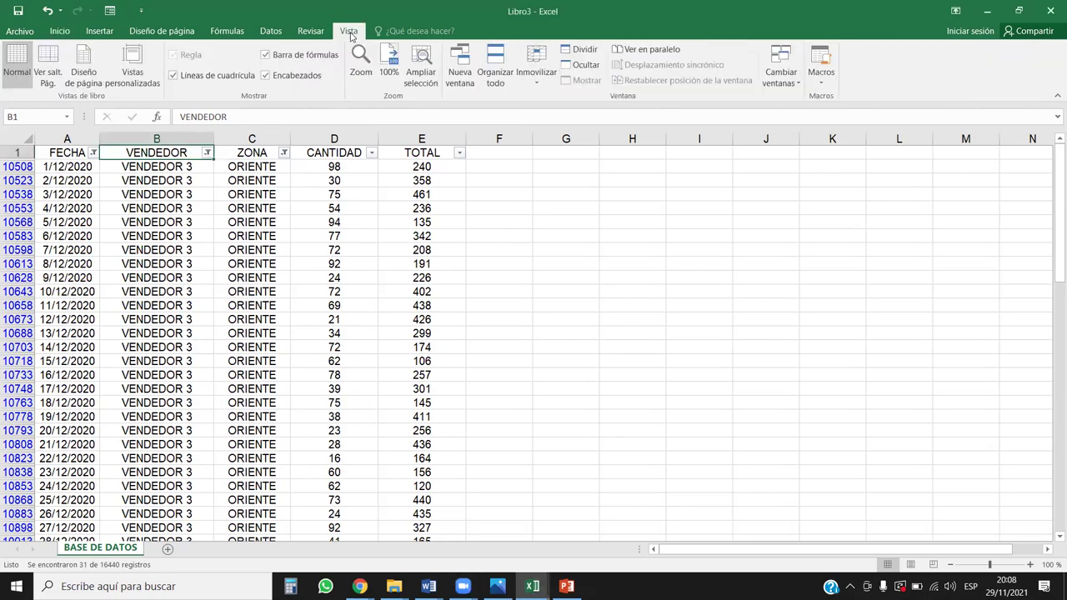
{"action": "left_click", "coordinate": [134, 79]}
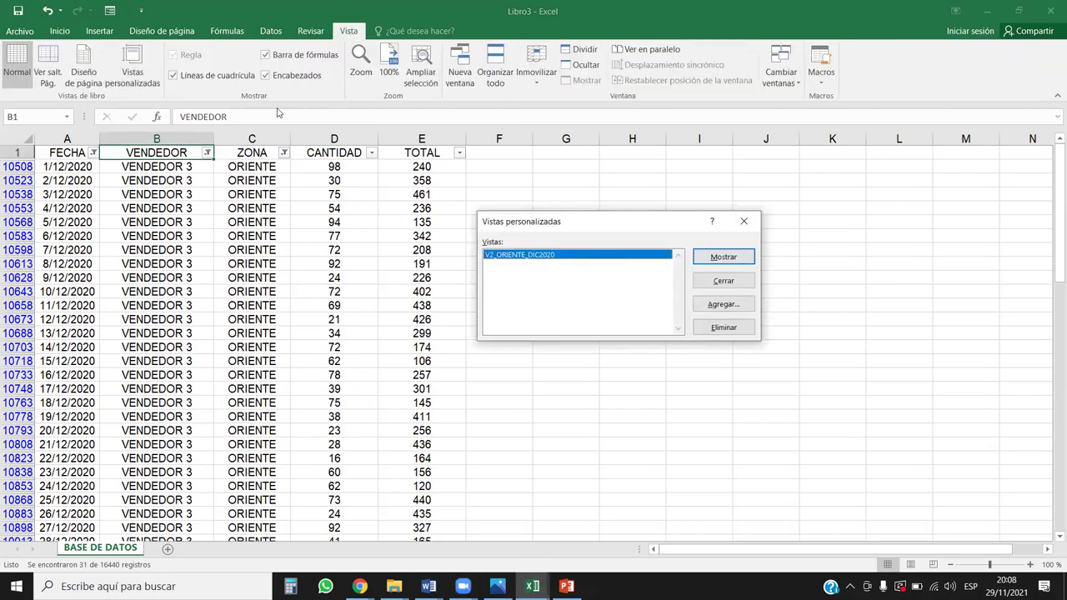
{"action": "left_click", "coordinate": [723, 304]}
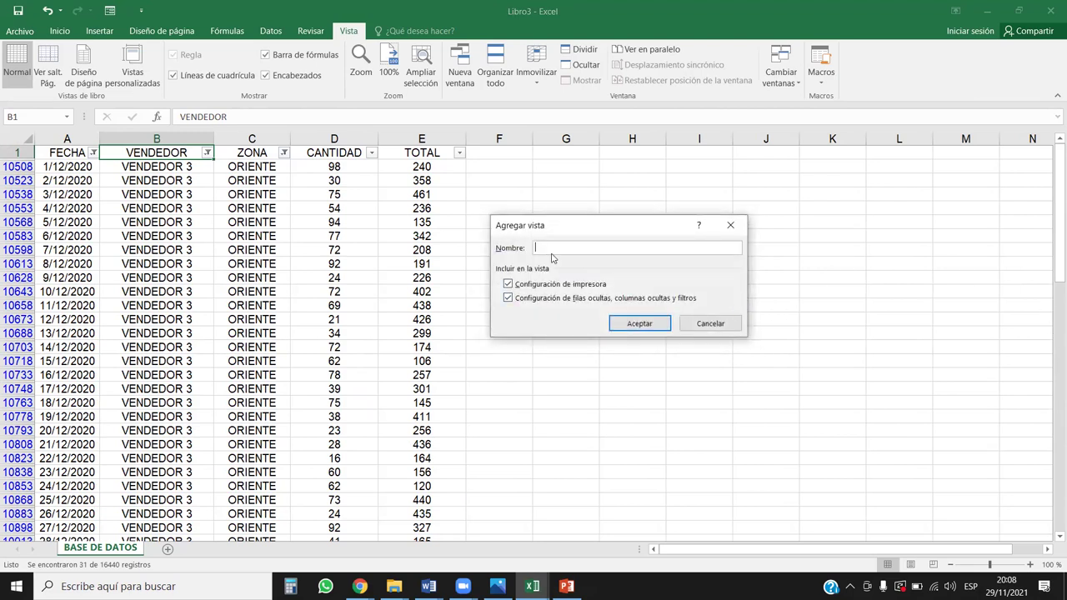
{"action": "type", "text": "V3_ORIENTE_DIC2020"}
{"action": "left_click", "coordinate": [639, 323]}
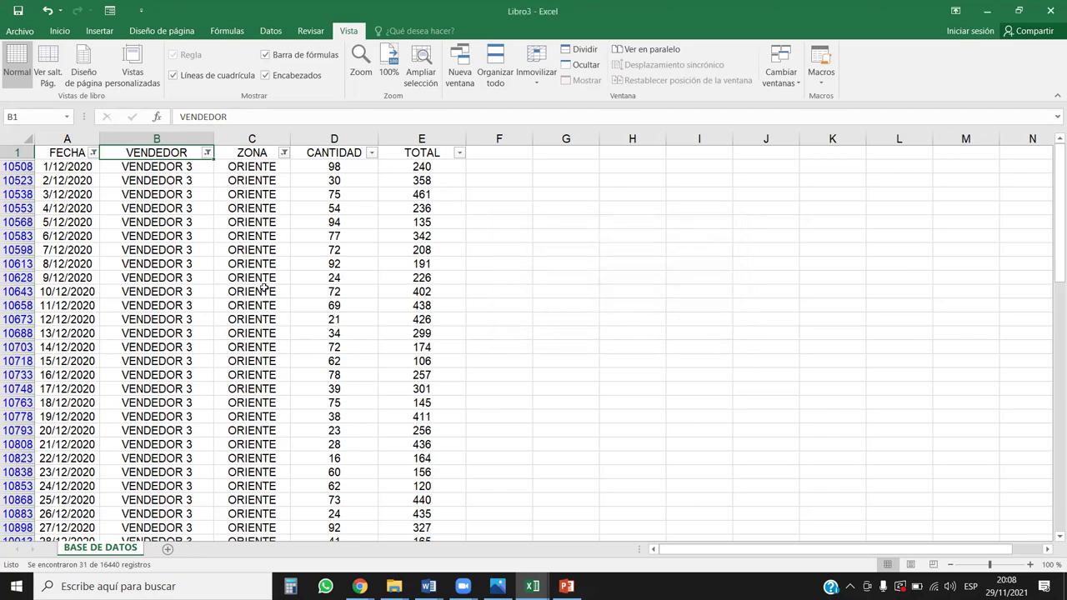
{"action": "left_click_drag", "start_coordinate": [68, 153], "coordinate": [446, 140]}
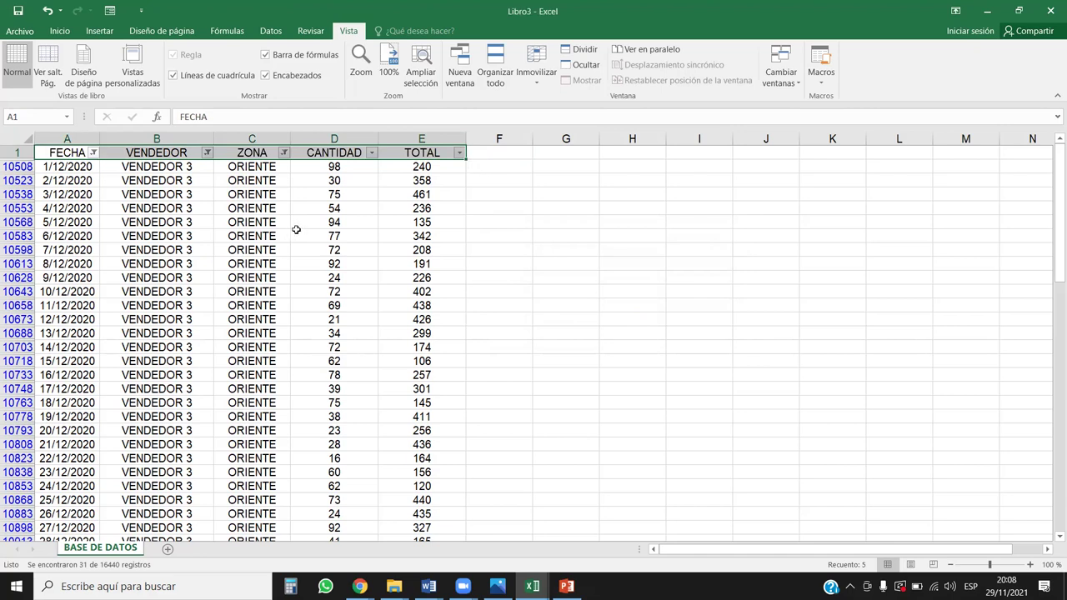
- Change the VENDEDOR filter from VENDEDOR 3 to VENDEDOR 1
{"action": "left_click", "coordinate": [207, 153]}
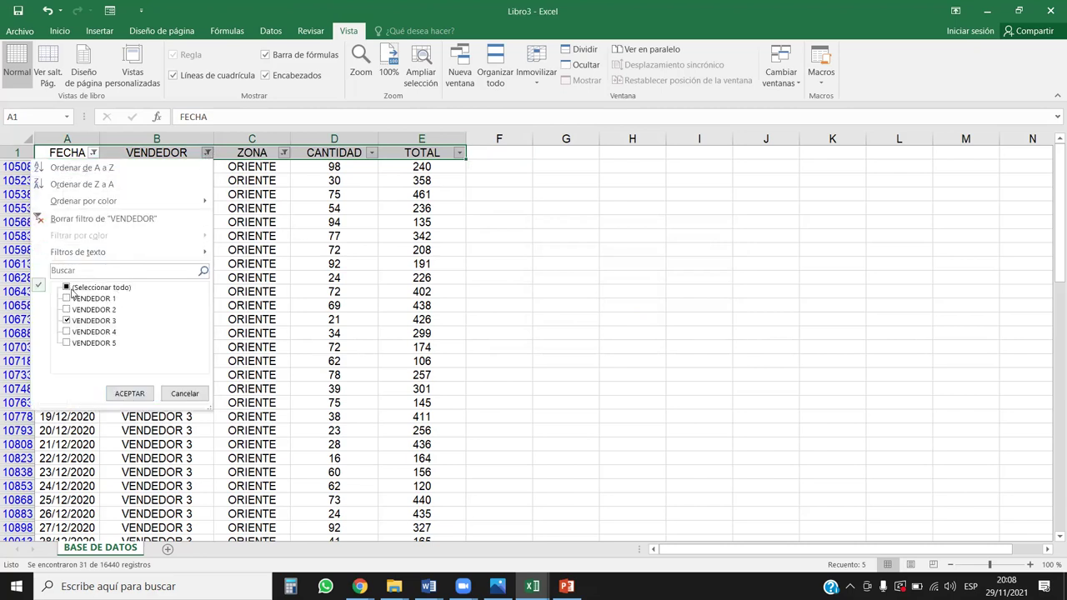
{"action": "left_click", "coordinate": [67, 299]}
{"action": "left_click", "coordinate": [66, 320]}
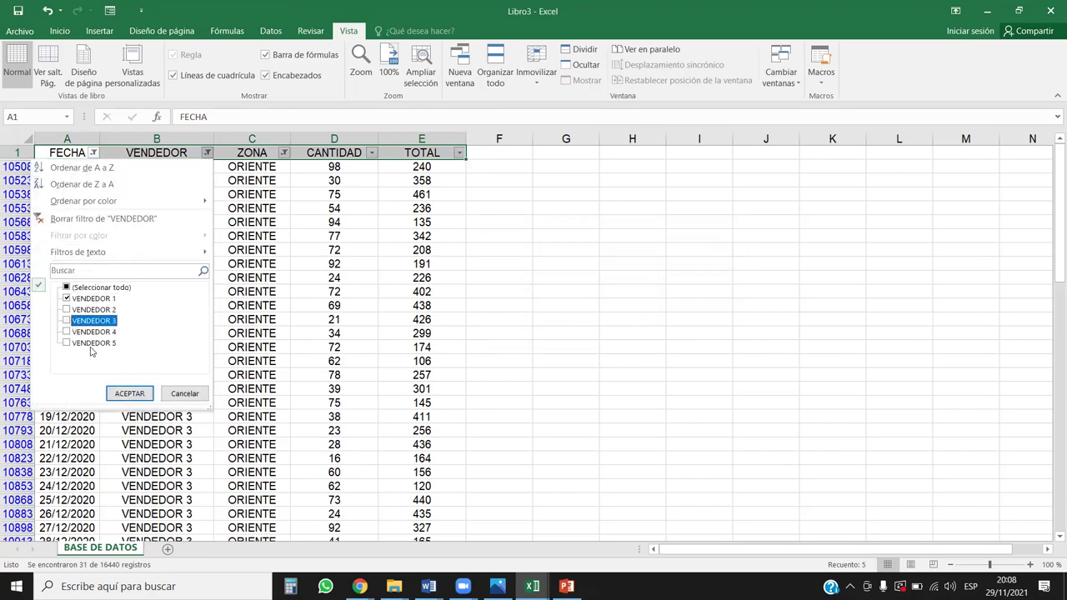
{"action": "left_click", "coordinate": [134, 397]}
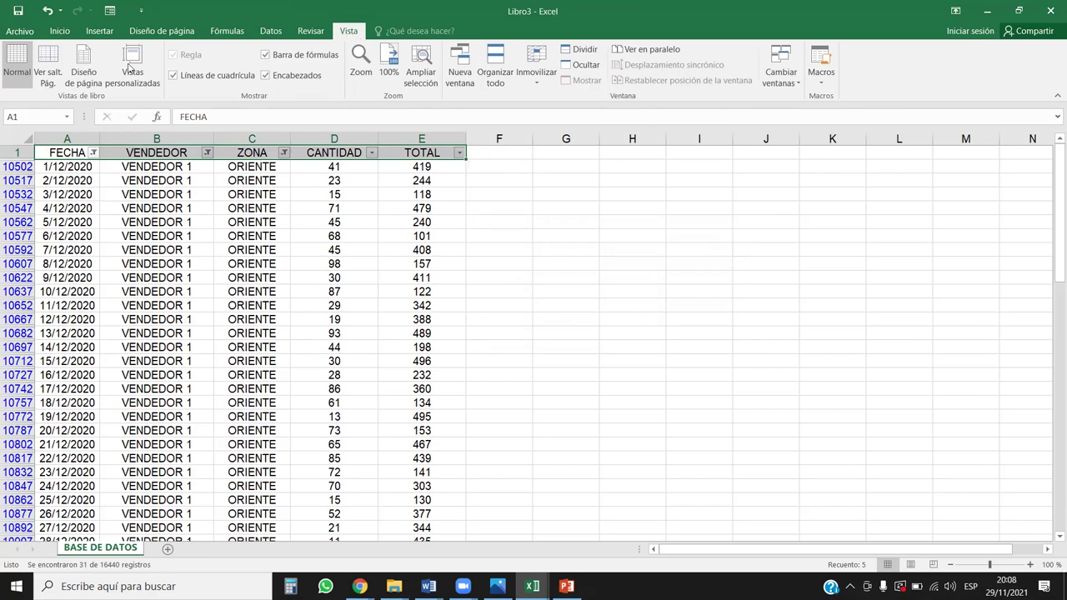
- Save this layout as custom view V1_ORIENTE_DIC2020
{"action": "left_click", "coordinate": [131, 69]}
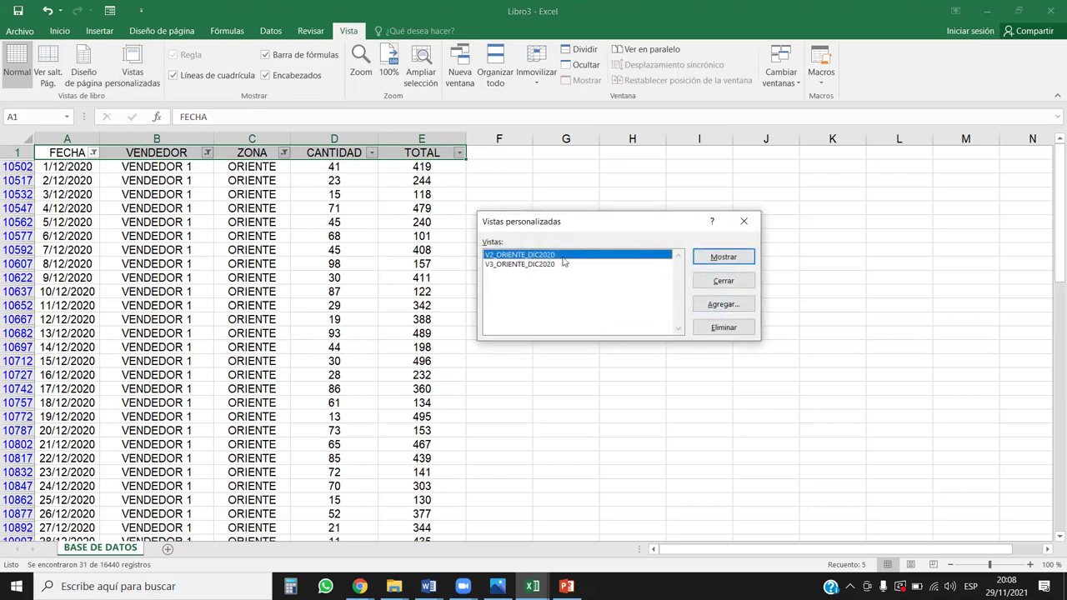
{"action": "left_click", "coordinate": [730, 306]}
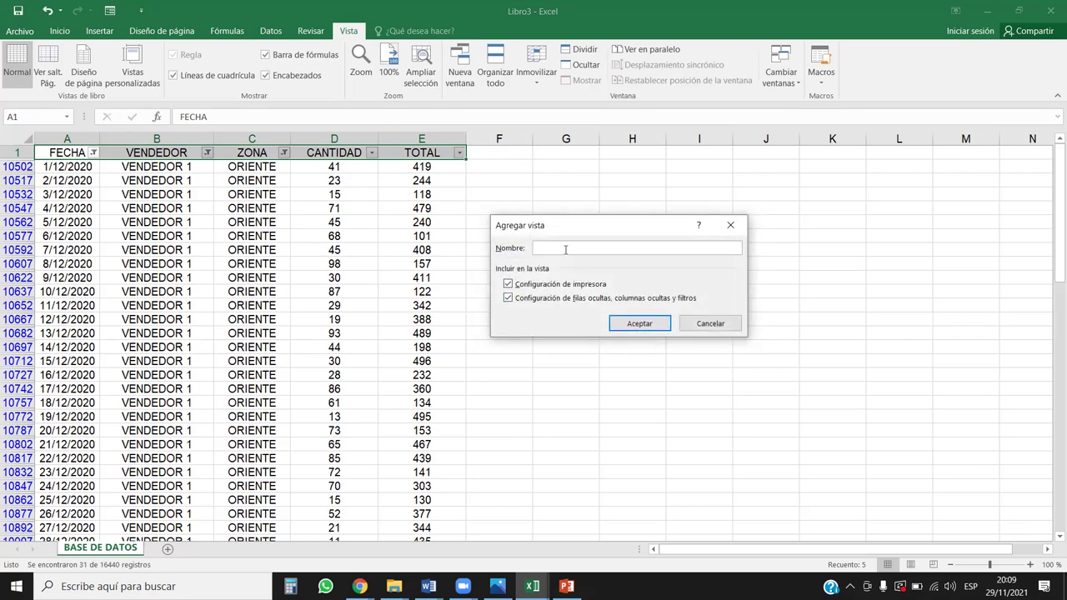
{"action": "type", "text": "V1_ORIENTE_DIC2"}
{"action": "left_click", "coordinate": [623, 325]}
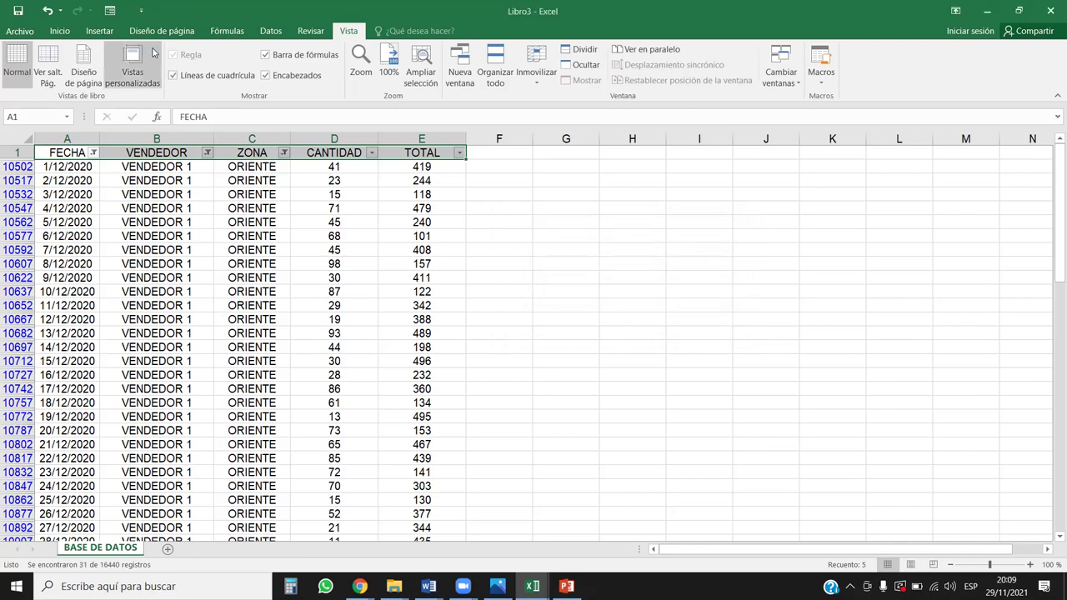
{"action": "left_click", "coordinate": [134, 67]}
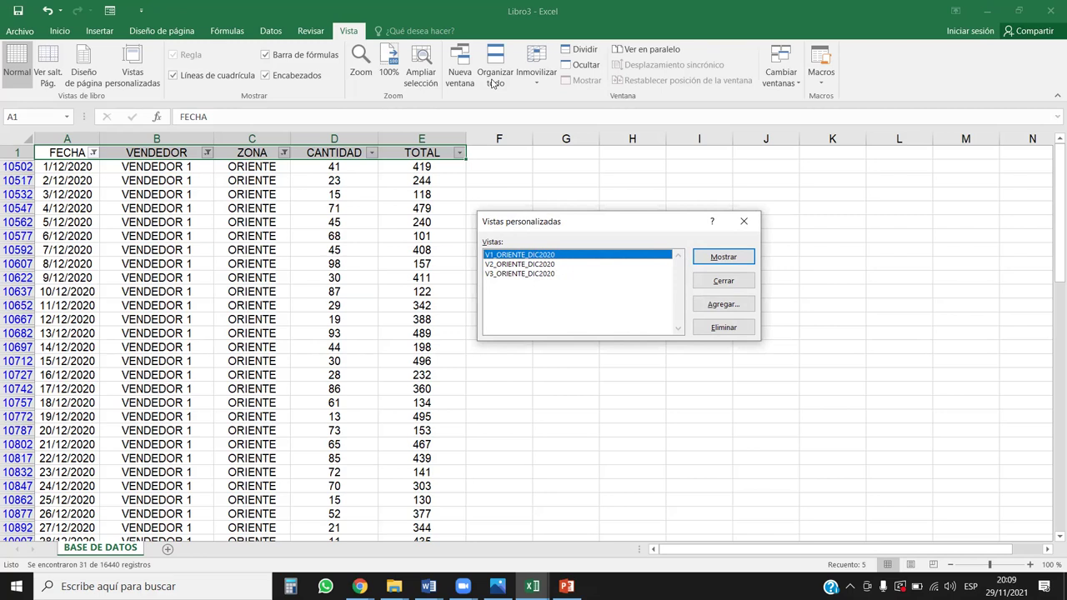
{"action": "left_click", "coordinate": [744, 223]}
{"action": "left_click_drag", "start_coordinate": [53, 152], "coordinate": [421, 152]}
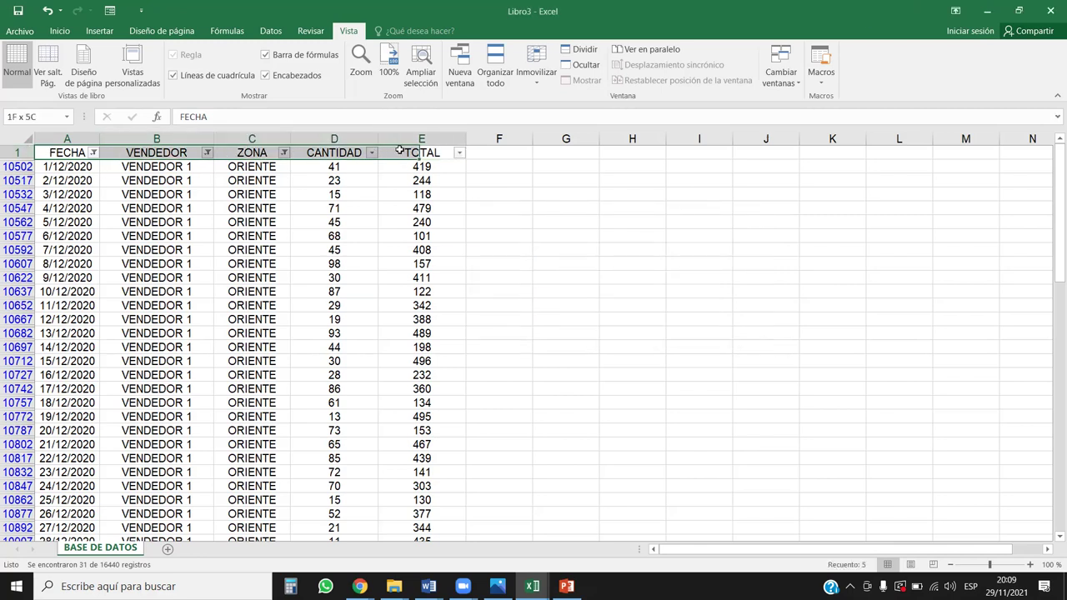
- Clear the table filter with Inicio's Ordenar y filtrar > Borrar
{"action": "left_click", "coordinate": [60, 31]}
{"action": "left_click", "coordinate": [960, 79]}
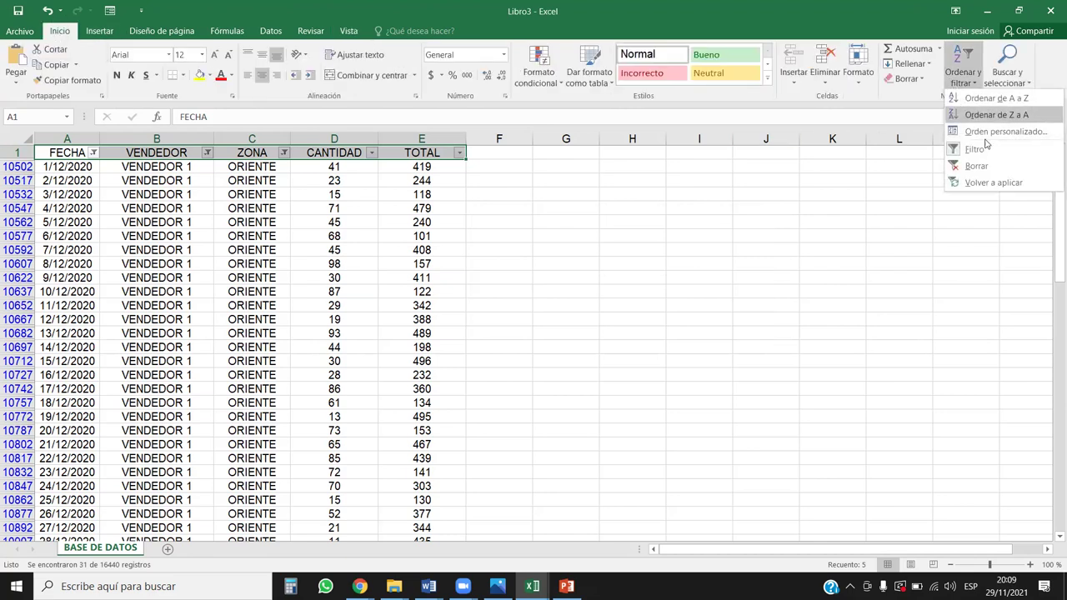
{"action": "left_click", "coordinate": [992, 168]}
{"action": "left_click", "coordinate": [259, 209]}
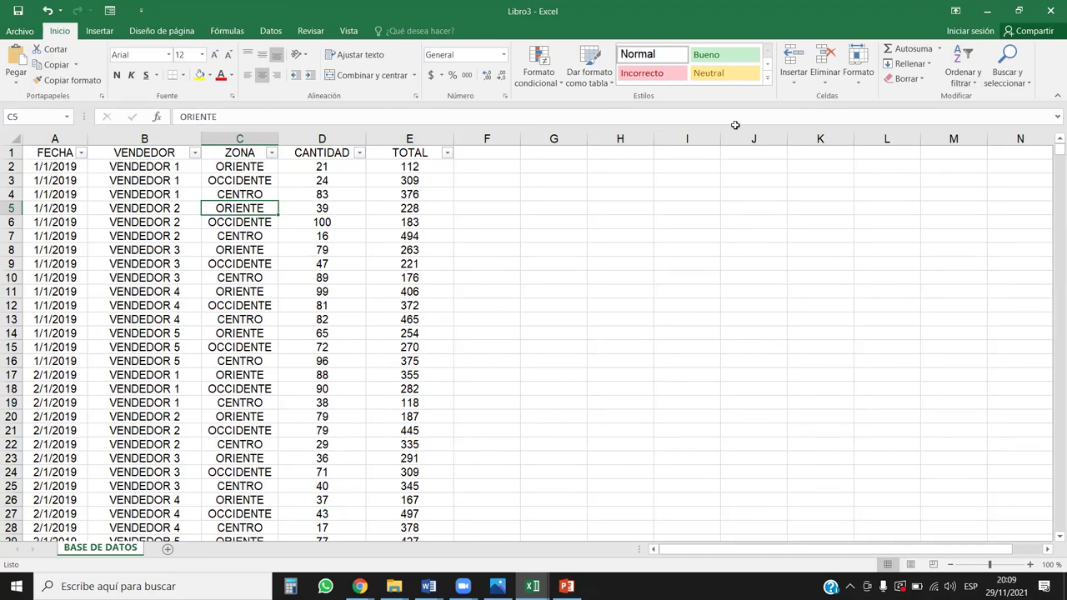
{"action": "left_click", "coordinate": [273, 306]}
{"action": "left_click", "coordinate": [267, 332]}
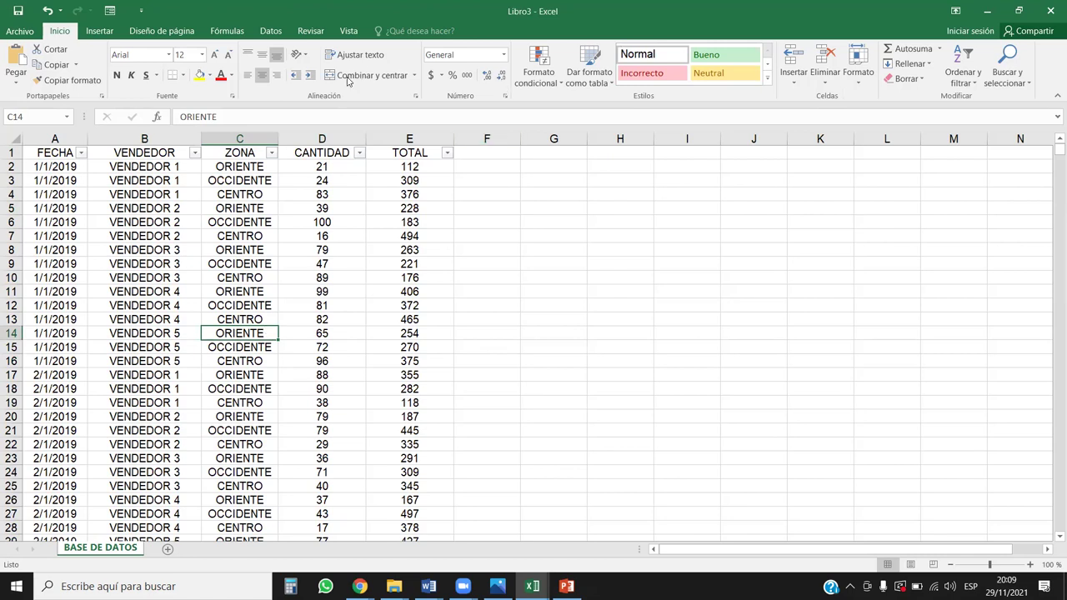
- Jump between header B1 and the last data row B16441 to confirm all rows show
{"action": "left_click", "coordinate": [338, 35]}
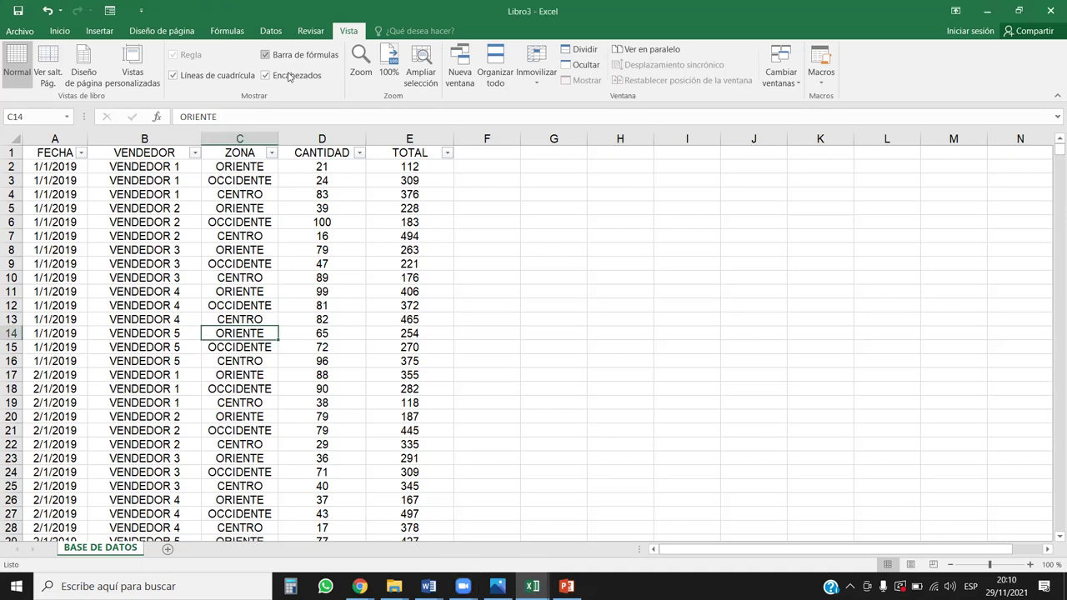
{"action": "left_click", "coordinate": [150, 263]}
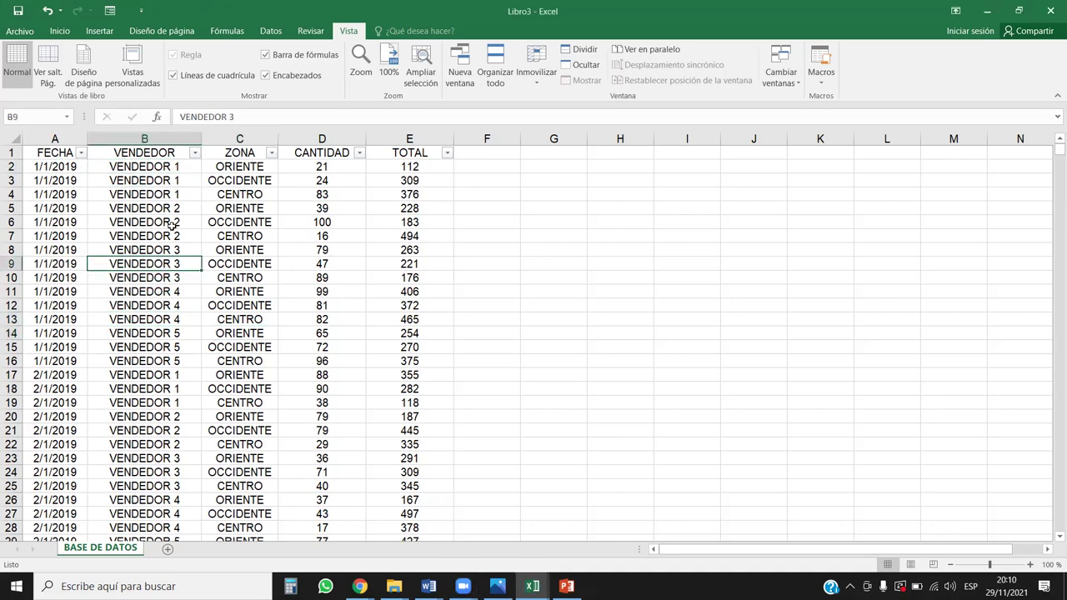
{"action": "left_click_drag", "start_coordinate": [72, 152], "coordinate": [340, 486]}
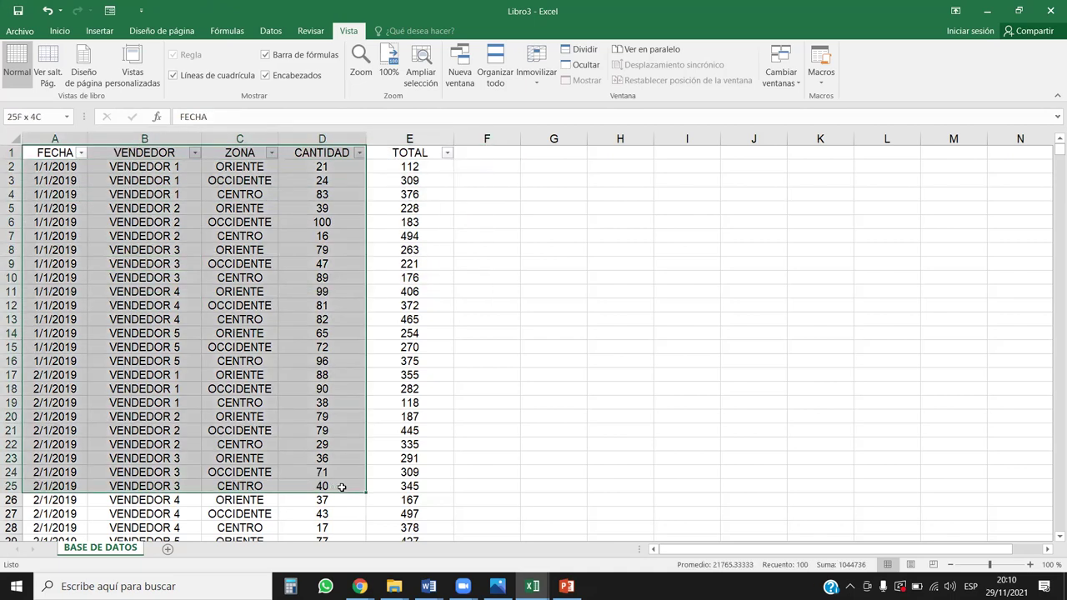
{"action": "left_click", "coordinate": [114, 346]}
{"action": "key", "text": "ctrl+Down"}
{"action": "key", "text": "ctrl+Up"}
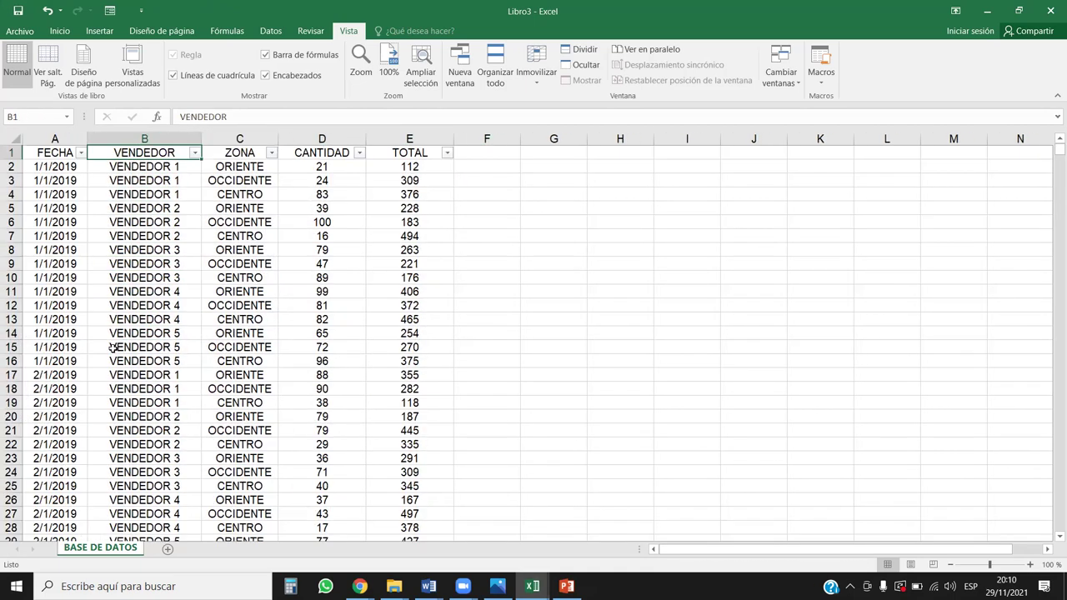
{"action": "key", "text": "ctrl+Down"}
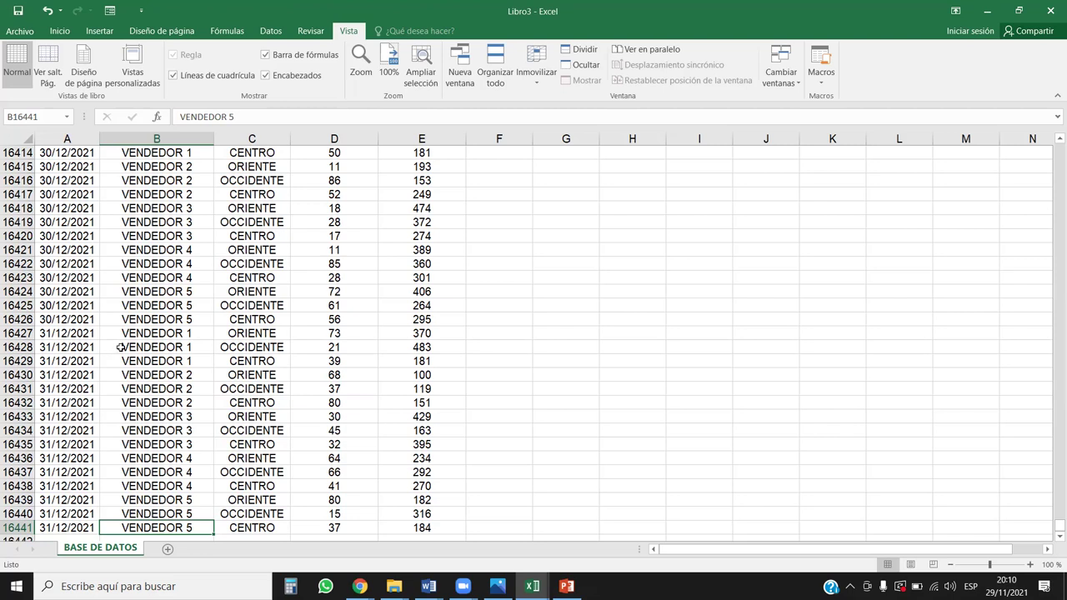
- Apply the V2_ORIENTE_DIC2020 custom view and inspect the filtered rows
{"action": "left_click", "coordinate": [128, 81]}
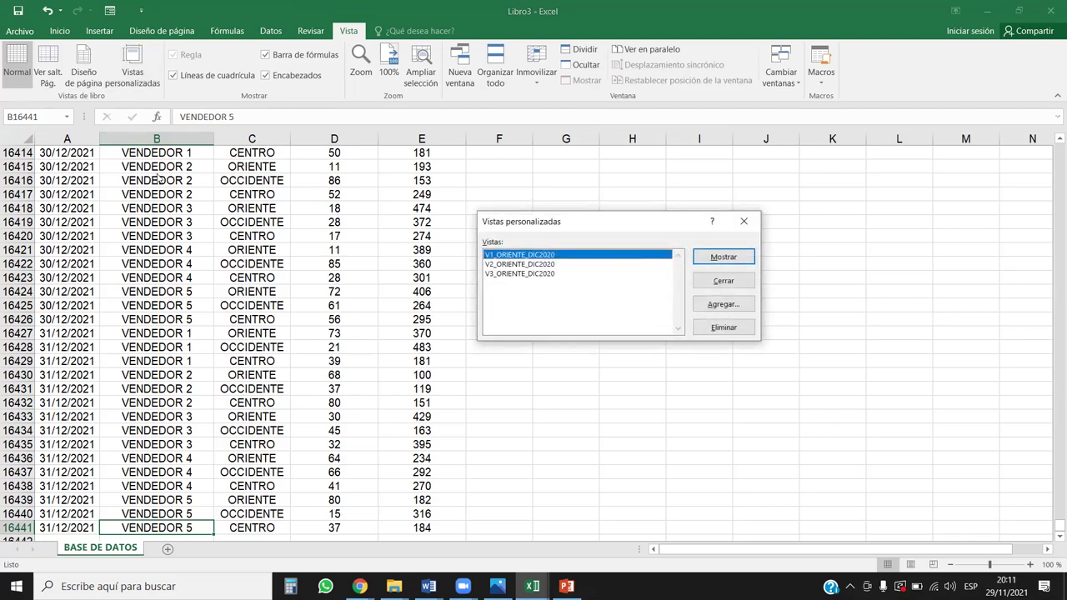
{"action": "left_click", "coordinate": [511, 264]}
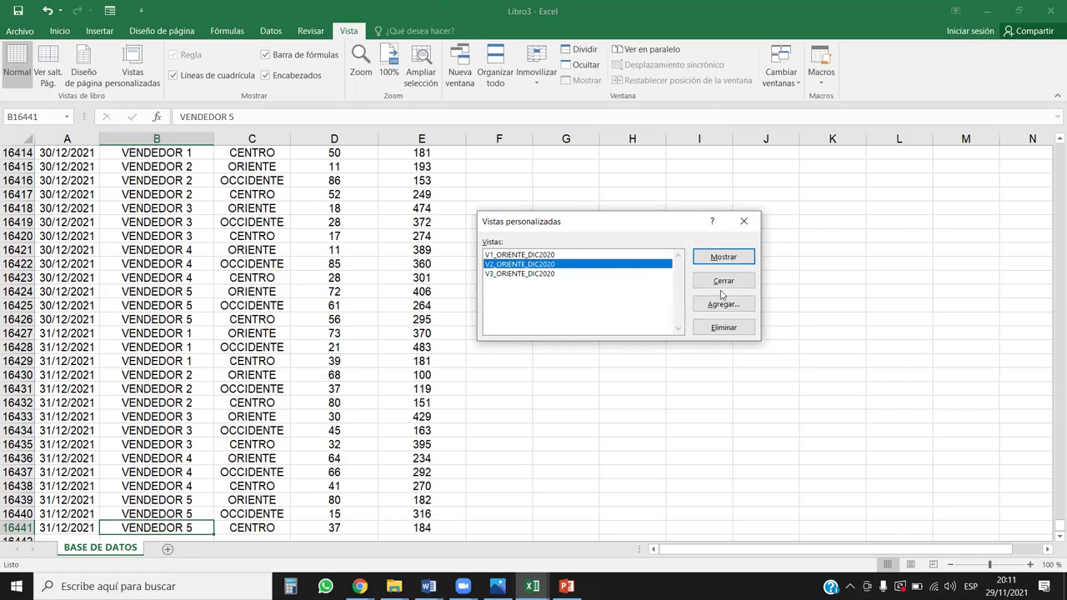
{"action": "left_click", "coordinate": [723, 257]}
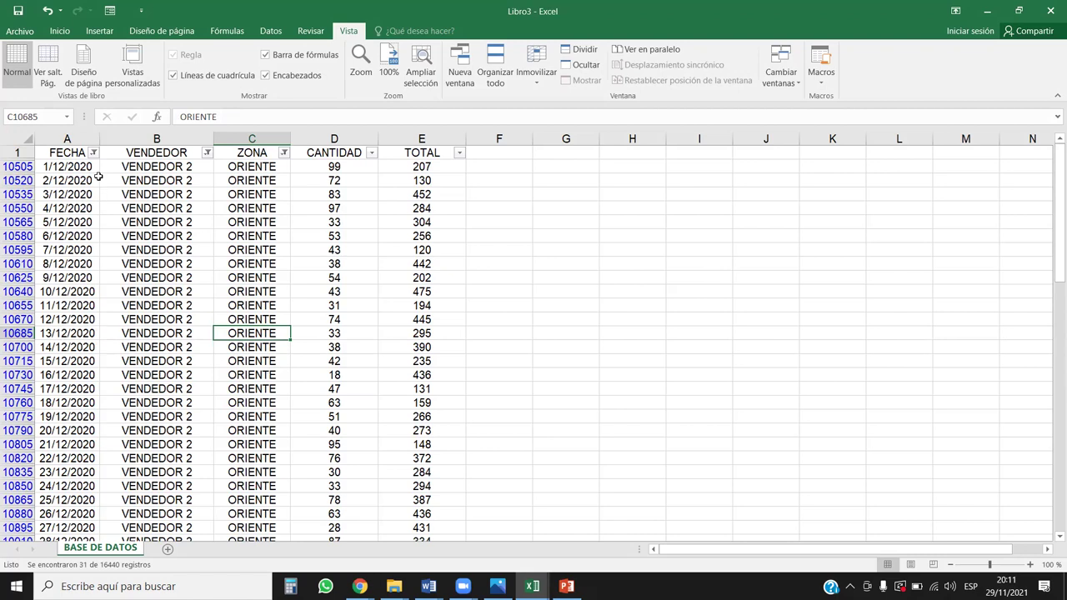
{"action": "left_click", "coordinate": [176, 137]}
{"action": "left_click", "coordinate": [252, 138]}
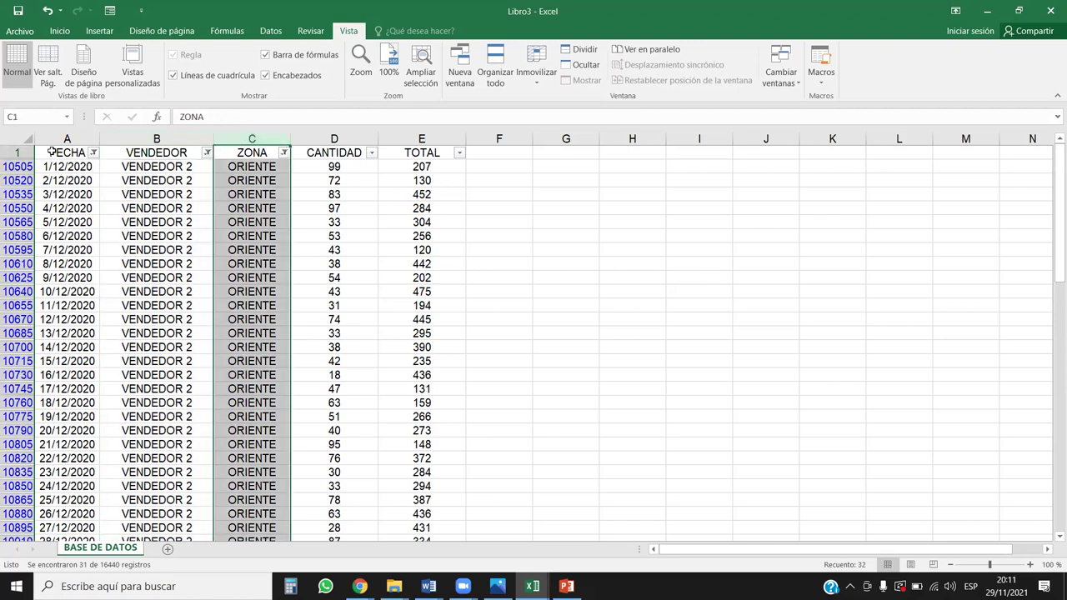
{"action": "left_click", "coordinate": [51, 151]}
{"action": "left_click", "coordinate": [174, 239]}
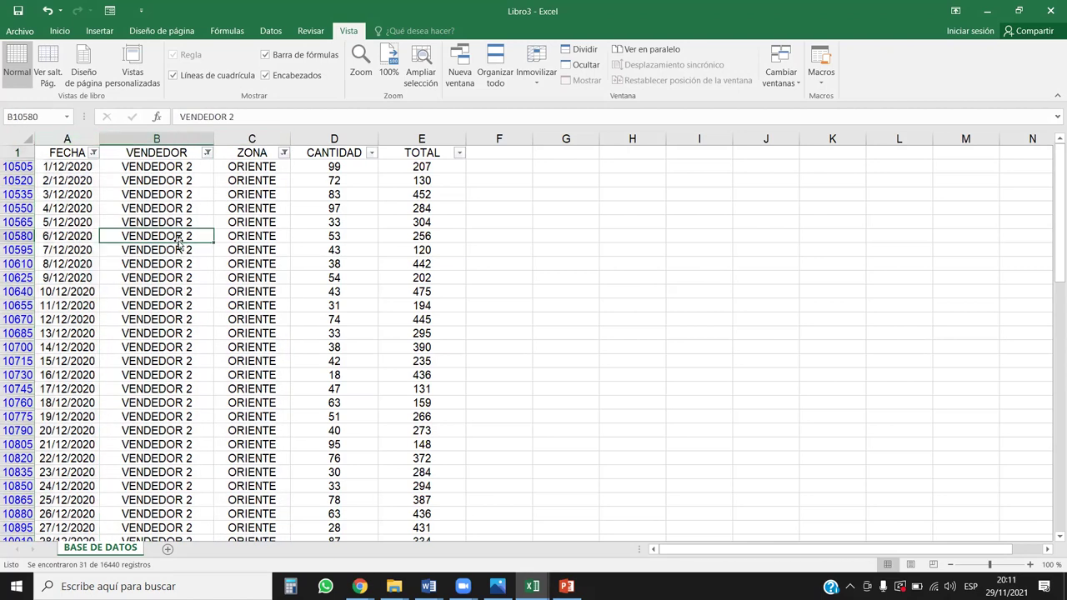
- Apply the V3_ORIENTE_DIC2020 custom view
{"action": "left_click", "coordinate": [132, 59]}
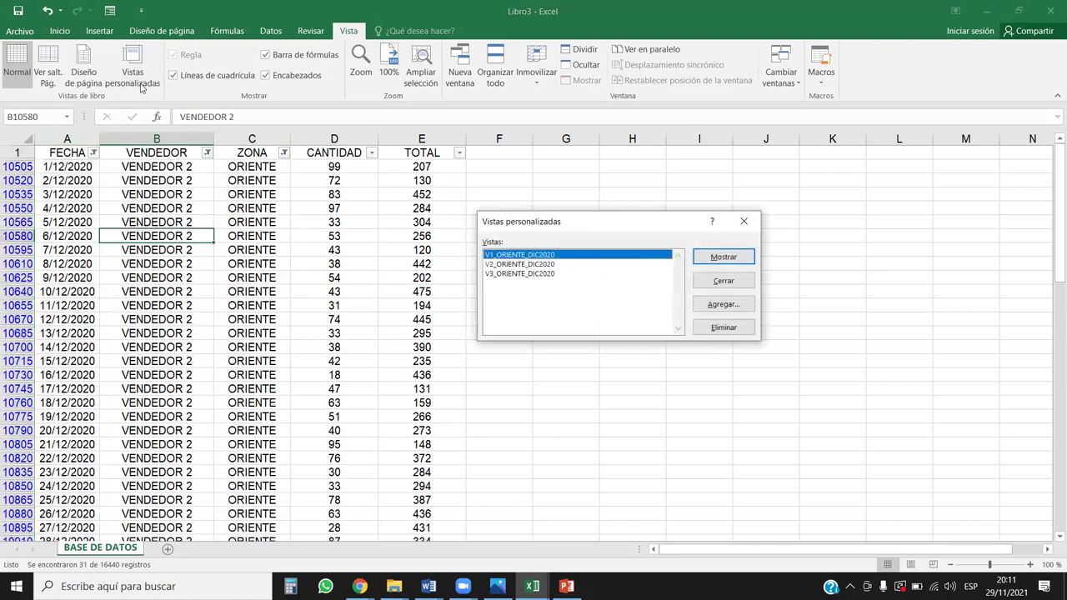
{"action": "left_click", "coordinate": [520, 275]}
{"action": "left_click", "coordinate": [724, 258]}
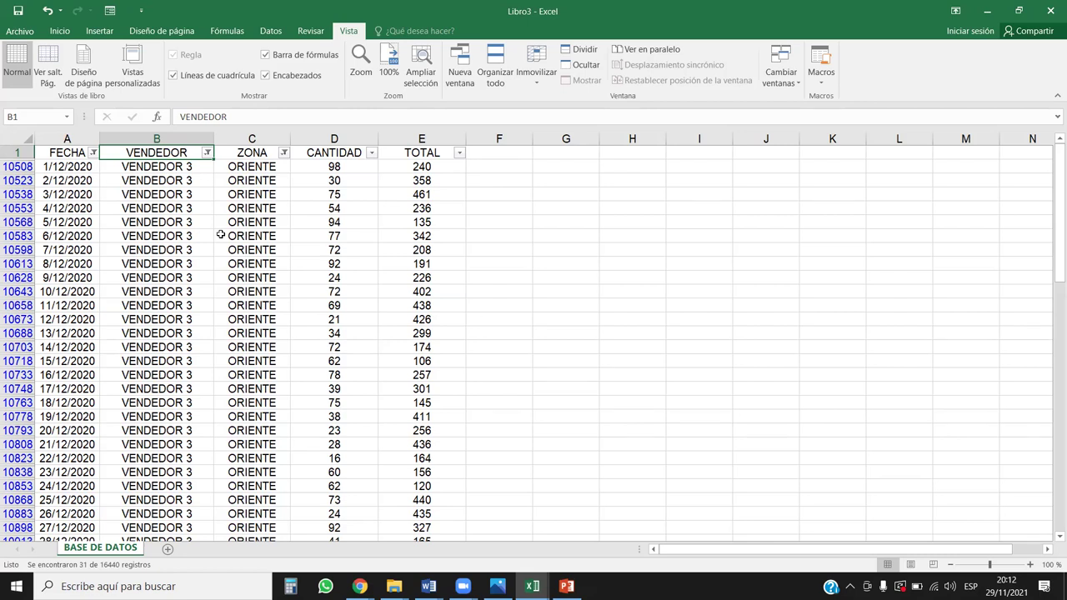
- Show the V1_ORIENTE_DIC2020 custom view with VENDEDOR 1's ORIENTE December 2020 rows
{"action": "left_click", "coordinate": [132, 71]}
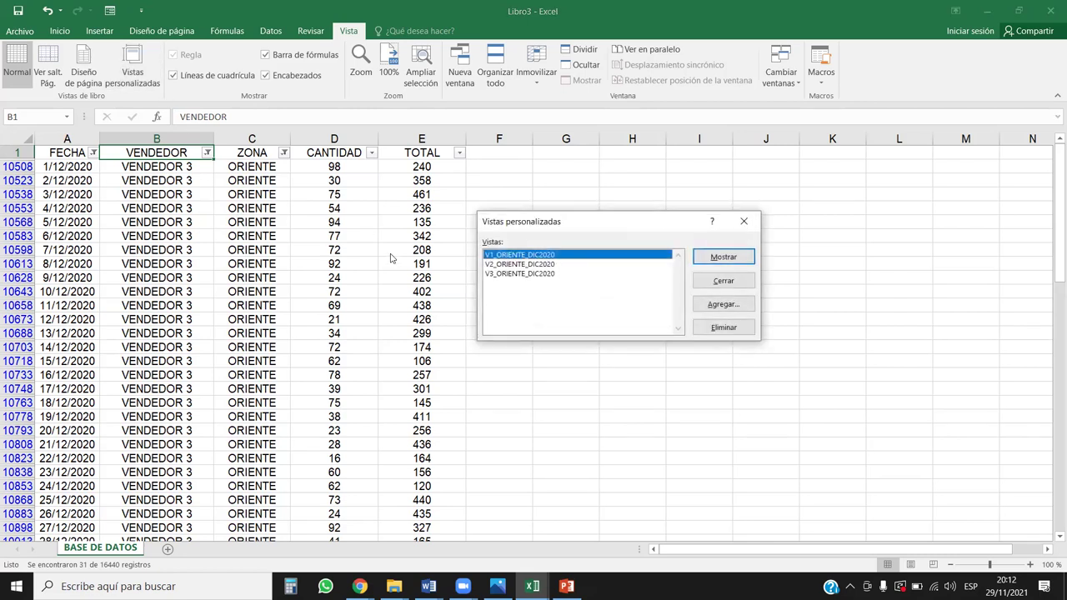
{"action": "left_click", "coordinate": [720, 258]}
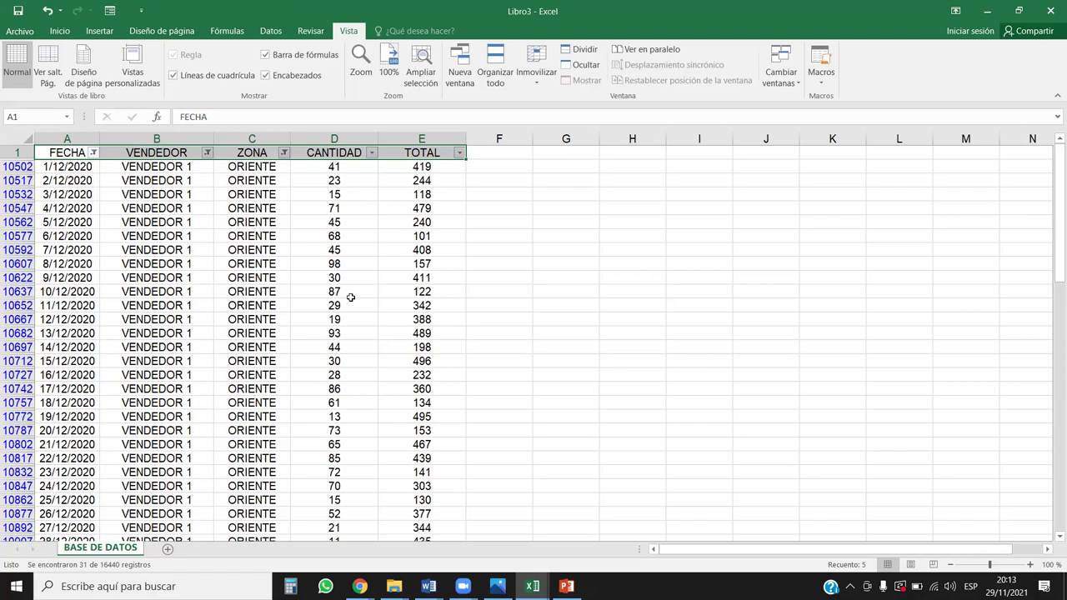
{"action": "left_click", "coordinate": [285, 253]}
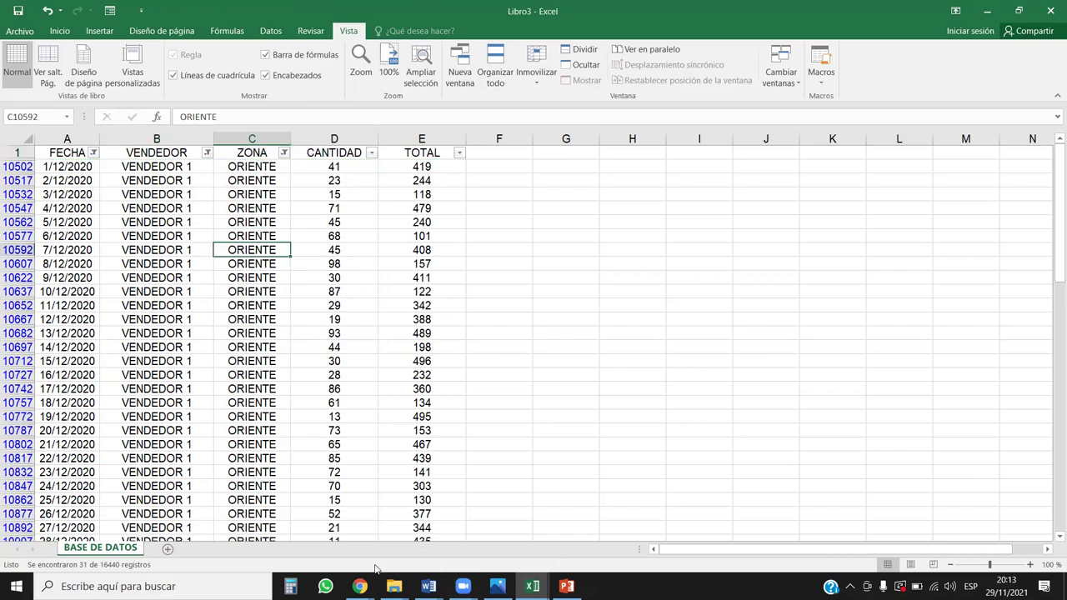
- Bring up the online course's filters lesson and scroll through it
{"action": "mouse_move", "coordinate": [359, 586]}
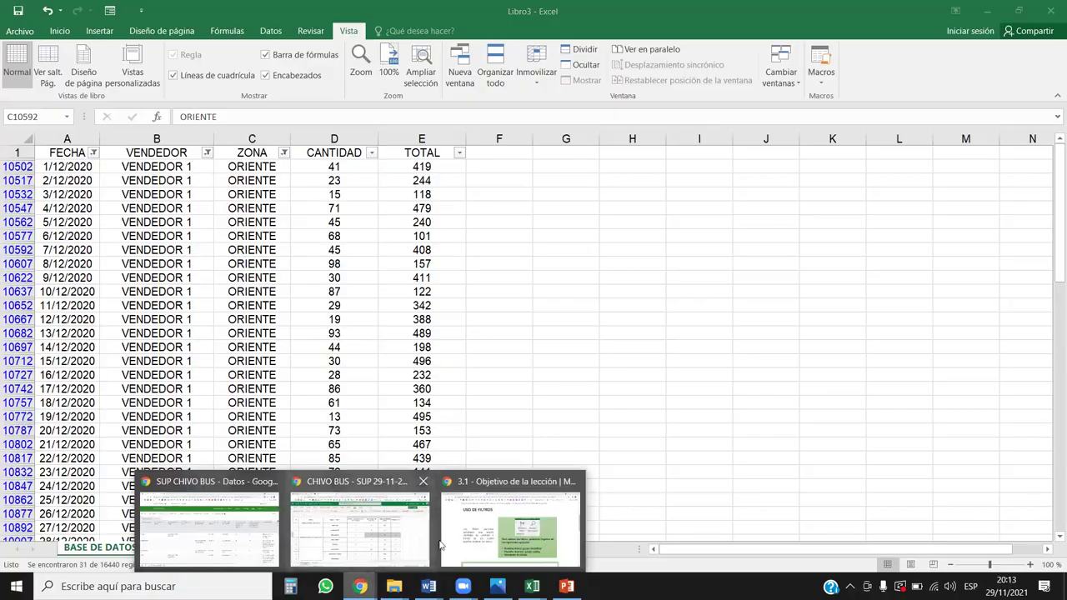
{"action": "left_click", "coordinate": [520, 516]}
{"action": "scroll", "coordinate": [524, 407], "scroll_direction": "down", "scroll_amount": 2}
{"action": "scroll", "coordinate": [524, 408], "scroll_direction": "down", "scroll_amount": 6}
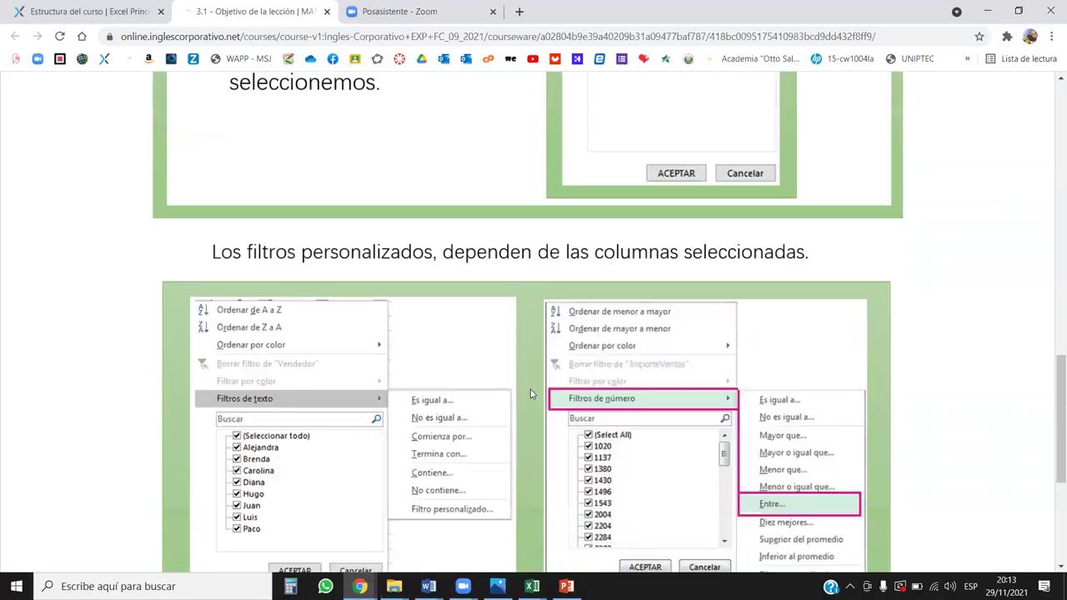
{"action": "scroll", "coordinate": [529, 400], "scroll_direction": "down", "scroll_amount": 4}
{"action": "scroll", "coordinate": [532, 395], "scroll_direction": "up", "scroll_amount": 3}
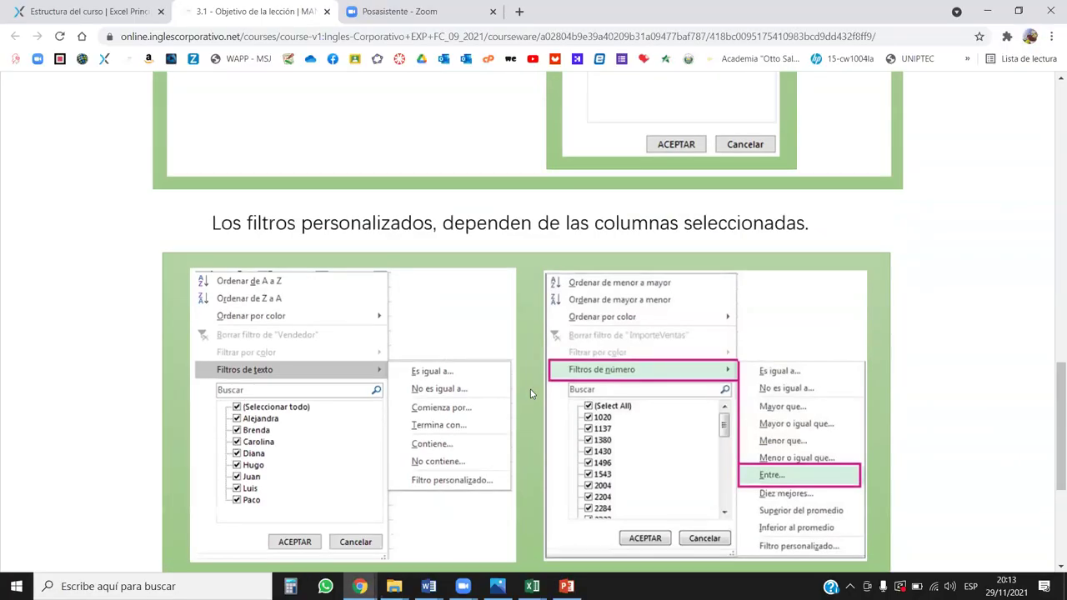
{"action": "scroll", "coordinate": [531, 395], "scroll_direction": "up", "scroll_amount": 3}
{"action": "scroll", "coordinate": [533, 393], "scroll_direction": "up", "scroll_amount": 3}
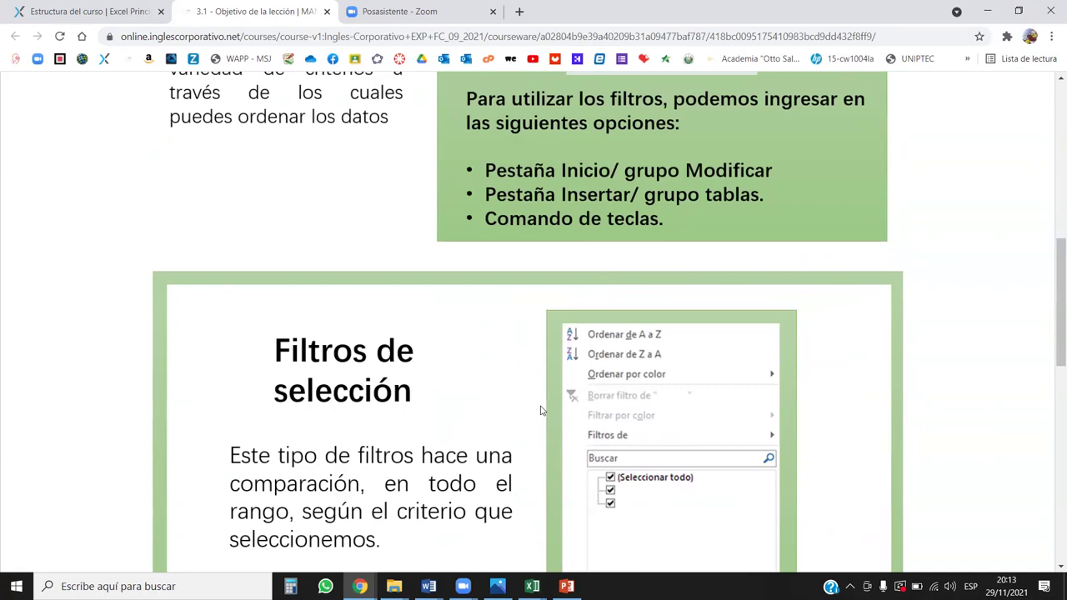
{"action": "scroll", "coordinate": [493, 341], "scroll_direction": "up", "scroll_amount": 3}
{"action": "scroll", "coordinate": [345, 322], "scroll_direction": "up", "scroll_amount": 3}
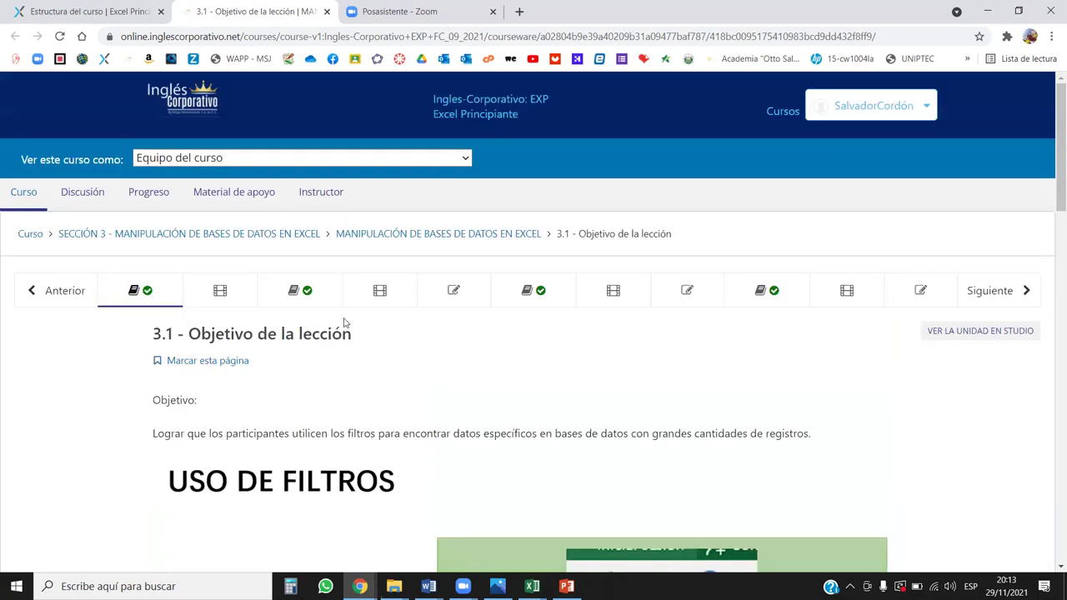
- View the 3.3 Objetivo de la lección data-form page, then minimize Chrome
{"action": "left_click", "coordinate": [287, 300]}
{"action": "scroll", "coordinate": [479, 398], "scroll_direction": "down", "scroll_amount": 4}
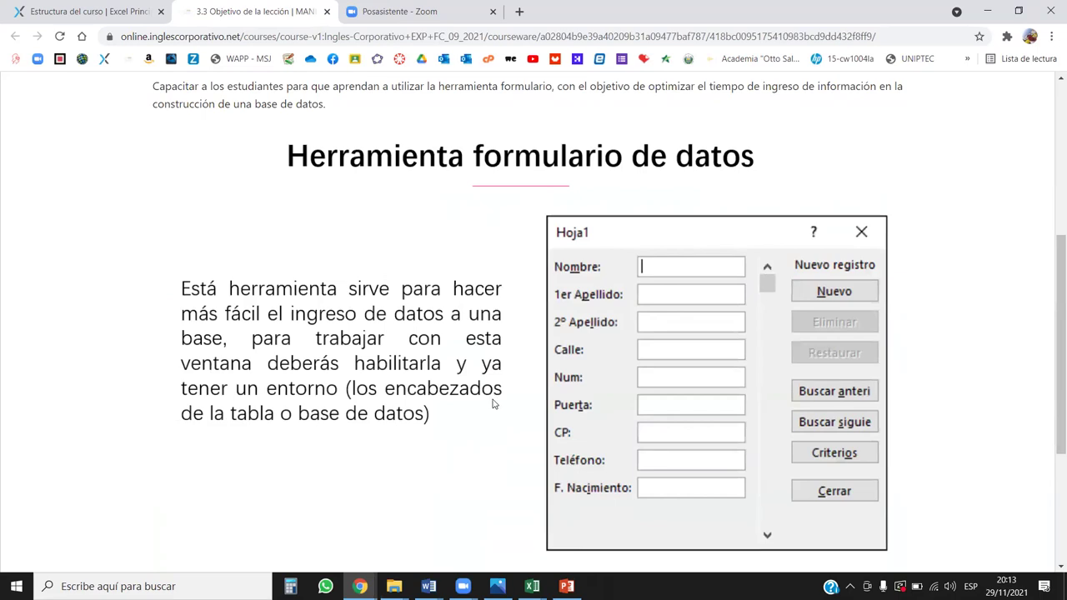
{"action": "left_click", "coordinate": [986, 11]}
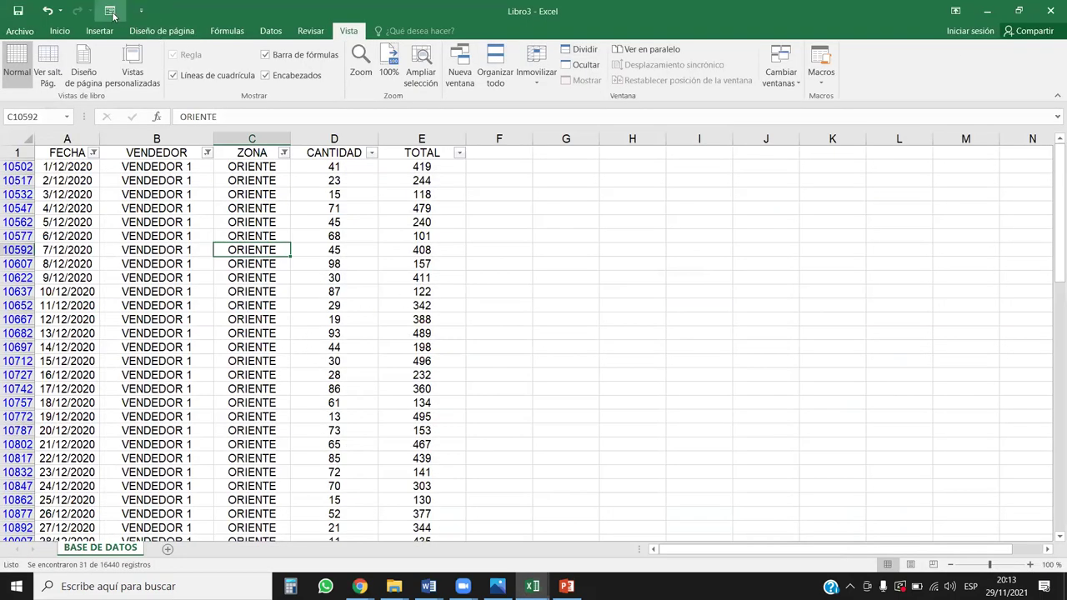
- Select header row A1:E1 and clear all filters via Ordenar y filtrar > Borrar
{"action": "left_click", "coordinate": [307, 317]}
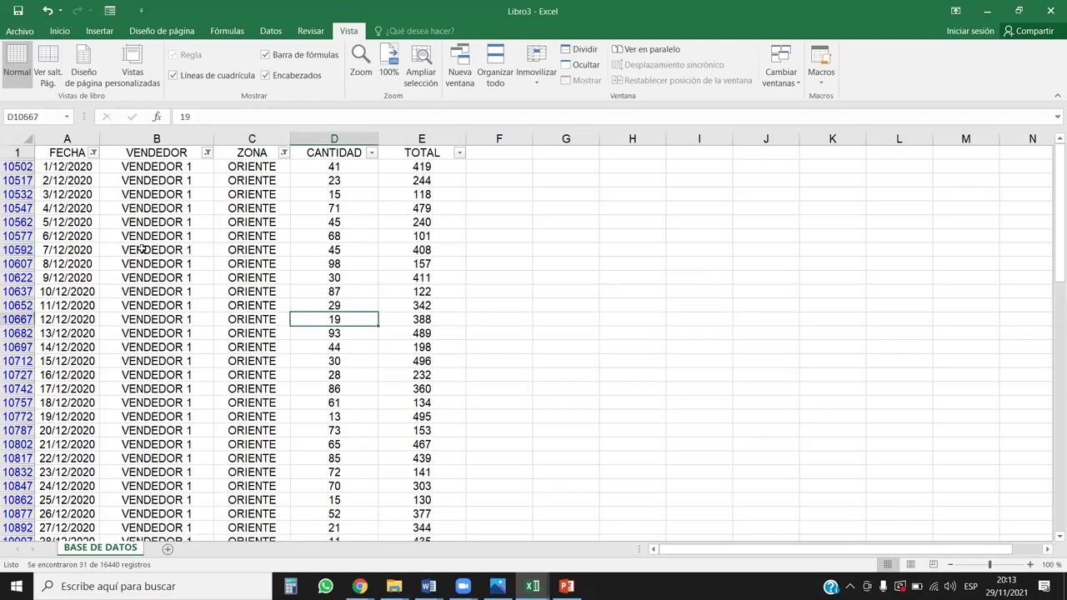
{"action": "left_click_drag", "start_coordinate": [60, 156], "coordinate": [424, 154]}
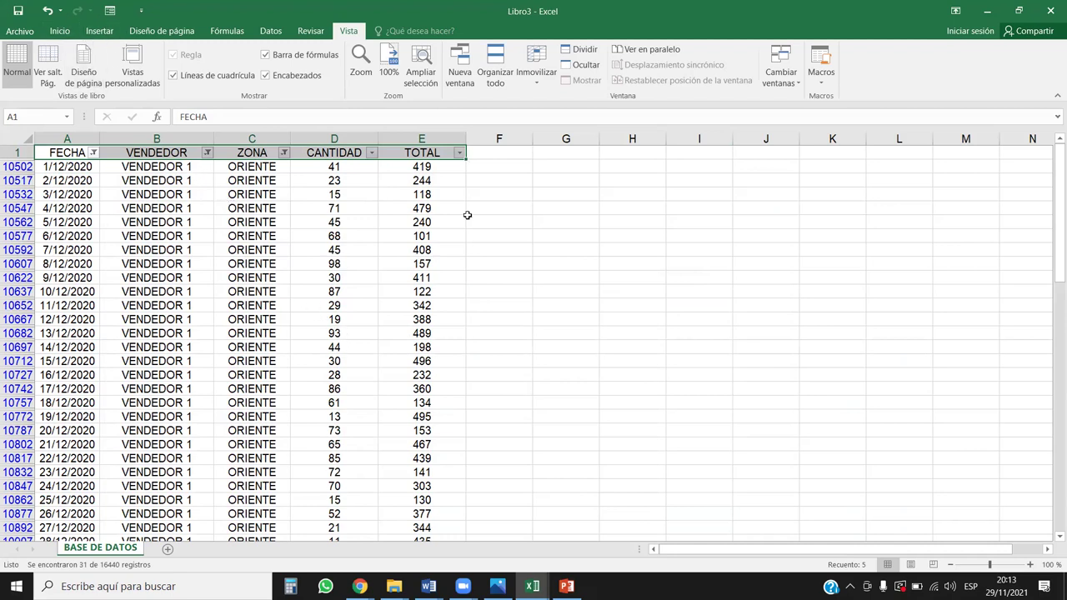
{"action": "left_click", "coordinate": [100, 31]}
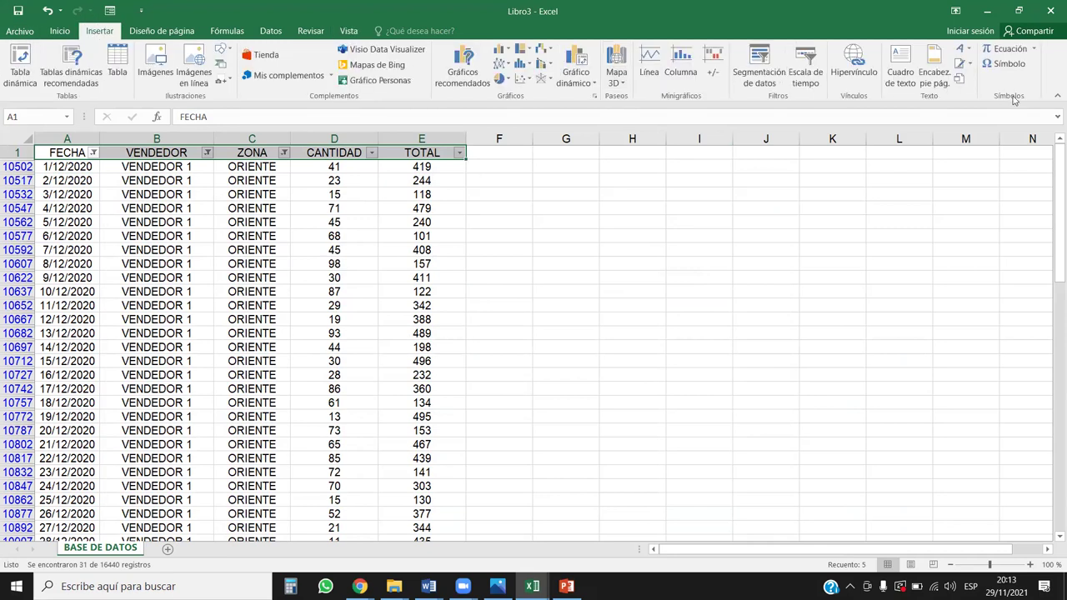
{"action": "left_click", "coordinate": [59, 31]}
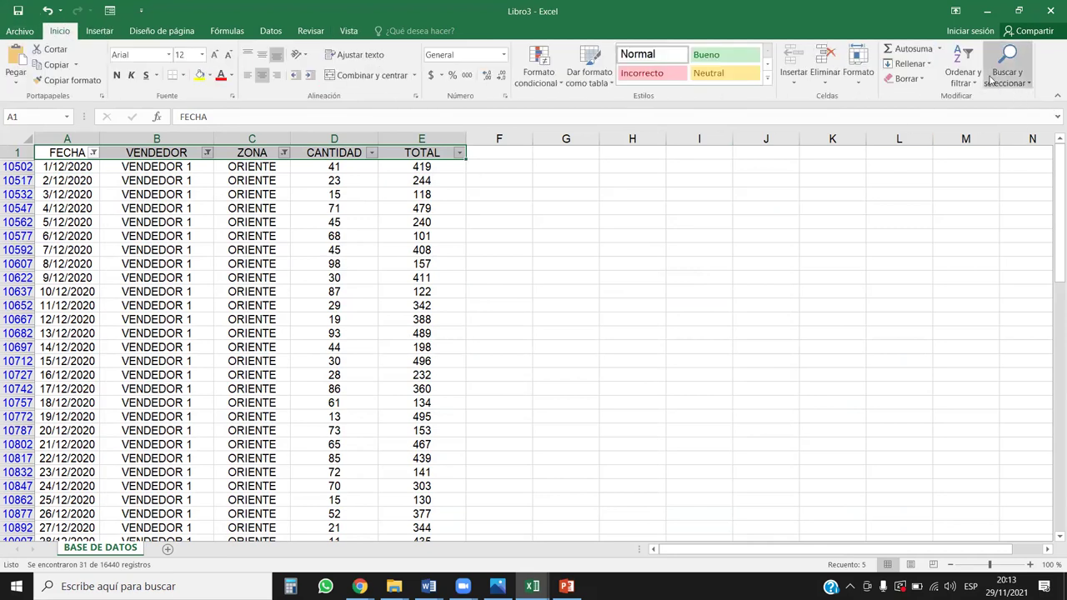
{"action": "left_click", "coordinate": [963, 75]}
{"action": "left_click", "coordinate": [725, 214]}
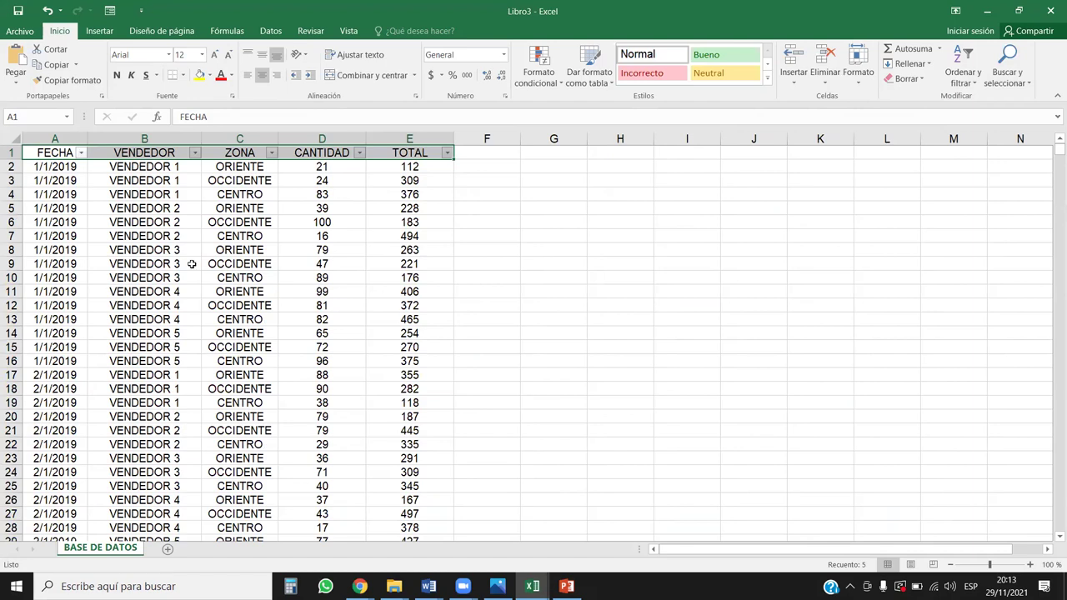
{"action": "left_click", "coordinate": [193, 263]}
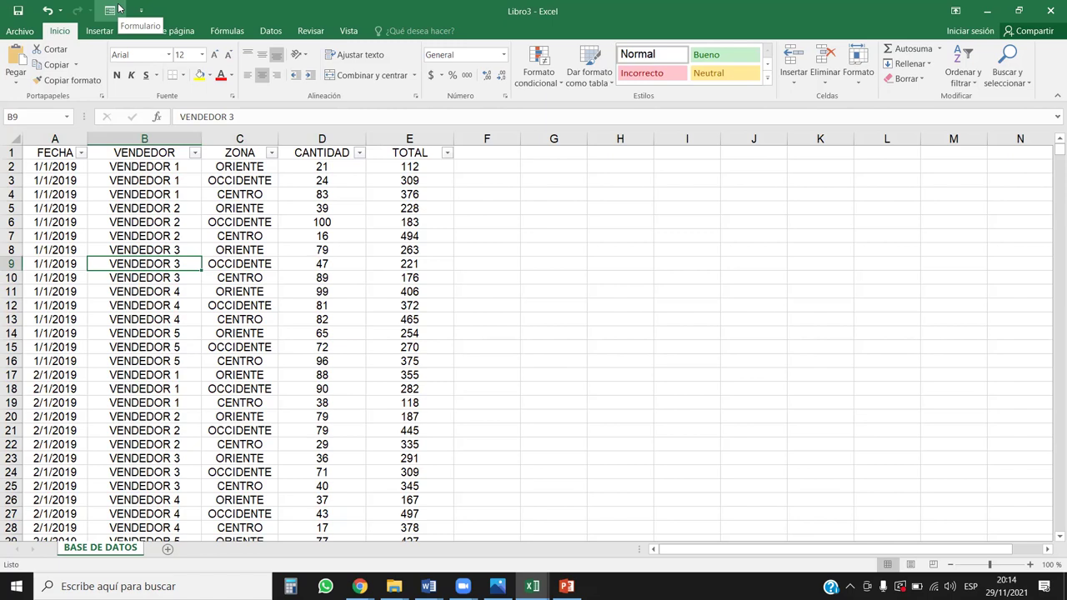
- Open Excel Options at the Personalizar cinta de opciones page
{"action": "left_click", "coordinate": [18, 33]}
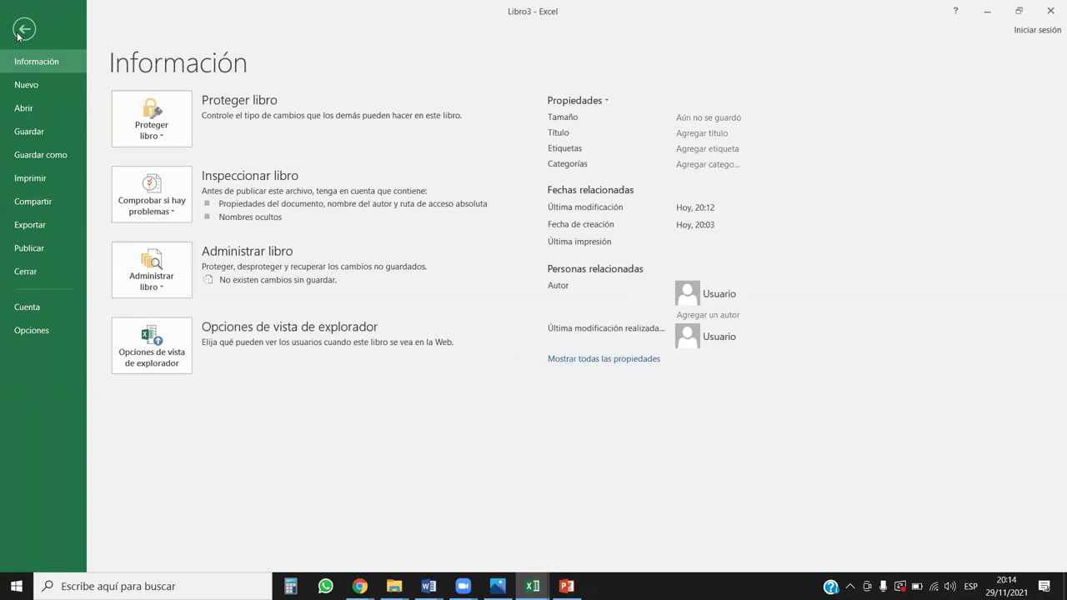
{"action": "left_click", "coordinate": [32, 330]}
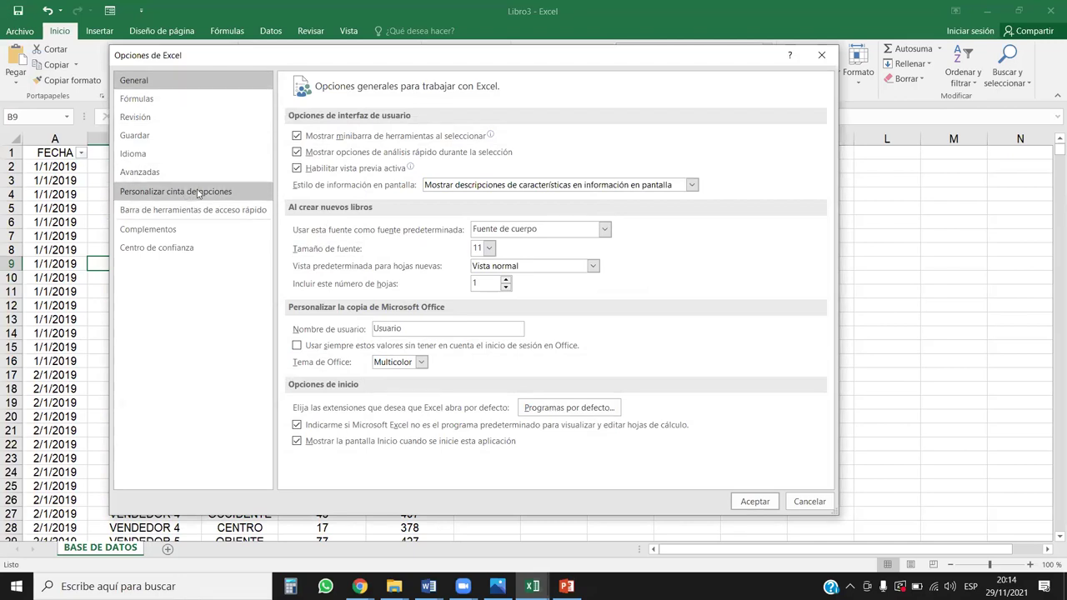
{"action": "left_click", "coordinate": [198, 194]}
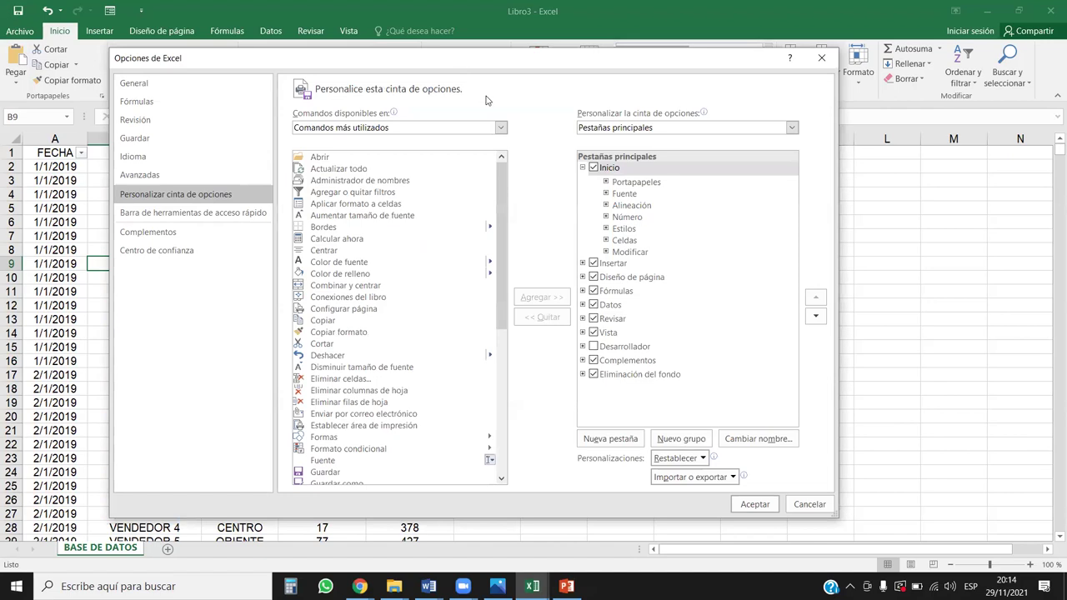
{"action": "left_click_drag", "start_coordinate": [487, 60], "coordinate": [508, 100]}
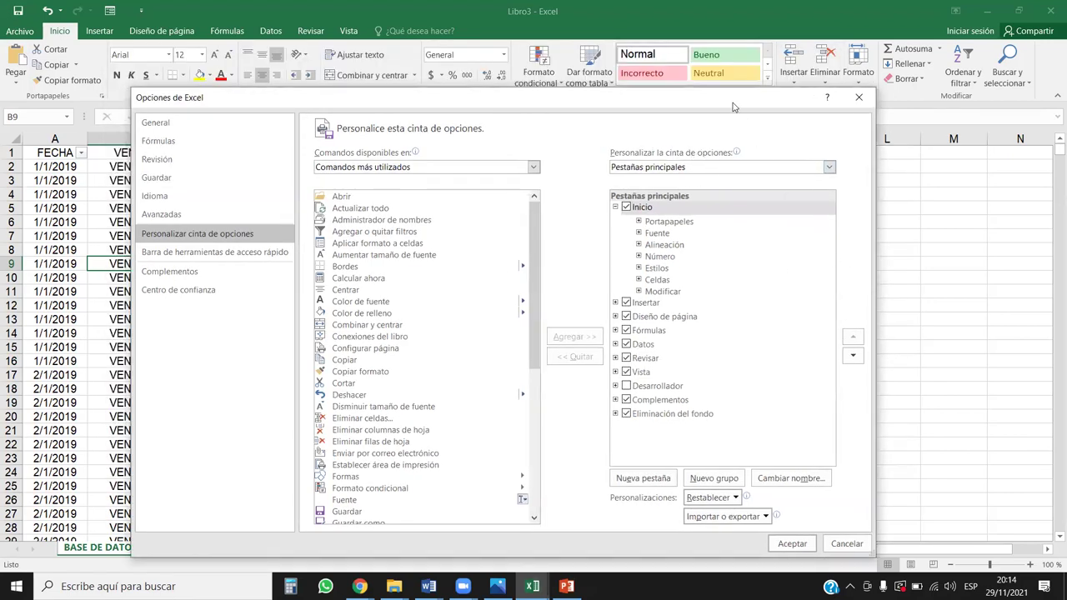
{"action": "left_click_drag", "start_coordinate": [733, 106], "coordinate": [783, 81]}
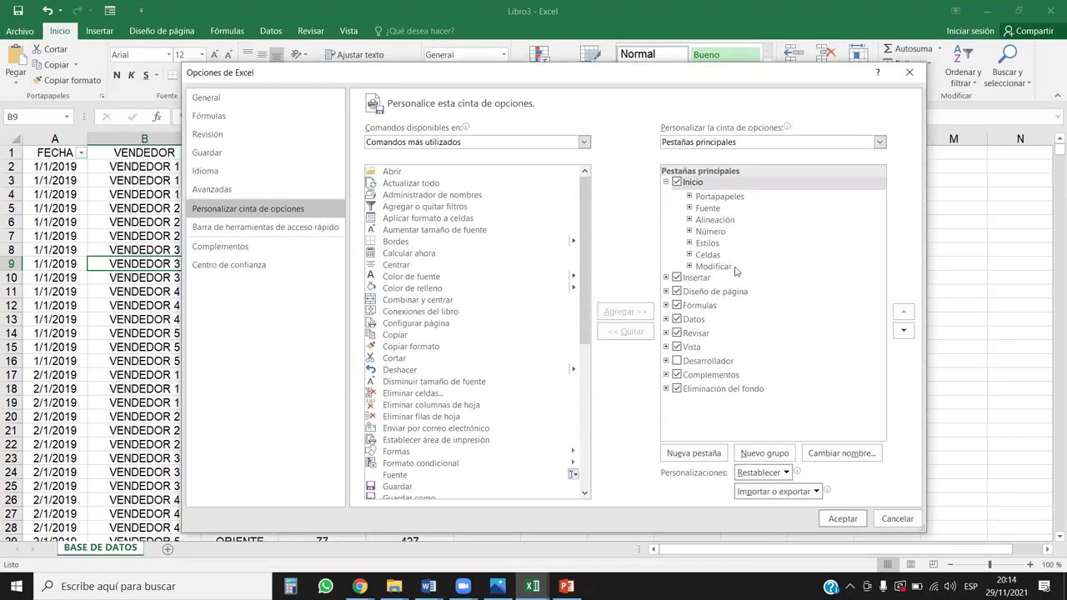
{"action": "left_click", "coordinate": [664, 182]}
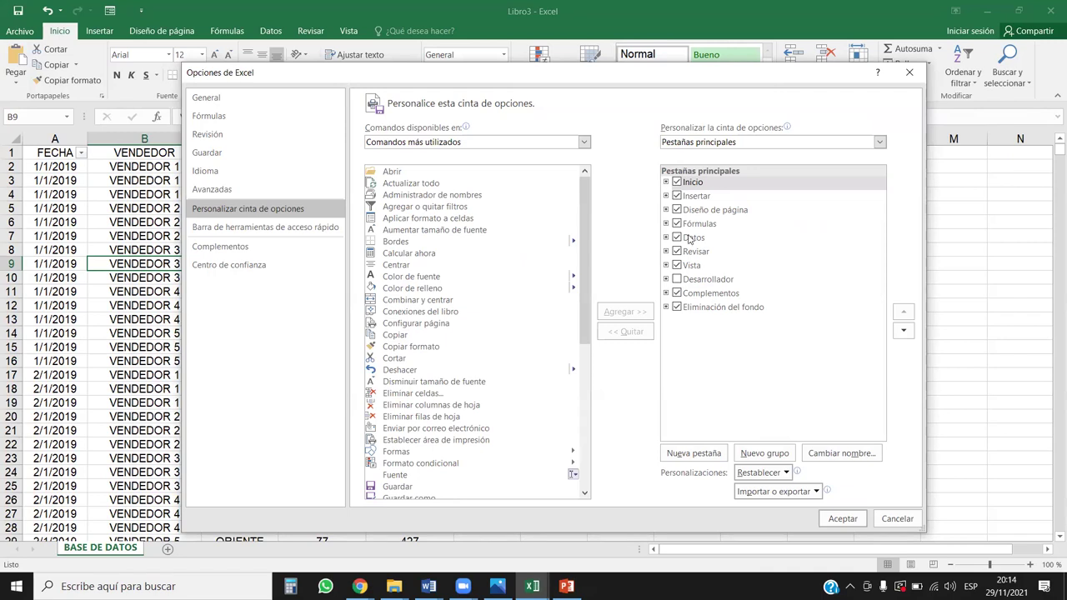
- List Todos los comandos and expand Inicio's Portapapeles and Fuente groups
{"action": "left_click", "coordinate": [584, 142]}
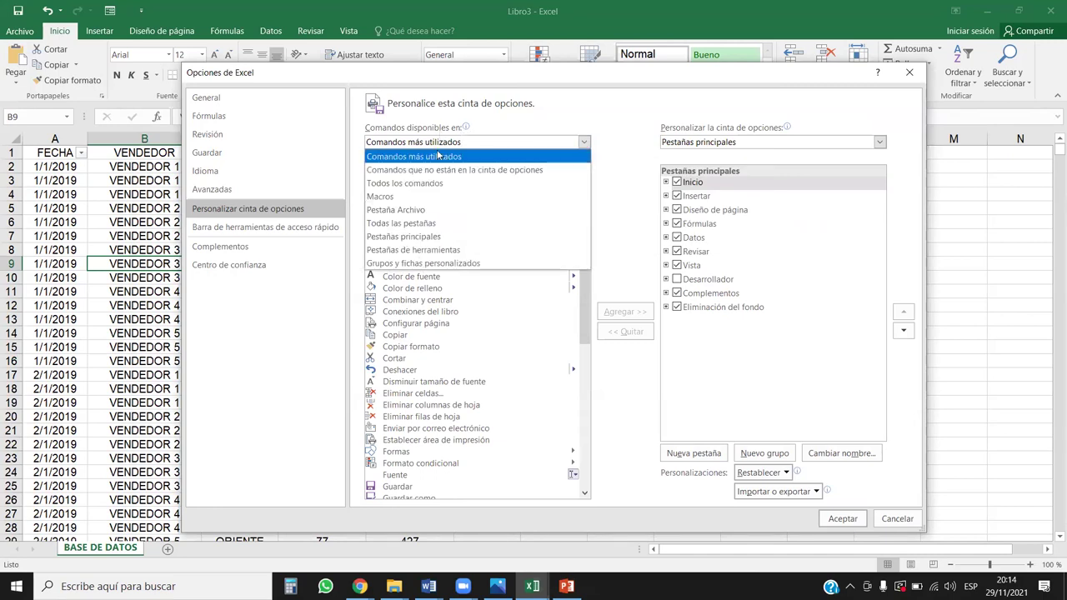
{"action": "left_click", "coordinate": [423, 190]}
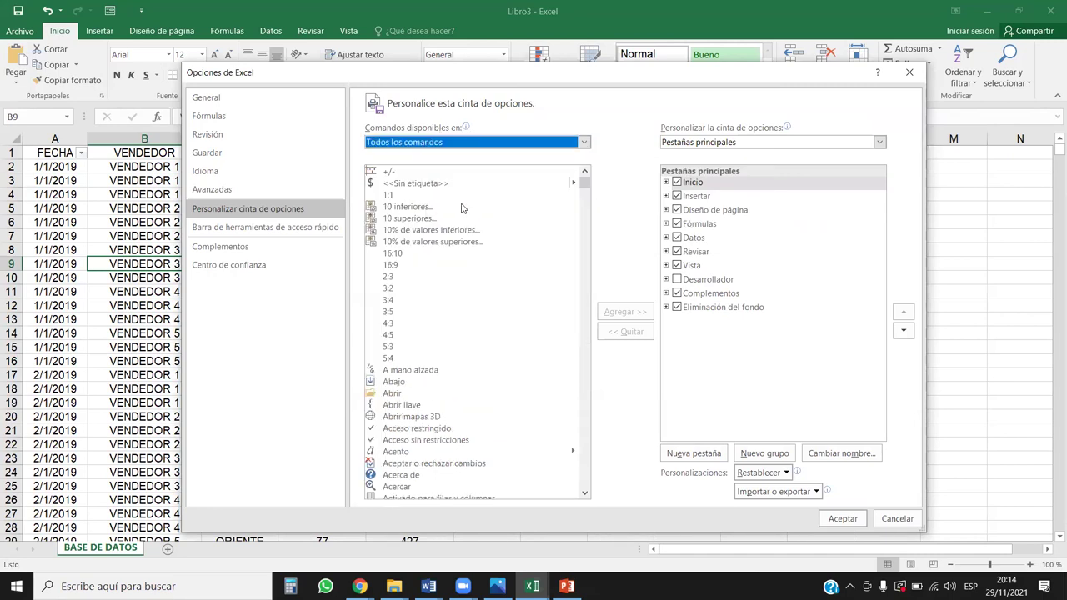
{"action": "mouse_move", "coordinate": [584, 184]}
{"action": "left_mouse_down"}
{"action": "mouse_move", "coordinate": [550, 517]}
{"action": "mouse_move", "coordinate": [597, 133]}
{"action": "left_mouse_up"}
{"action": "left_click", "coordinate": [665, 182]}
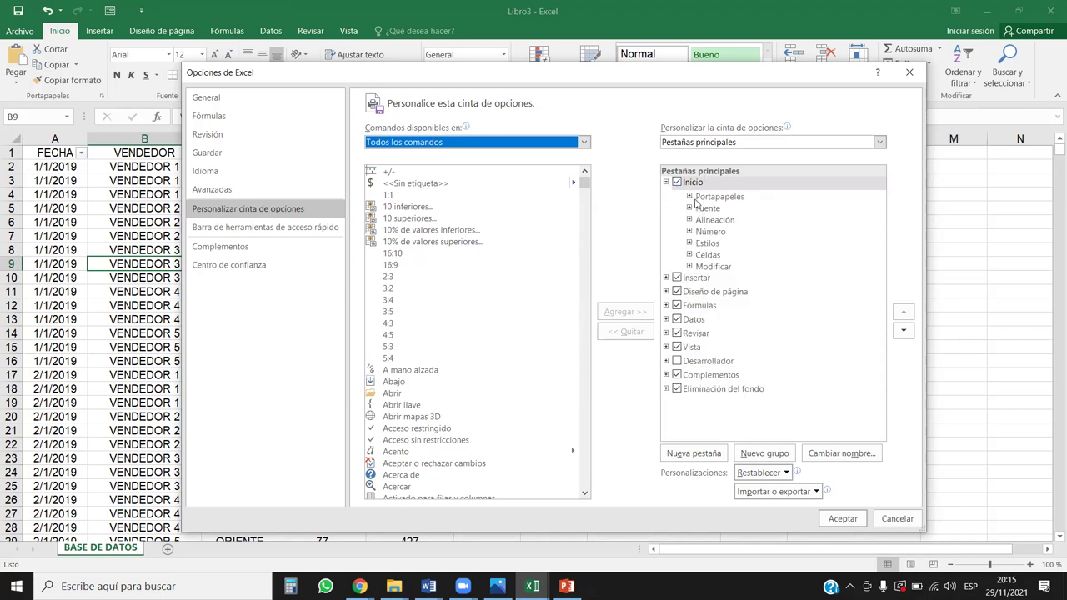
{"action": "left_click", "coordinate": [689, 196]}
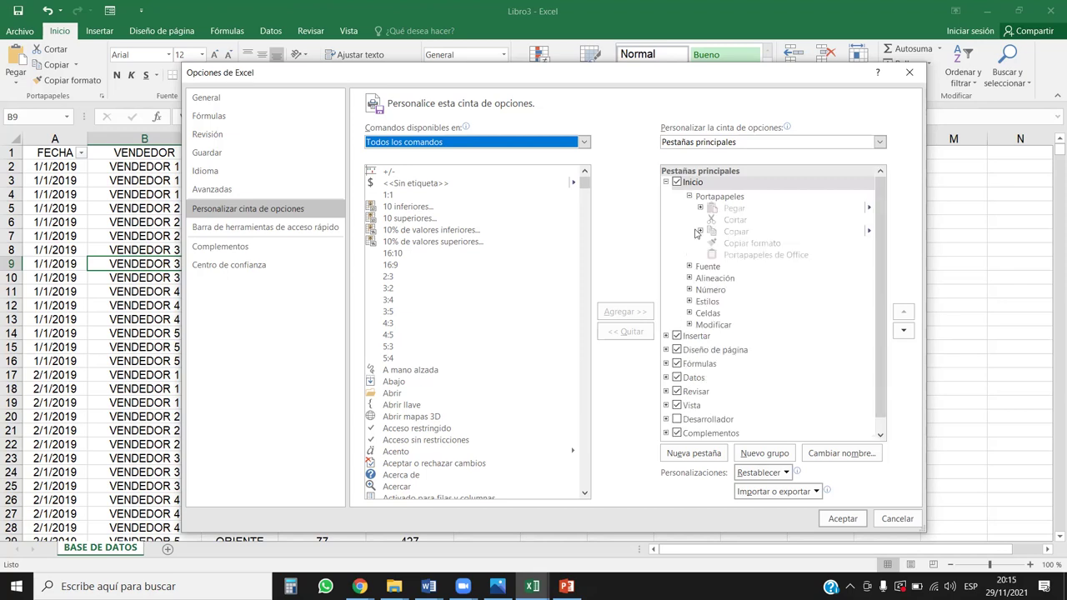
{"action": "left_click", "coordinate": [689, 266]}
{"action": "left_click", "coordinate": [700, 347]}
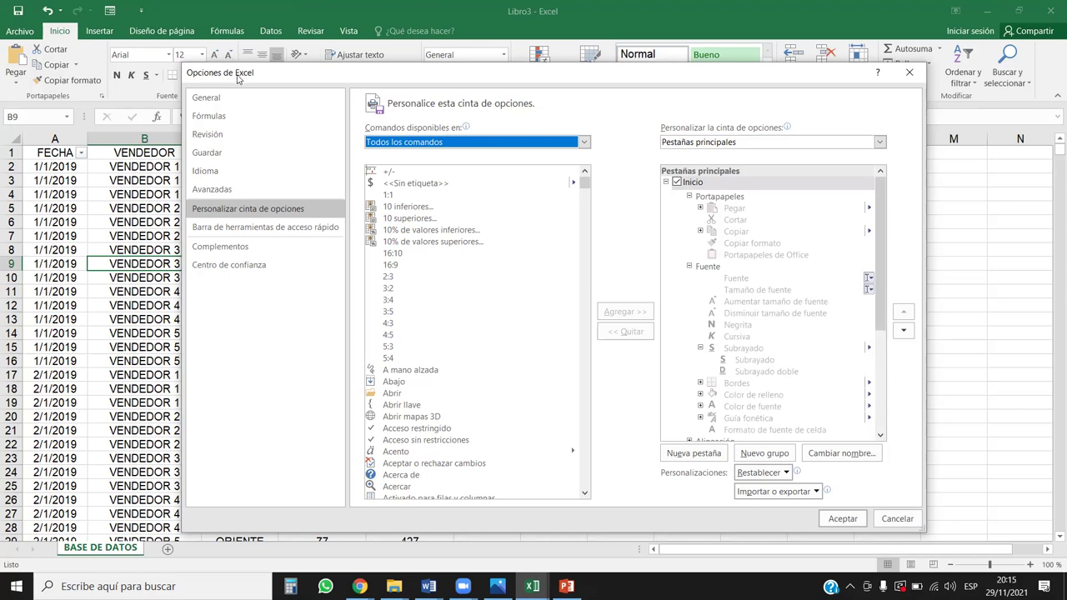
{"action": "left_click_drag", "start_coordinate": [239, 74], "coordinate": [196, 134]}
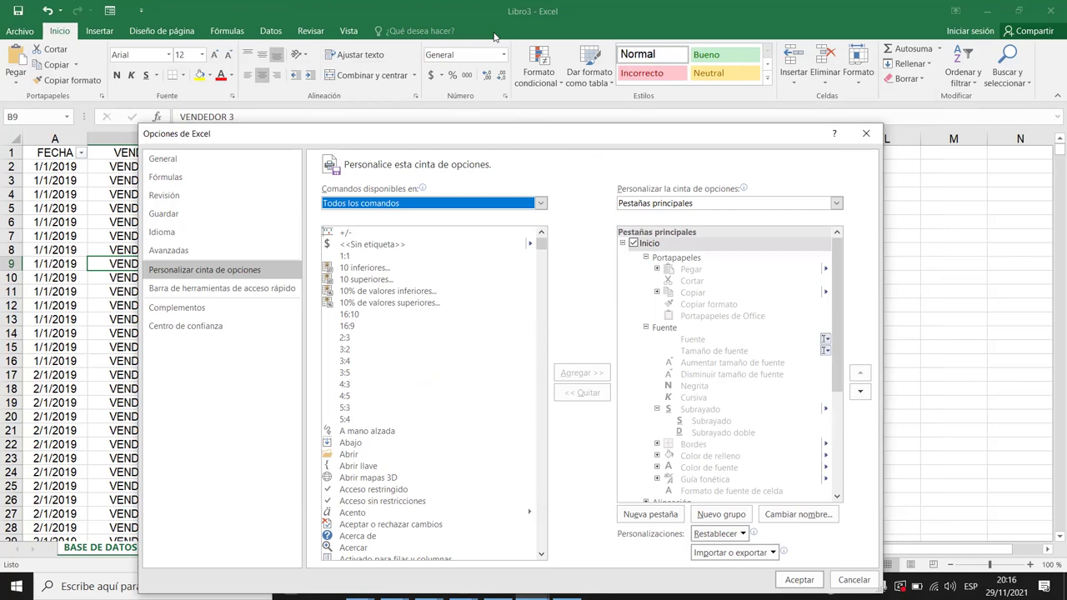
- Select the Portapapeles group as the target in the ribbon tab list
{"action": "left_click", "coordinate": [666, 261]}
{"action": "left_click", "coordinate": [402, 350]}
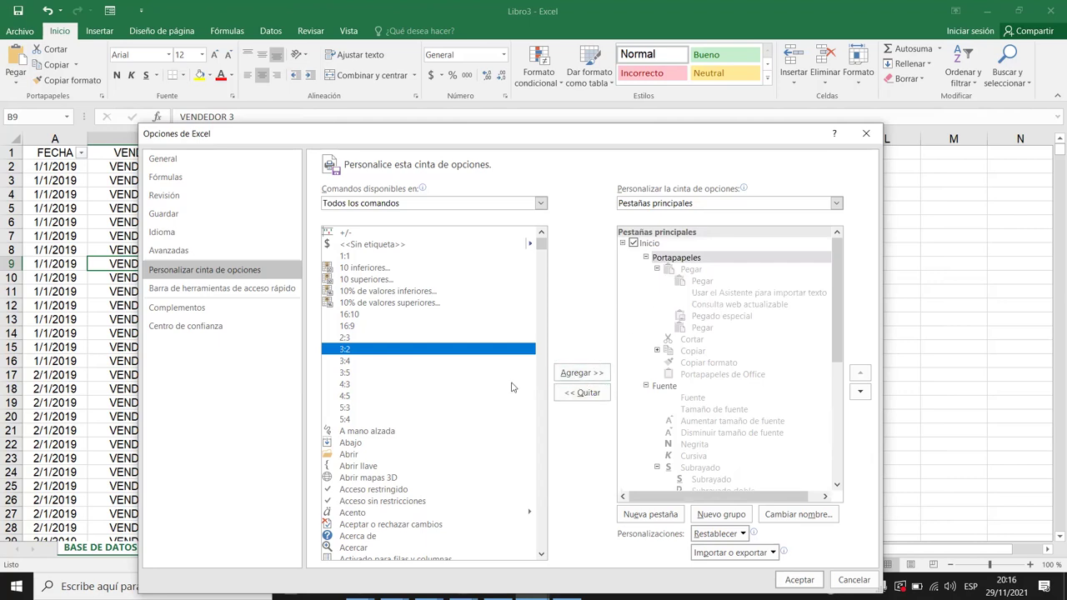
{"action": "scroll", "coordinate": [407, 400], "scroll_direction": "down", "scroll_amount": 2}
{"action": "scroll", "coordinate": [407, 400], "scroll_direction": "down", "scroll_amount": 1}
{"action": "scroll", "coordinate": [407, 392], "scroll_direction": "up", "scroll_amount": 3}
{"action": "left_click", "coordinate": [681, 260]}
{"action": "left_click", "coordinate": [657, 269]}
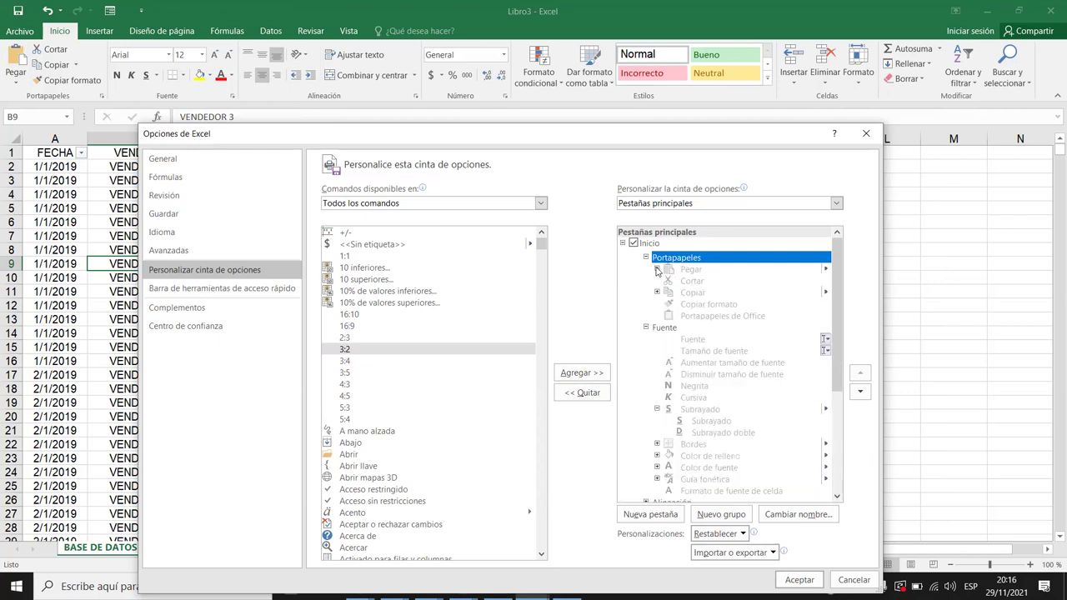
{"action": "scroll", "coordinate": [369, 367], "scroll_direction": "down", "scroll_amount": 5}
{"action": "scroll", "coordinate": [686, 323], "scroll_direction": "up", "scroll_amount": 3}
{"action": "scroll", "coordinate": [686, 323], "scroll_direction": "up", "scroll_amount": 1}
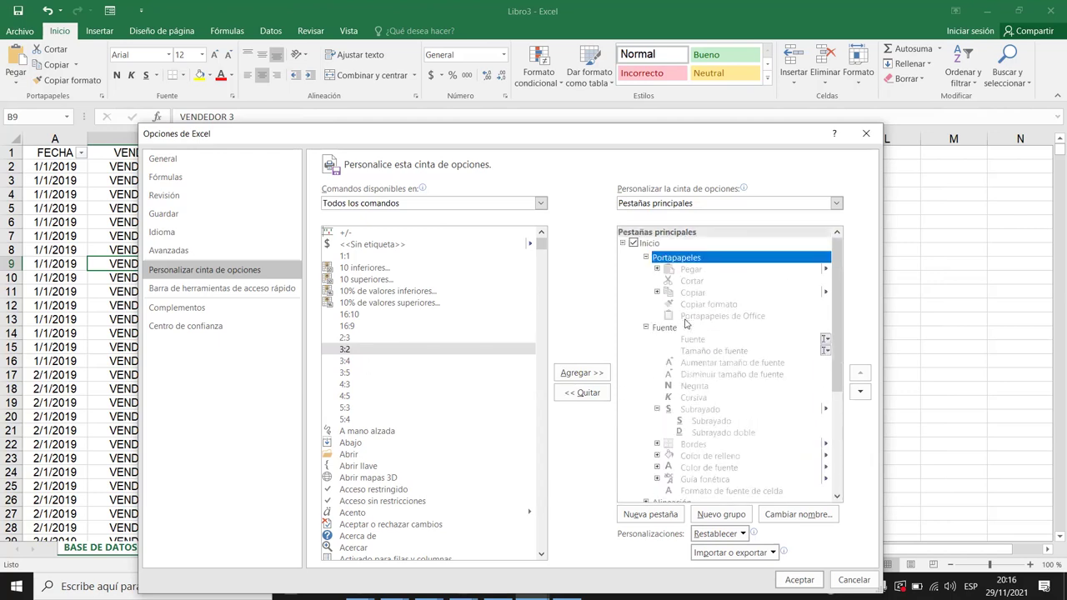
- Try adding Agregar o quitar filtros to Portapapeles, triggering the custom-group warning
{"action": "left_click", "coordinate": [386, 431]}
{"action": "scroll", "coordinate": [386, 435], "scroll_direction": "down", "scroll_amount": 4}
{"action": "scroll", "coordinate": [386, 434], "scroll_direction": "down", "scroll_amount": 3}
{"action": "scroll", "coordinate": [385, 435], "scroll_direction": "down", "scroll_amount": 2}
{"action": "scroll", "coordinate": [386, 438], "scroll_direction": "down", "scroll_amount": 4}
{"action": "scroll", "coordinate": [386, 439], "scroll_direction": "down", "scroll_amount": 1}
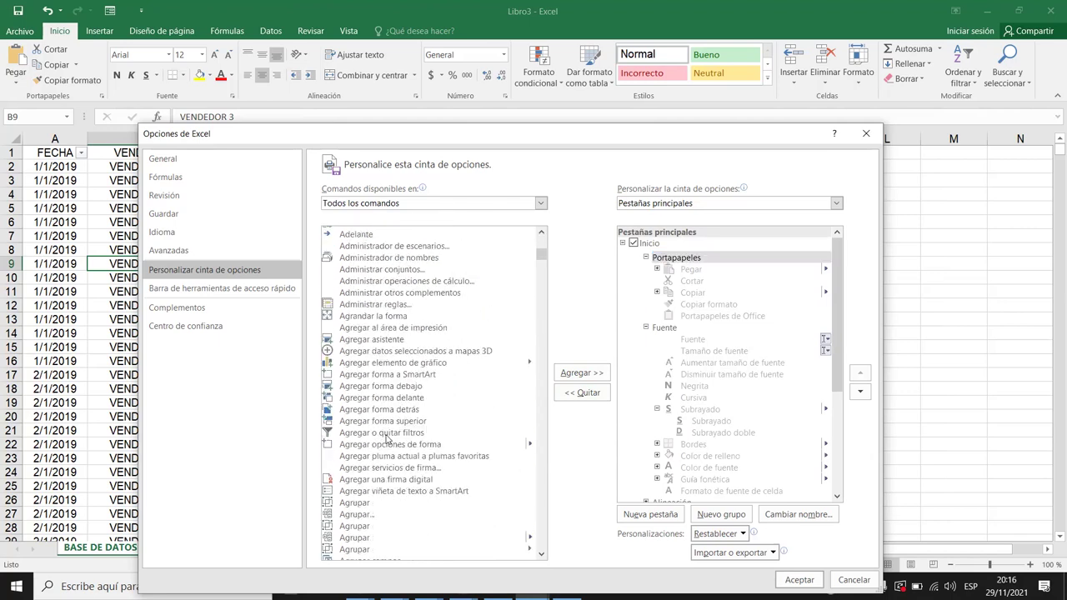
{"action": "scroll", "coordinate": [386, 439], "scroll_direction": "down", "scroll_amount": 1}
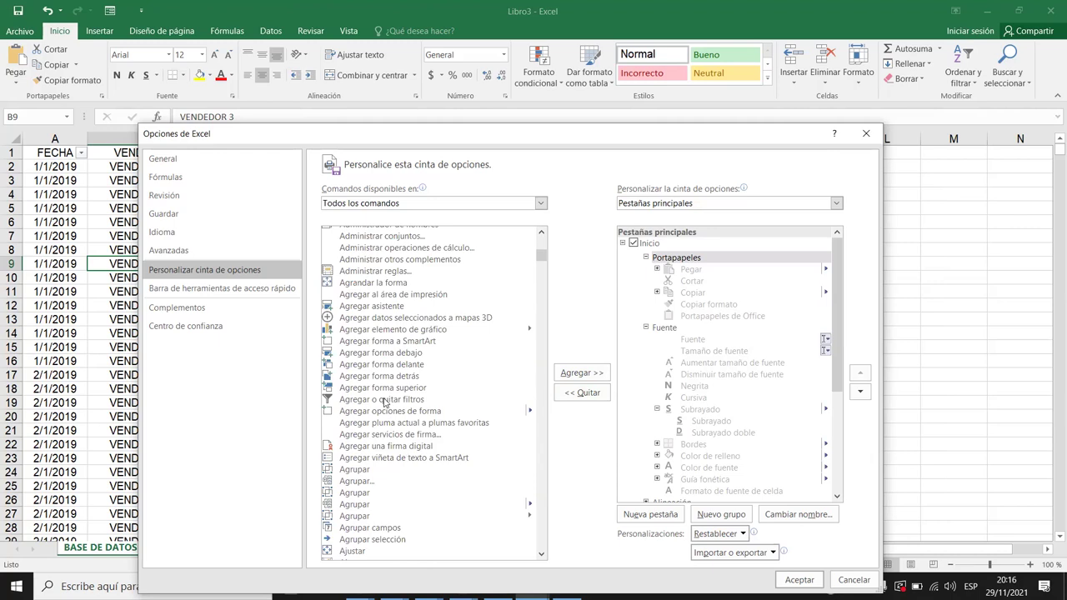
{"action": "left_click", "coordinate": [387, 401]}
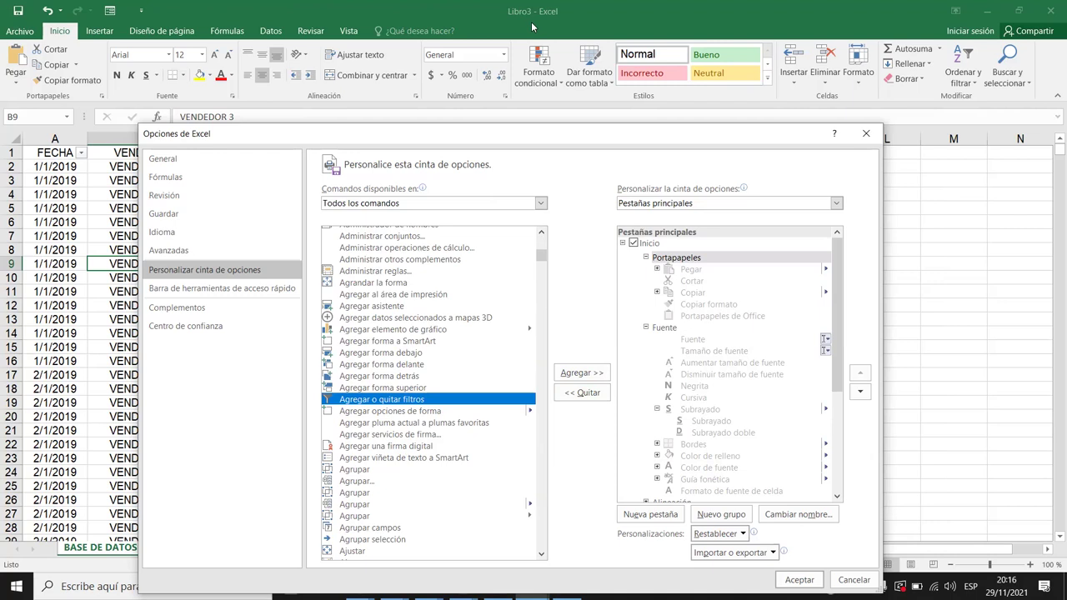
{"action": "left_click", "coordinate": [580, 372]}
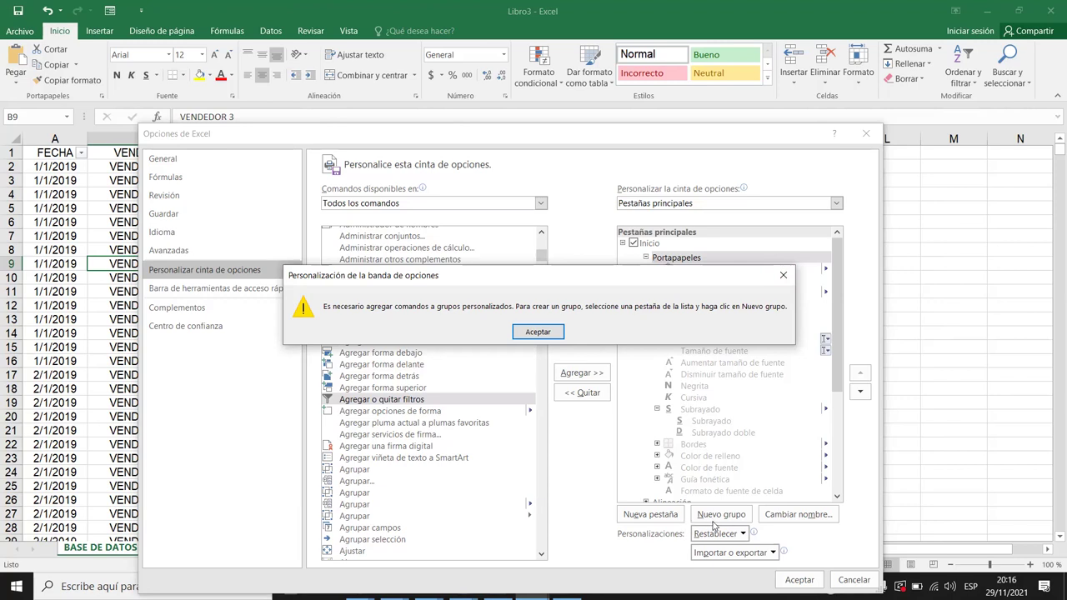
- Collapse the Portapapeles and Fuente groups, select the Inicio tab, and move the Options dialog higher
{"action": "left_click", "coordinate": [782, 274]}
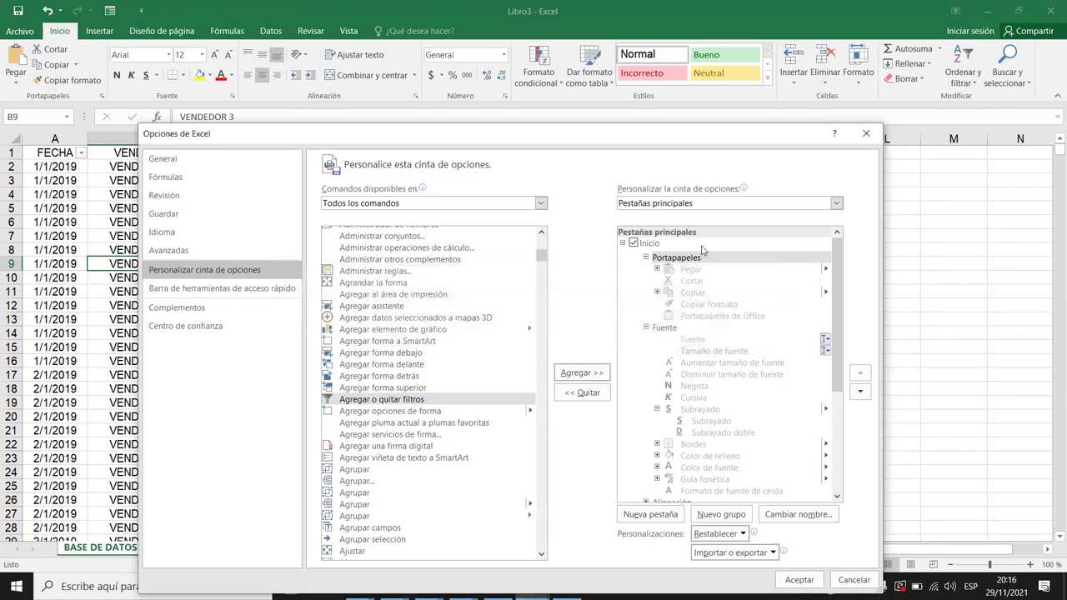
{"action": "left_click", "coordinate": [373, 398]}
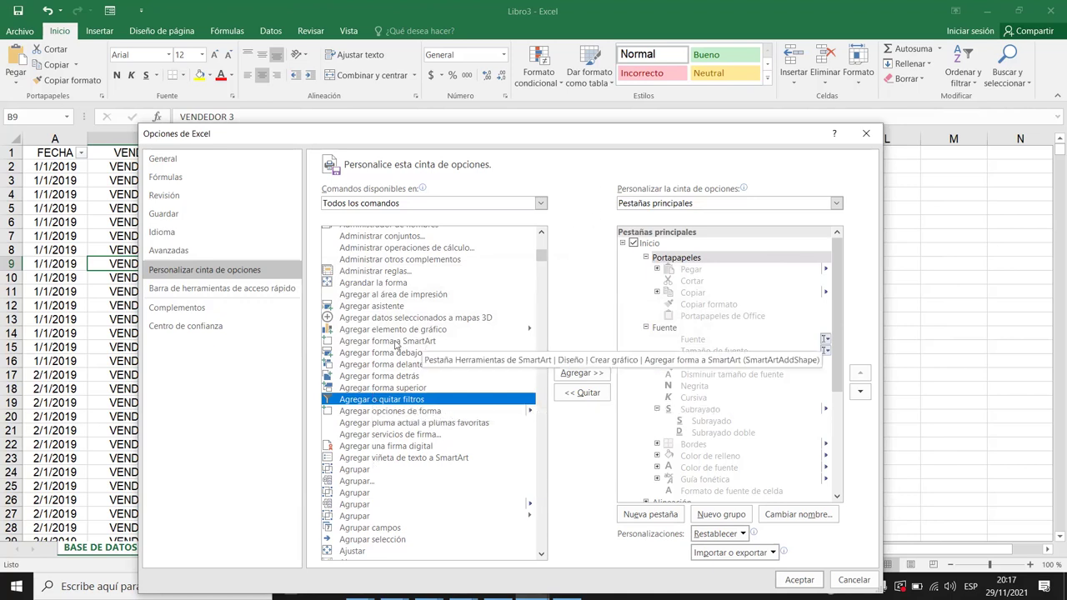
{"action": "left_click", "coordinate": [676, 259]}
{"action": "left_click", "coordinate": [646, 258]}
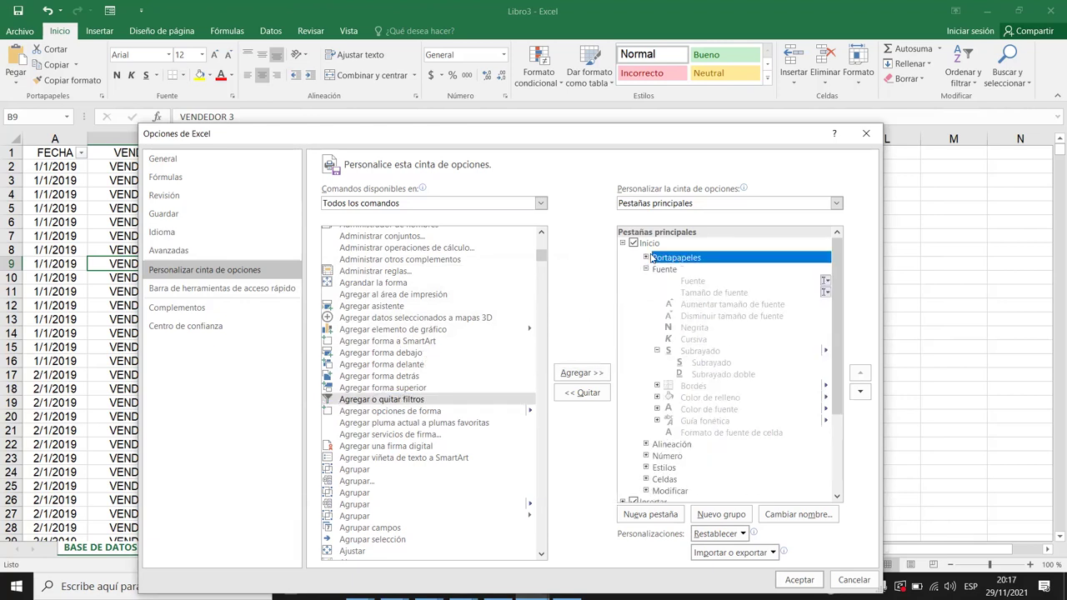
{"action": "left_click", "coordinate": [648, 269]}
{"action": "left_click", "coordinate": [646, 243]}
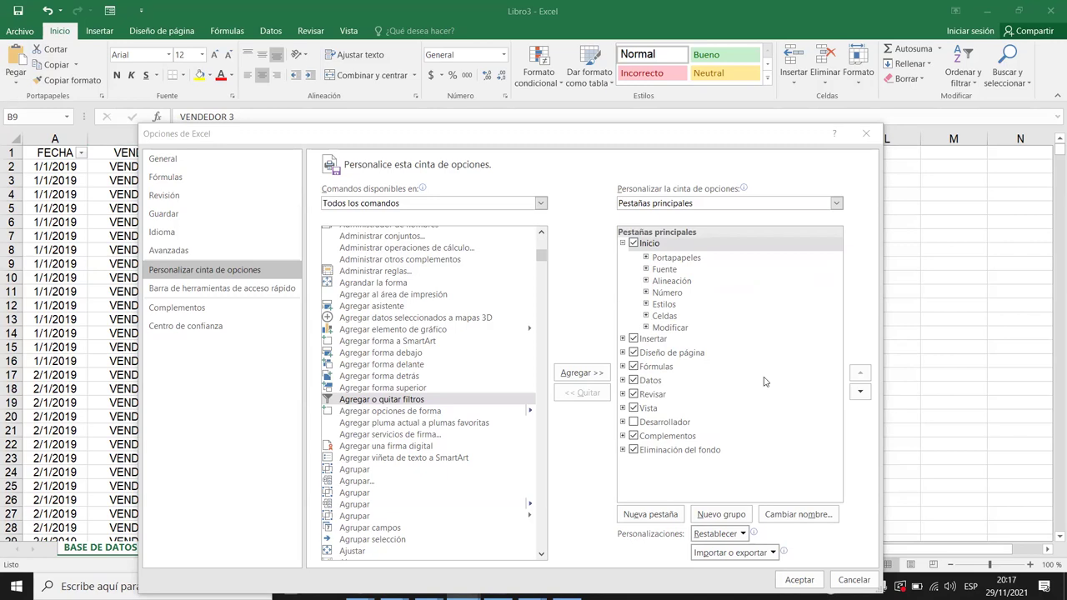
{"action": "left_click", "coordinate": [660, 245]}
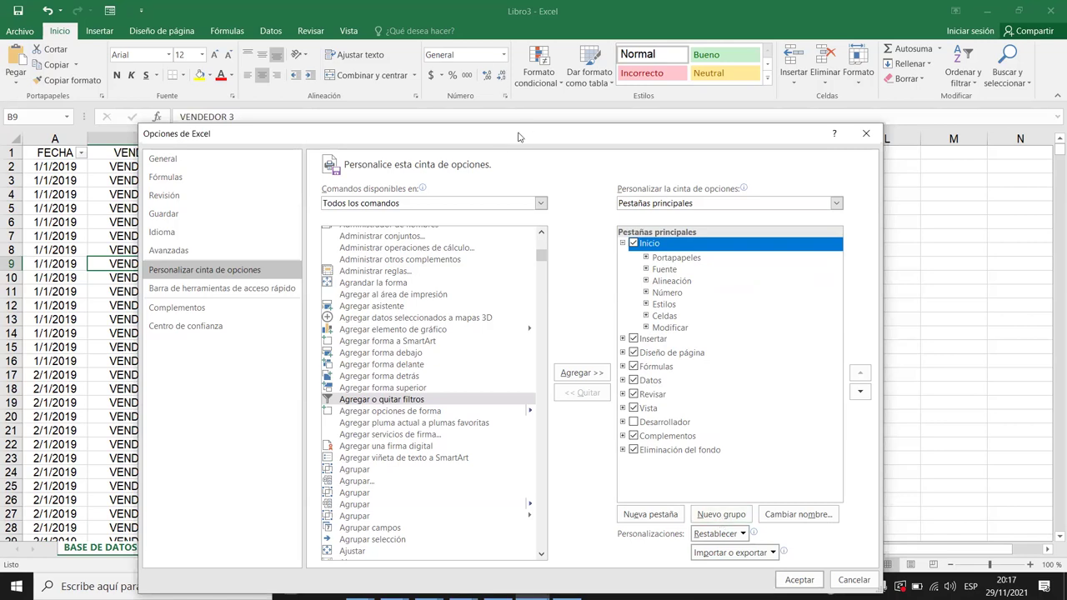
{"action": "left_click_drag", "start_coordinate": [518, 134], "coordinate": [509, 31]}
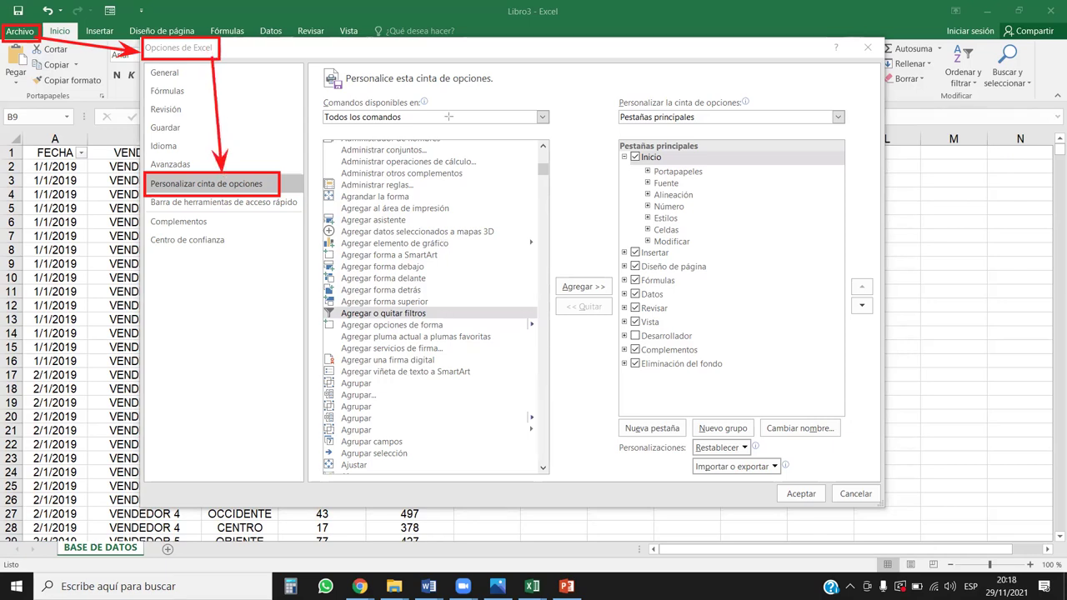
- Create a new custom group under Inicio and rename it SALVADOR
{"action": "left_click", "coordinate": [662, 159]}
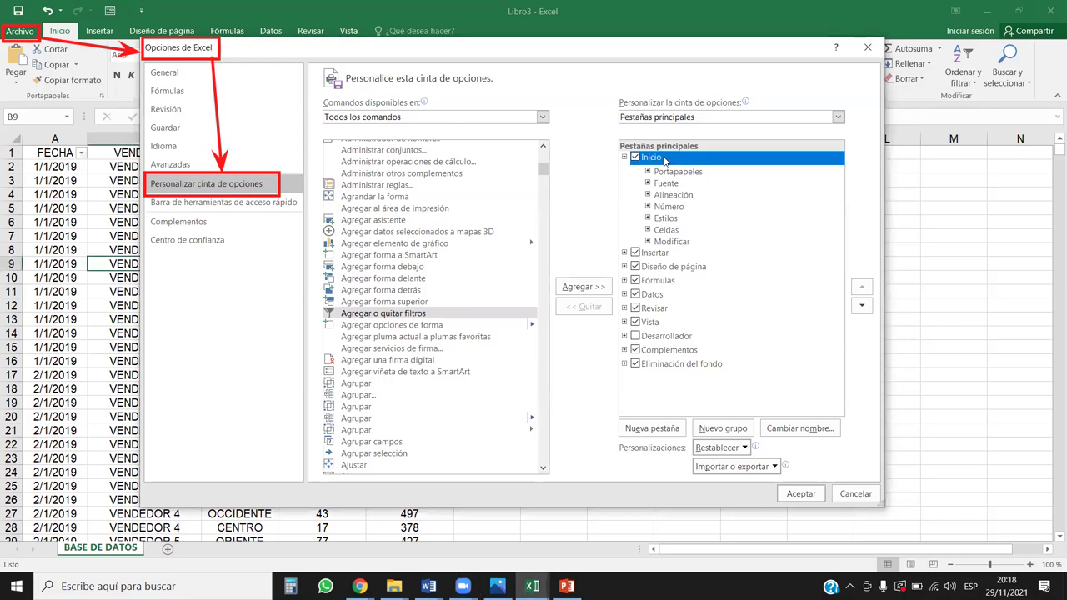
{"action": "left_click", "coordinate": [732, 433]}
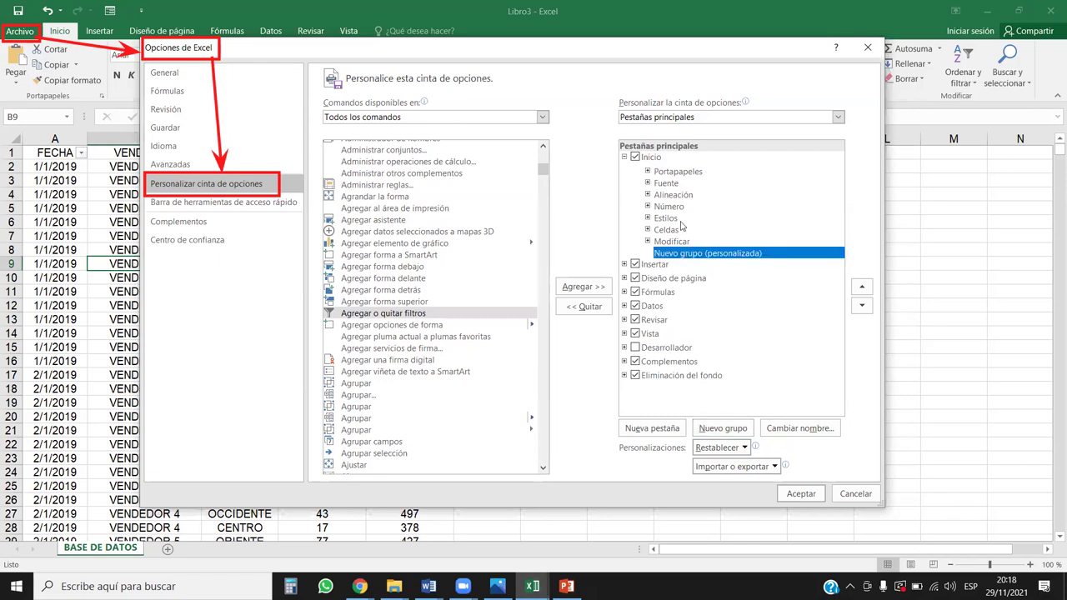
{"action": "right_click", "coordinate": [681, 257]}
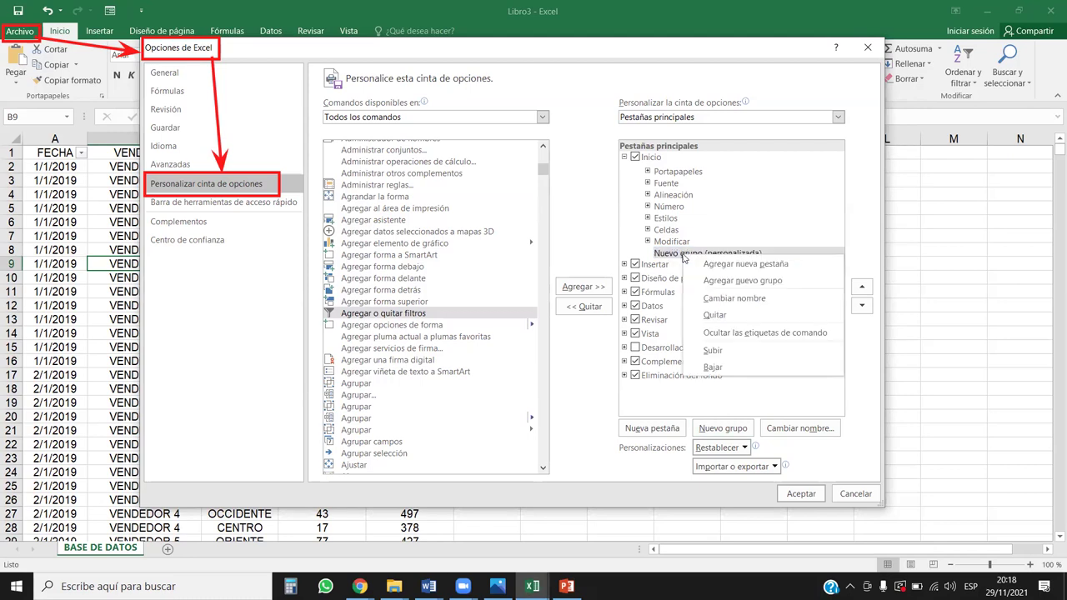
{"action": "left_click", "coordinate": [727, 300]}
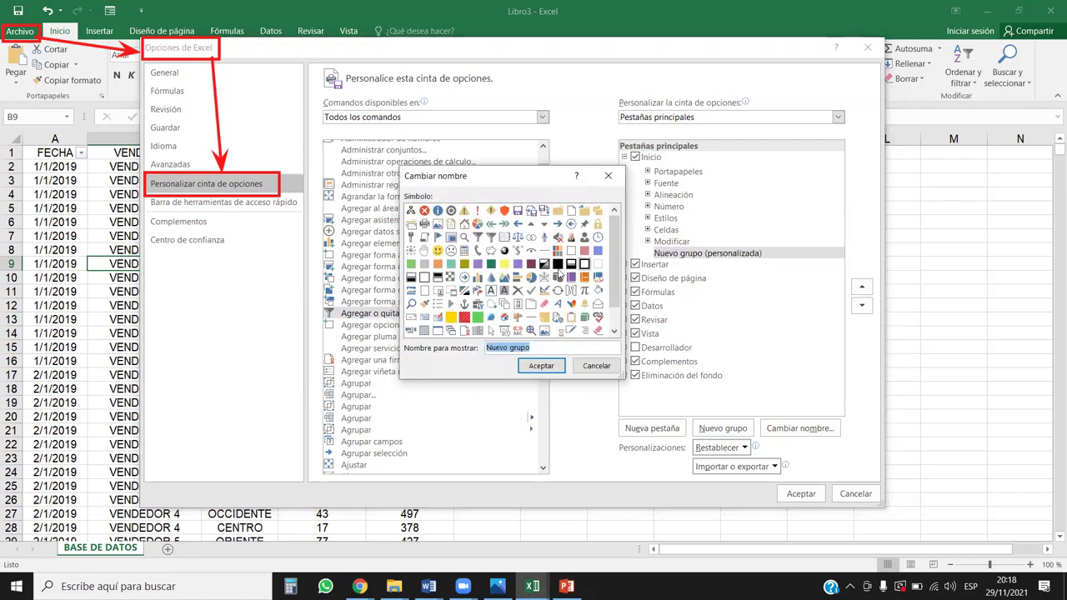
{"action": "type", "text": "S"}
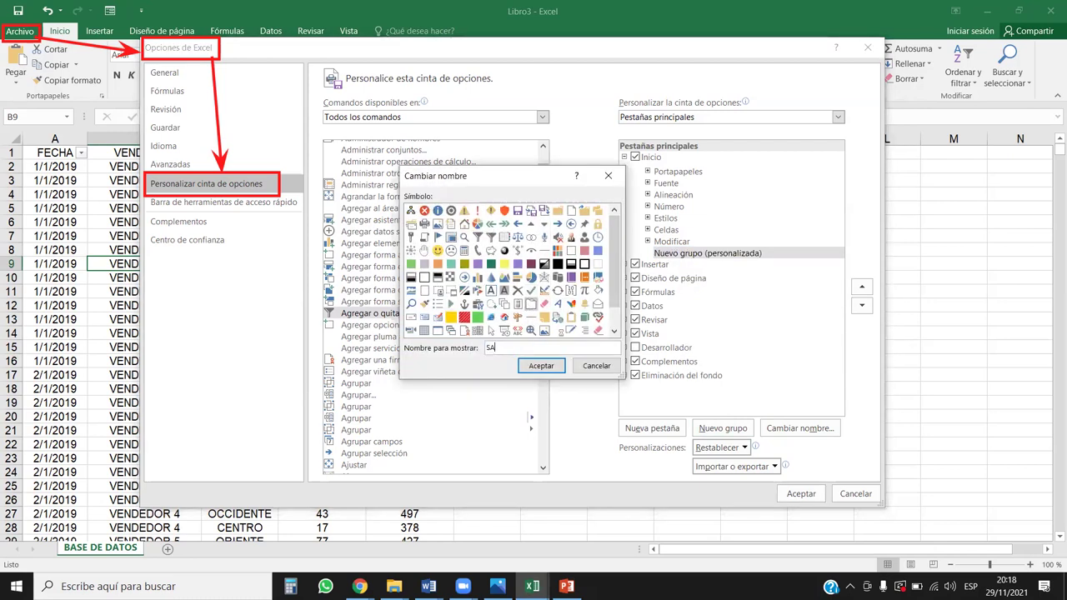
{"action": "type", "text": "A"}
{"action": "key", "text": "BackSpace"}
{"action": "type", "text": "ALVADOR"}
{"action": "left_click", "coordinate": [539, 367]}
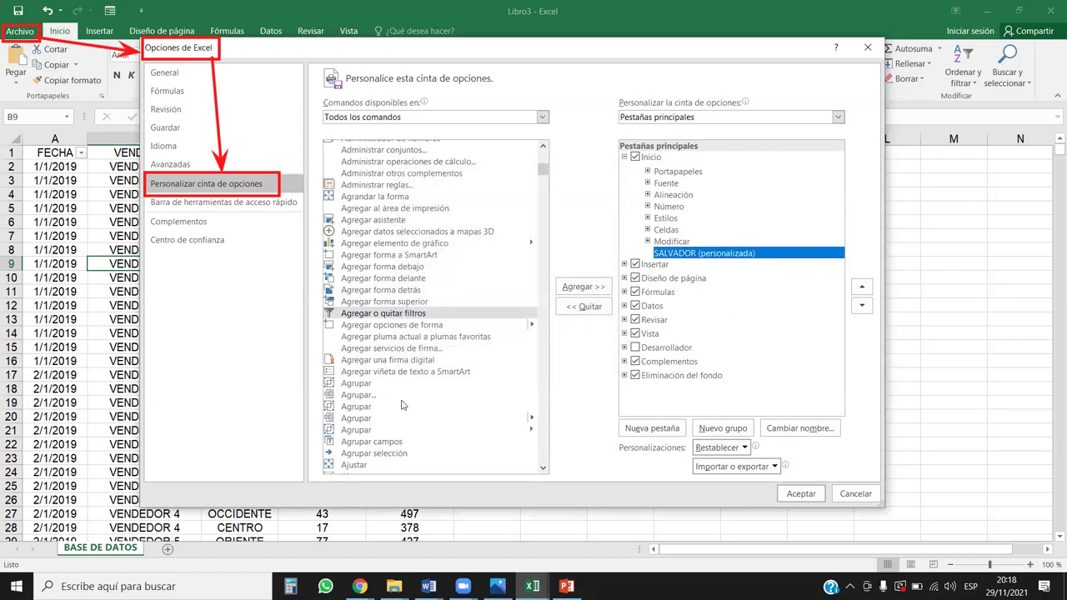
- Add the Agregar o quitar filtros and Autosuma commands to the SALVADOR group
{"action": "left_click", "coordinate": [387, 317]}
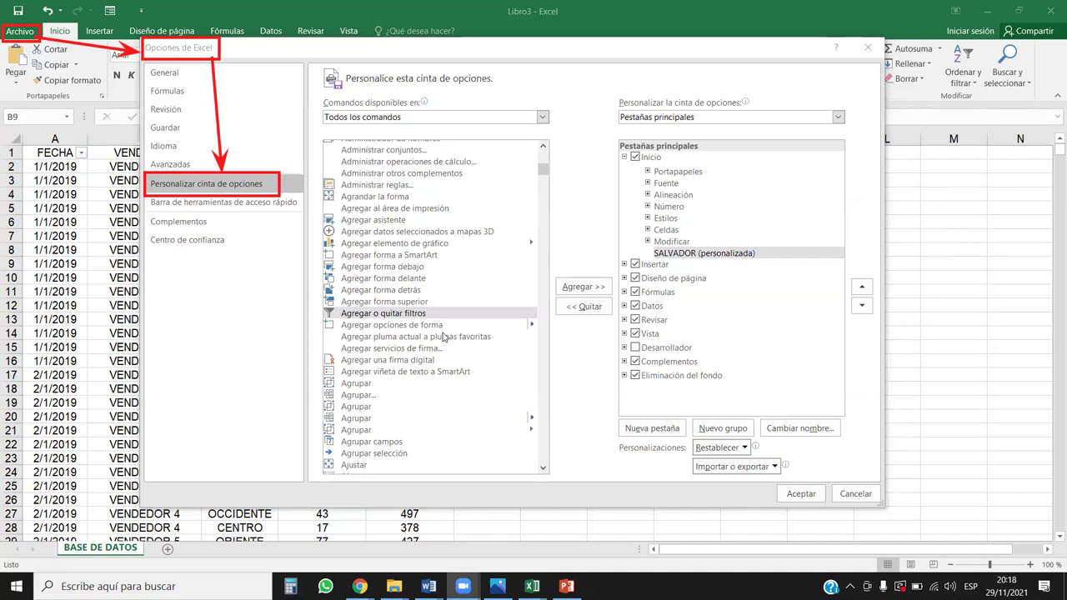
{"action": "left_click", "coordinate": [601, 288]}
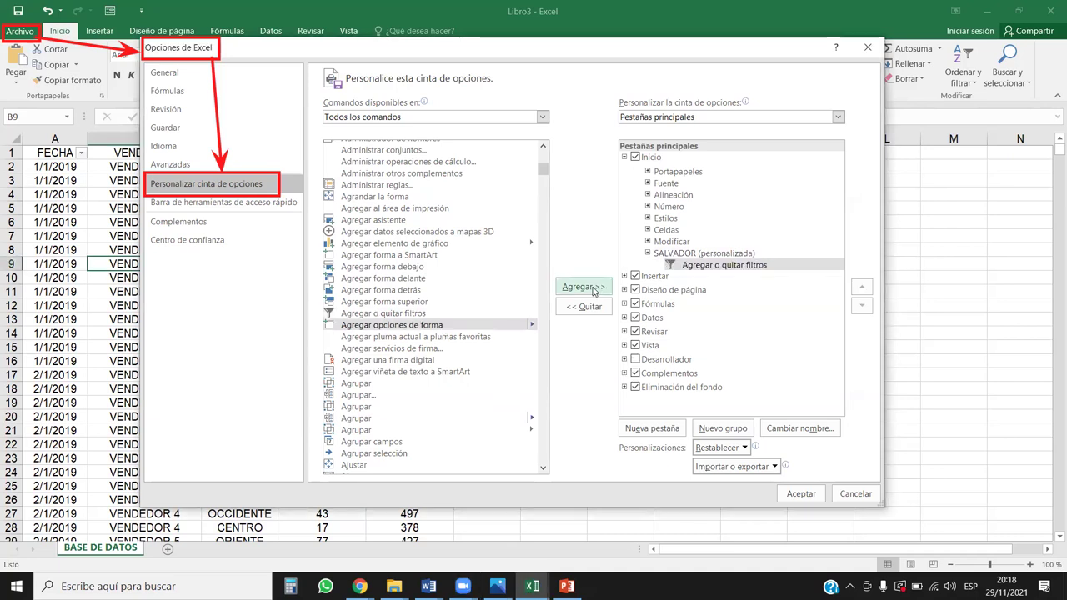
{"action": "scroll", "coordinate": [406, 381], "scroll_direction": "down", "scroll_amount": 5}
{"action": "scroll", "coordinate": [405, 381], "scroll_direction": "down", "scroll_amount": 5}
{"action": "scroll", "coordinate": [406, 381], "scroll_direction": "down", "scroll_amount": 5}
{"action": "scroll", "coordinate": [407, 382], "scroll_direction": "down", "scroll_amount": 5}
{"action": "scroll", "coordinate": [406, 381], "scroll_direction": "down", "scroll_amount": 4}
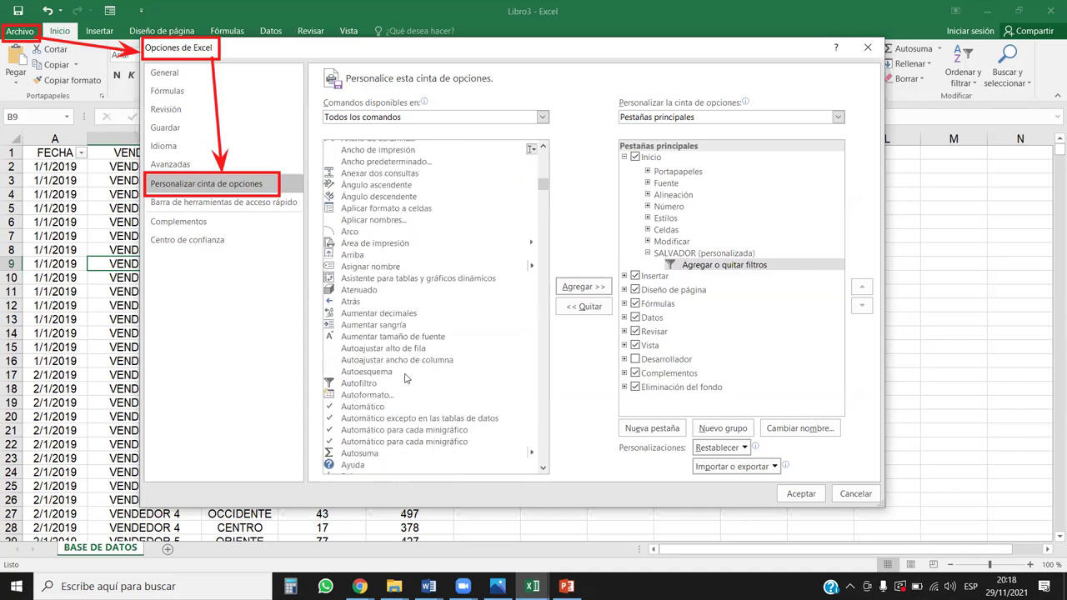
{"action": "scroll", "coordinate": [408, 376], "scroll_direction": "down", "scroll_amount": 3}
{"action": "scroll", "coordinate": [411, 371], "scroll_direction": "down", "scroll_amount": 4}
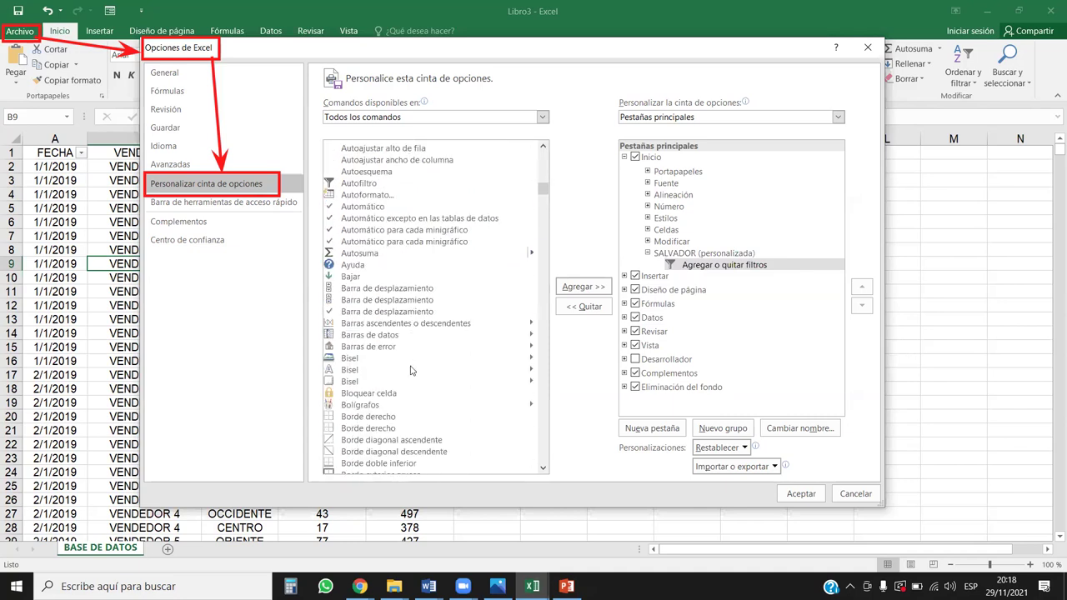
{"action": "left_click", "coordinate": [371, 254]}
{"action": "left_click", "coordinate": [599, 291]}
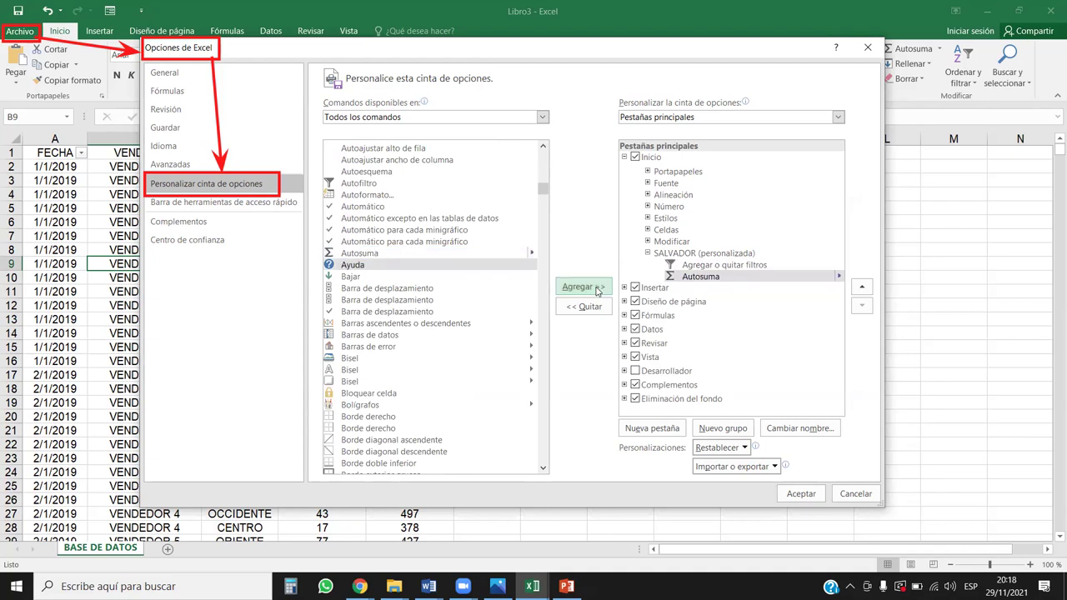
- Add Combinar celdas, Cortar and Copiar to the SALVADOR group
{"action": "scroll", "coordinate": [437, 354], "scroll_direction": "down", "scroll_amount": 3}
{"action": "scroll", "coordinate": [443, 361], "scroll_direction": "down", "scroll_amount": 5}
{"action": "scroll", "coordinate": [442, 361], "scroll_direction": "down", "scroll_amount": 2}
{"action": "scroll", "coordinate": [443, 360], "scroll_direction": "down", "scroll_amount": 2}
{"action": "scroll", "coordinate": [442, 361], "scroll_direction": "down", "scroll_amount": 3}
{"action": "scroll", "coordinate": [442, 361], "scroll_direction": "down", "scroll_amount": 3}
{"action": "scroll", "coordinate": [442, 360], "scroll_direction": "down", "scroll_amount": 1}
{"action": "scroll", "coordinate": [443, 361], "scroll_direction": "down", "scroll_amount": 1}
{"action": "scroll", "coordinate": [442, 361], "scroll_direction": "down", "scroll_amount": 3}
{"action": "scroll", "coordinate": [443, 361], "scroll_direction": "down", "scroll_amount": 4}
{"action": "scroll", "coordinate": [442, 361], "scroll_direction": "down", "scroll_amount": 3}
{"action": "scroll", "coordinate": [443, 361], "scroll_direction": "down", "scroll_amount": 3}
{"action": "scroll", "coordinate": [443, 361], "scroll_direction": "down", "scroll_amount": 4}
{"action": "scroll", "coordinate": [442, 362], "scroll_direction": "down", "scroll_amount": 4}
{"action": "scroll", "coordinate": [442, 360], "scroll_direction": "down", "scroll_amount": 3}
{"action": "scroll", "coordinate": [443, 361], "scroll_direction": "down", "scroll_amount": 3}
{"action": "scroll", "coordinate": [442, 360], "scroll_direction": "down", "scroll_amount": 3}
{"action": "scroll", "coordinate": [443, 360], "scroll_direction": "down", "scroll_amount": 3}
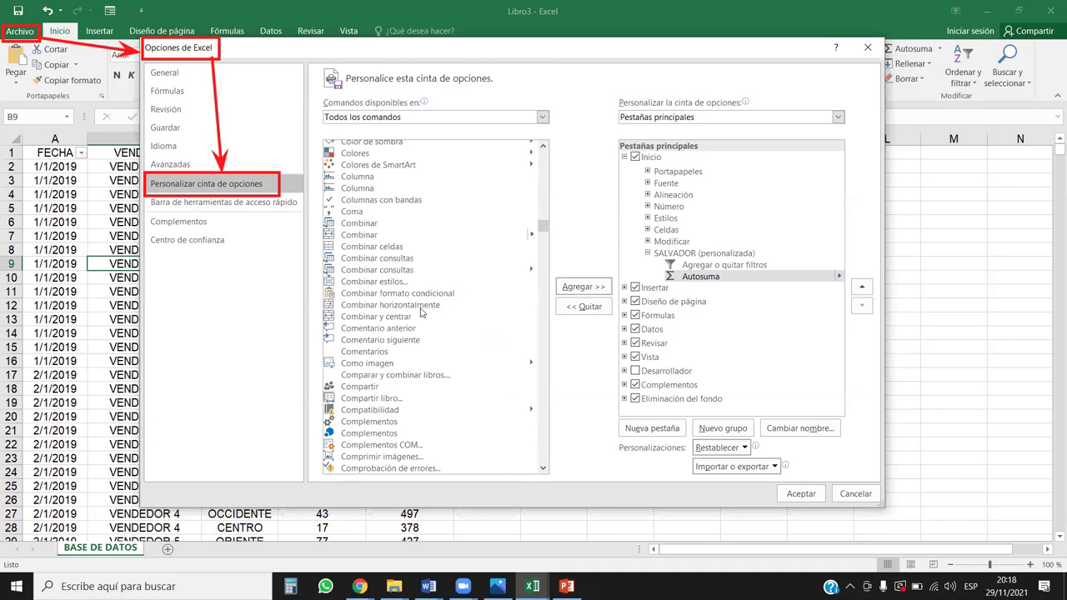
{"action": "left_click", "coordinate": [375, 247]}
{"action": "left_click", "coordinate": [581, 287]}
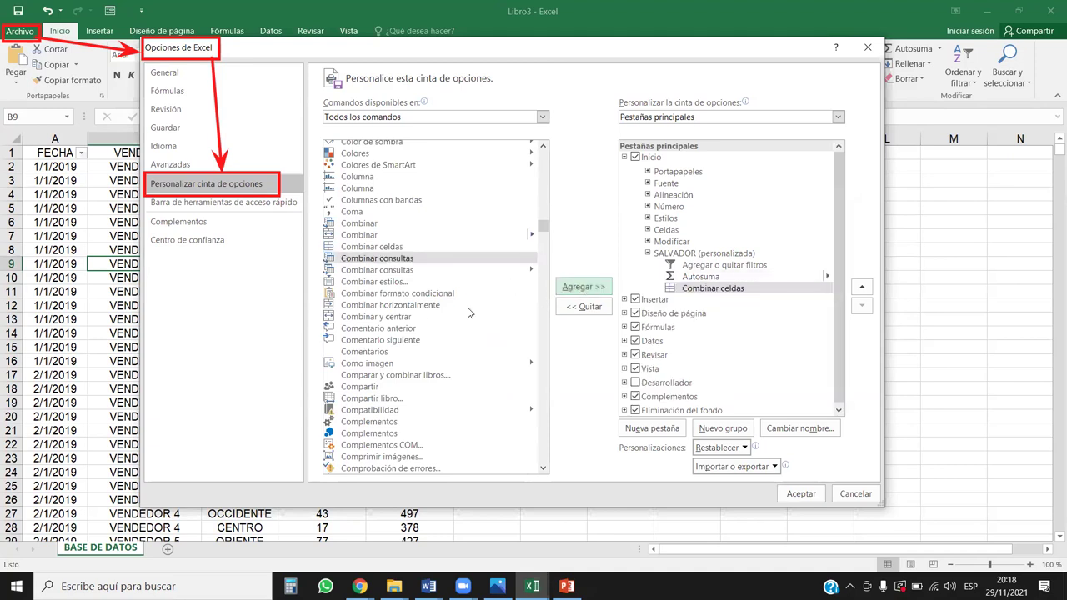
{"action": "scroll", "coordinate": [442, 333], "scroll_direction": "down", "scroll_amount": 2}
{"action": "scroll", "coordinate": [406, 353], "scroll_direction": "down", "scroll_amount": 3}
{"action": "scroll", "coordinate": [406, 353], "scroll_direction": "down", "scroll_amount": 3}
{"action": "scroll", "coordinate": [406, 353], "scroll_direction": "down", "scroll_amount": 5}
{"action": "scroll", "coordinate": [406, 354], "scroll_direction": "down", "scroll_amount": 5}
{"action": "scroll", "coordinate": [406, 356], "scroll_direction": "down", "scroll_amount": 5}
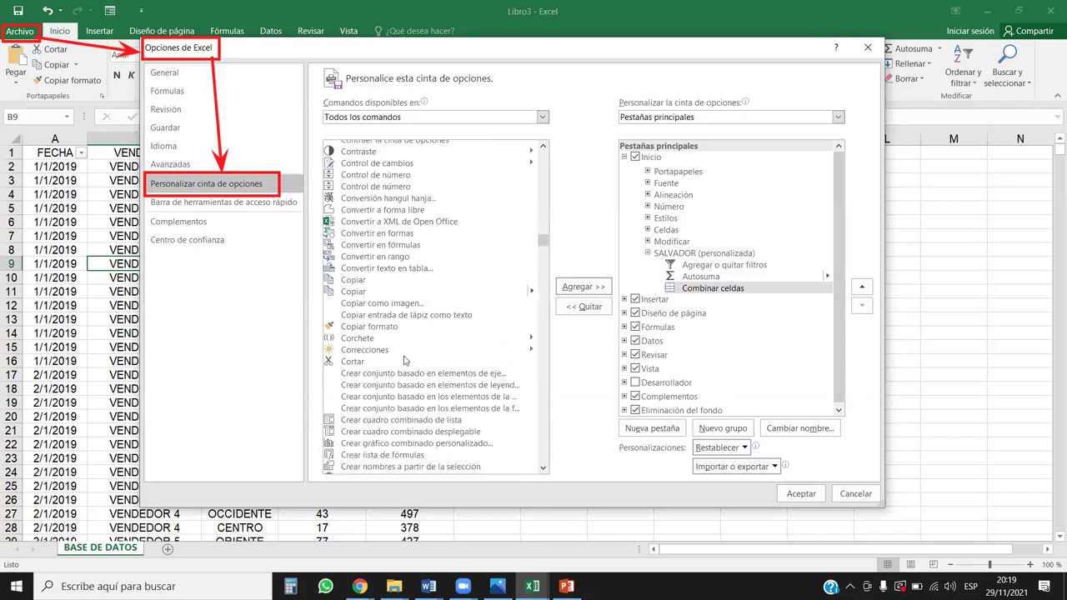
{"action": "scroll", "coordinate": [406, 360], "scroll_direction": "down", "scroll_amount": 1}
{"action": "left_click", "coordinate": [429, 328]}
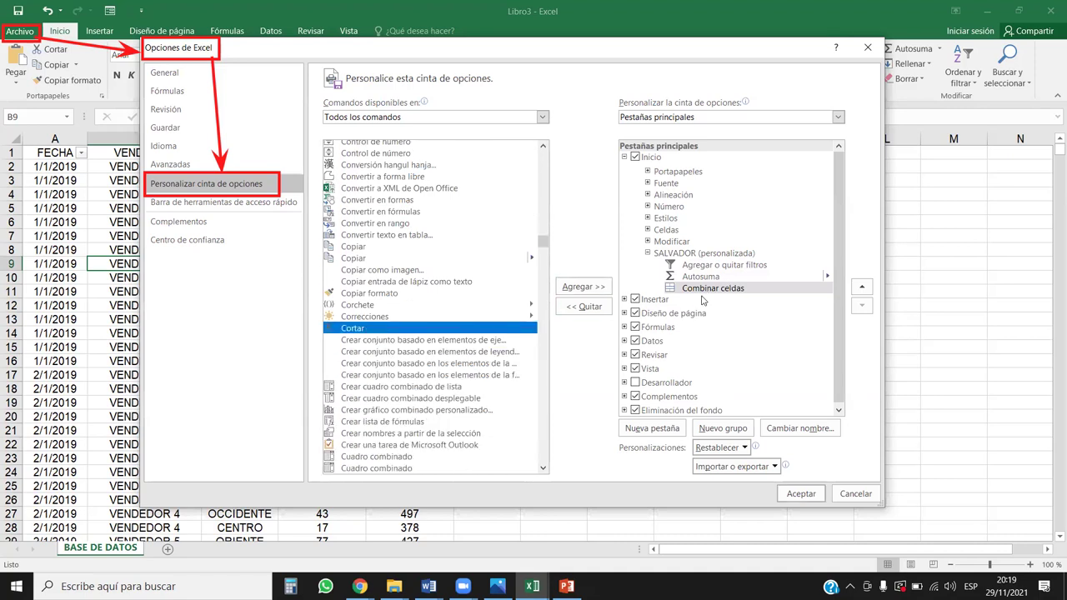
{"action": "left_click", "coordinate": [584, 286]}
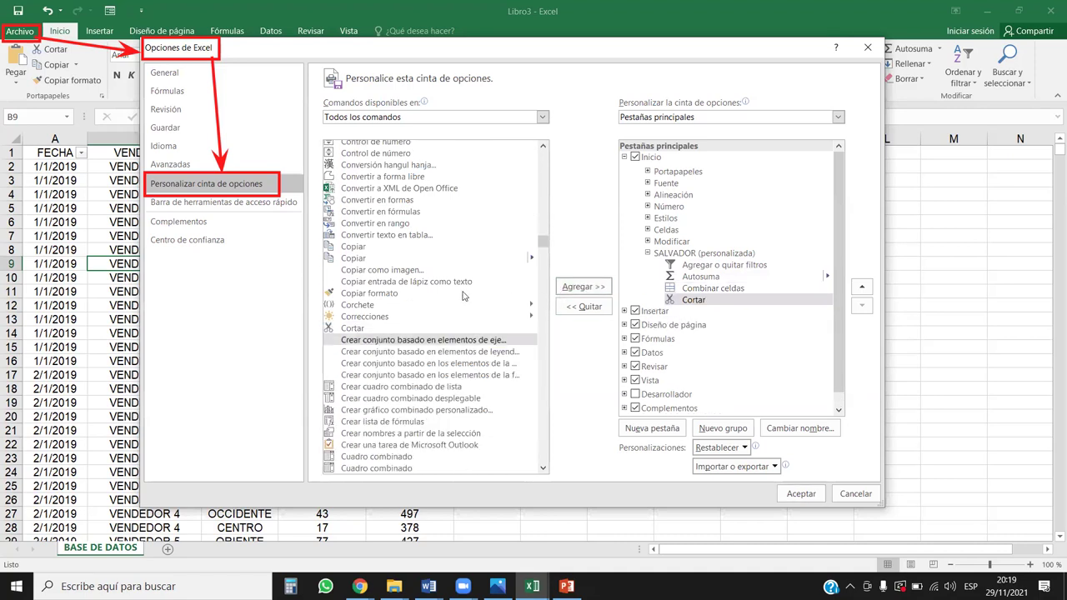
{"action": "left_click", "coordinate": [351, 260]}
{"action": "left_click", "coordinate": [583, 287]}
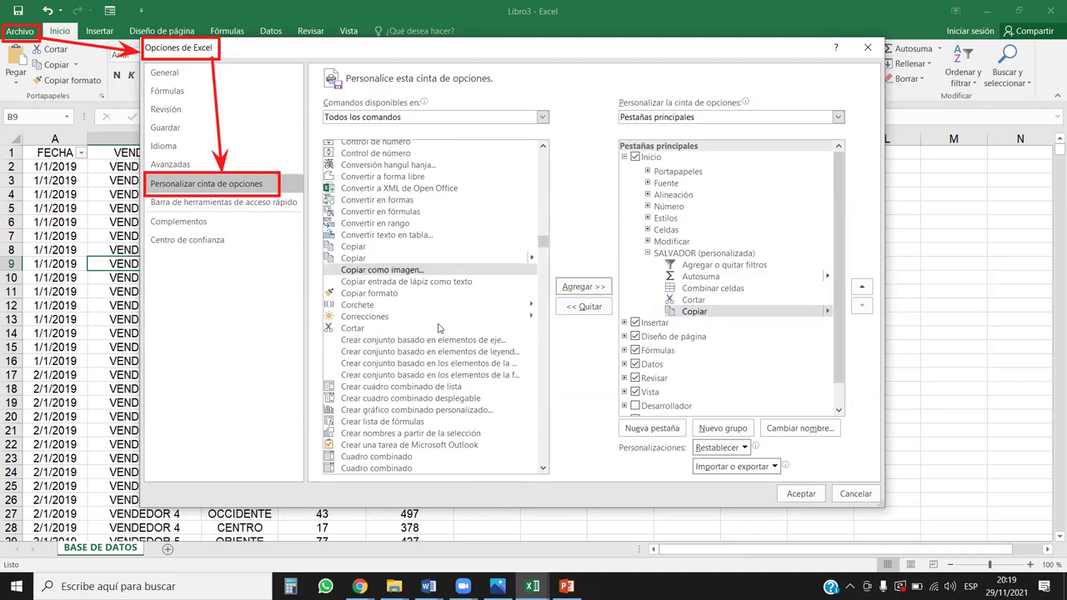
- Add the Valores command to the SALVADOR group
{"action": "scroll", "coordinate": [339, 335], "scroll_direction": "down", "scroll_amount": 3}
{"action": "scroll", "coordinate": [353, 339], "scroll_direction": "down", "scroll_amount": 2}
{"action": "scroll", "coordinate": [378, 338], "scroll_direction": "down", "scroll_amount": 2}
{"action": "scroll", "coordinate": [378, 337], "scroll_direction": "down", "scroll_amount": 2}
{"action": "scroll", "coordinate": [377, 337], "scroll_direction": "down", "scroll_amount": 1}
{"action": "left_click", "coordinate": [539, 305]}
{"action": "left_click_drag", "start_coordinate": [540, 305], "coordinate": [538, 456]}
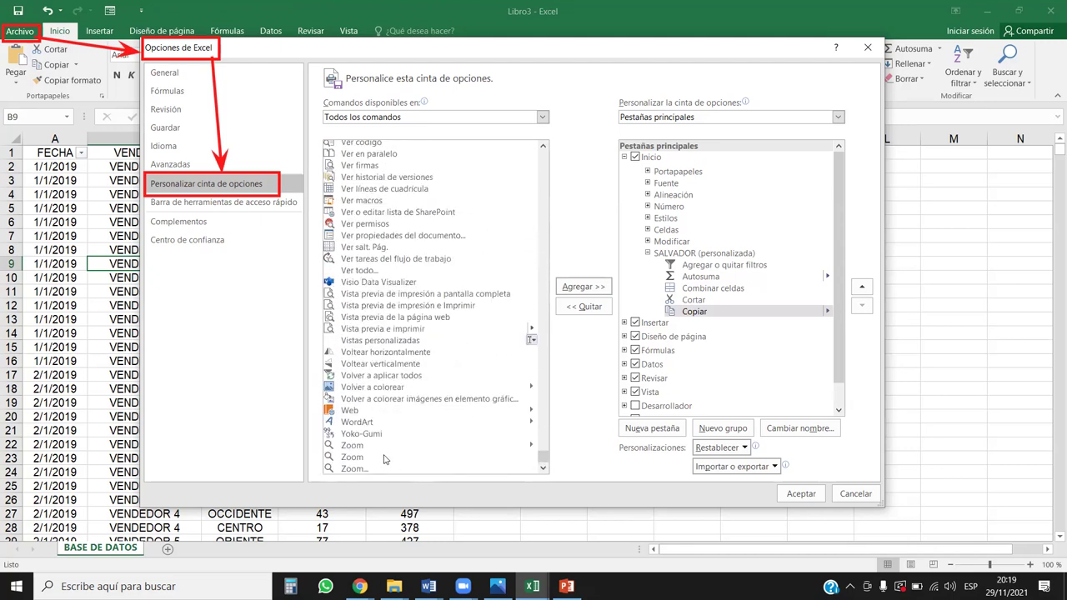
{"action": "scroll", "coordinate": [384, 459], "scroll_direction": "up", "scroll_amount": 4}
{"action": "scroll", "coordinate": [384, 459], "scroll_direction": "up", "scroll_amount": 3}
{"action": "scroll", "coordinate": [384, 459], "scroll_direction": "up", "scroll_amount": 3}
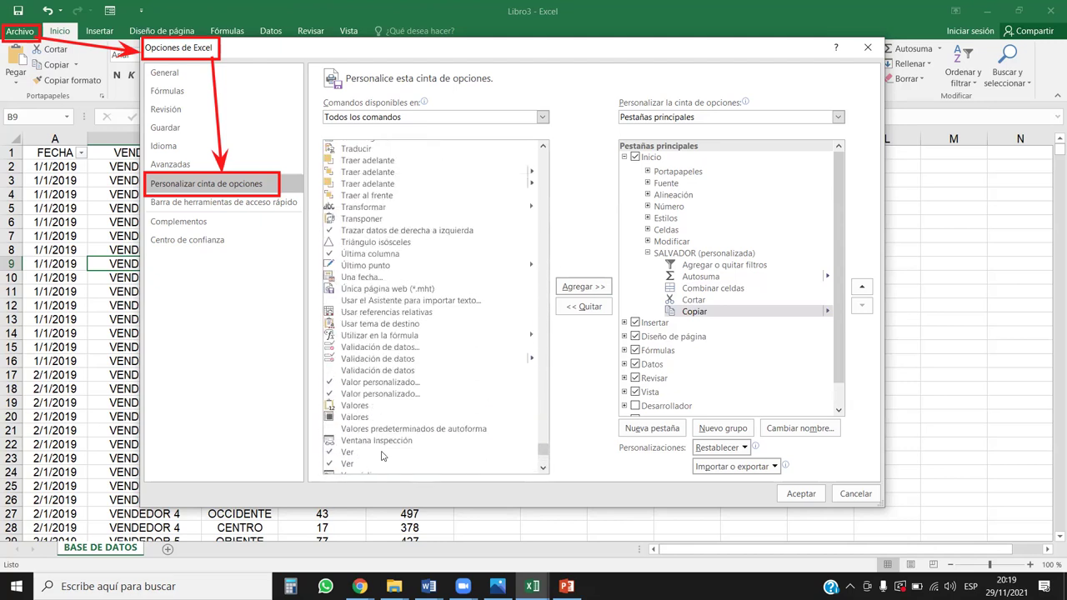
{"action": "left_click", "coordinate": [367, 406]}
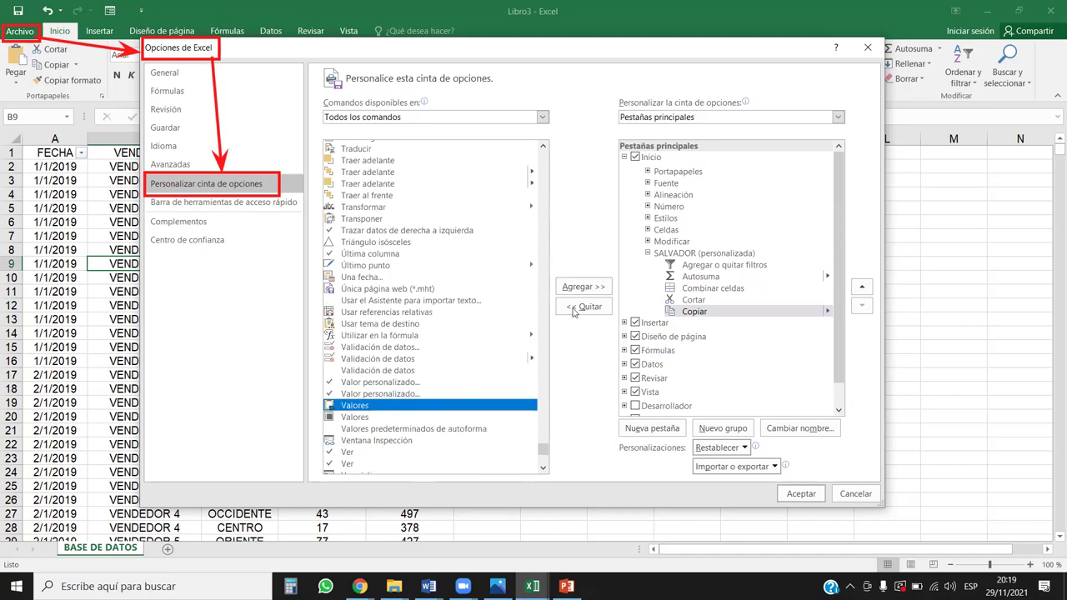
{"action": "left_click", "coordinate": [597, 287]}
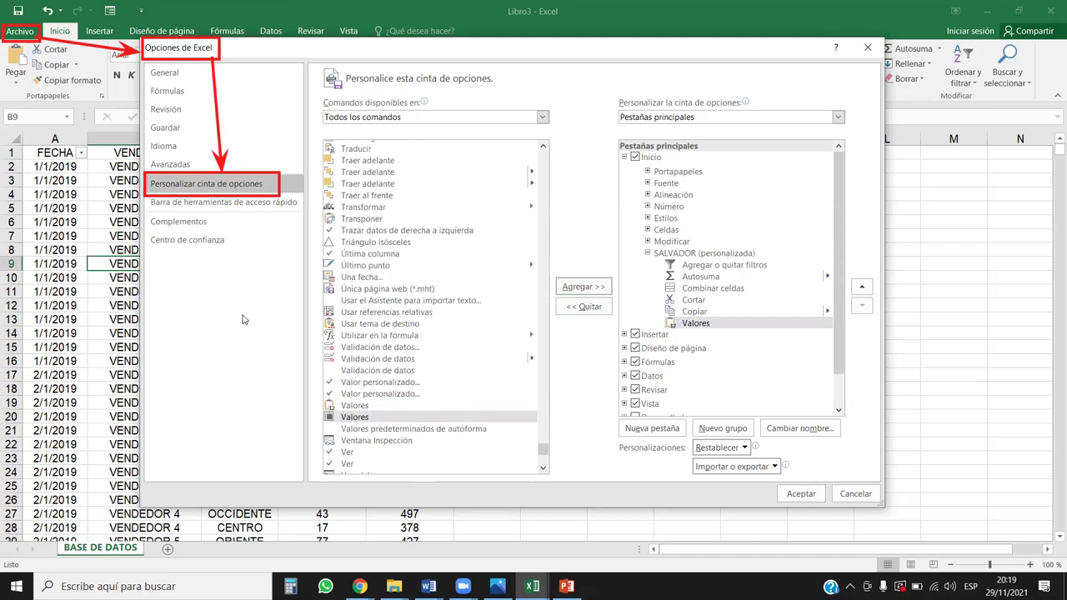
- Try adding Valores to the built-in Portapapeles group, dismiss the warnings, and select Valores in SALVADOR
{"action": "left_click", "coordinate": [648, 171]}
{"action": "left_click", "coordinate": [671, 172]}
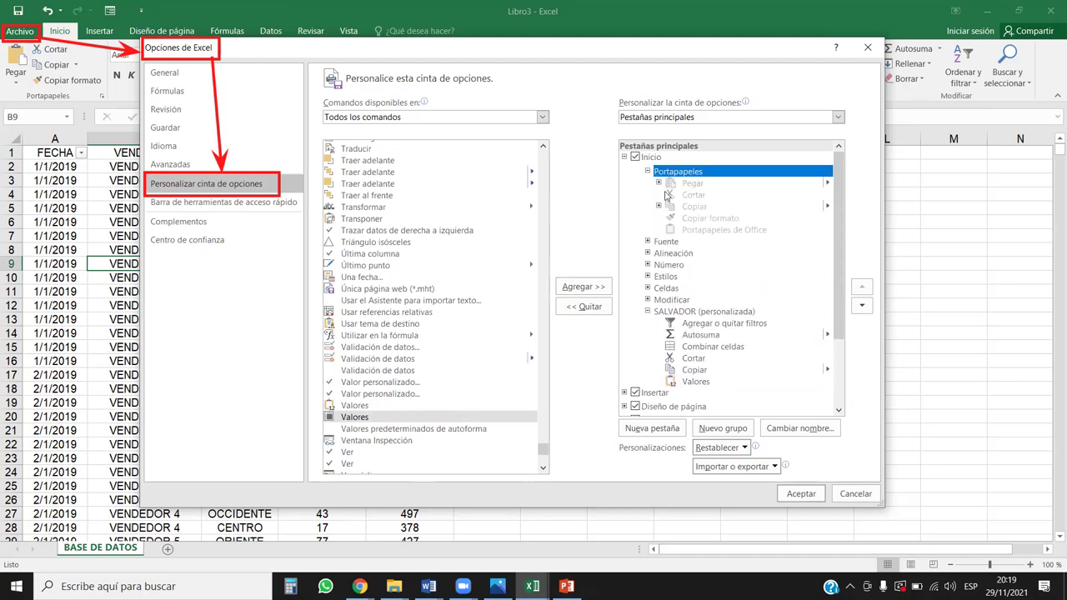
{"action": "left_click", "coordinate": [362, 406]}
{"action": "left_click", "coordinate": [583, 286]}
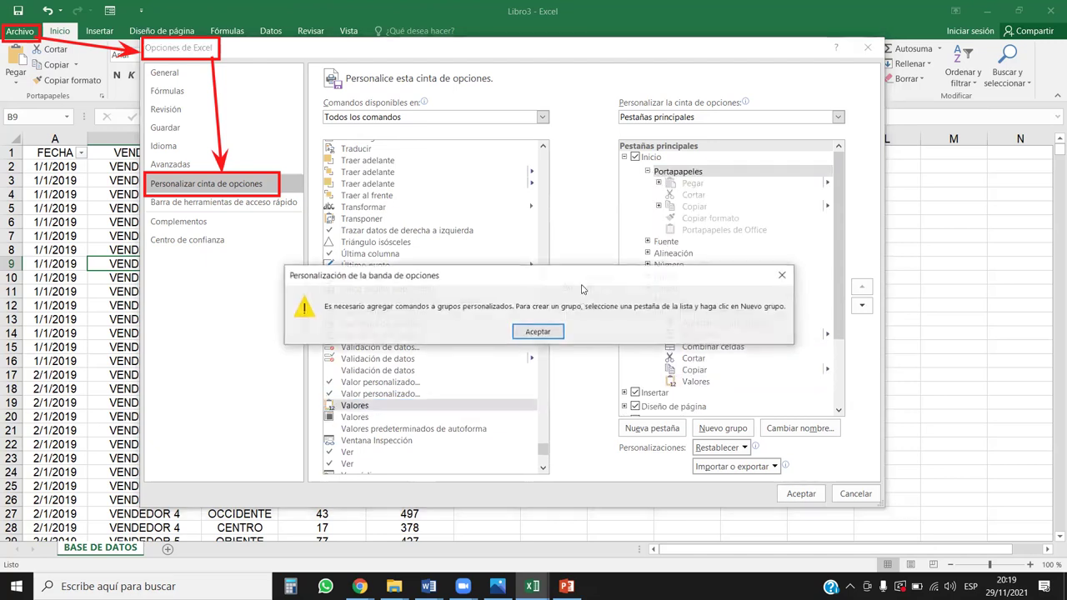
{"action": "left_click", "coordinate": [548, 337]}
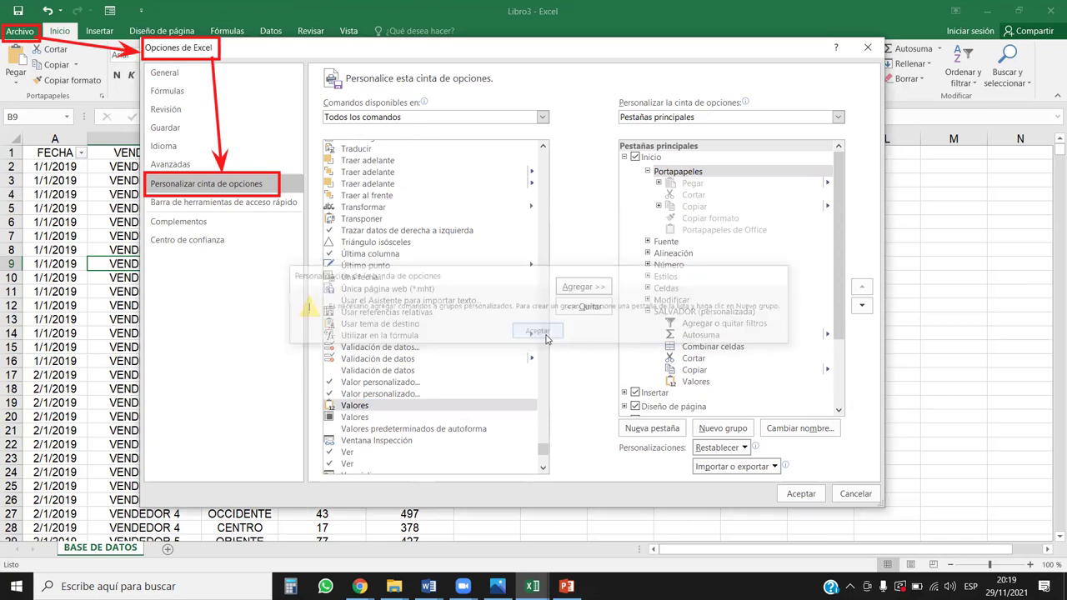
{"action": "left_click", "coordinate": [659, 183]}
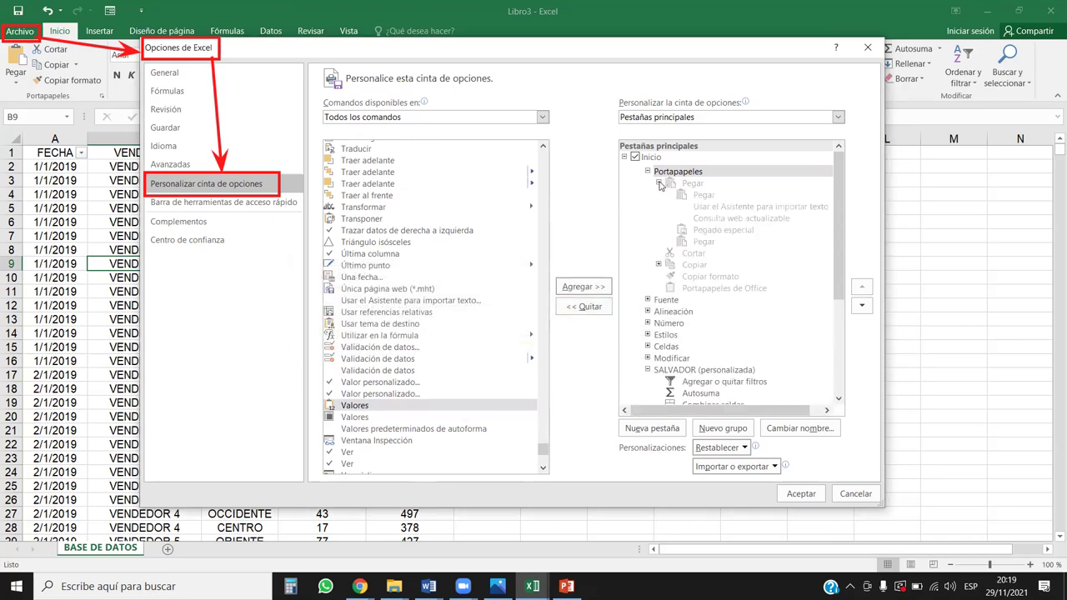
{"action": "left_click", "coordinate": [583, 286]}
{"action": "left_click", "coordinate": [538, 331]}
{"action": "left_click", "coordinate": [648, 171]}
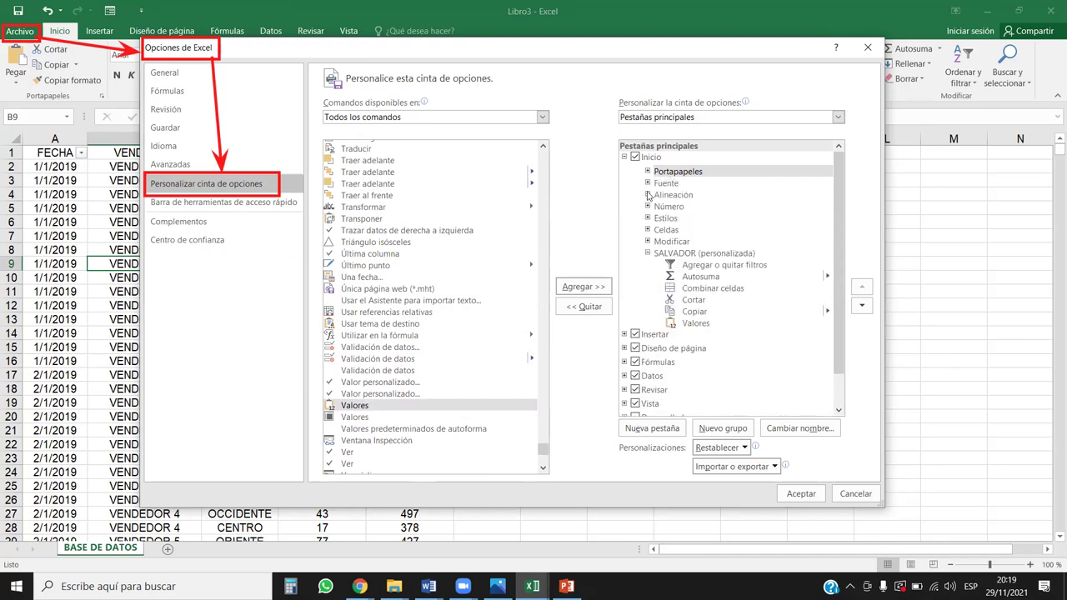
{"action": "left_click", "coordinate": [704, 325]}
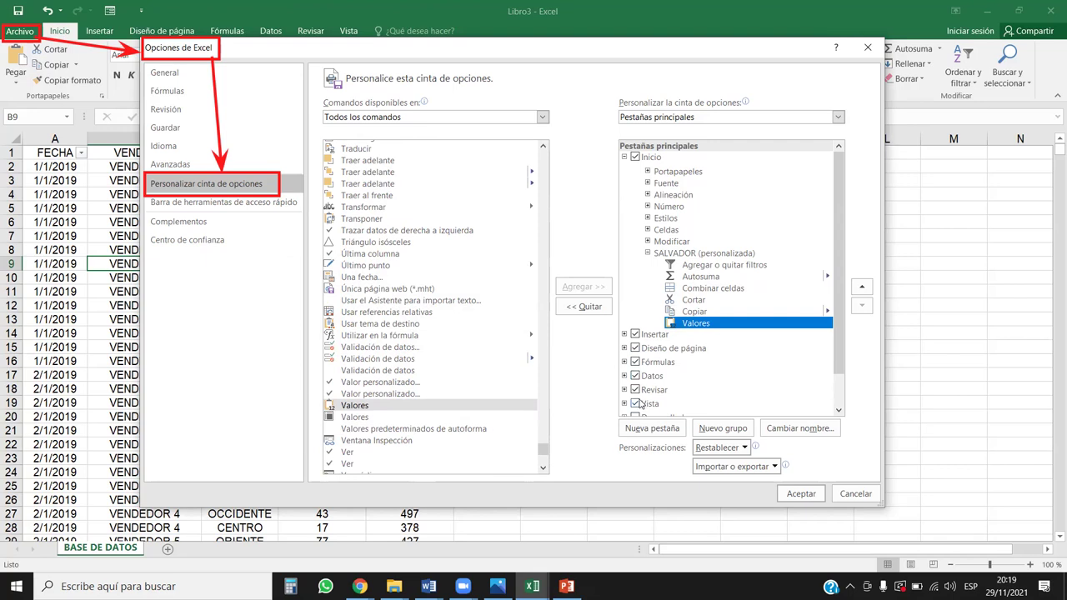
- Apply the ribbon changes and select the TOTAL values E9:E17
{"action": "left_click", "coordinate": [798, 494]}
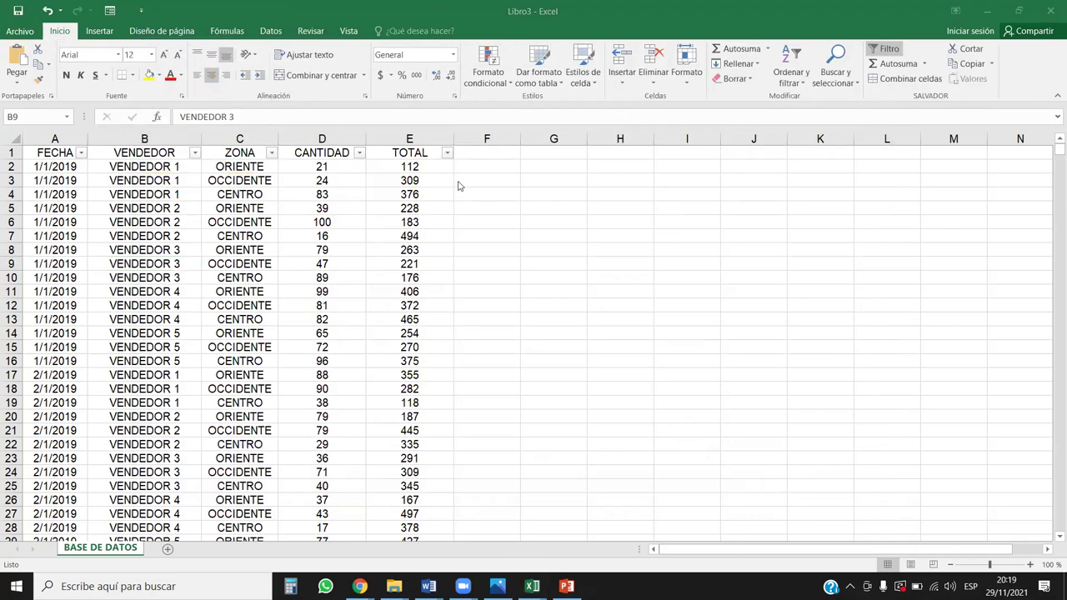
{"action": "left_click", "coordinate": [53, 35]}
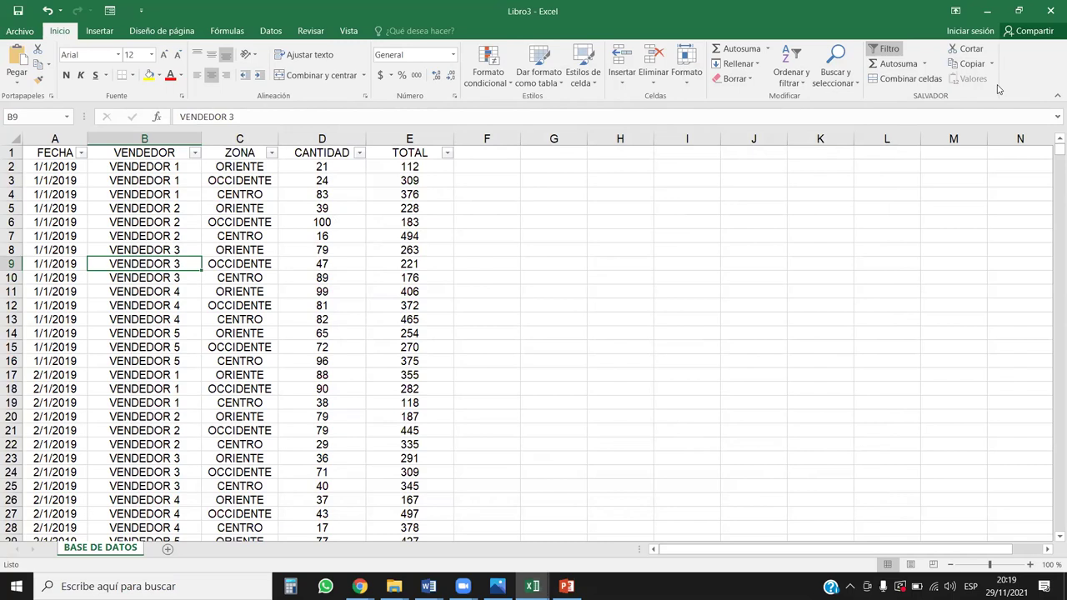
{"action": "left_click", "coordinate": [409, 263]}
{"action": "left_click_drag", "start_coordinate": [409, 265], "coordinate": [409, 375]}
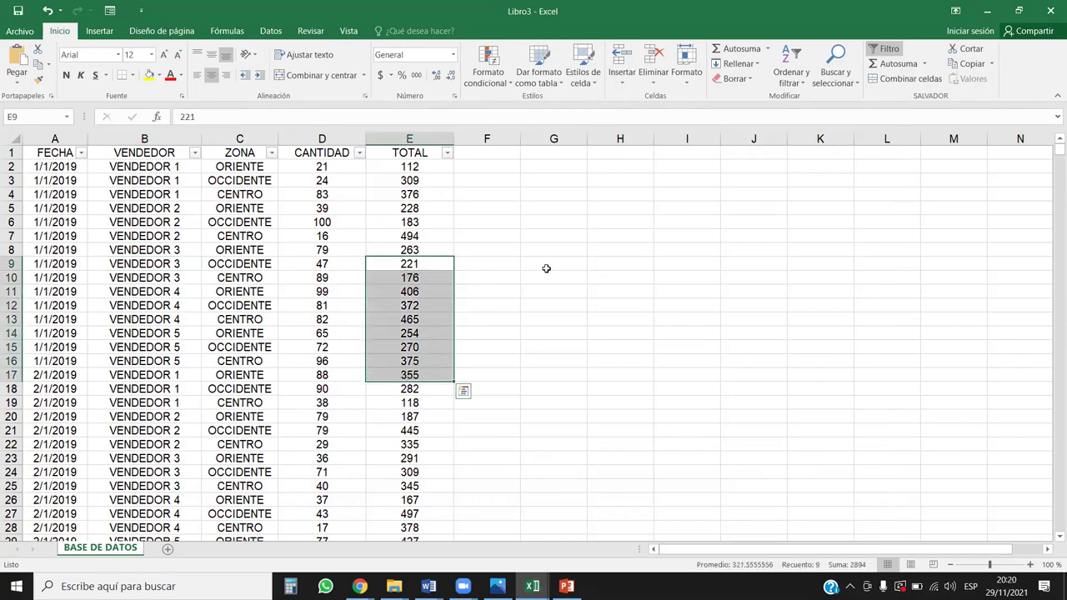
- Copy the totals, paste them as values into L10 with SALVADOR's Valores, then undo
{"action": "left_click", "coordinate": [968, 63]}
{"action": "left_click", "coordinate": [970, 78]}
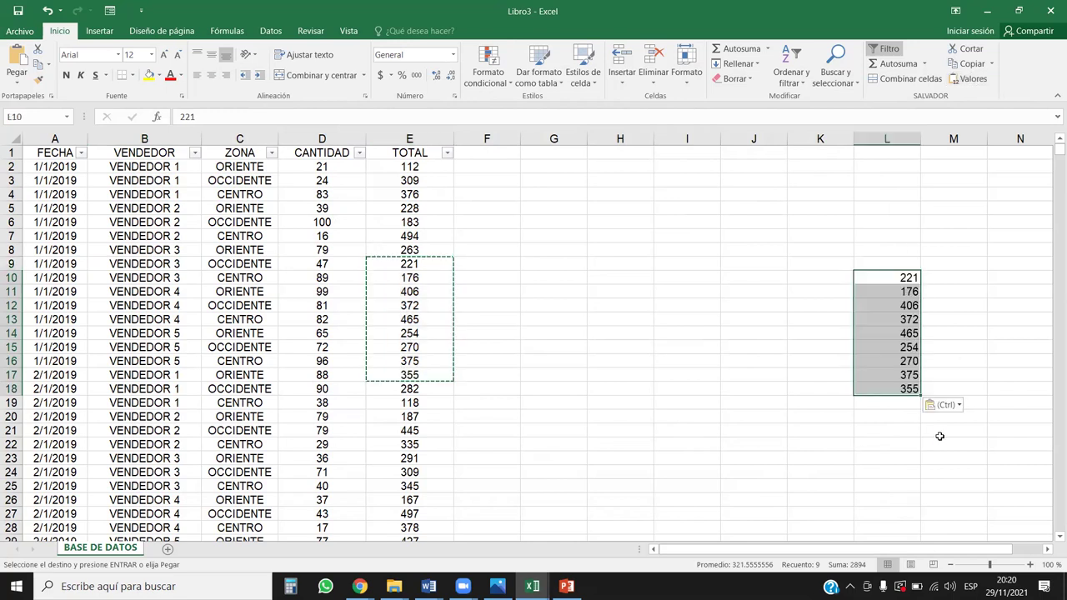
{"action": "key", "text": "ctrl+z"}
{"action": "left_click", "coordinate": [723, 414]}
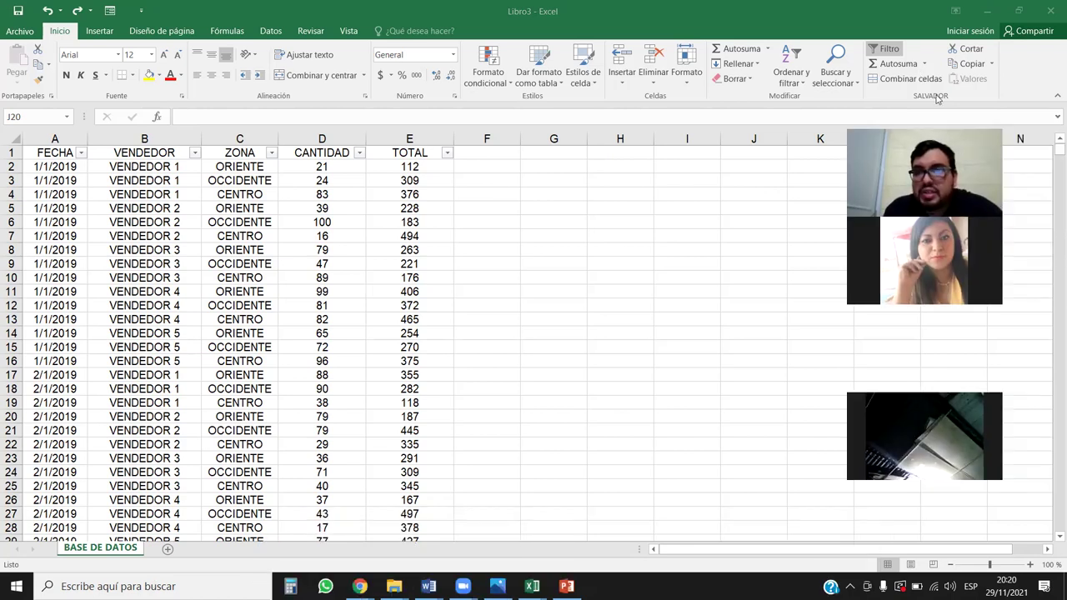
{"action": "left_click", "coordinate": [937, 99]}
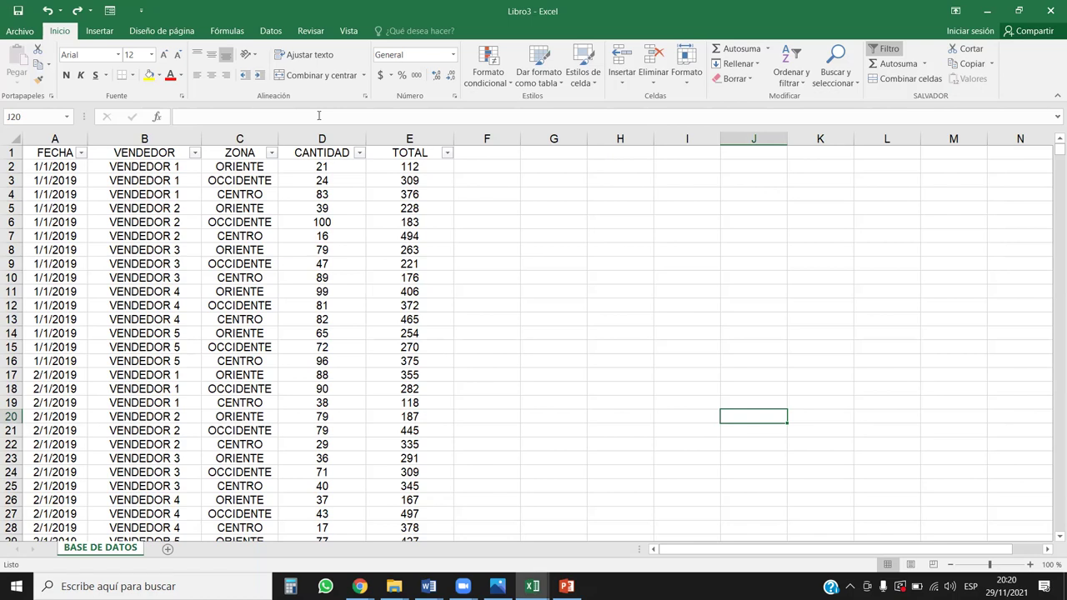
- In Excel Options, move SALVADOR (personalizada) up to sit directly below Portapapeles and apply
{"action": "left_click", "coordinate": [22, 30]}
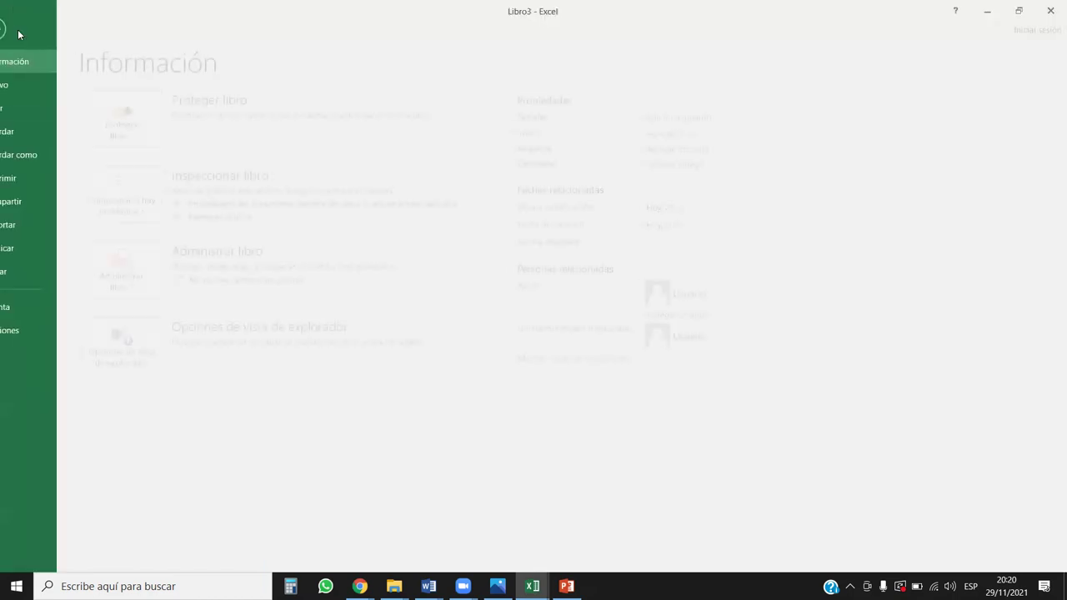
{"action": "left_click", "coordinate": [41, 334]}
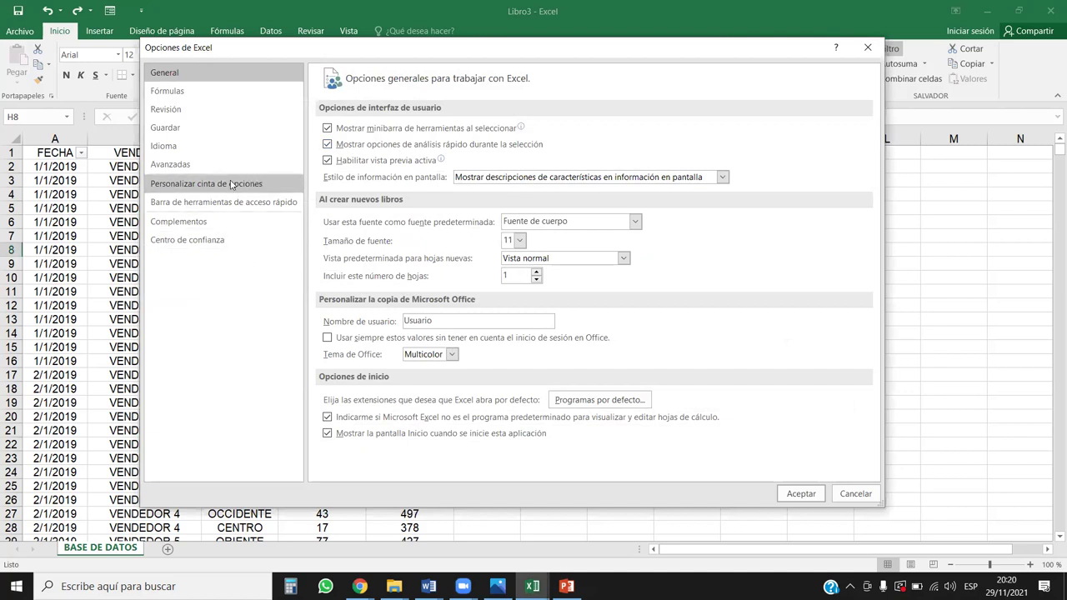
{"action": "left_click", "coordinate": [230, 189]}
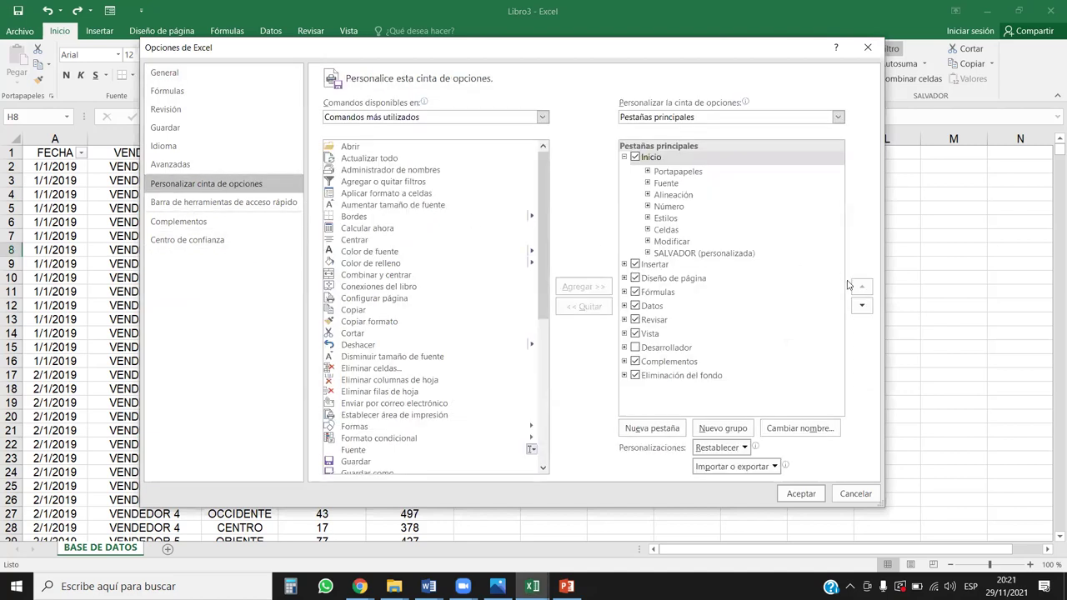
{"action": "left_click", "coordinate": [674, 254]}
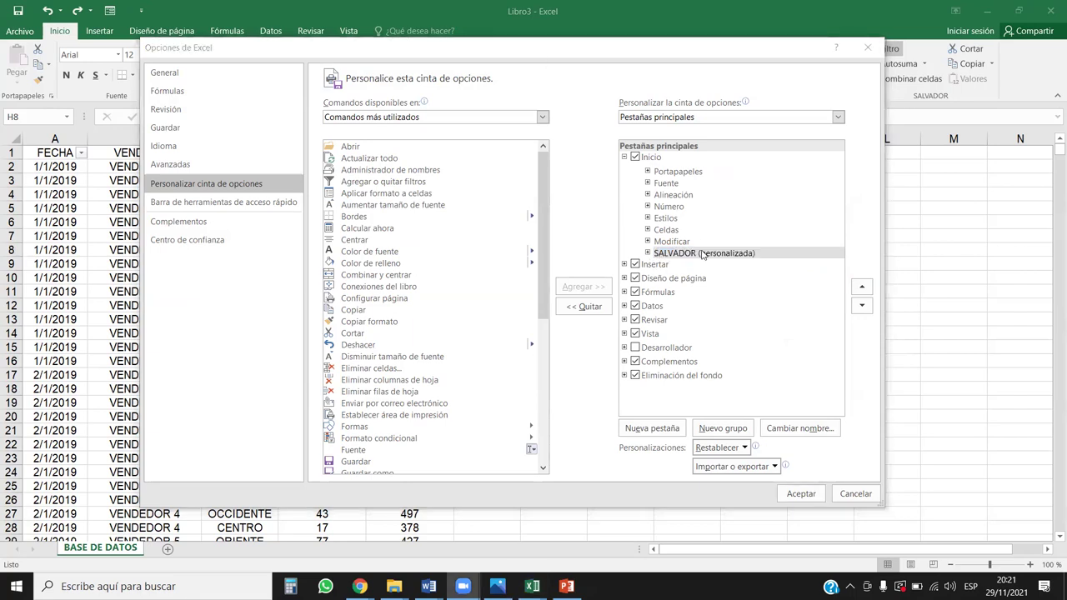
{"action": "left_click", "coordinate": [671, 254]}
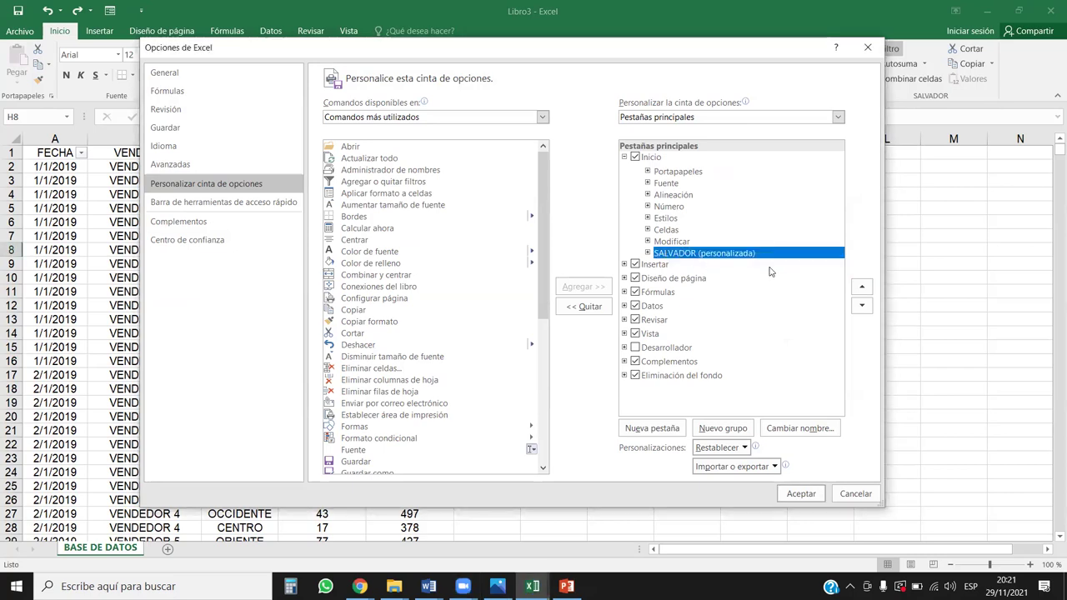
{"action": "left_click", "coordinate": [862, 286]}
{"action": "left_click", "coordinate": [862, 286]}
{"action": "left_click", "coordinate": [867, 288]}
{"action": "left_click", "coordinate": [867, 287]}
{"action": "left_click", "coordinate": [867, 287]}
{"action": "left_click", "coordinate": [867, 287]}
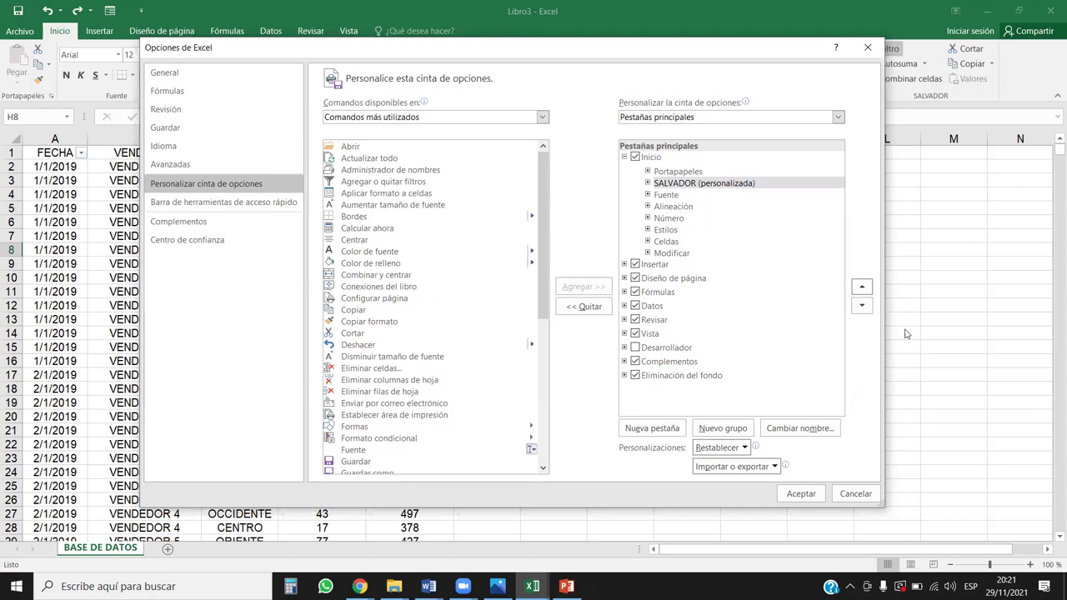
{"action": "left_click", "coordinate": [796, 495]}
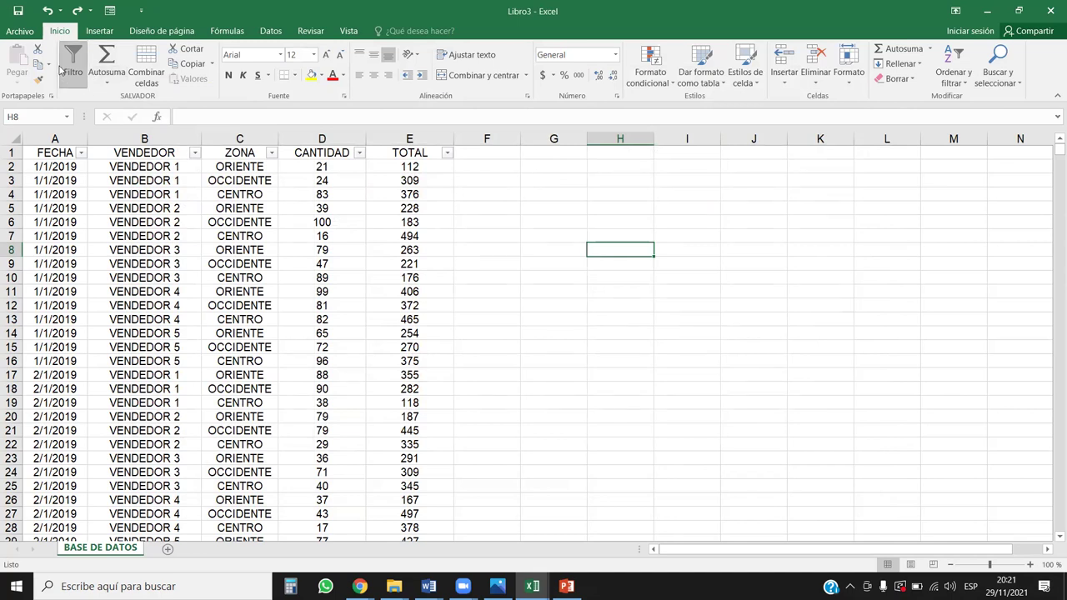
- Turn off the sales table's filters with SALVADOR's Filtro button, then highlight the SALVADOR group
{"action": "left_click", "coordinate": [148, 260]}
{"action": "left_click", "coordinate": [75, 52]}
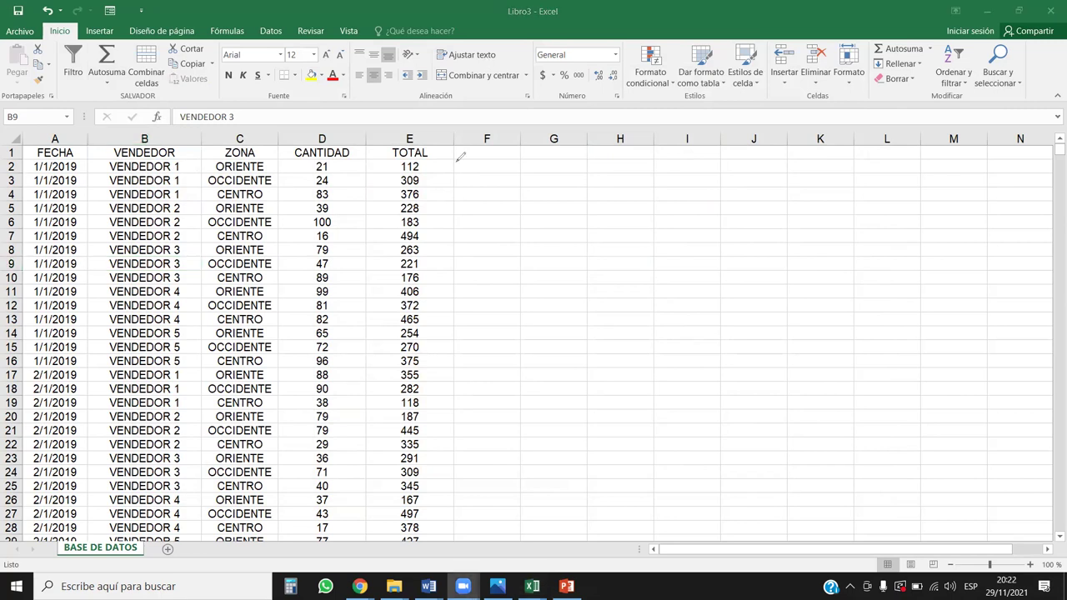
{"action": "left_click_drag", "start_coordinate": [57, 39], "coordinate": [217, 105]}
- Launch Excel 2016 from Windows search to open a new blank workbook
{"action": "key", "text": "super+s"}
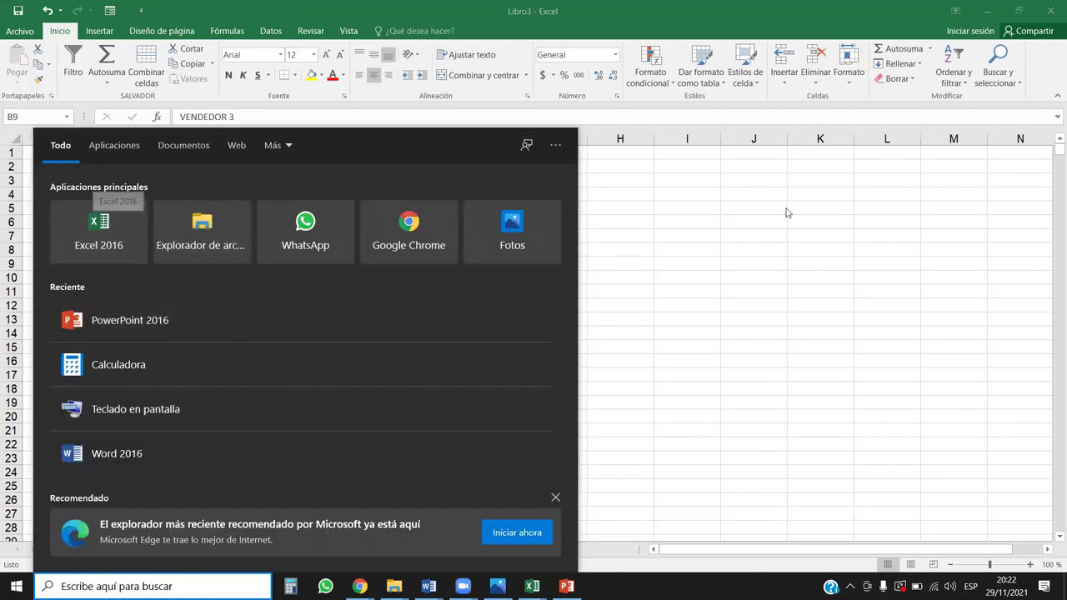
{"action": "left_click", "coordinate": [515, 31]}
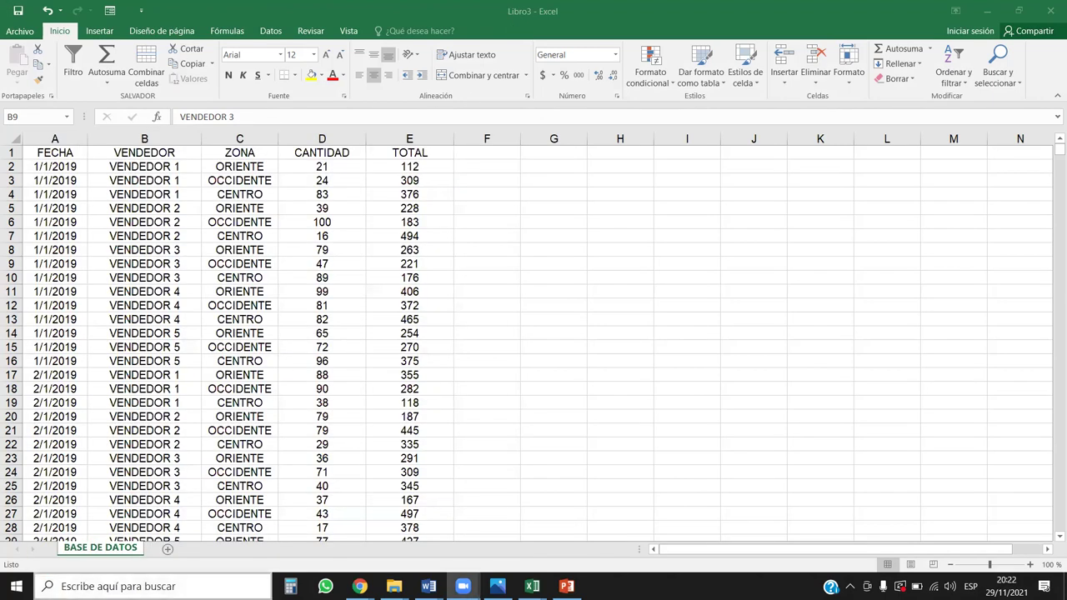
{"action": "left_click", "coordinate": [125, 586]}
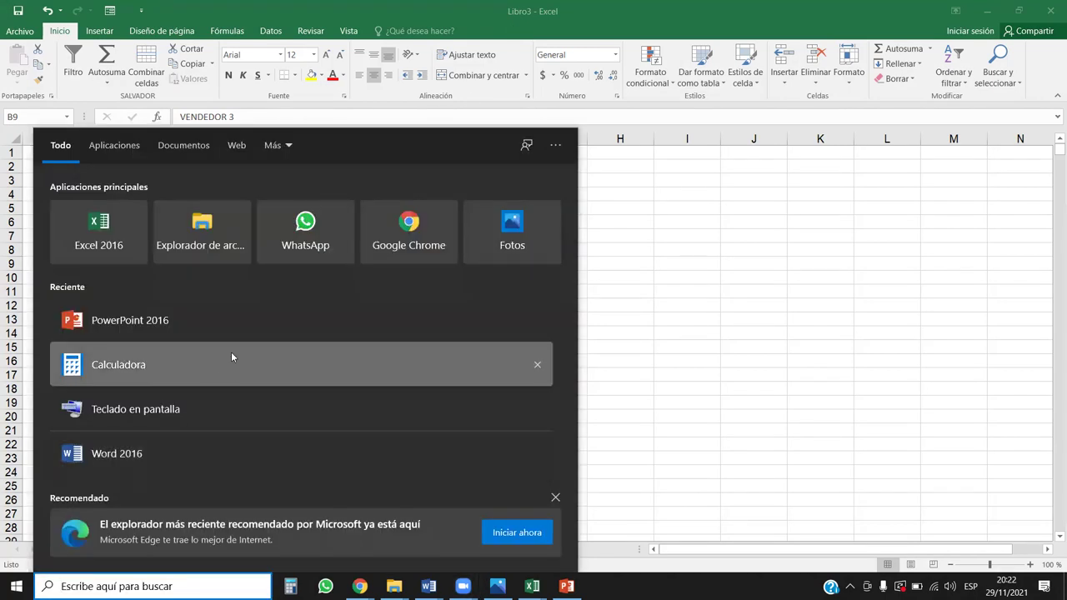
{"action": "left_click", "coordinate": [87, 225]}
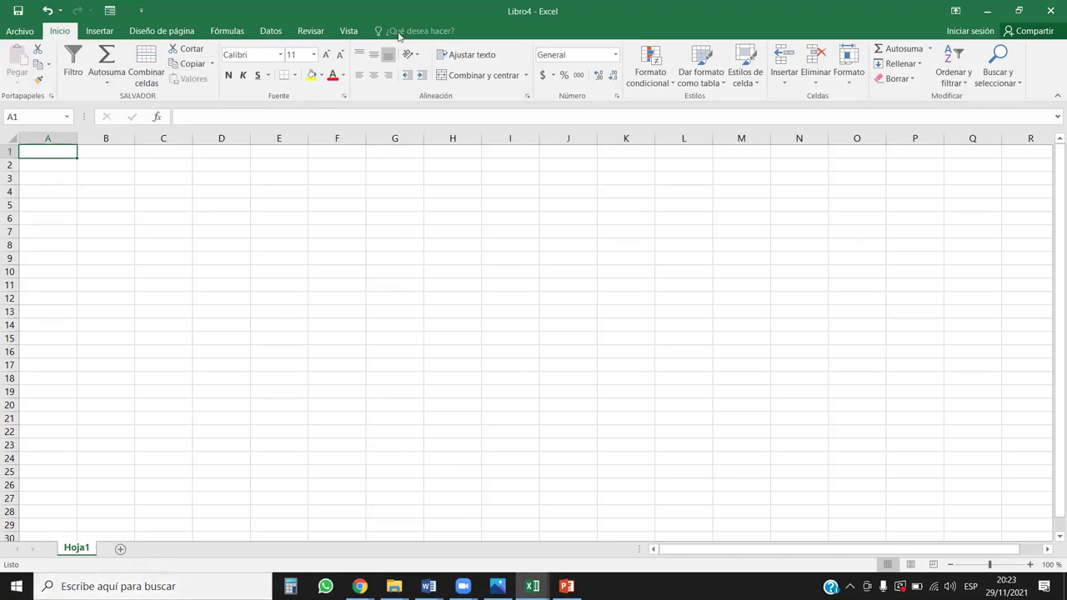
{"action": "mouse_move", "coordinate": [566, 11]}
{"action": "left_mouse_down"}
{"action": "mouse_move", "coordinate": [445, 106]}
{"action": "mouse_move", "coordinate": [620, 74]}
{"action": "left_mouse_up"}
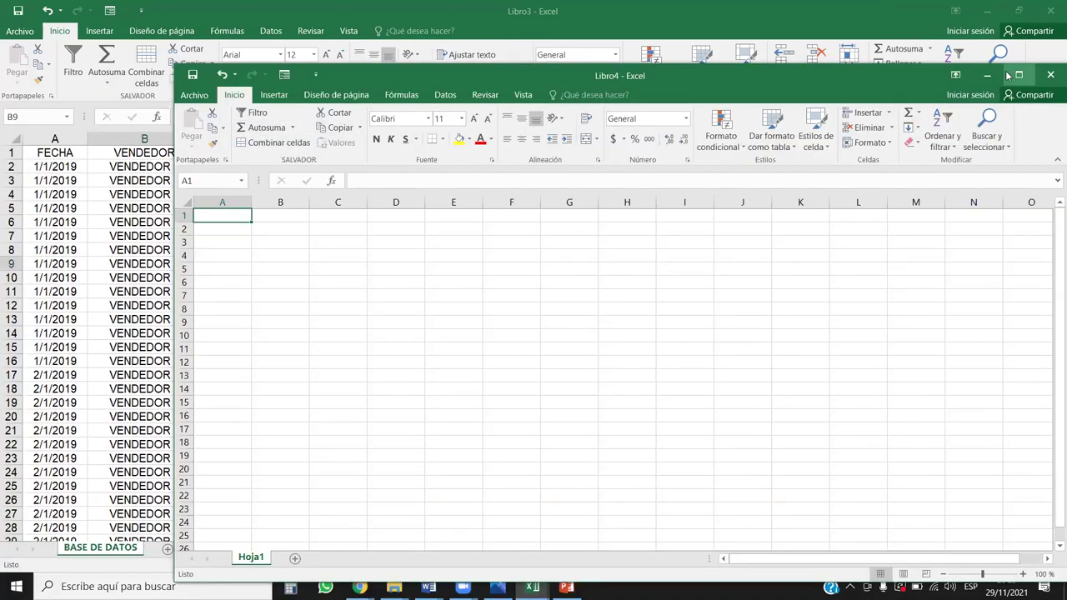
{"action": "double_click", "coordinate": [864, 75]}
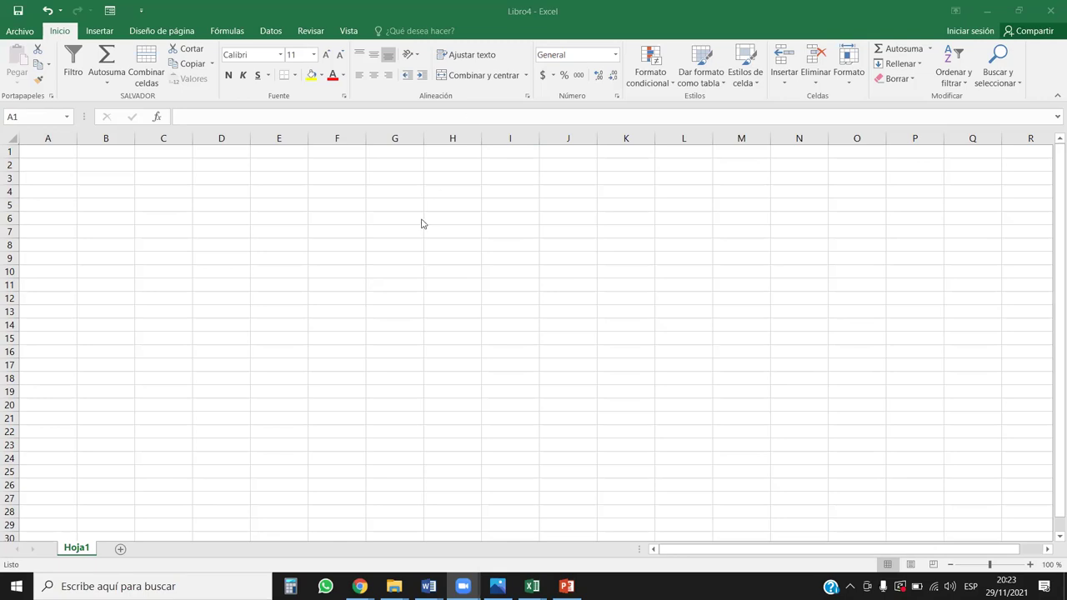
{"action": "left_click", "coordinate": [511, 234]}
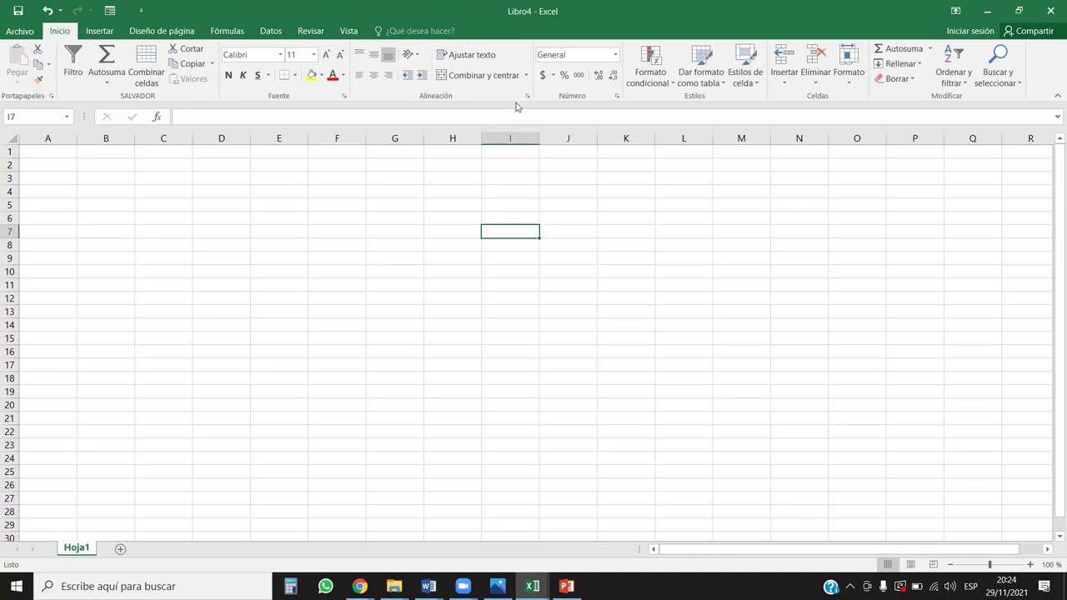
{"action": "left_click", "coordinate": [478, 215]}
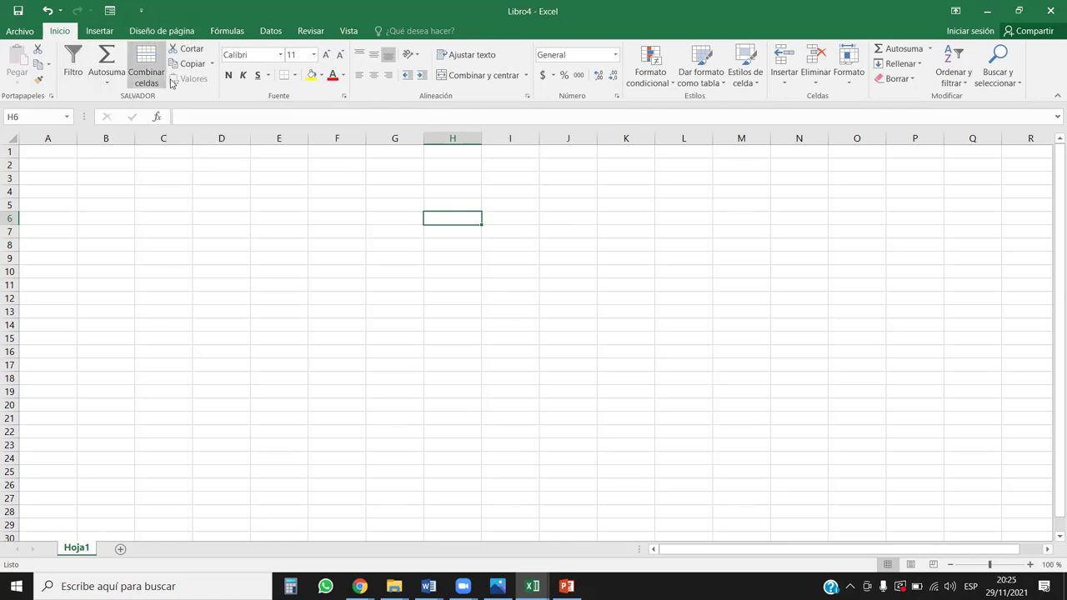
- Open the ribbon customization page in Excel Options and draw an arrow to the Inicio entry
{"action": "left_click", "coordinate": [20, 31]}
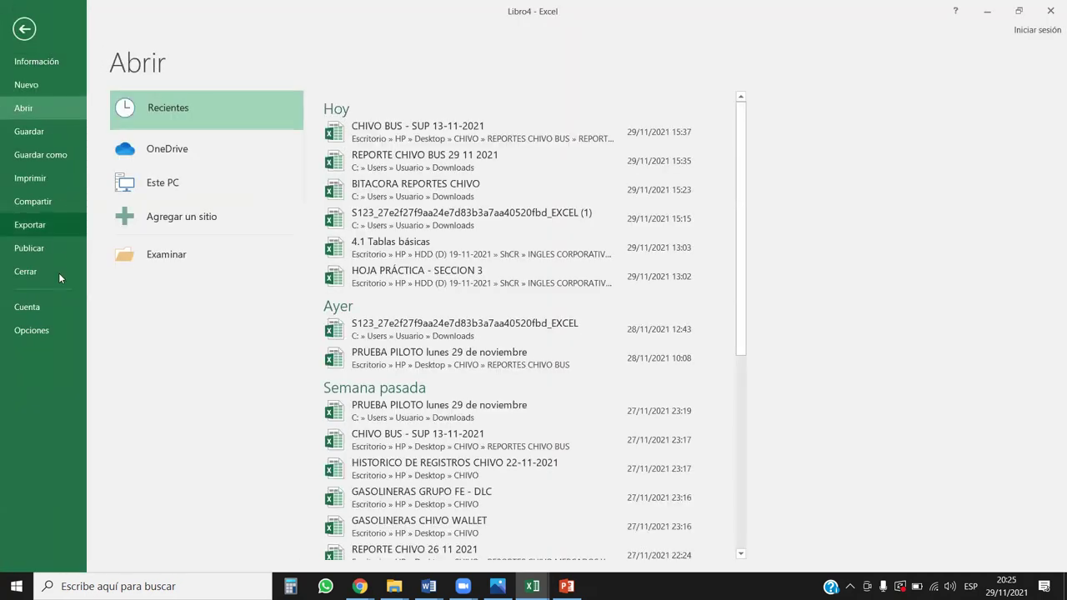
{"action": "left_click", "coordinate": [45, 332]}
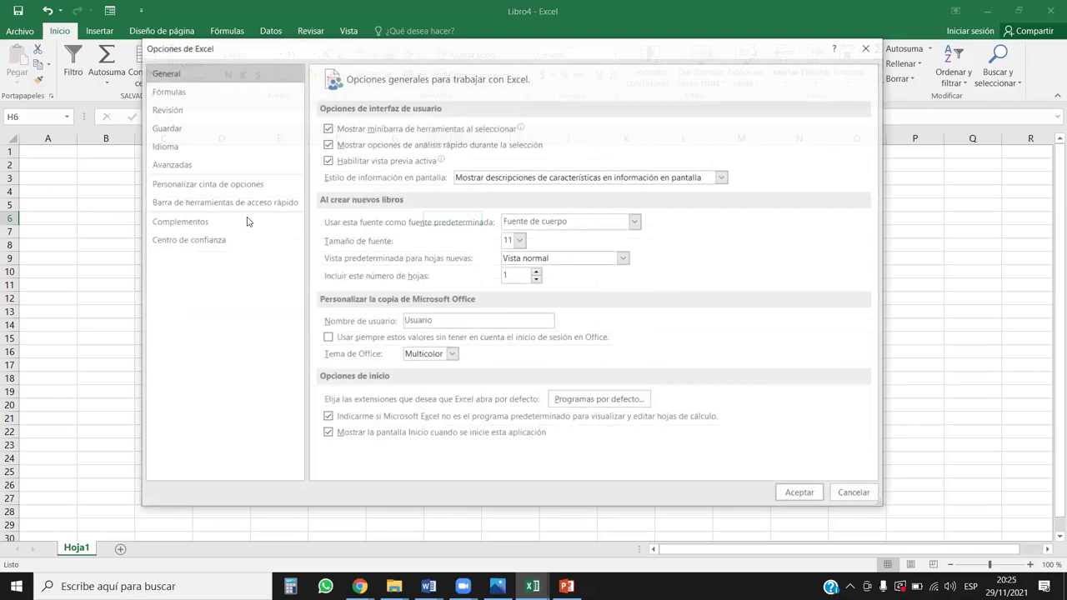
{"action": "left_click", "coordinate": [241, 192]}
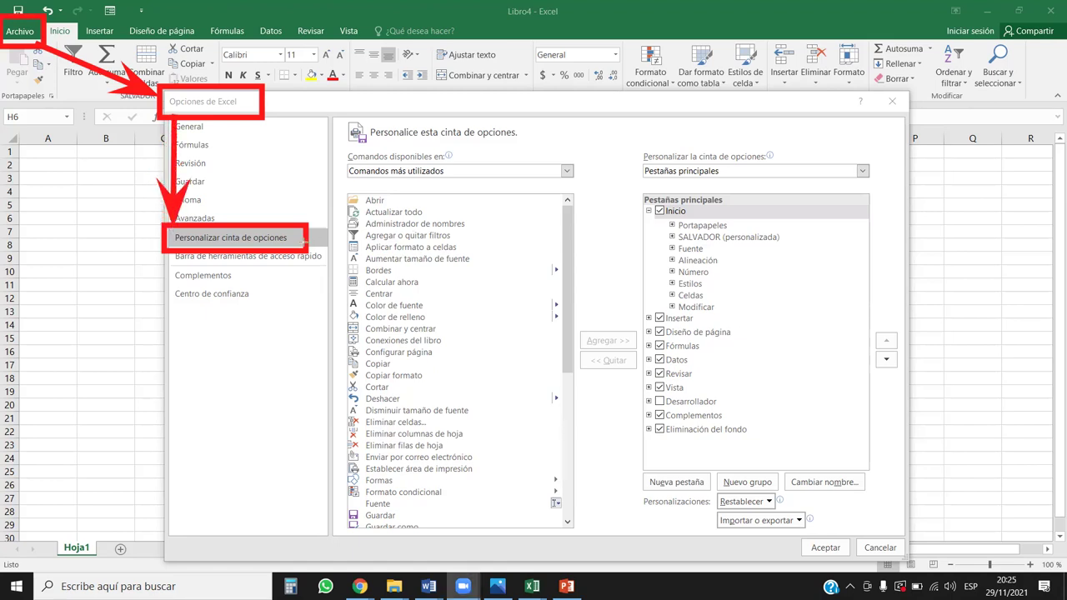
{"action": "left_click_drag", "start_coordinate": [303, 242], "coordinate": [615, 215]}
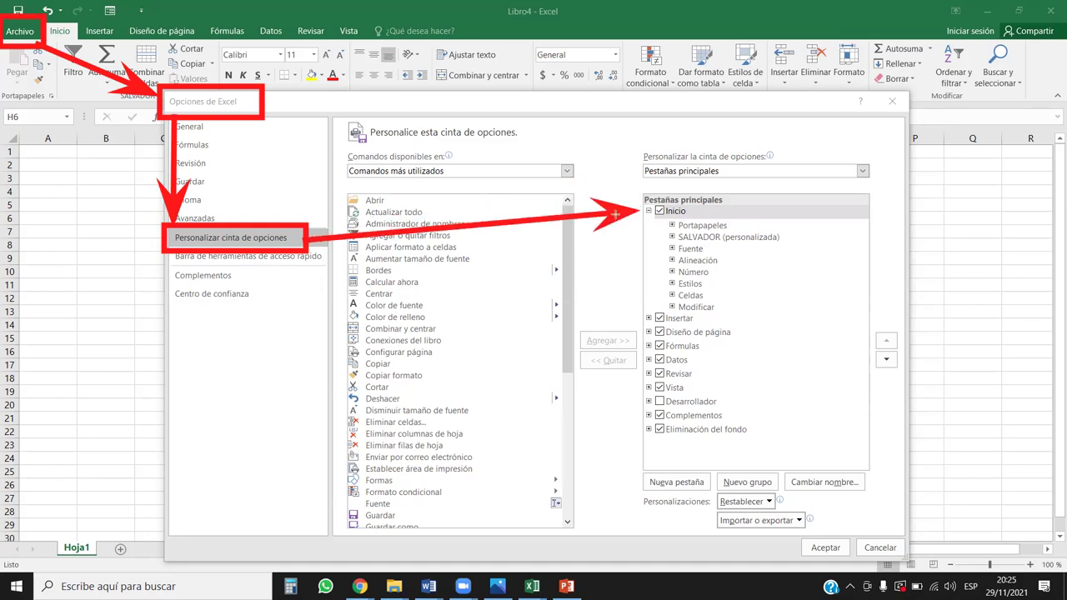
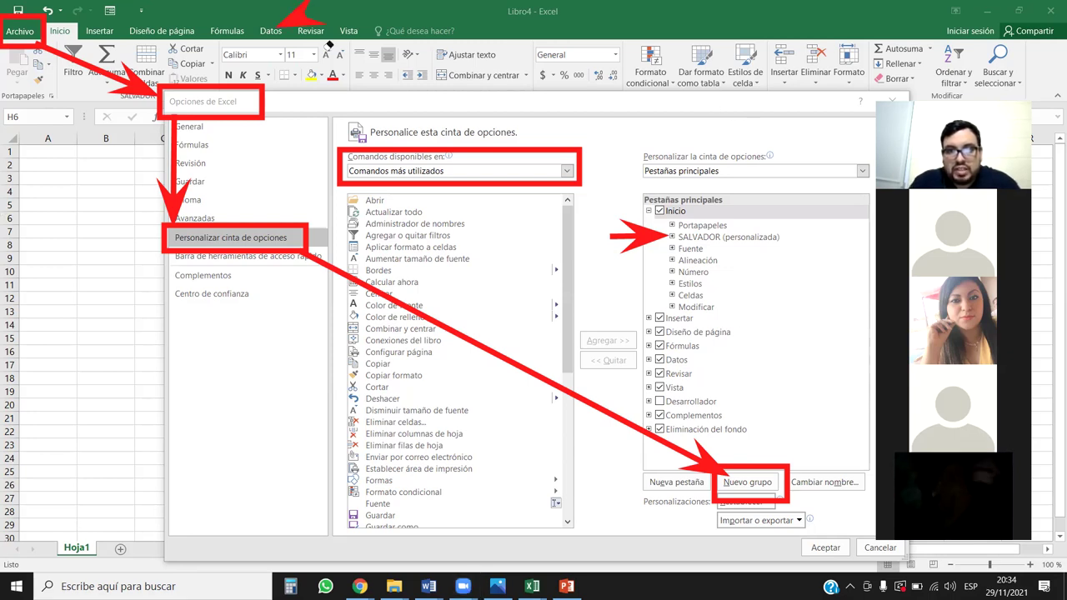
- Reopen Excel Options on Customize Ribbon and select Inicio's SALVADOR group
{"action": "left_click", "coordinate": [833, 547]}
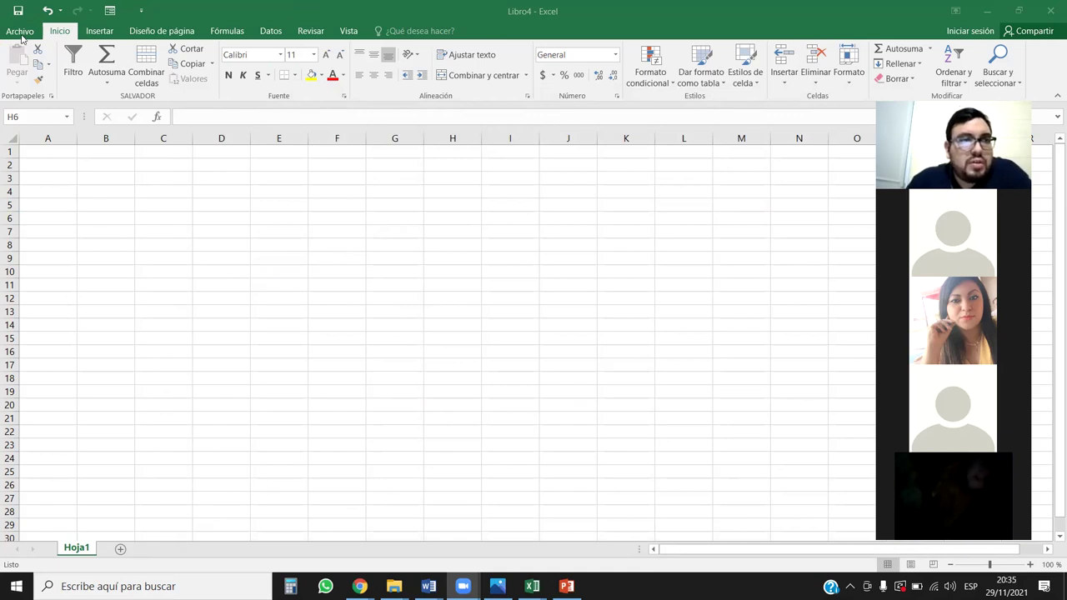
{"action": "key", "text": "alt+Tab"}
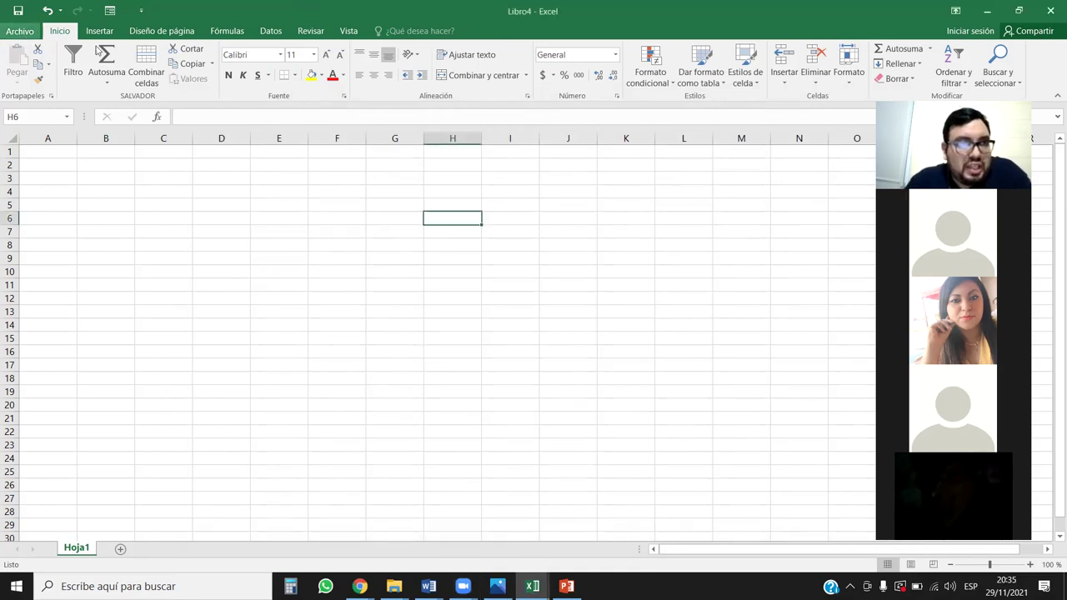
{"action": "left_click", "coordinate": [25, 33]}
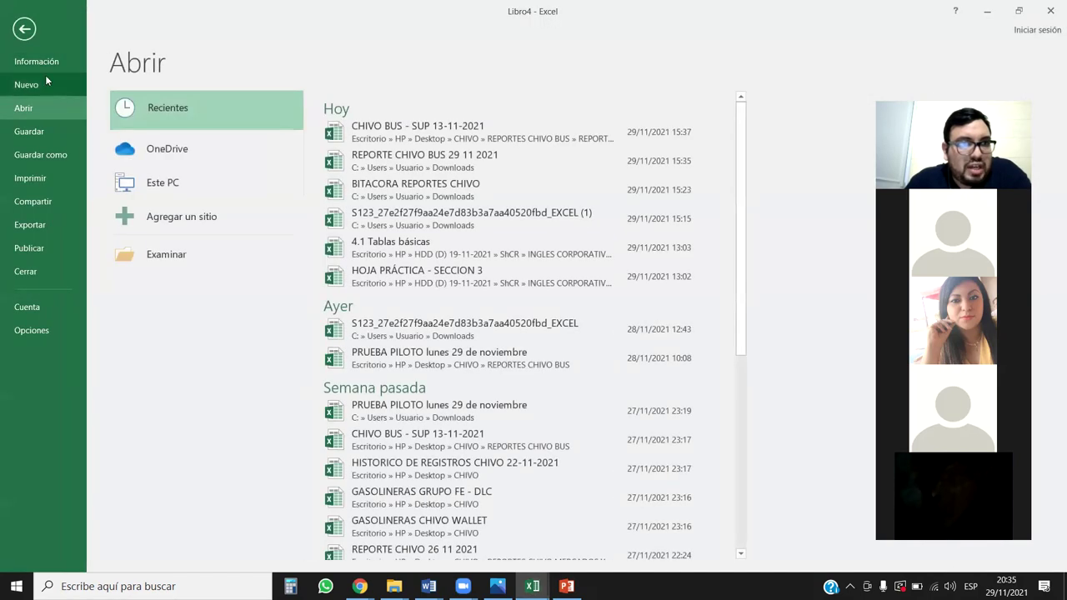
{"action": "left_click", "coordinate": [32, 328]}
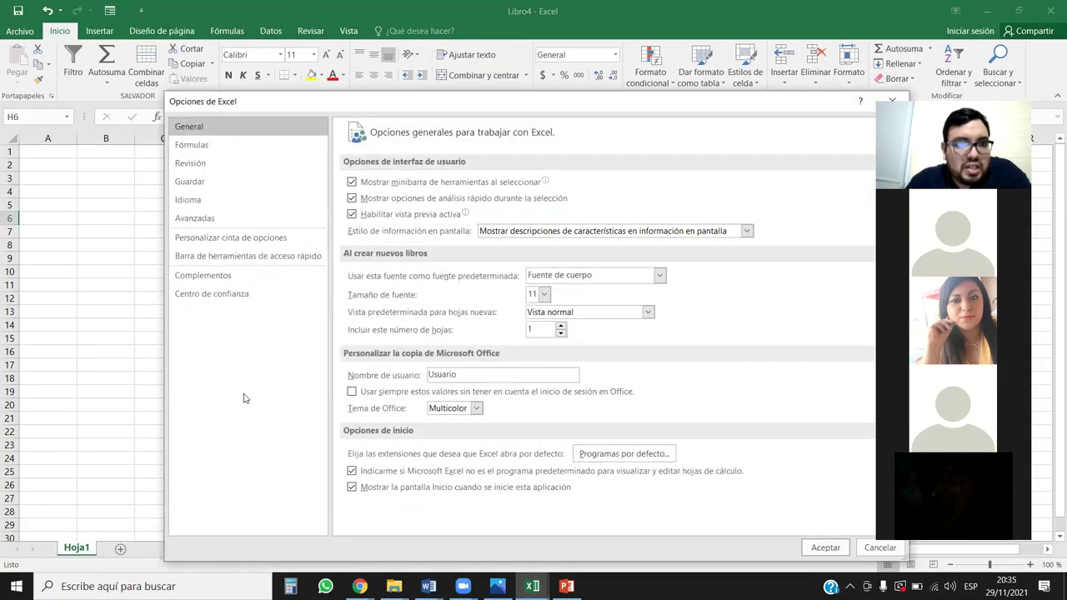
{"action": "left_click", "coordinate": [281, 238]}
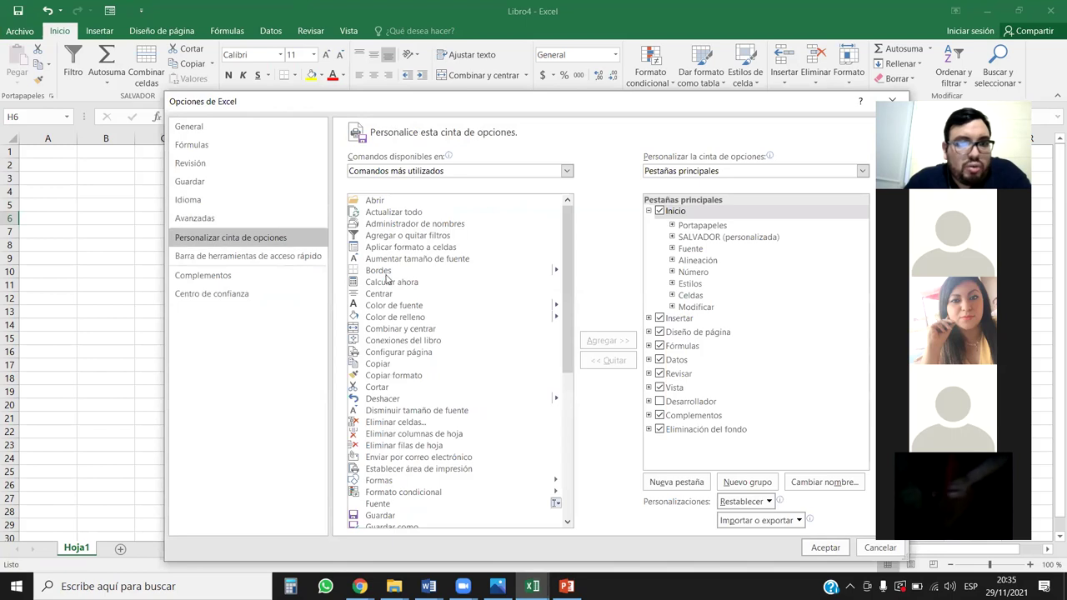
{"action": "left_click_drag", "start_coordinate": [578, 106], "coordinate": [435, 90]}
{"action": "left_click", "coordinate": [564, 222]}
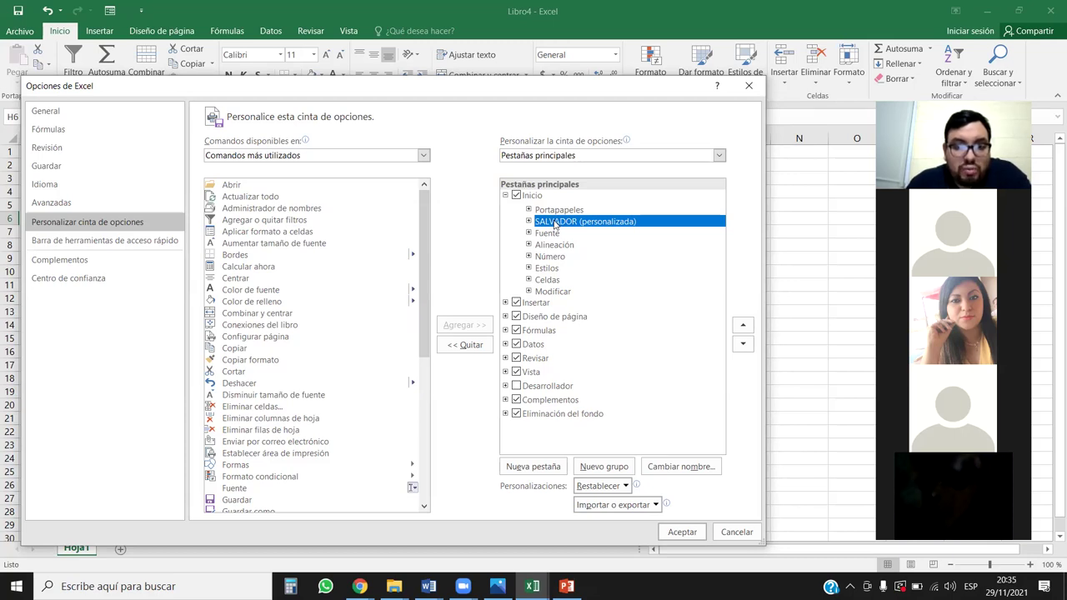
- Add a new custom tab with a group and rename the tab SALVADOR
{"action": "left_click", "coordinate": [549, 469]}
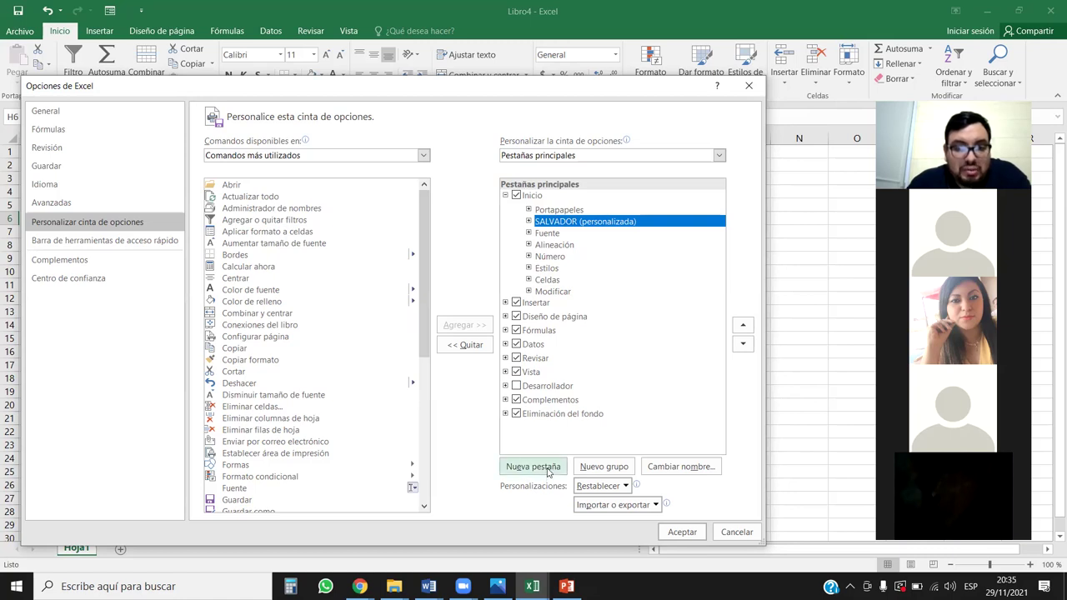
{"action": "left_click", "coordinate": [550, 305]}
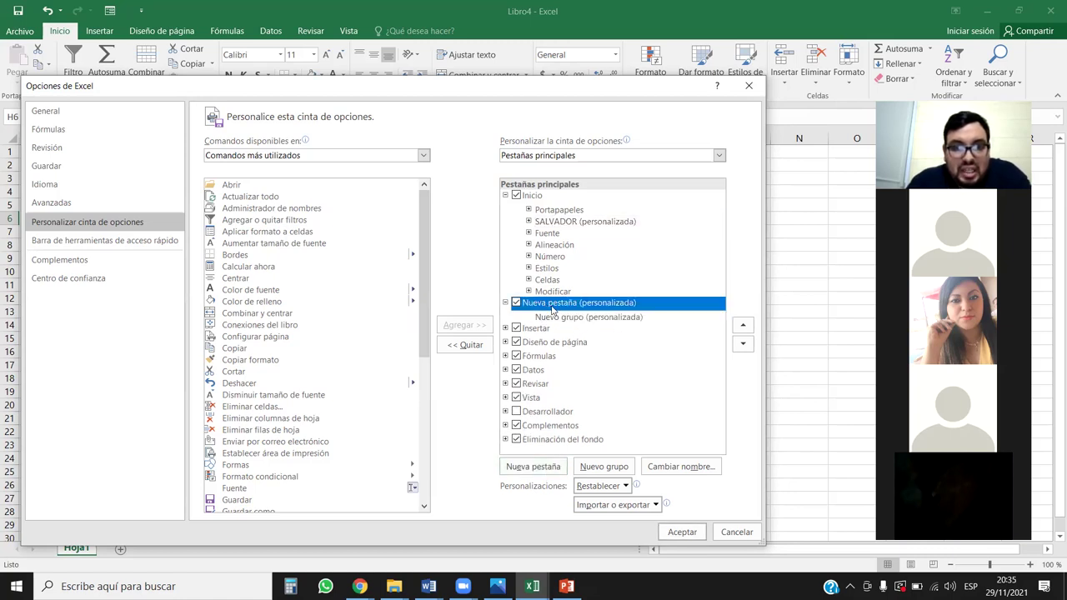
{"action": "right_click", "coordinate": [560, 308]}
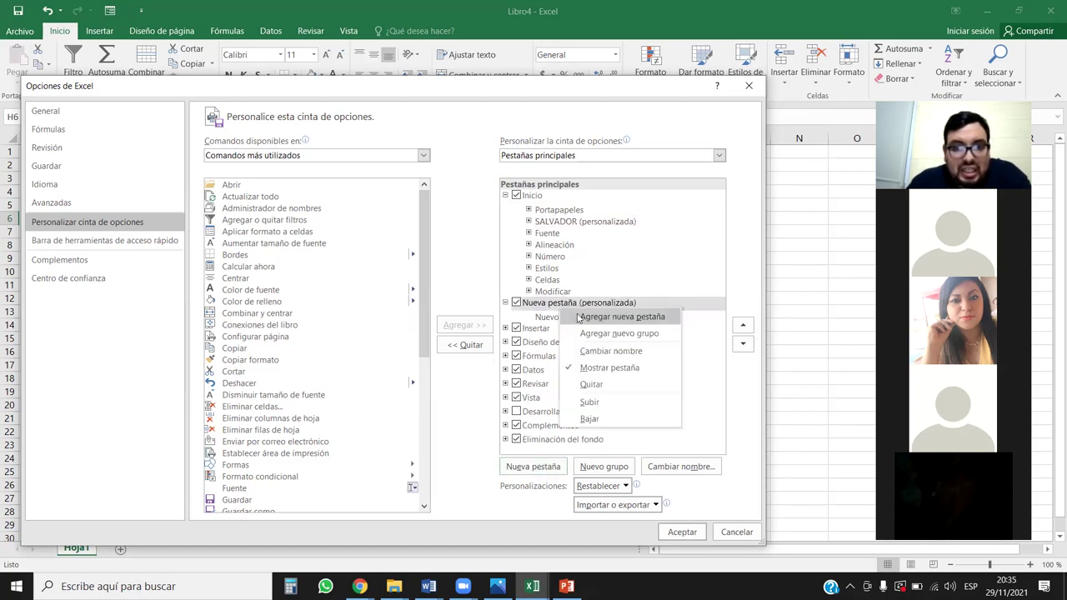
{"action": "left_click", "coordinate": [611, 350]}
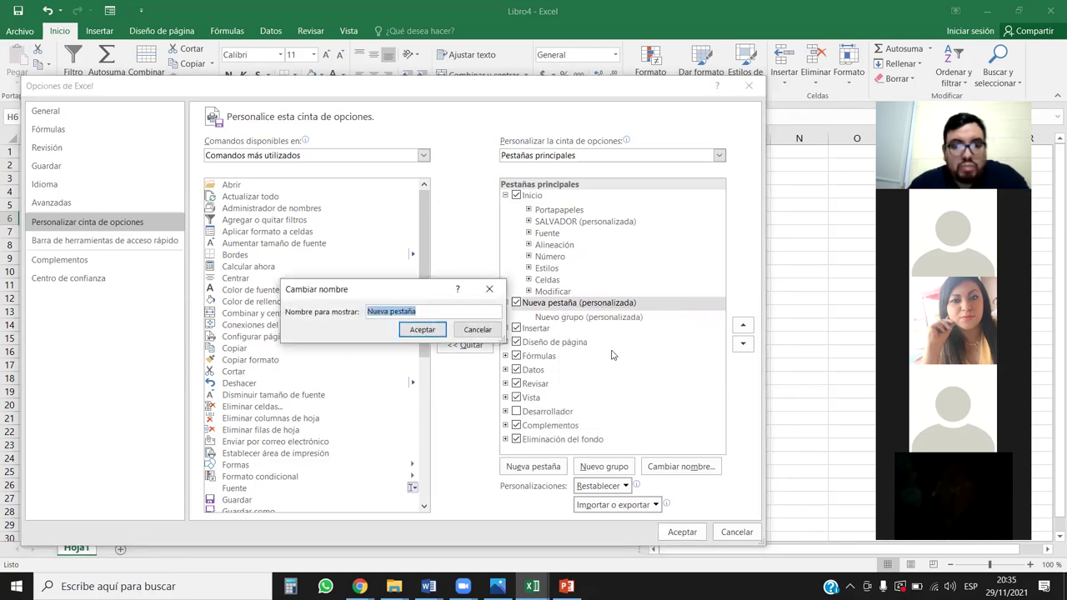
{"action": "type", "text": "SALVADOR"}
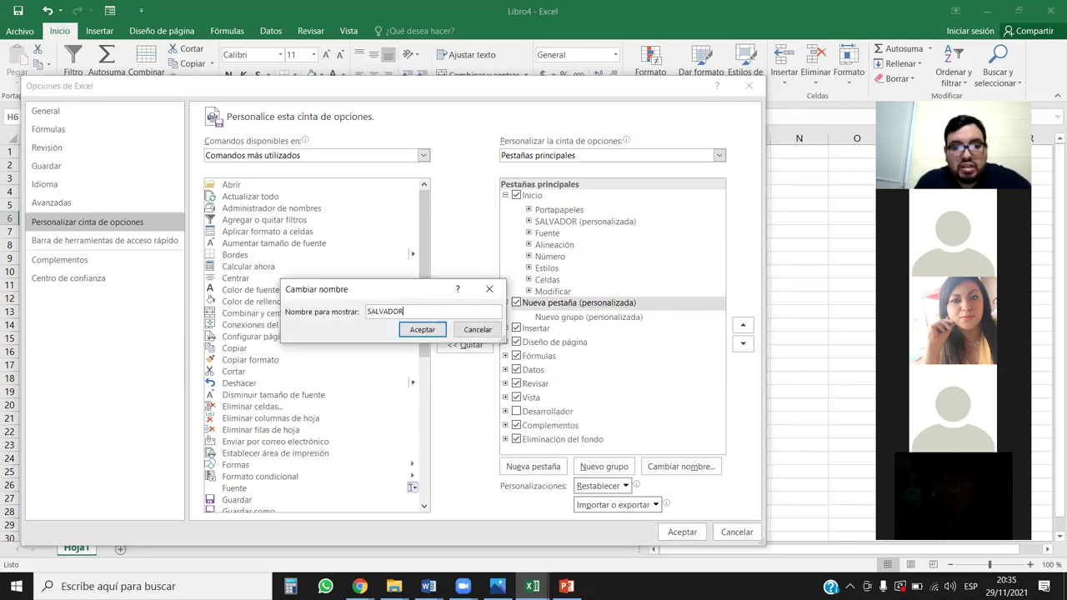
{"action": "left_click", "coordinate": [425, 329]}
- Expand Inicio's SALVADOR group to list its commands
{"action": "left_click", "coordinate": [558, 320]}
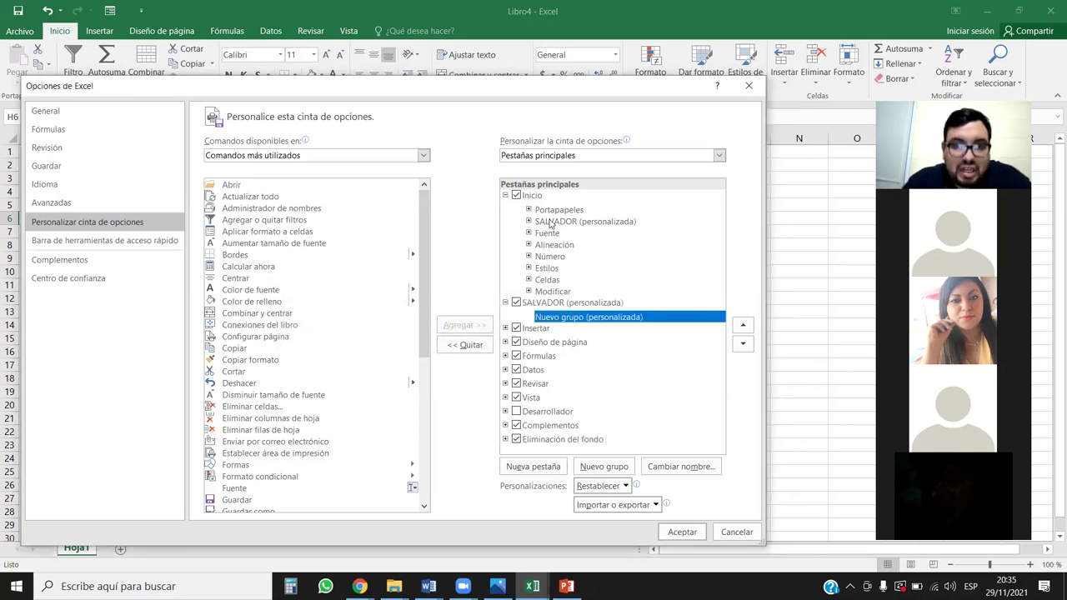
{"action": "left_click", "coordinate": [550, 222]}
{"action": "left_click", "coordinate": [528, 221]}
- Move Agregar o quitar filtros and Autosuma down into the SALVADOR tab's new group
{"action": "left_click", "coordinate": [563, 235]}
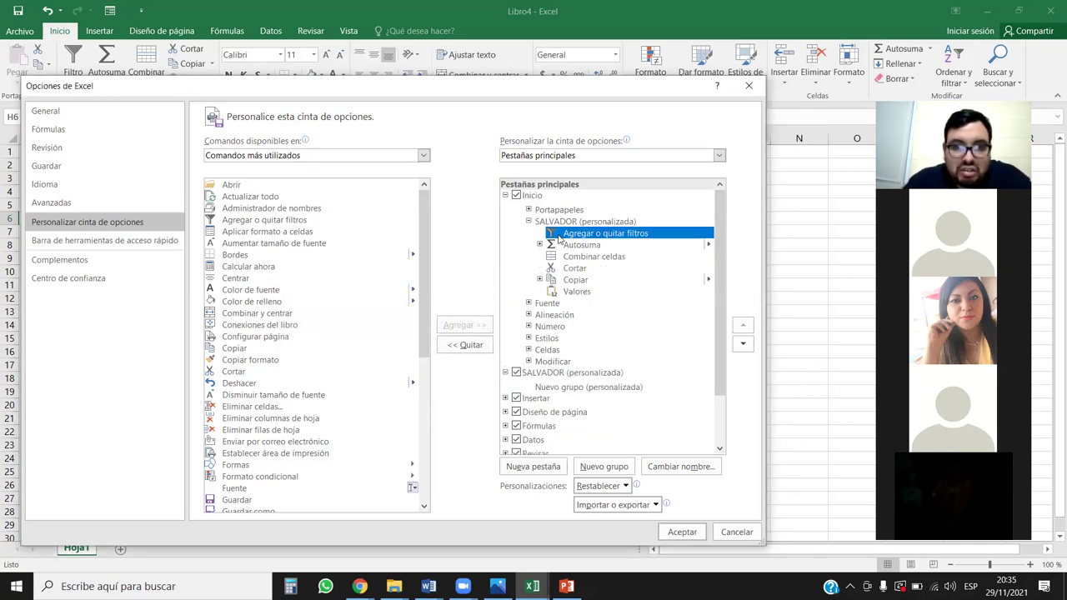
{"action": "right_click", "coordinate": [595, 236]}
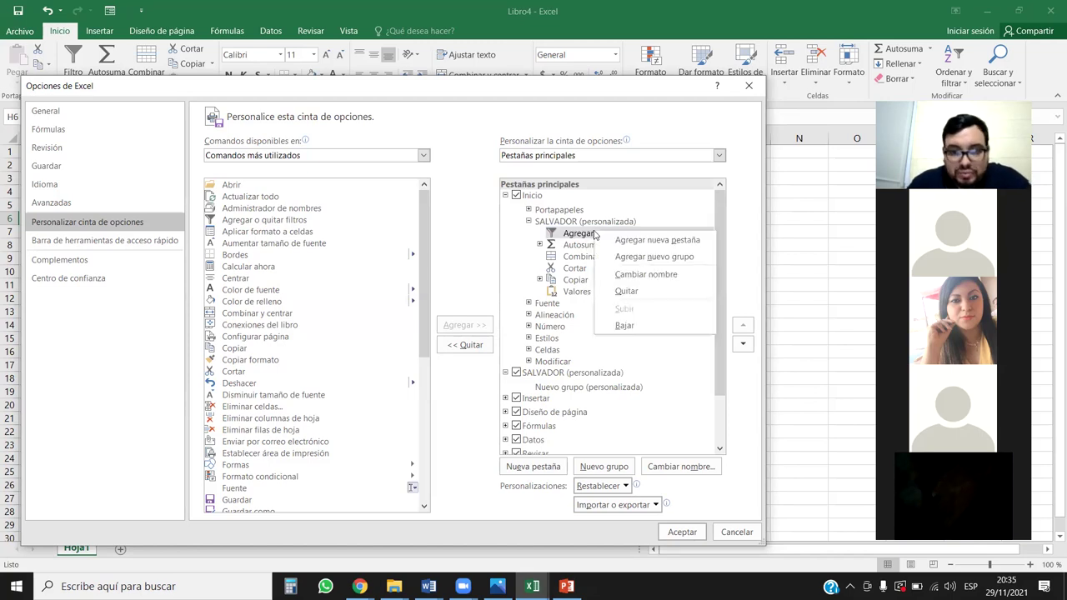
{"action": "left_click", "coordinate": [593, 236]}
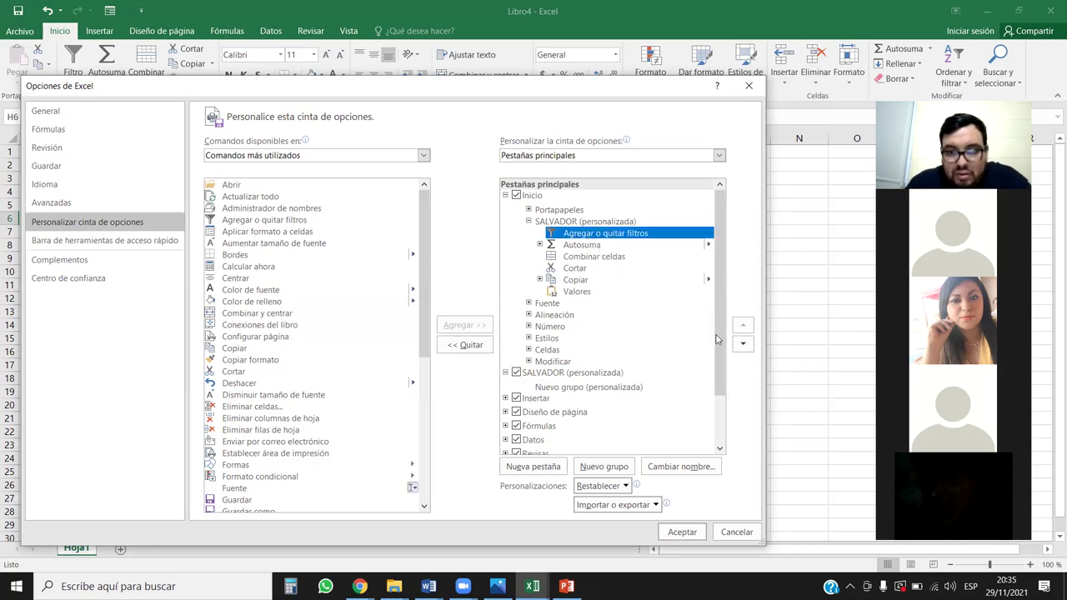
{"action": "left_click", "coordinate": [744, 348]}
{"action": "left_click", "coordinate": [744, 349]}
{"action": "left_click", "coordinate": [744, 348]}
{"action": "left_click", "coordinate": [745, 348]}
{"action": "left_click", "coordinate": [744, 348]}
{"action": "left_click", "coordinate": [745, 348]}
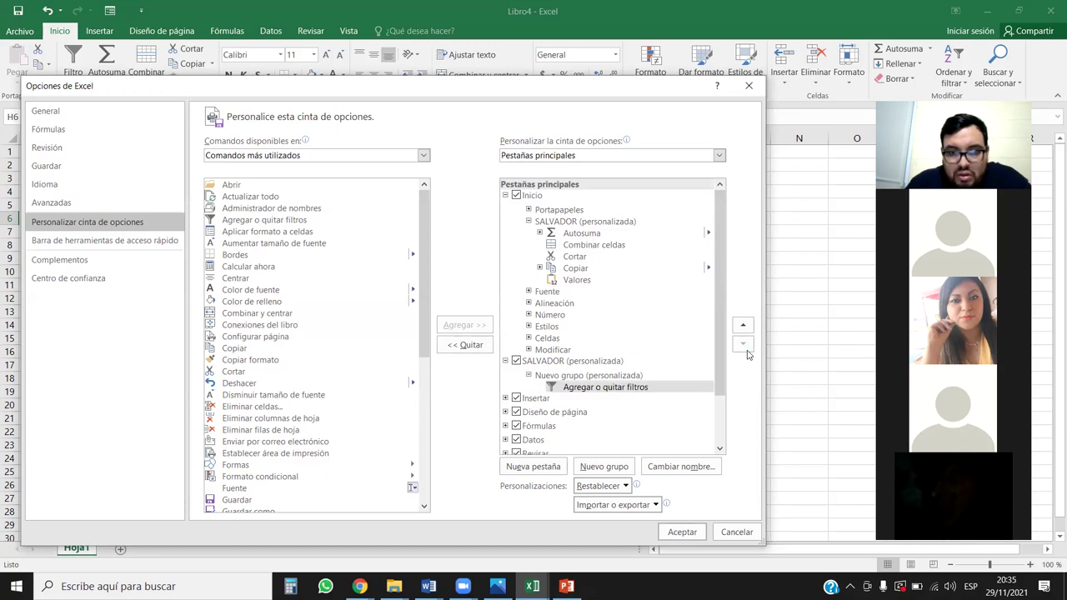
{"action": "left_click", "coordinate": [582, 236]}
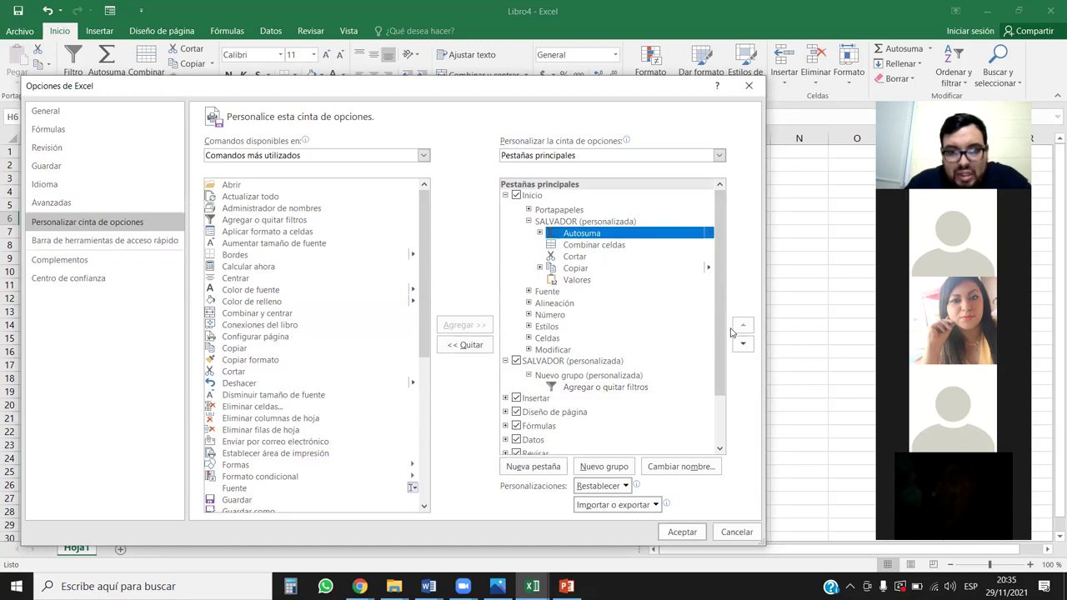
{"action": "left_click", "coordinate": [745, 348]}
{"action": "left_click", "coordinate": [742, 343]}
{"action": "left_click", "coordinate": [743, 343]}
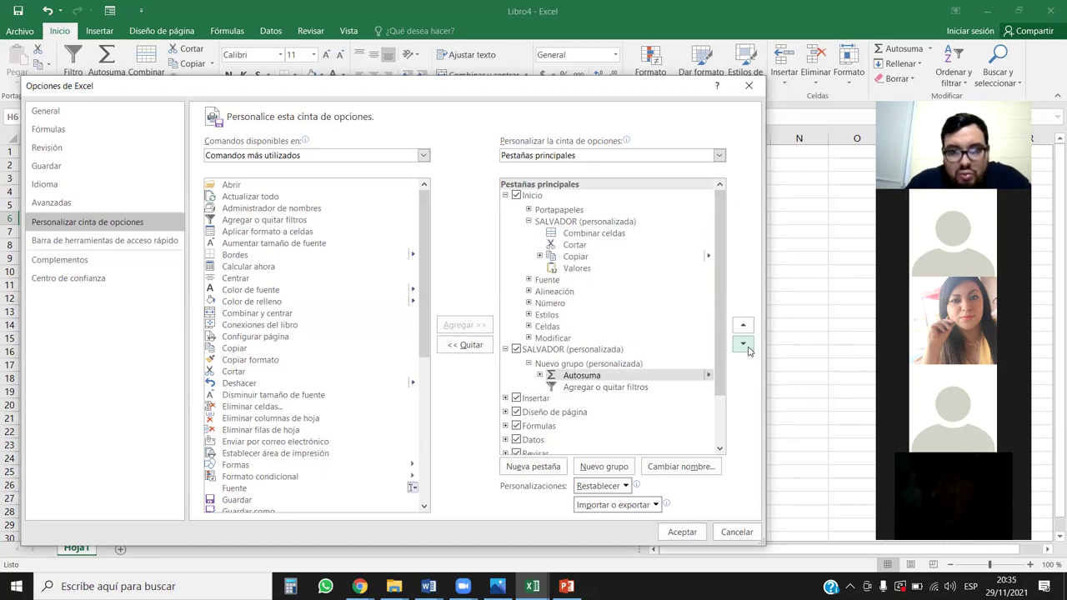
{"action": "left_click", "coordinate": [742, 344]}
{"action": "left_click", "coordinate": [744, 326]}
{"action": "left_click", "coordinate": [742, 343]}
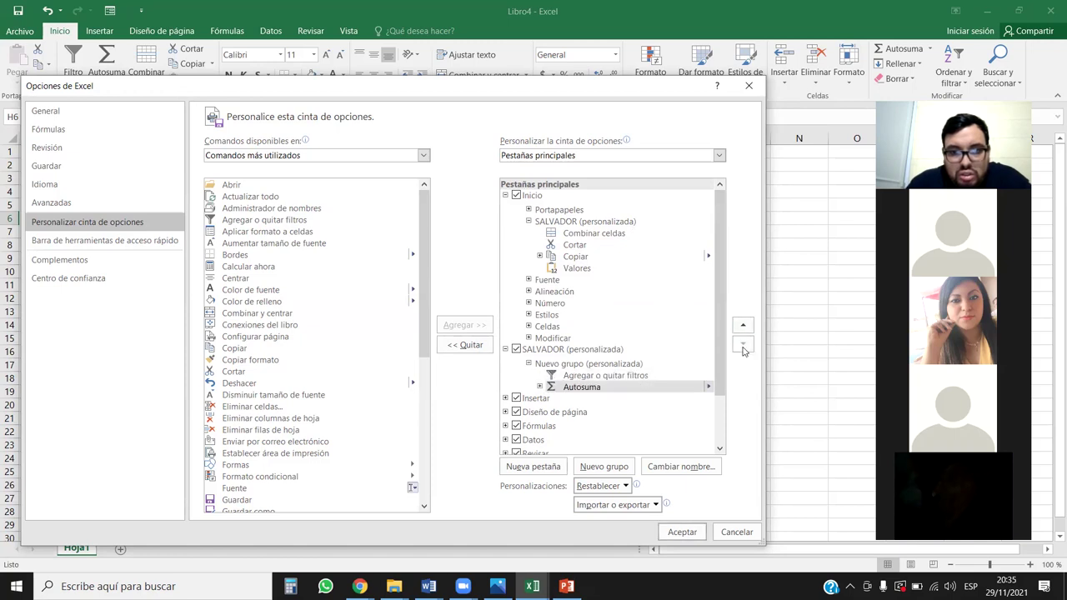
- Move Combinar celdas and Cortar down into the SALVADOR tab's new group
{"action": "left_click", "coordinate": [583, 236]}
{"action": "left_click", "coordinate": [742, 344]}
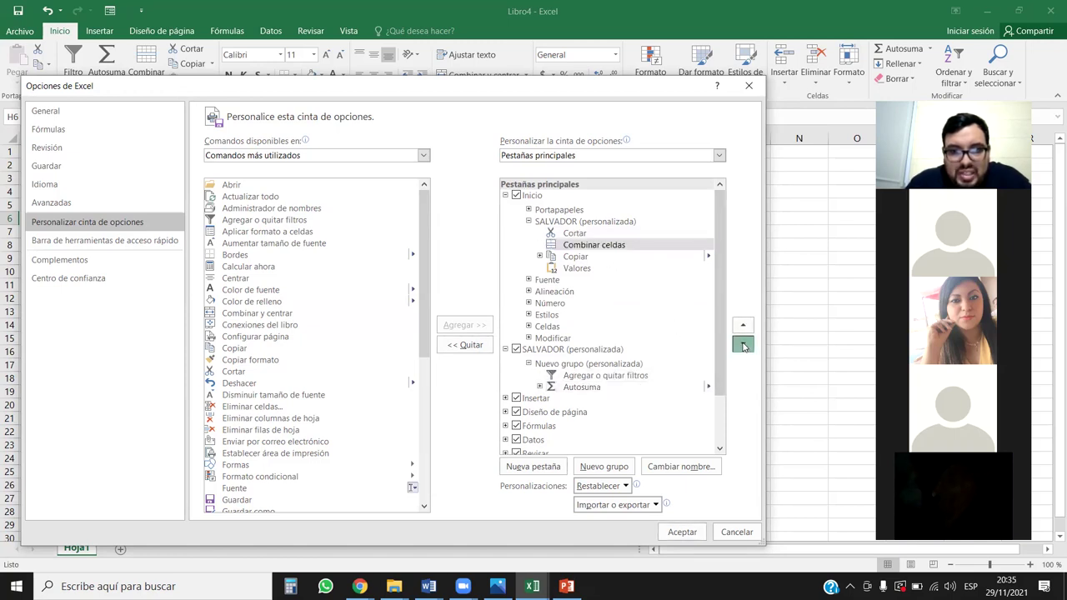
{"action": "left_click", "coordinate": [743, 345]}
{"action": "left_click", "coordinate": [743, 344]}
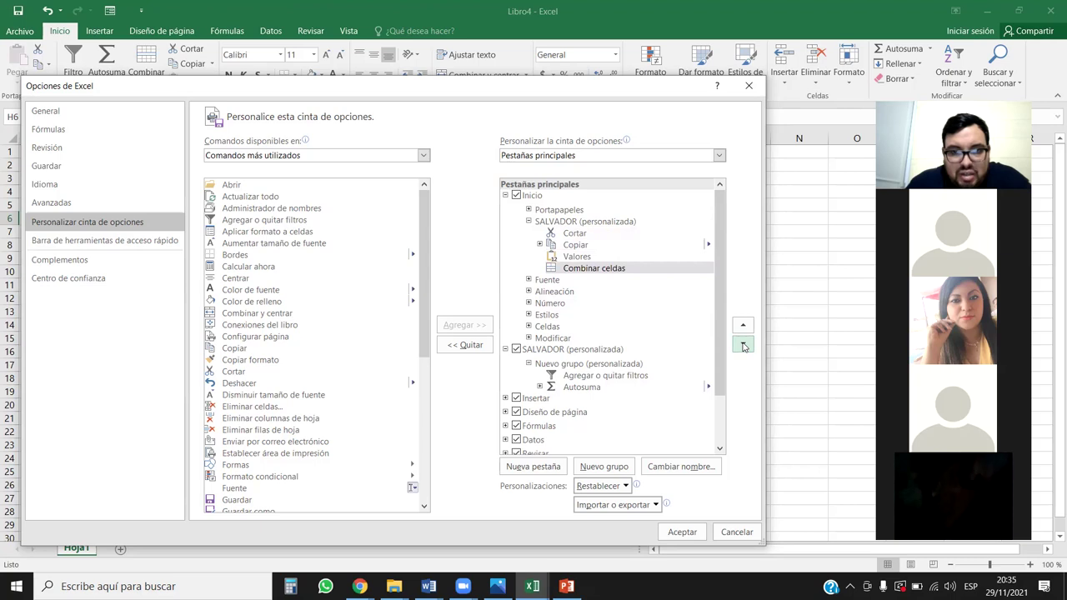
{"action": "left_click", "coordinate": [743, 344]}
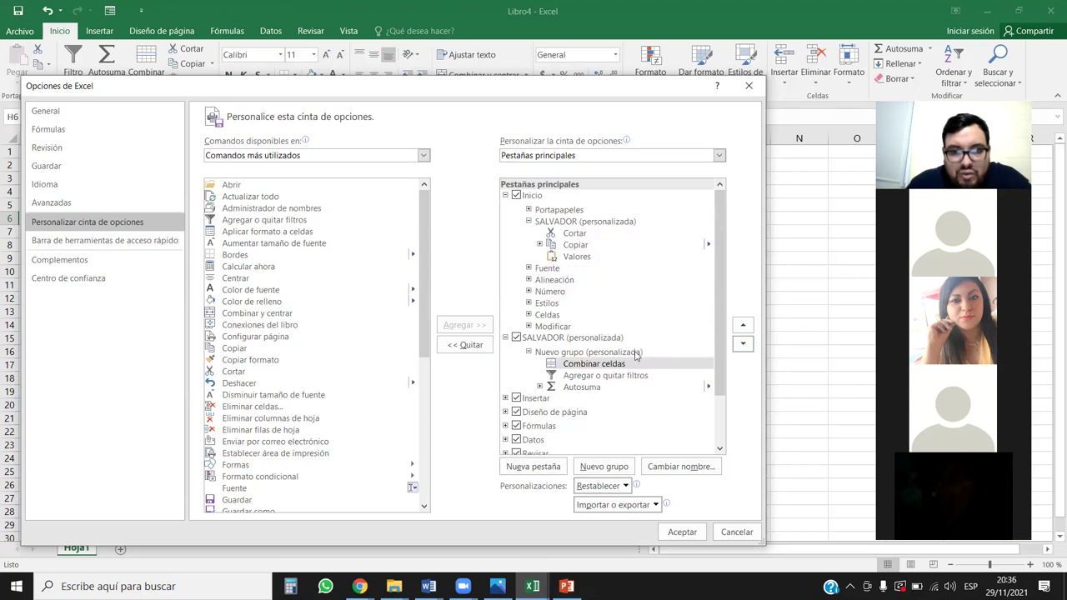
{"action": "left_click", "coordinate": [566, 235]}
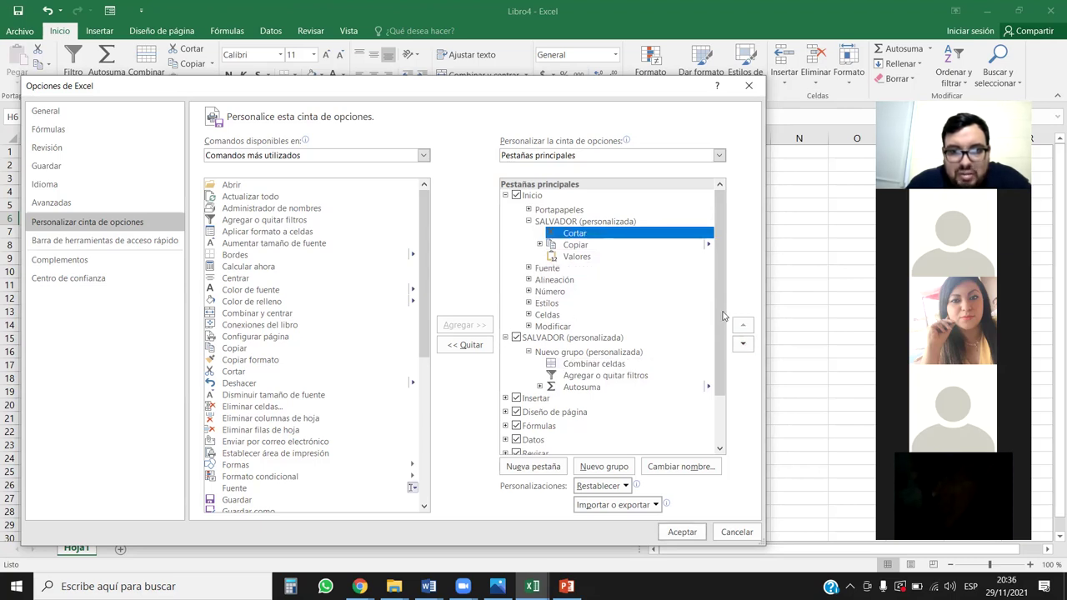
{"action": "left_click", "coordinate": [583, 245]}
{"action": "left_click", "coordinate": [583, 234]}
{"action": "left_click", "coordinate": [749, 345]}
{"action": "left_click", "coordinate": [749, 345]}
{"action": "left_click", "coordinate": [750, 346]}
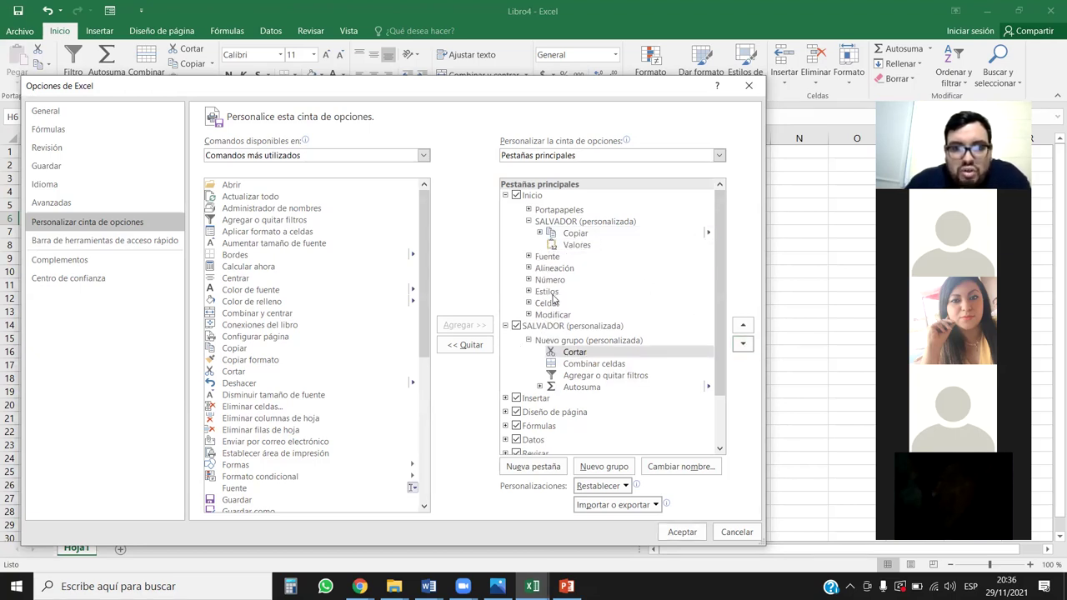
- Move Valores and Copiar into the new group and check the group's contents
{"action": "left_click", "coordinate": [577, 245]}
{"action": "left_click", "coordinate": [743, 343]}
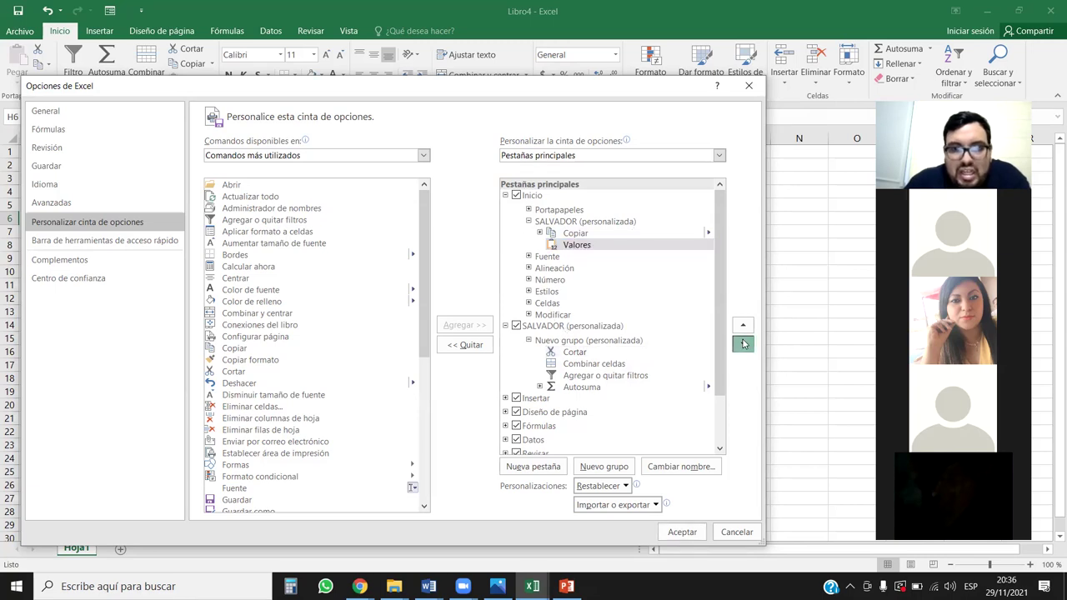
{"action": "left_click", "coordinate": [584, 233]}
{"action": "left_click", "coordinate": [742, 345]}
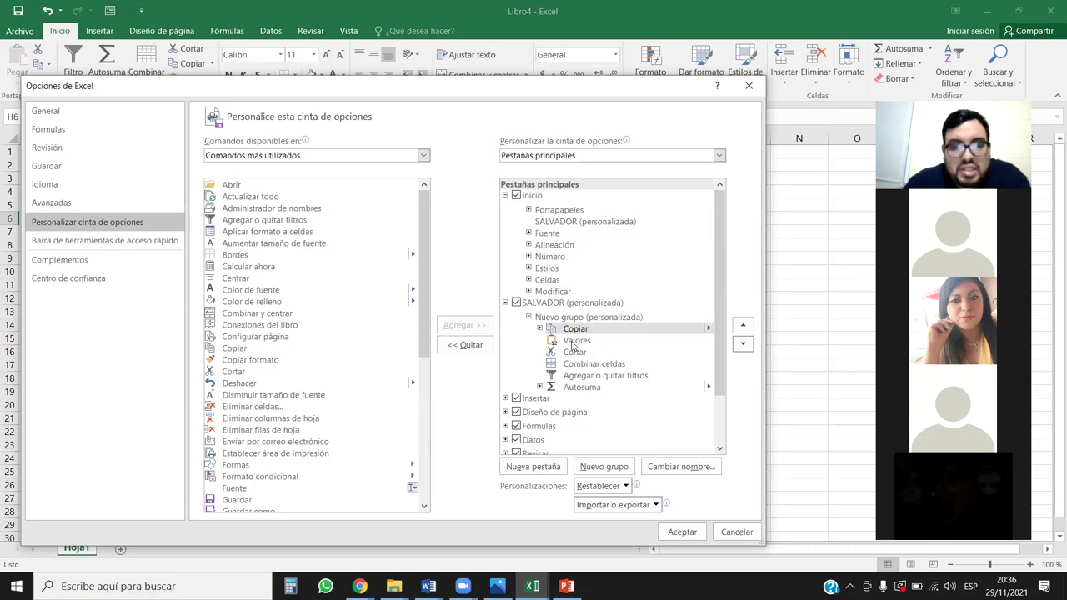
{"action": "left_click", "coordinate": [550, 318]}
{"action": "scroll", "coordinate": [582, 347], "scroll_direction": "down", "scroll_amount": 2}
{"action": "scroll", "coordinate": [582, 346], "scroll_direction": "up", "scroll_amount": 2}
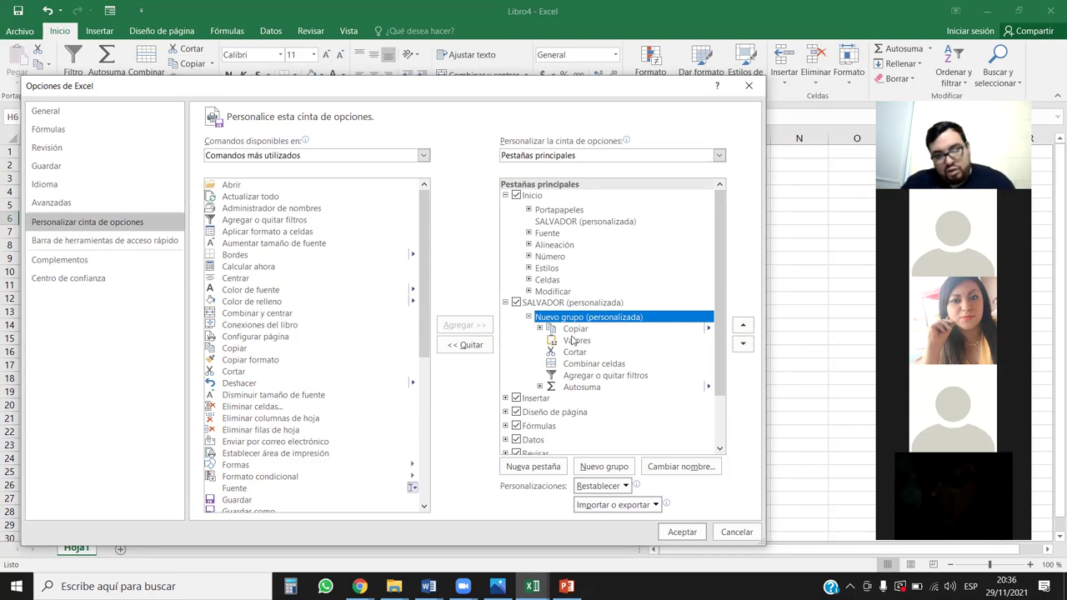
- Remove the empty SALVADOR (personalizada) group from Inicio, apply, and view the SALVADOR tab
{"action": "left_click", "coordinate": [554, 222]}
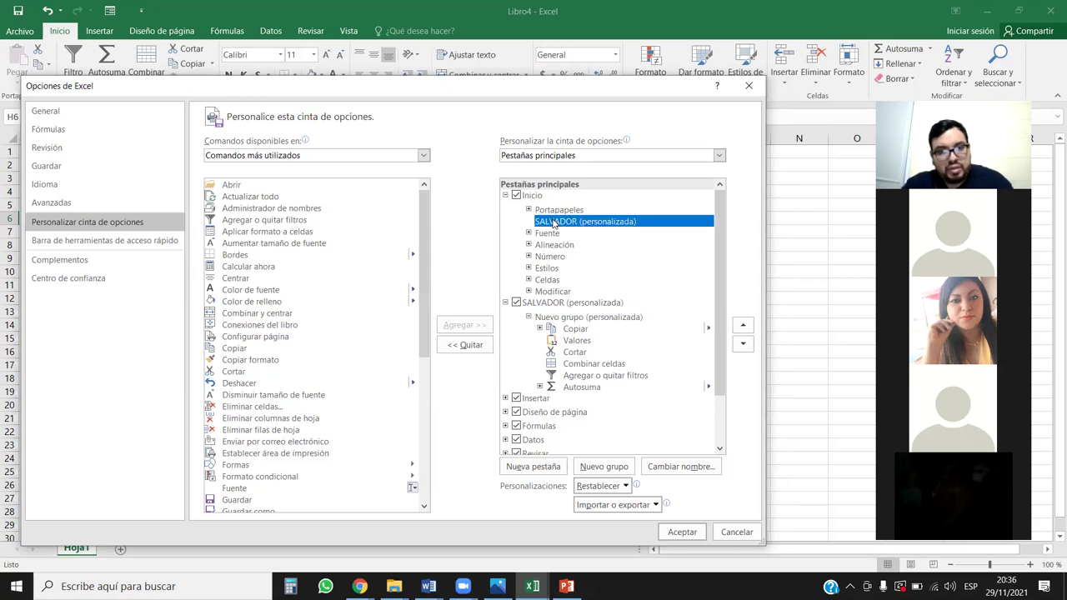
{"action": "right_click", "coordinate": [554, 221]}
{"action": "left_click", "coordinate": [589, 283]}
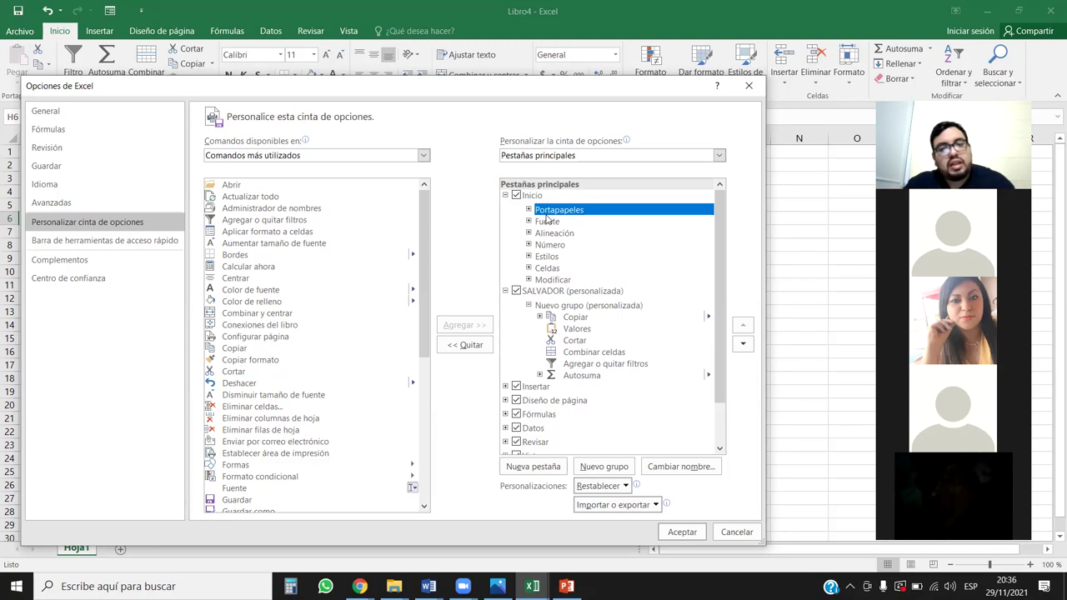
{"action": "left_click", "coordinate": [679, 532]}
{"action": "left_click", "coordinate": [108, 32]}
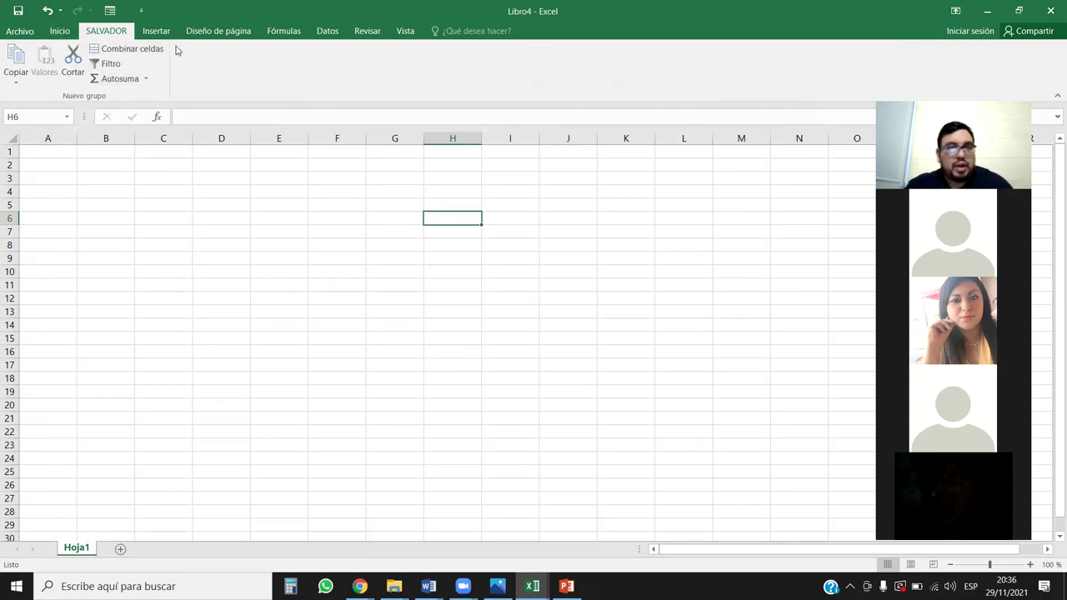
- Uncheck the SALVADOR tab in Customize Ribbon to hide it from the ribbon
{"action": "left_click", "coordinate": [18, 33]}
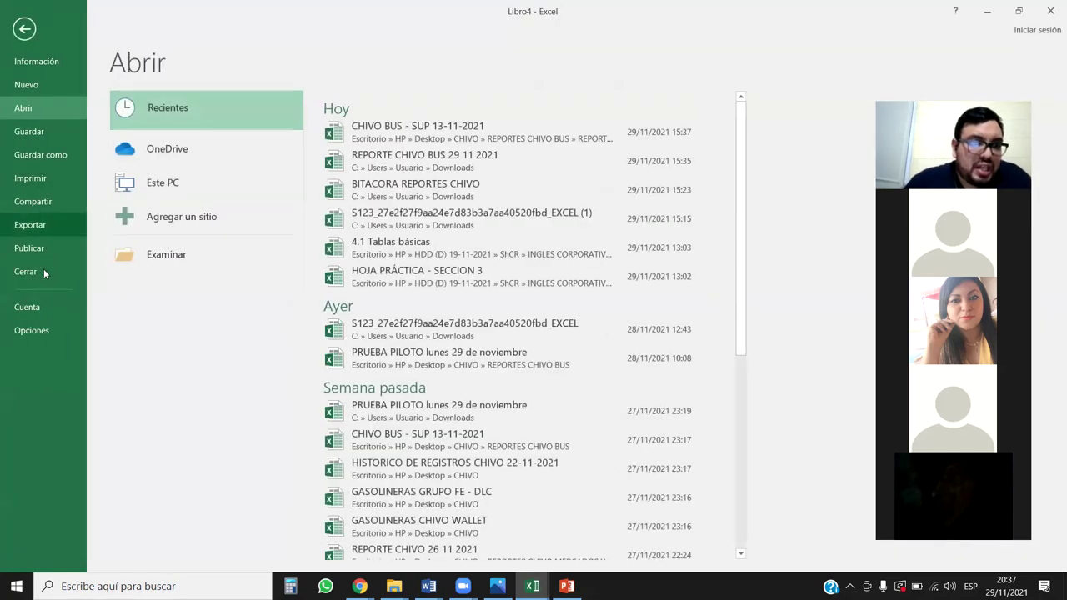
{"action": "left_click", "coordinate": [41, 327]}
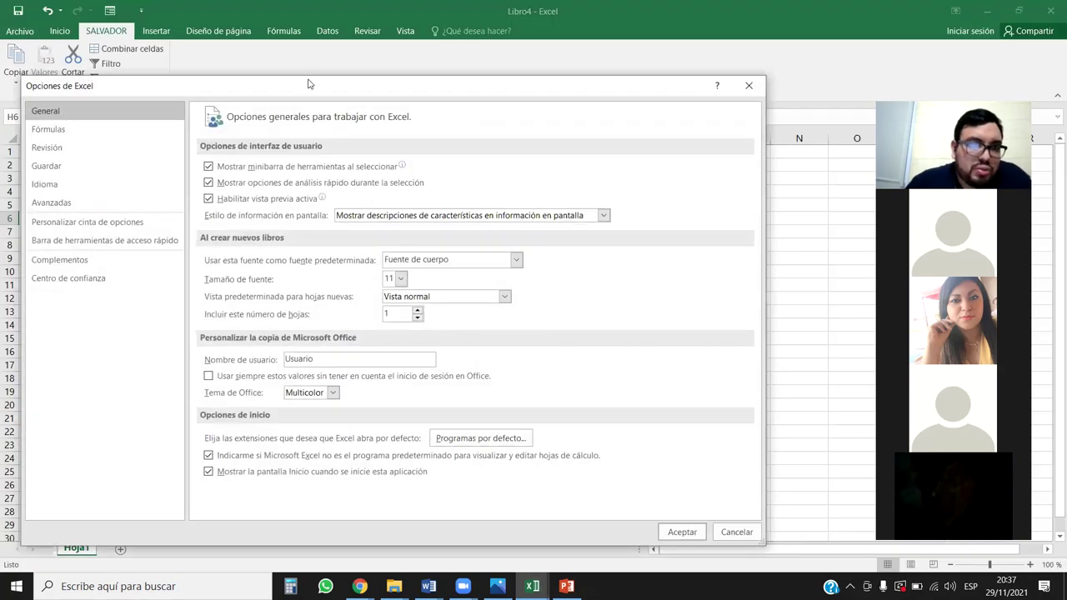
{"action": "left_click_drag", "start_coordinate": [308, 83], "coordinate": [321, 44]}
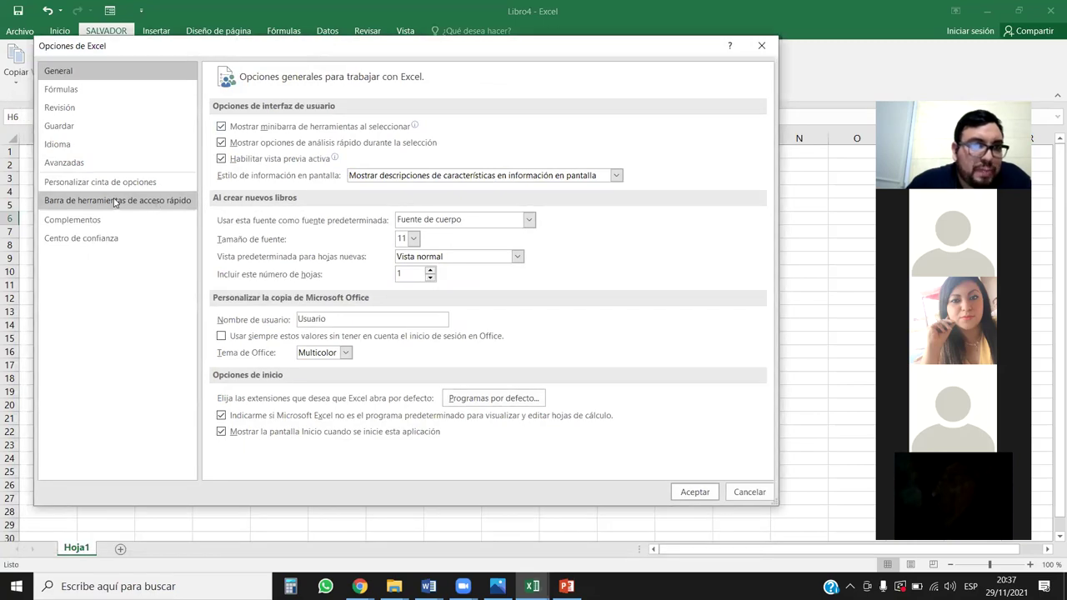
{"action": "left_click", "coordinate": [122, 182]}
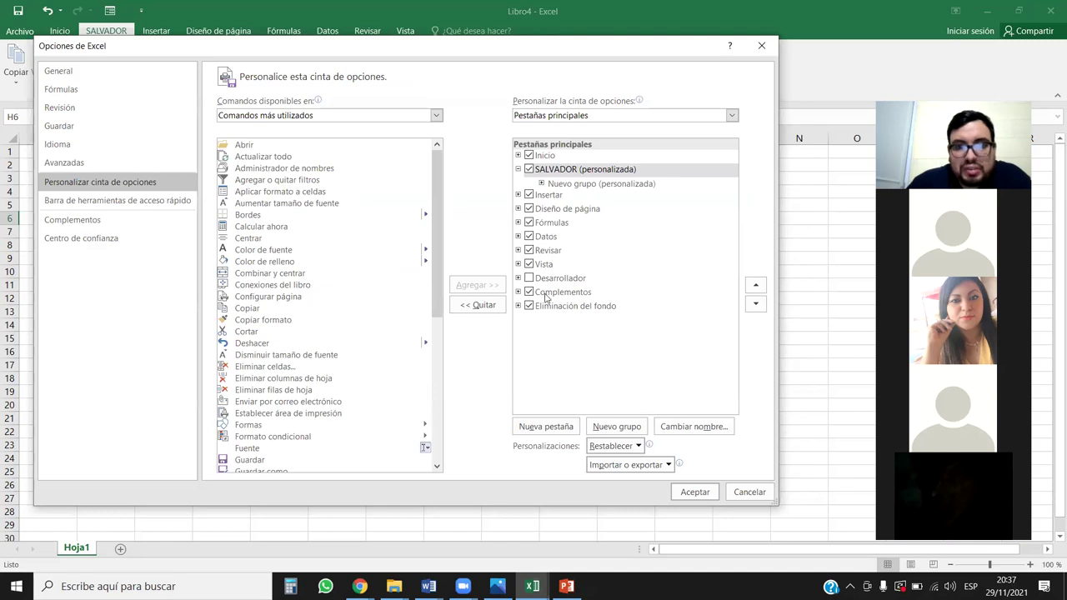
{"action": "left_click", "coordinate": [527, 171]}
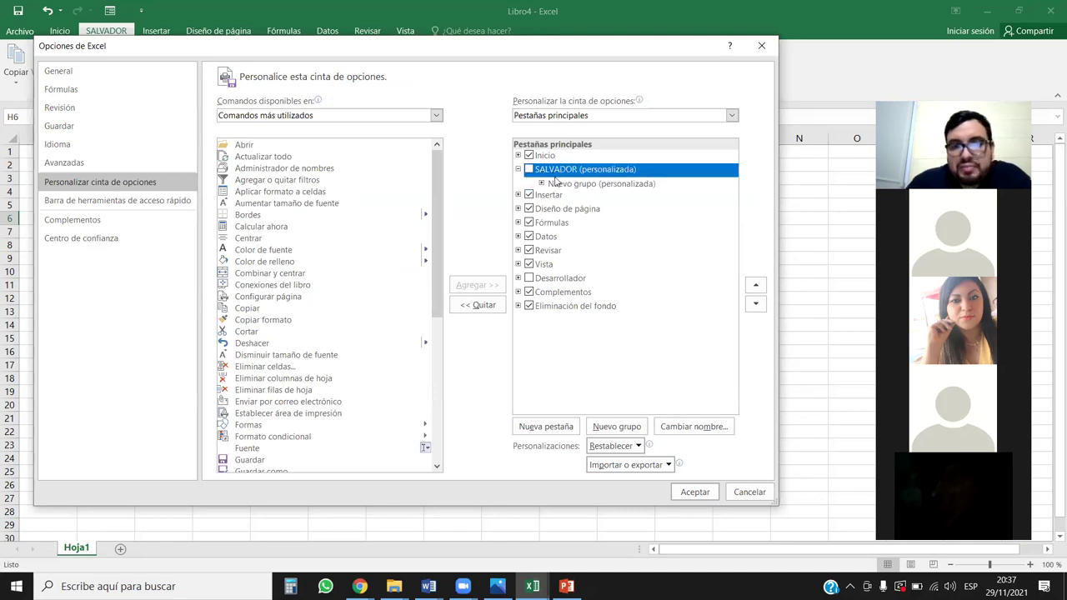
{"action": "left_click", "coordinate": [692, 492]}
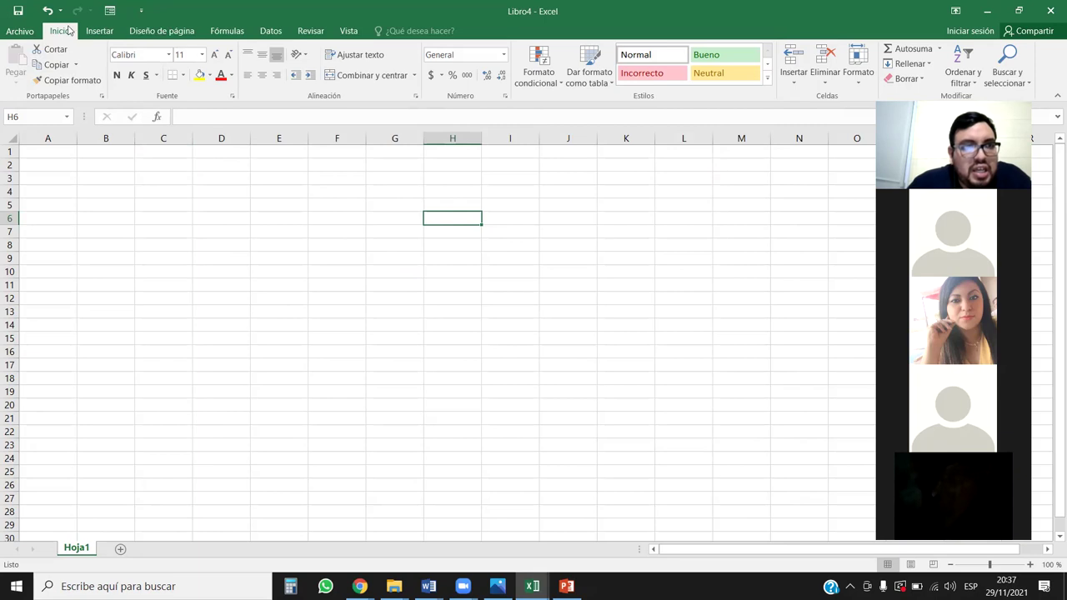
- Recheck SALVADOR in Customize Ribbon to restore the tab and view it
{"action": "left_click", "coordinate": [15, 32]}
{"action": "left_click", "coordinate": [44, 327]}
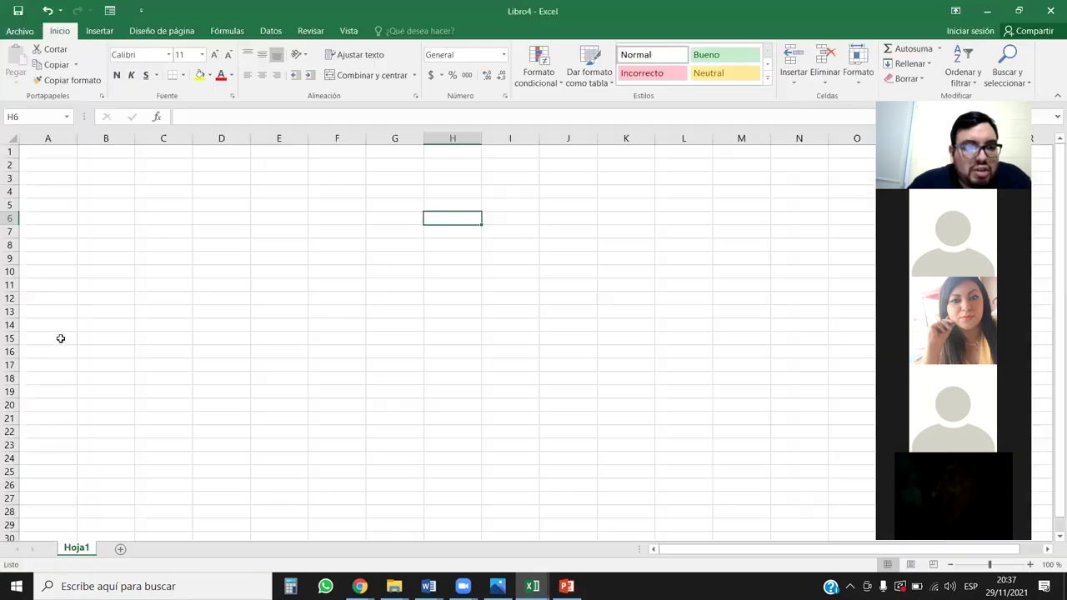
{"action": "left_click", "coordinate": [109, 182]}
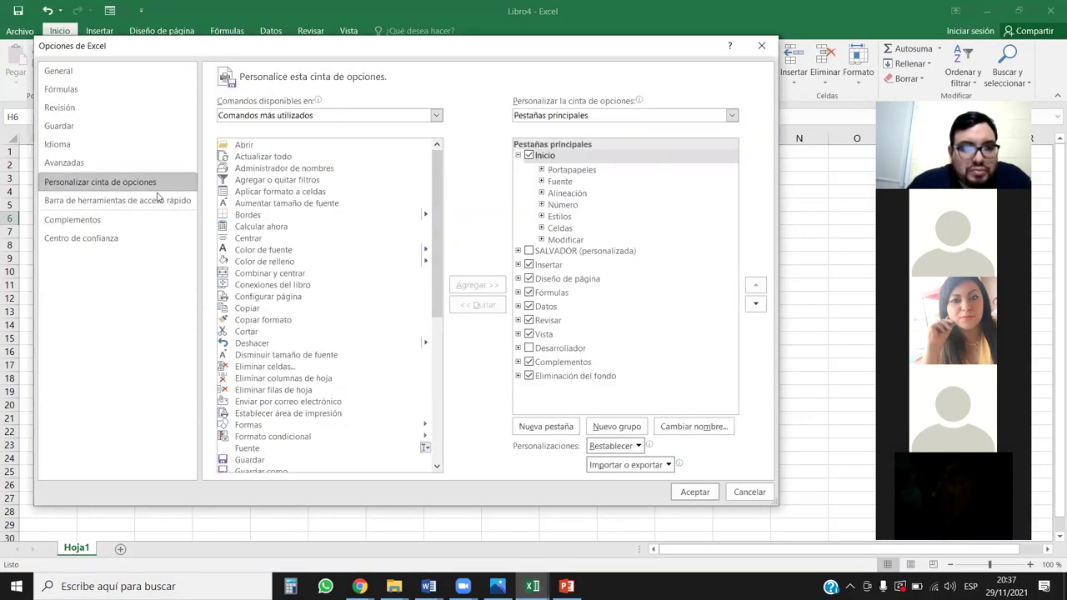
{"action": "left_click", "coordinate": [528, 251]}
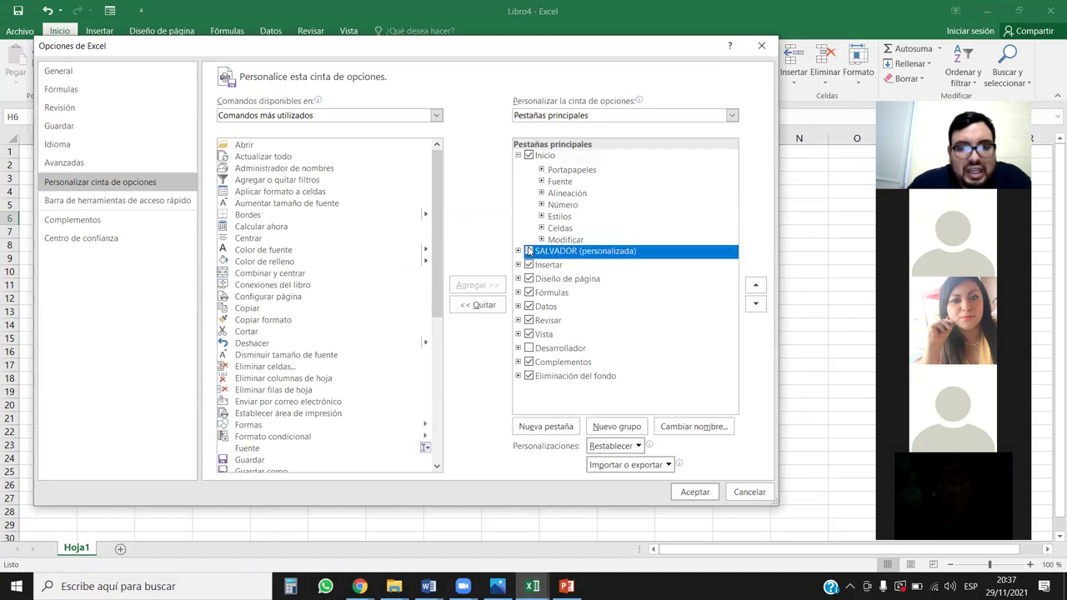
{"action": "left_click", "coordinate": [692, 492]}
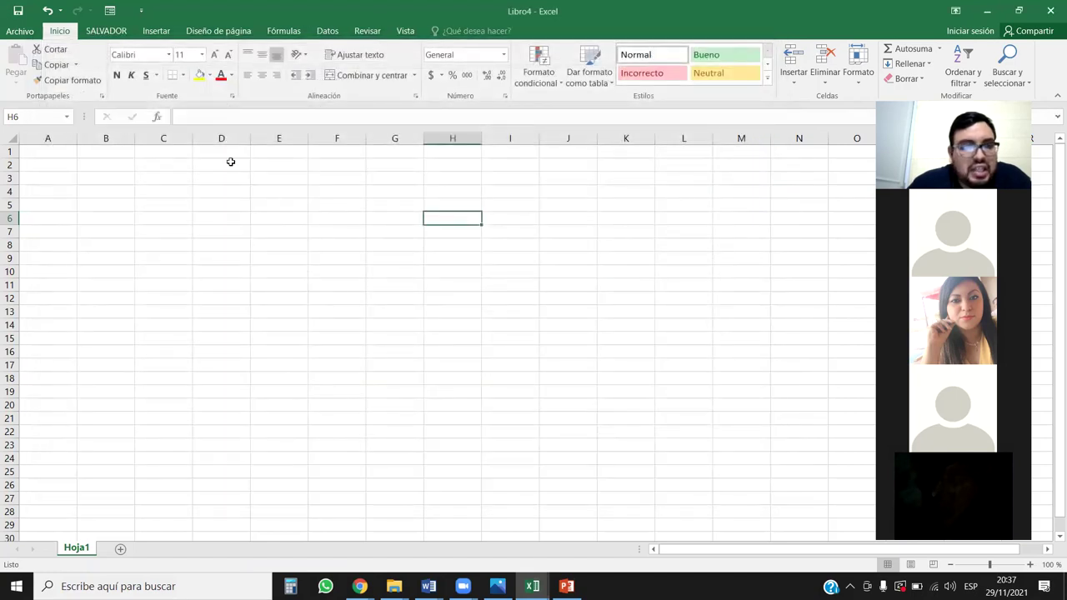
{"action": "left_click", "coordinate": [113, 35]}
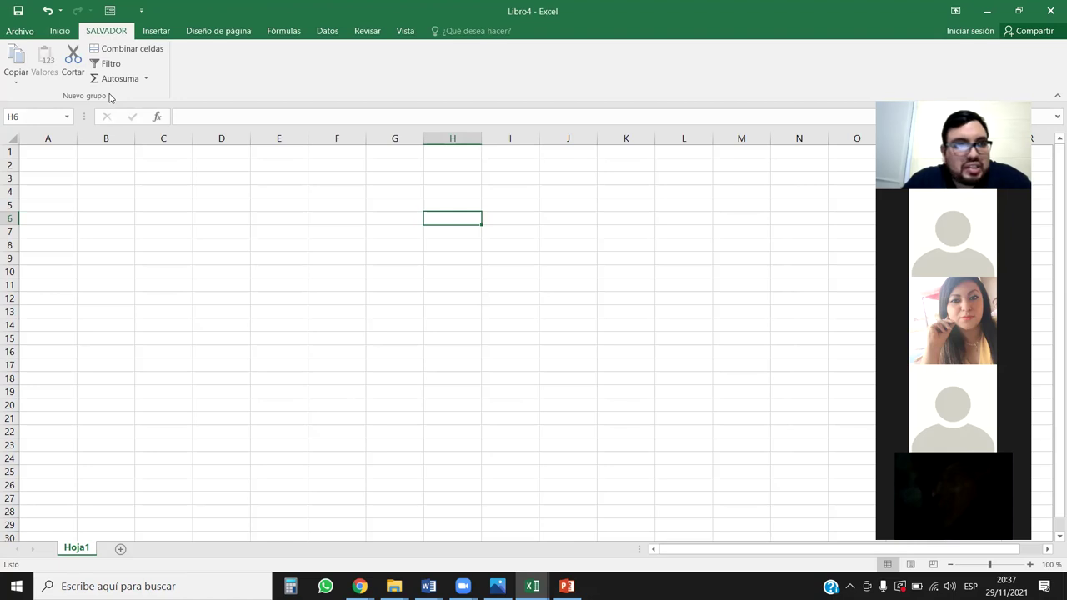
- Drag across the ribbon area, then bring the workbook window back into focus
{"action": "mouse_move", "coordinate": [3, 37]}
{"action": "left_mouse_down"}
{"action": "mouse_move", "coordinate": [1055, 109]}
{"action": "mouse_move", "coordinate": [1049, 102]}
{"action": "left_mouse_up"}
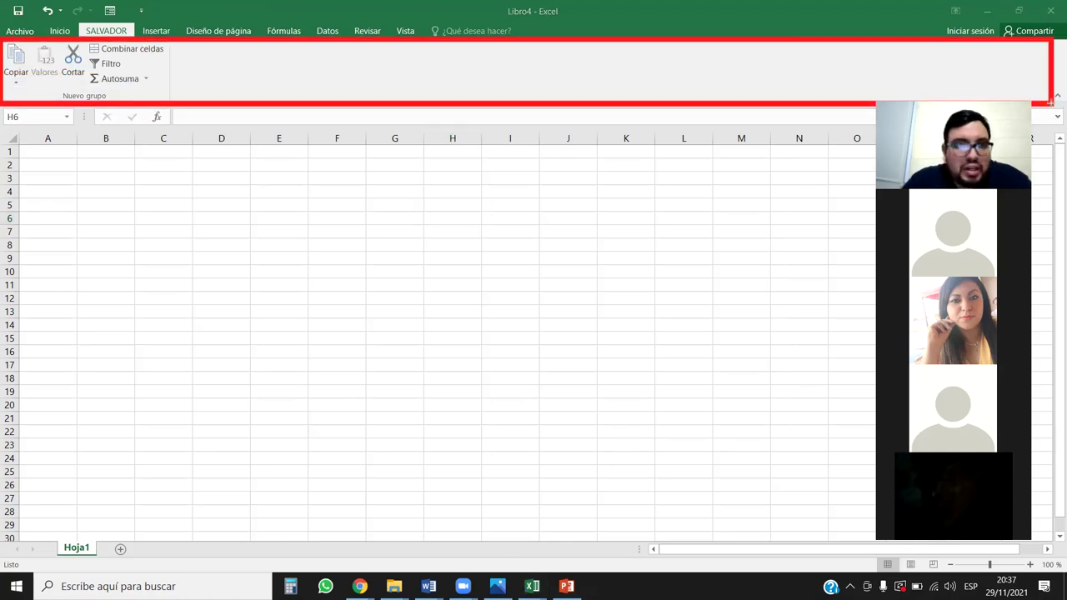
{"action": "left_click_drag", "start_coordinate": [48, 81], "coordinate": [122, 105]}
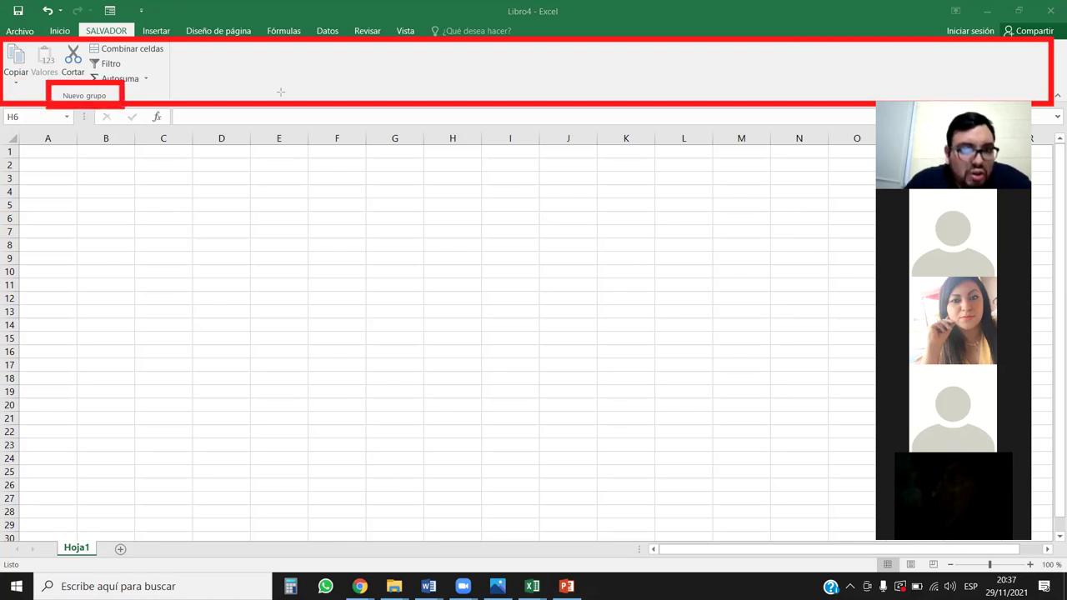
{"action": "left_click", "coordinate": [114, 77]}
{"action": "left_click", "coordinate": [205, 108]}
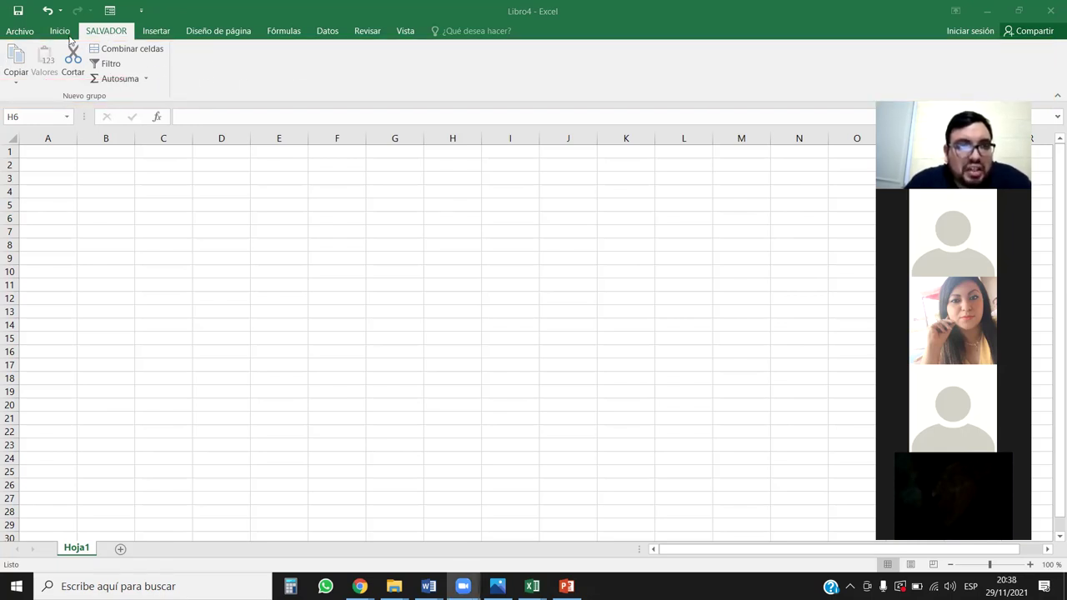
{"action": "left_click", "coordinate": [58, 31]}
- Browse SALVADOR, Insertar, Diseño de página, Fórmulas, Datos, Revisar, Vista and Inicio, ending on Insertar
{"action": "left_click", "coordinate": [106, 31]}
{"action": "left_click", "coordinate": [156, 30]}
{"action": "left_click", "coordinate": [213, 38]}
{"action": "left_click", "coordinate": [283, 33]}
{"action": "left_click", "coordinate": [326, 35]}
{"action": "left_click", "coordinate": [367, 34]}
{"action": "left_click", "coordinate": [407, 35]}
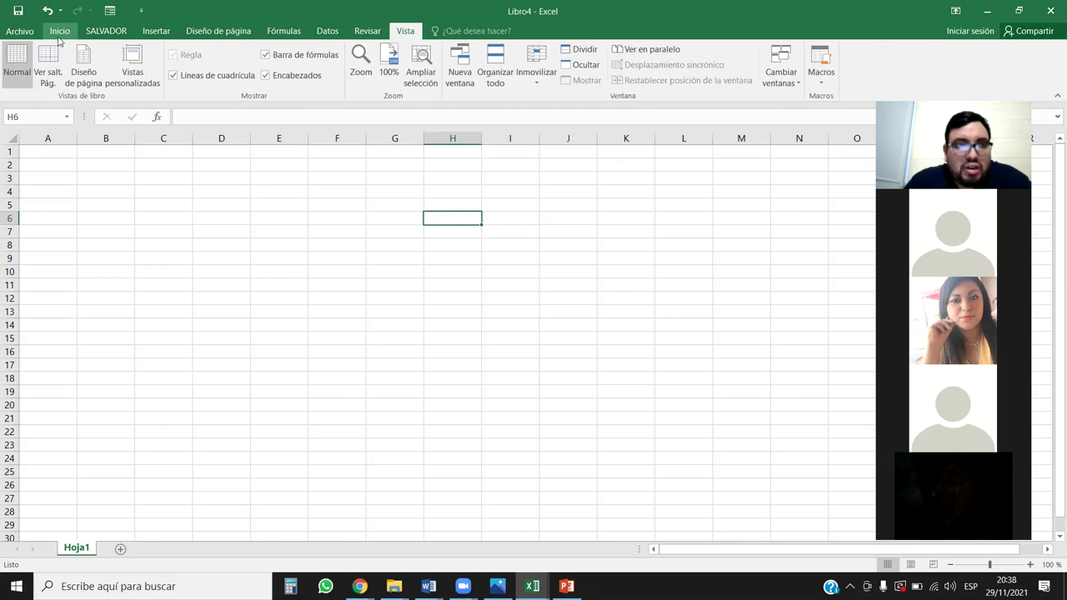
{"action": "left_click", "coordinate": [85, 33]}
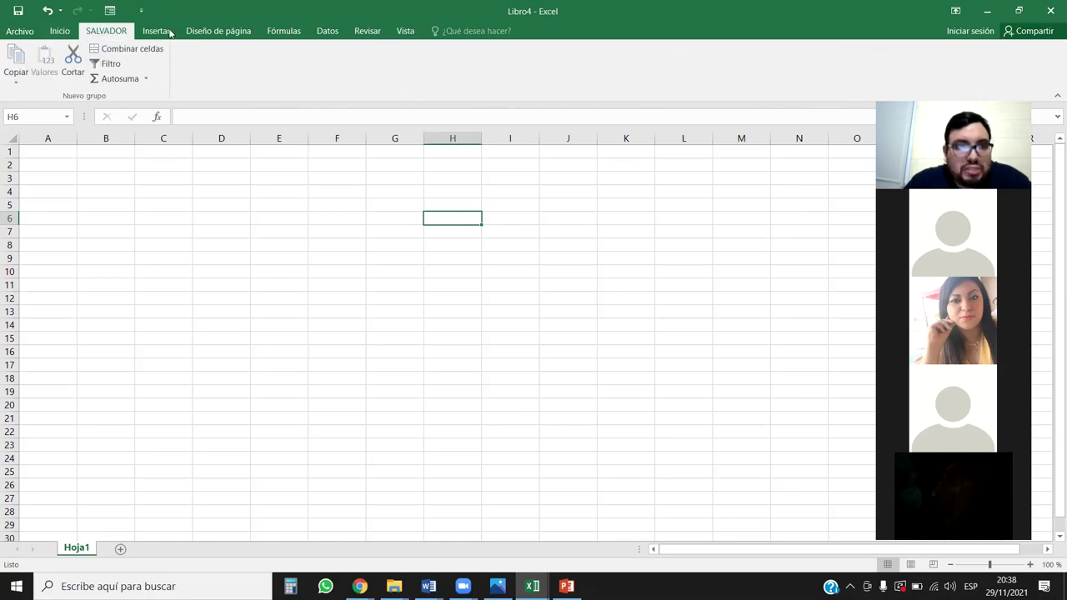
{"action": "left_click", "coordinate": [58, 34]}
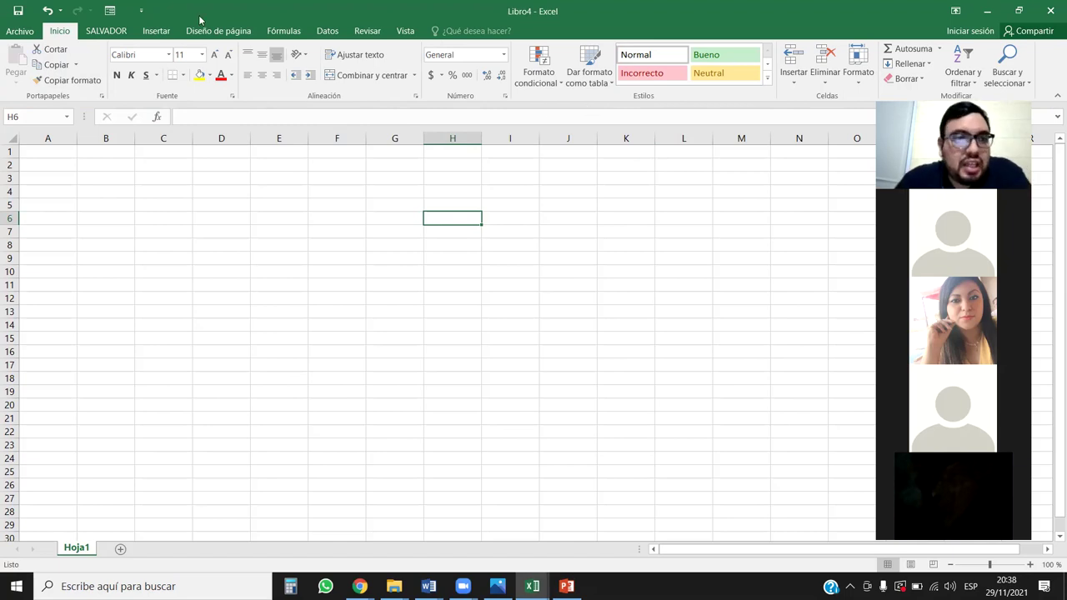
{"action": "left_click", "coordinate": [155, 31]}
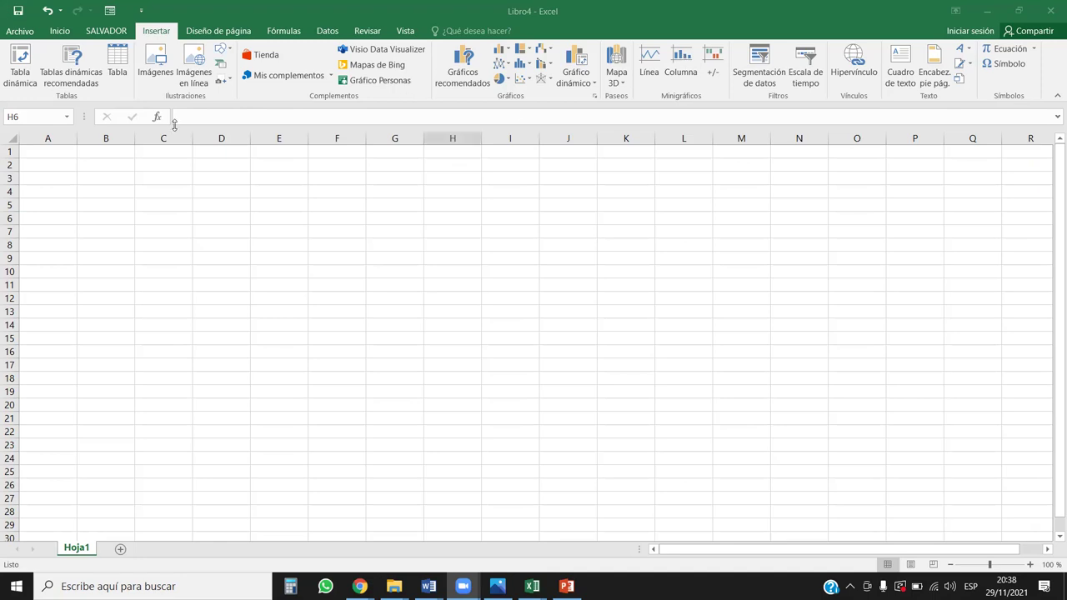
- In Customize Ribbon, remove the Complementos group from the Insertar tab
{"action": "left_click", "coordinate": [20, 31]}
{"action": "left_click", "coordinate": [41, 328]}
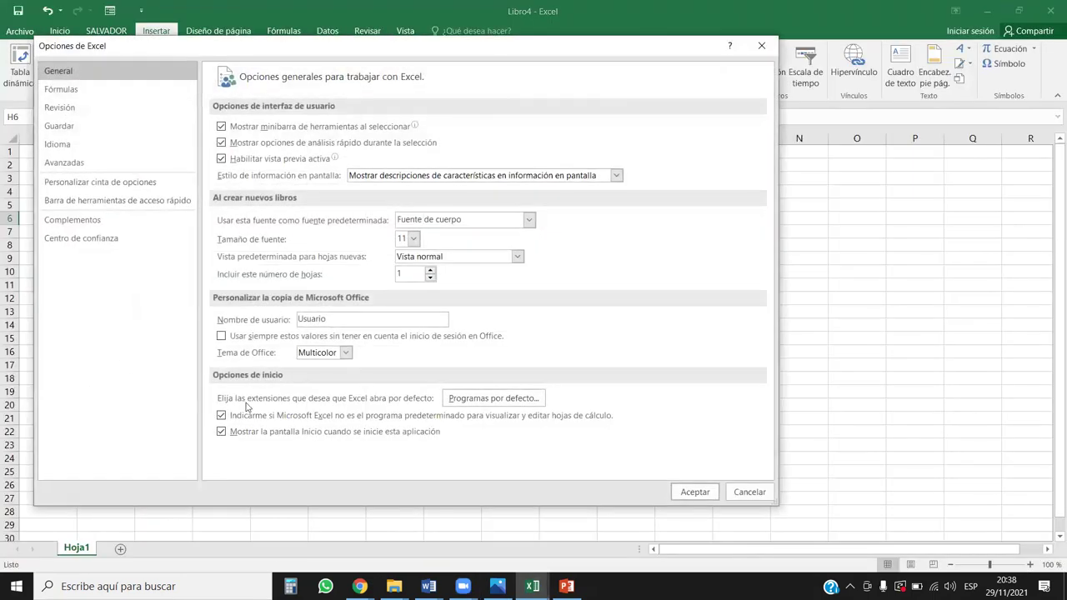
{"action": "left_click", "coordinate": [108, 182]}
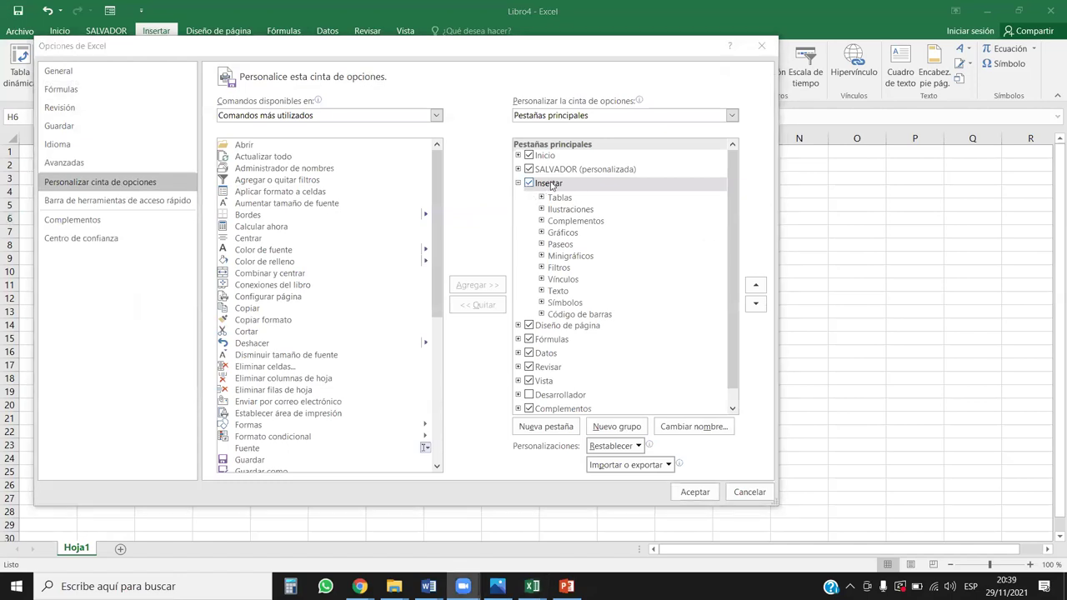
{"action": "left_click", "coordinate": [570, 224]}
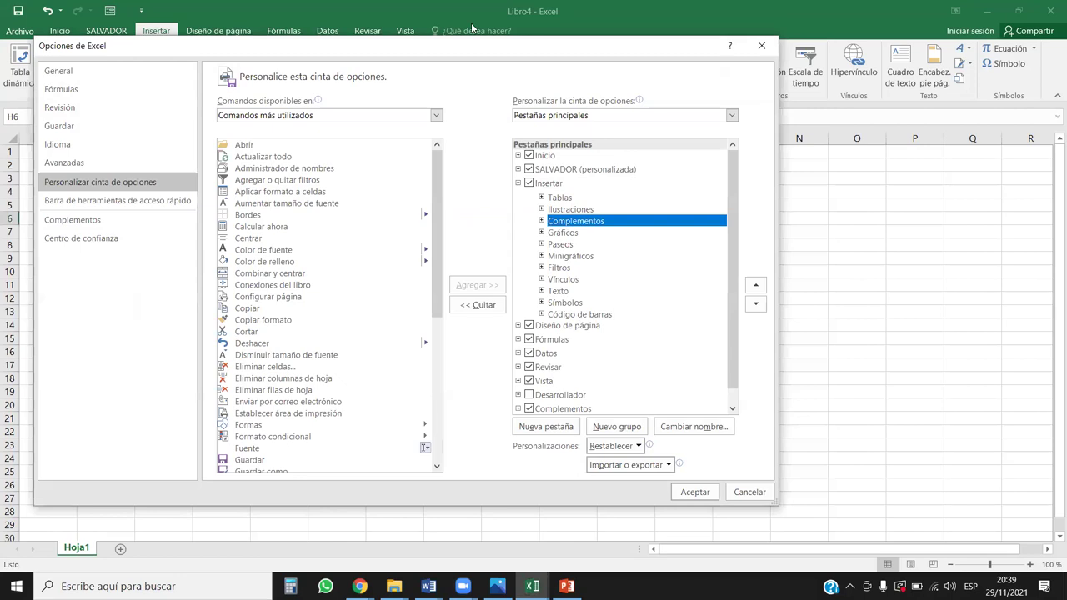
{"action": "left_click", "coordinate": [541, 220]}
{"action": "right_click", "coordinate": [563, 222]}
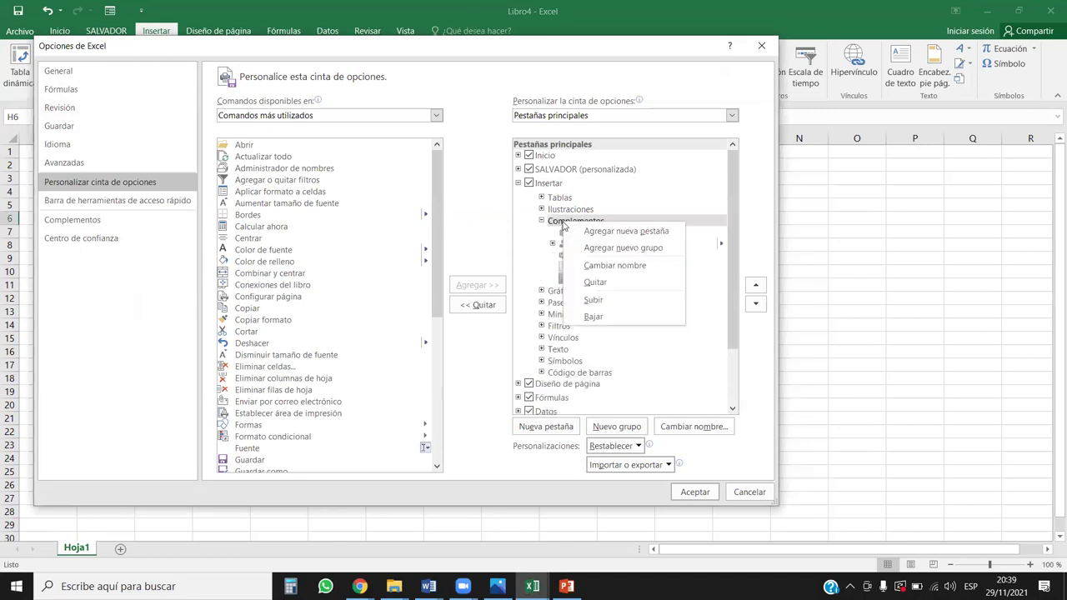
{"action": "left_click", "coordinate": [619, 283]}
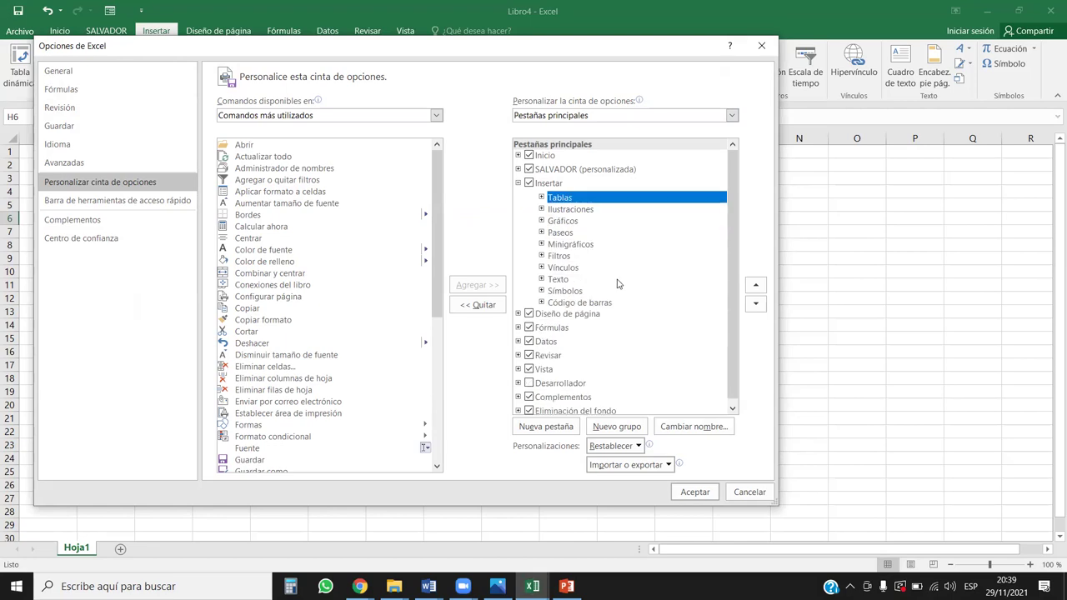
{"action": "left_click_drag", "start_coordinate": [553, 59], "coordinate": [553, 64]}
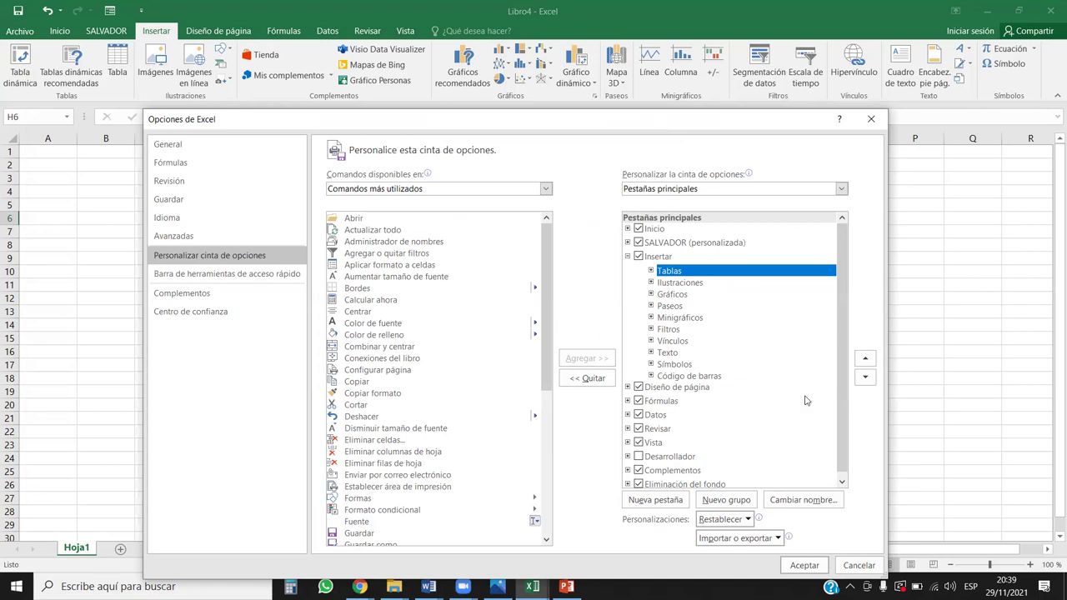
- Collapse Insertar and review the groups under SALVADOR and Inicio in the ribbon list
{"action": "left_click", "coordinate": [628, 255]}
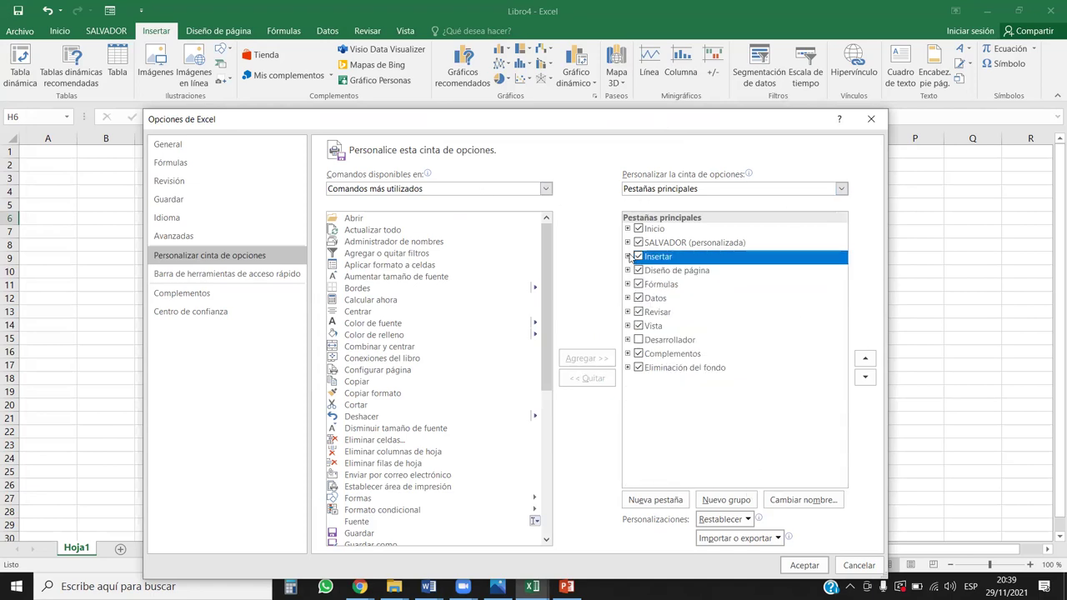
{"action": "left_click", "coordinate": [627, 242]}
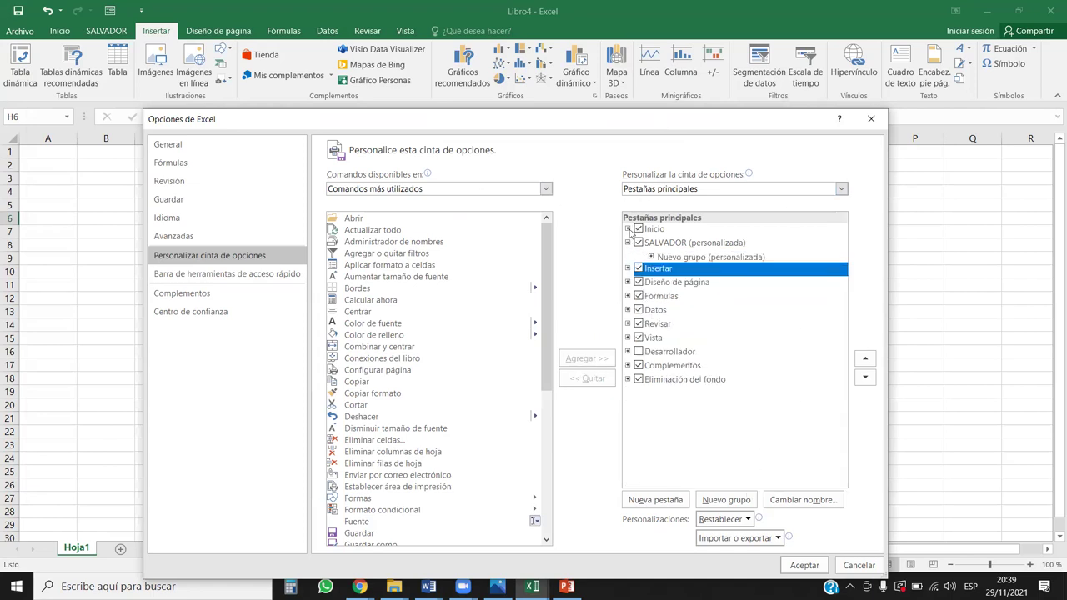
{"action": "left_click", "coordinate": [627, 228]}
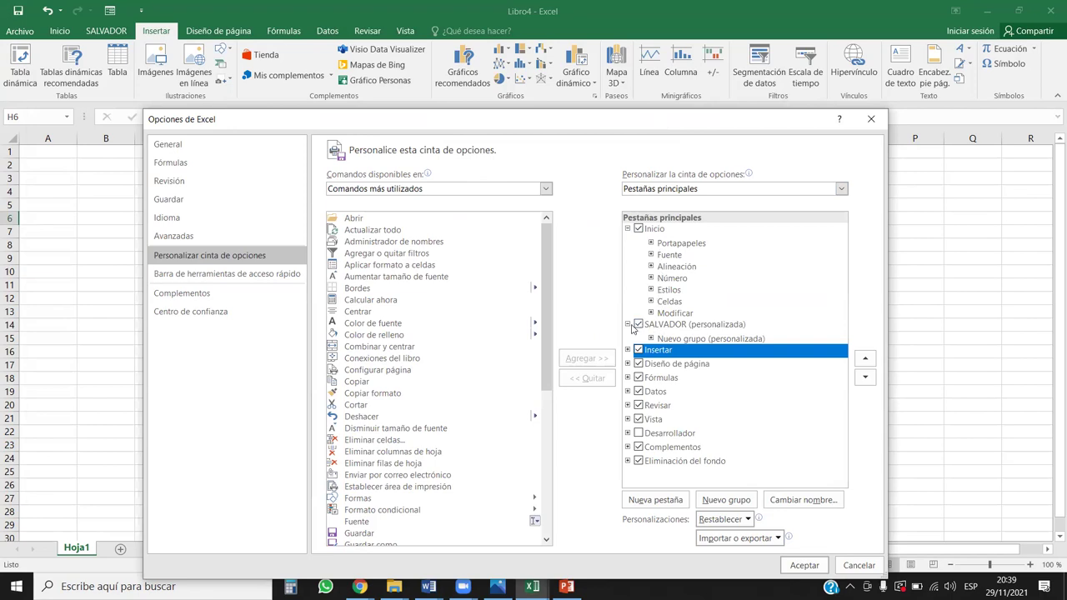
{"action": "left_click", "coordinate": [627, 324]}
{"action": "left_click", "coordinate": [628, 229]}
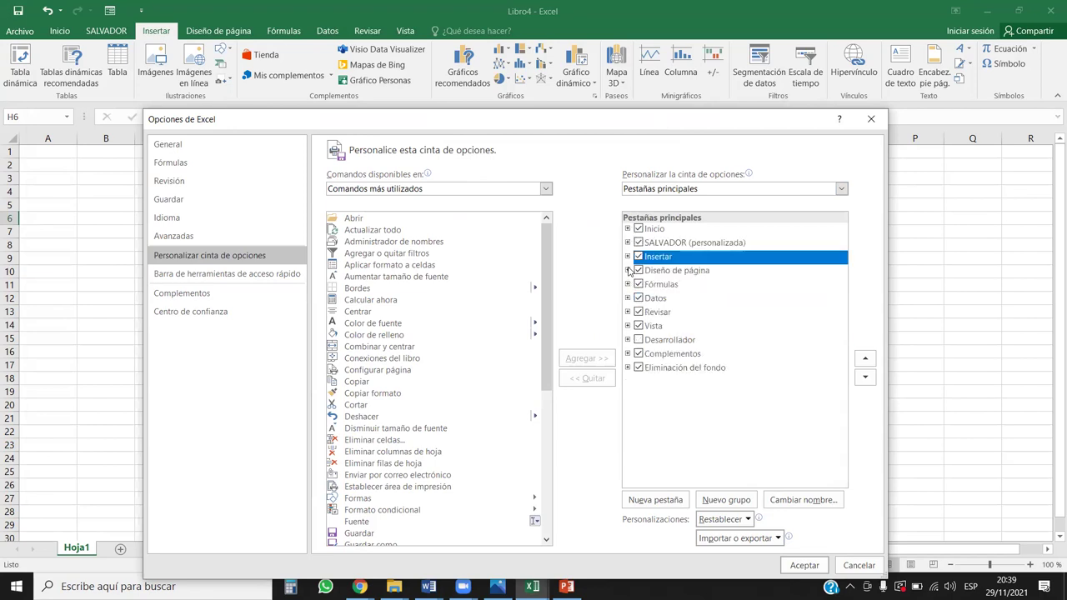
- Inspect Diseño de página and Fórmulas' Cálculo group, then apply the ribbon changes
{"action": "left_click", "coordinate": [627, 270]}
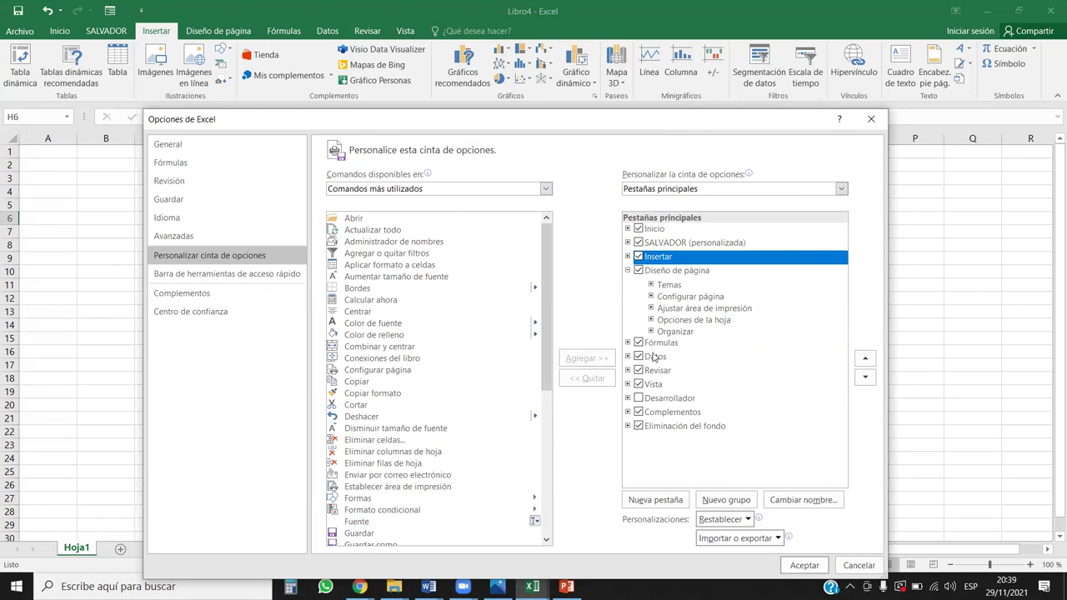
{"action": "left_click", "coordinate": [627, 343]}
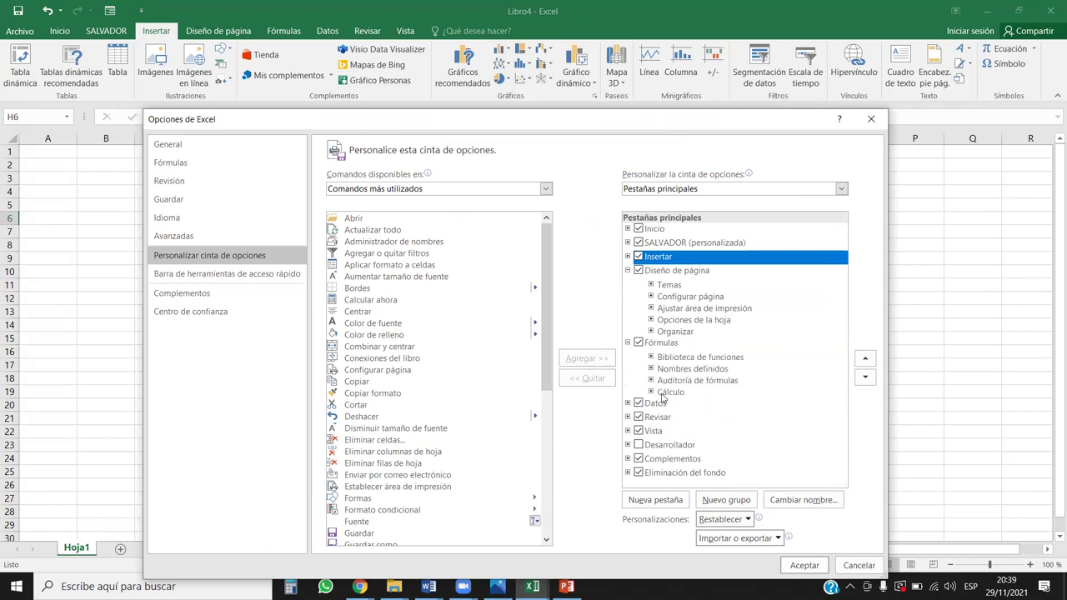
{"action": "left_click", "coordinate": [667, 393]}
{"action": "left_click", "coordinate": [651, 392]}
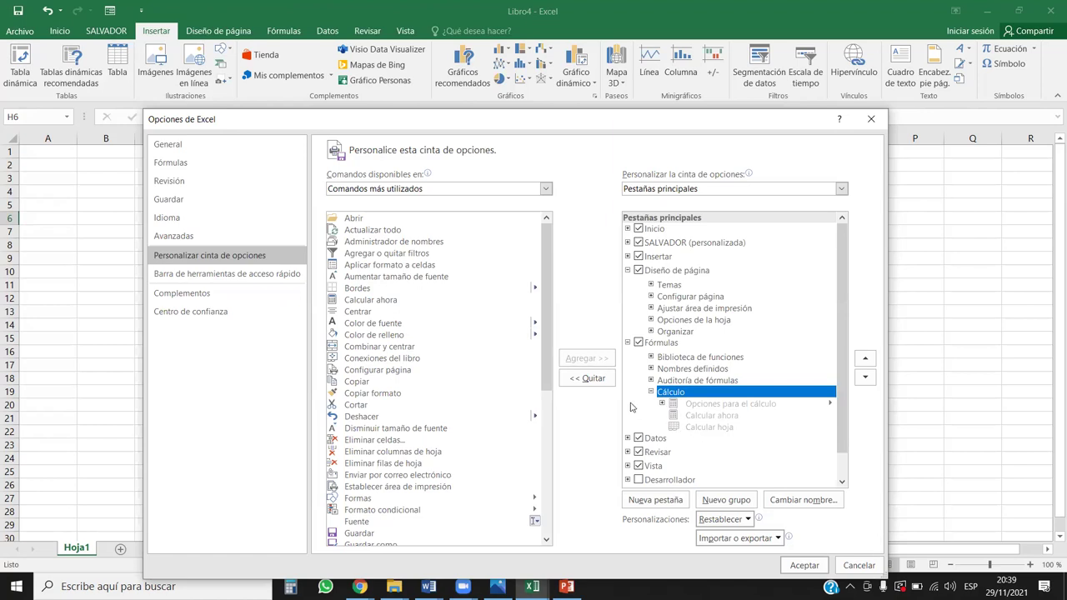
{"action": "left_click", "coordinate": [651, 392]}
{"action": "left_click", "coordinate": [627, 342]}
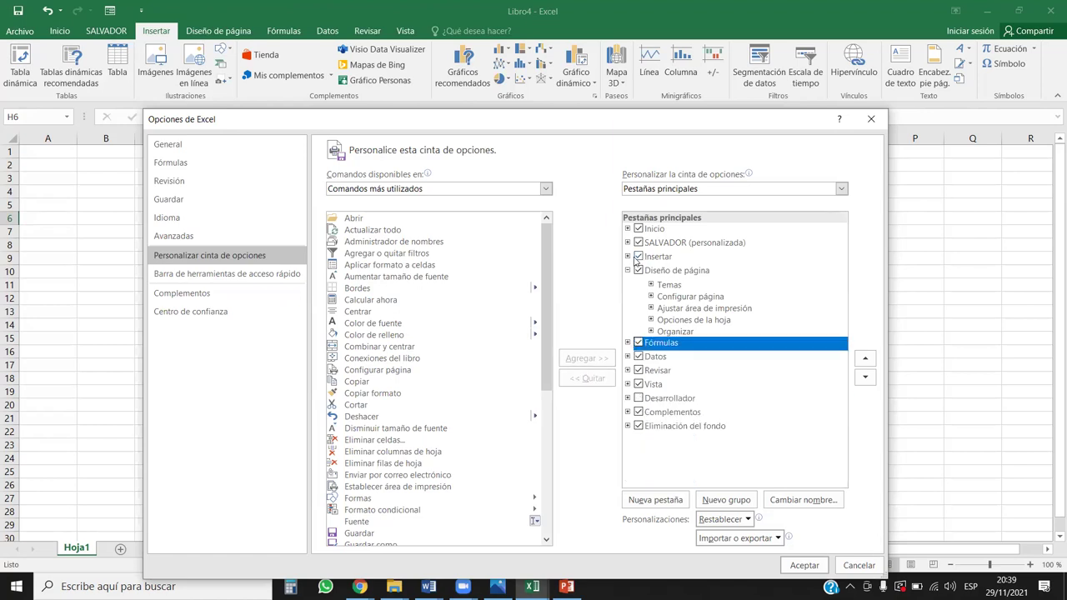
{"action": "left_click", "coordinate": [628, 270]}
{"action": "left_click", "coordinate": [806, 570]}
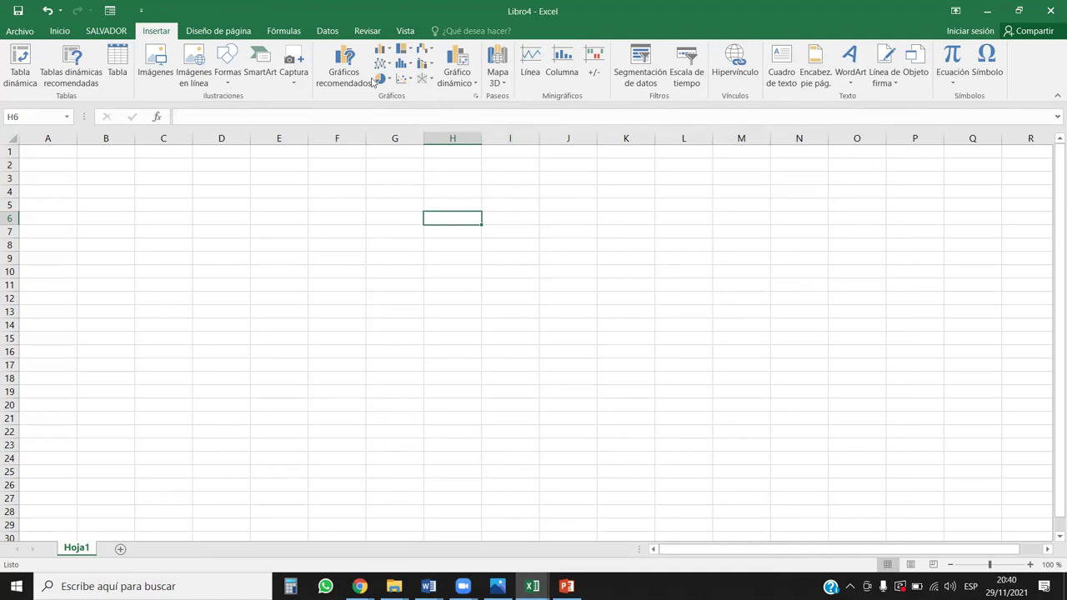
- Reopen Customize Ribbon, collapse Insertar and expand Inicio's group list
{"action": "left_click", "coordinate": [24, 33]}
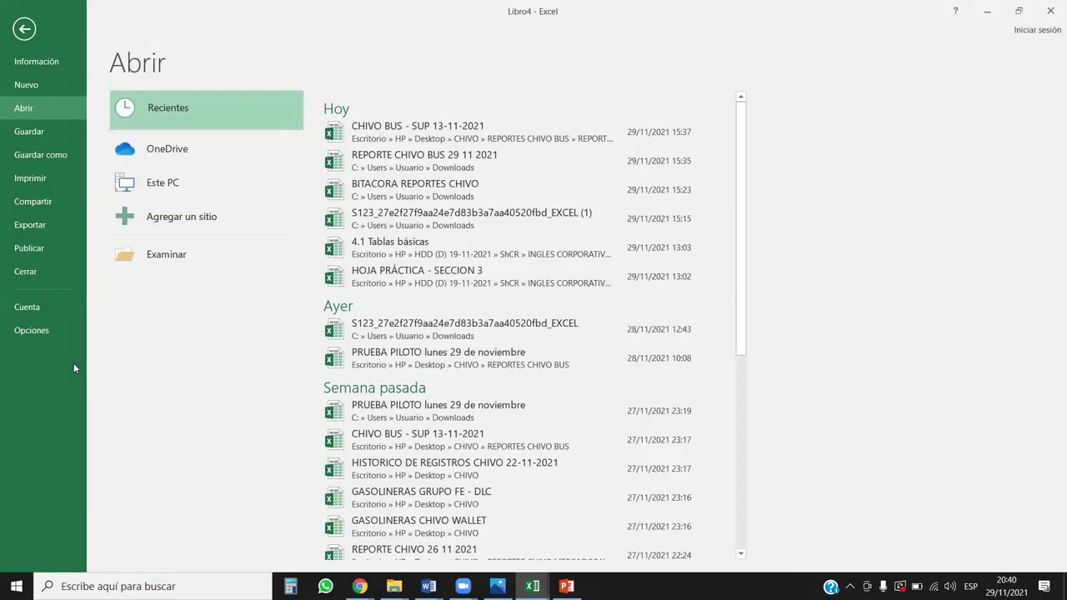
{"action": "left_click", "coordinate": [31, 330]}
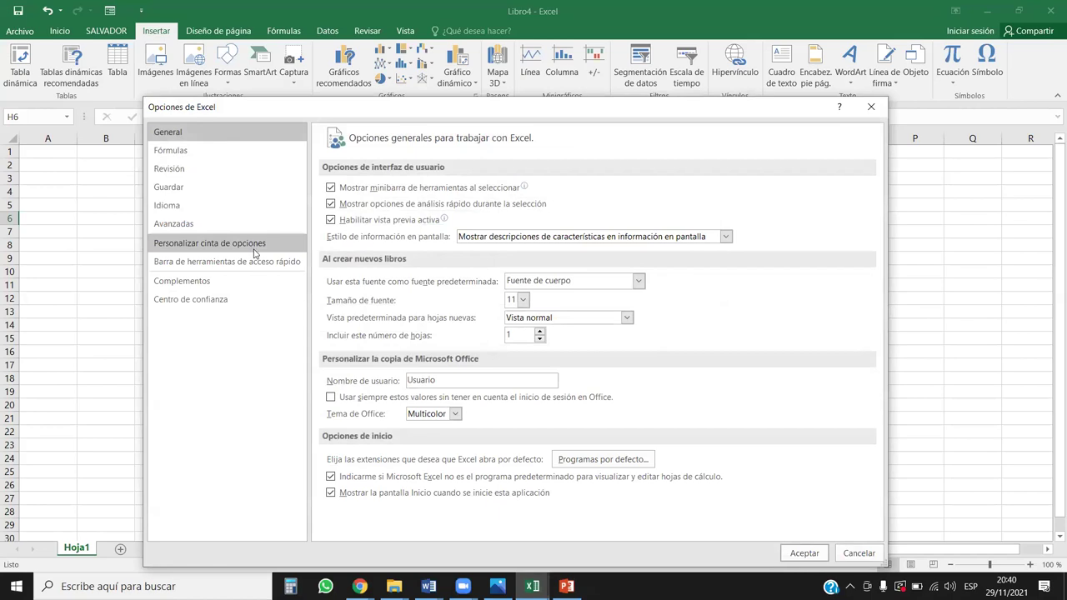
{"action": "left_click", "coordinate": [254, 251]}
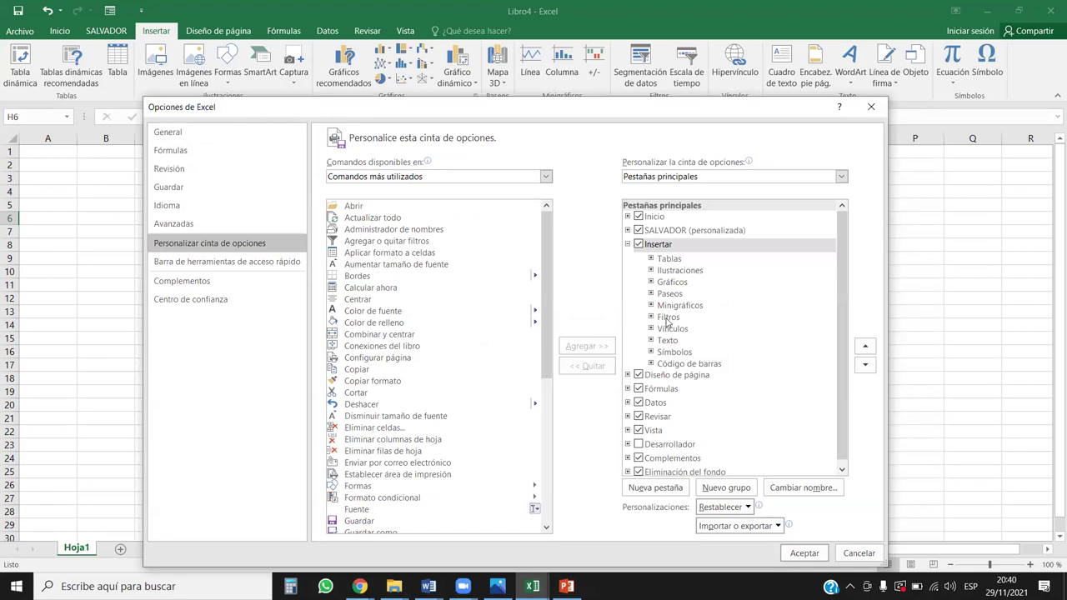
{"action": "left_click", "coordinate": [627, 244]}
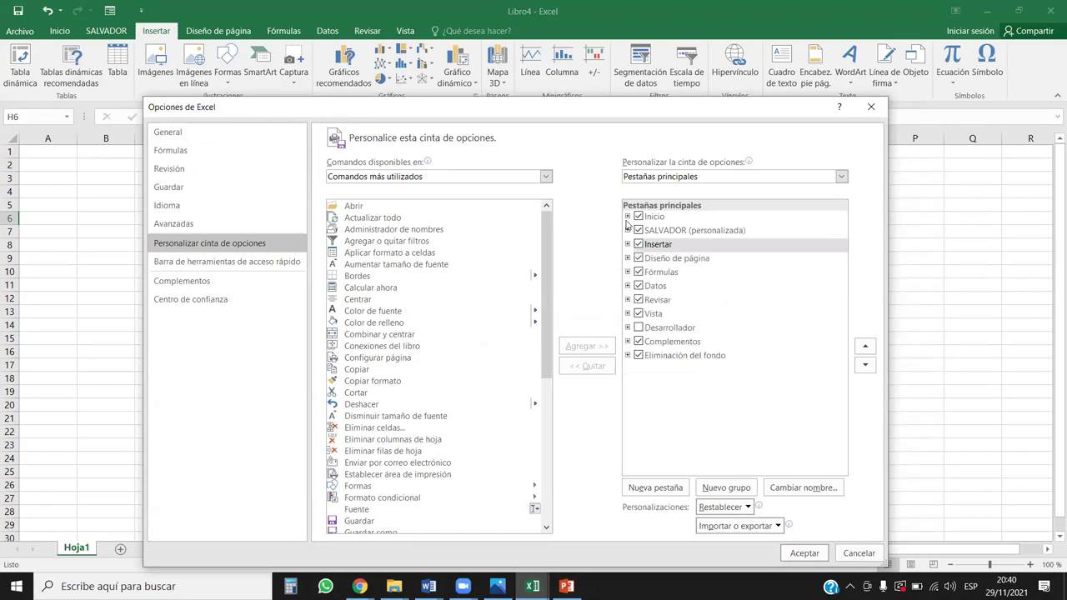
{"action": "left_click", "coordinate": [628, 217]}
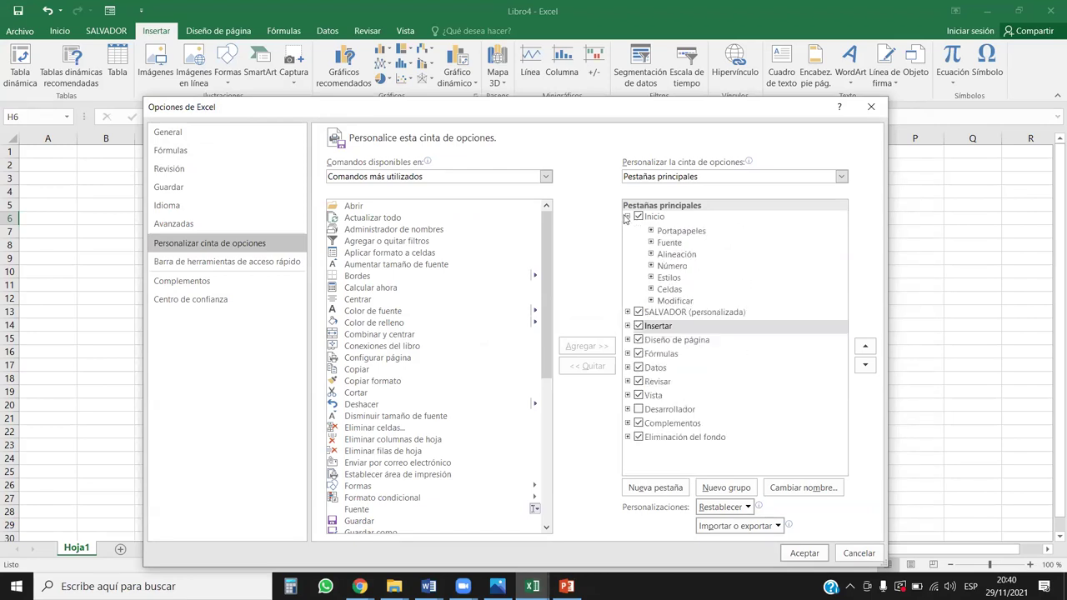
- Remove Portapapeles, Fuente, Alineación, Número, Estilos, Celdas and Modificar from Inicio and apply
{"action": "left_click", "coordinate": [677, 232]}
{"action": "left_click", "coordinate": [600, 366]}
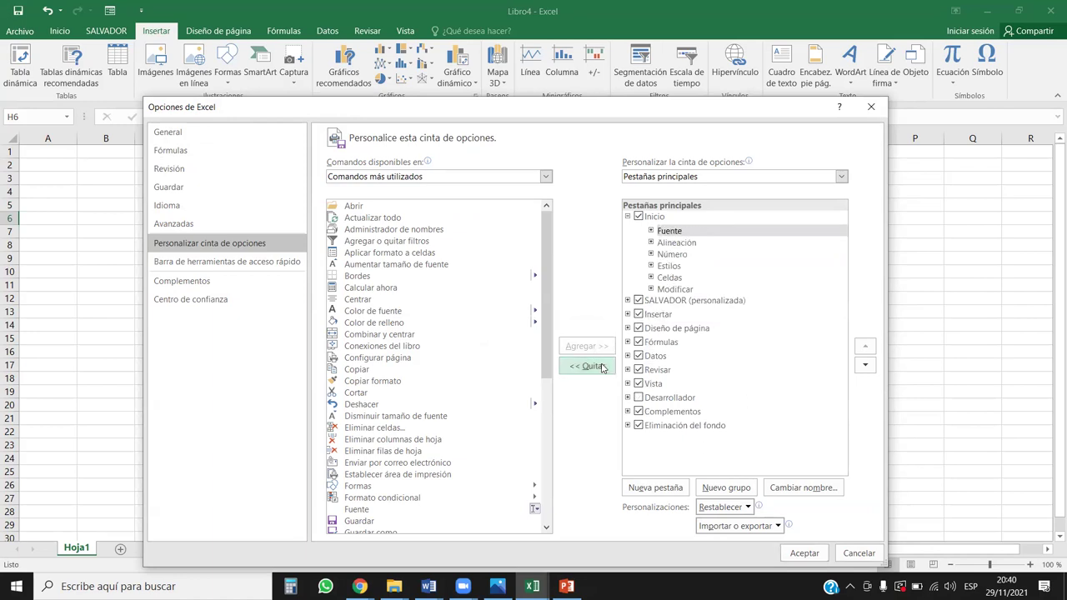
{"action": "left_click", "coordinate": [600, 366]}
{"action": "left_click", "coordinate": [600, 367]}
{"action": "left_click", "coordinate": [600, 367]}
{"action": "left_click", "coordinate": [602, 369]}
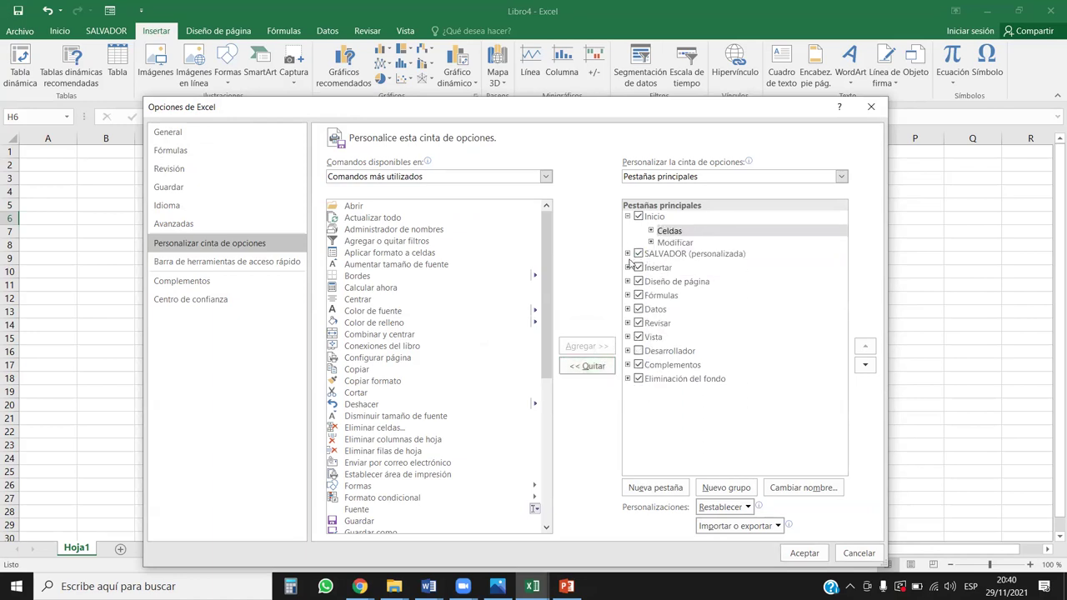
{"action": "left_click", "coordinate": [587, 366]}
{"action": "left_click", "coordinate": [587, 367]}
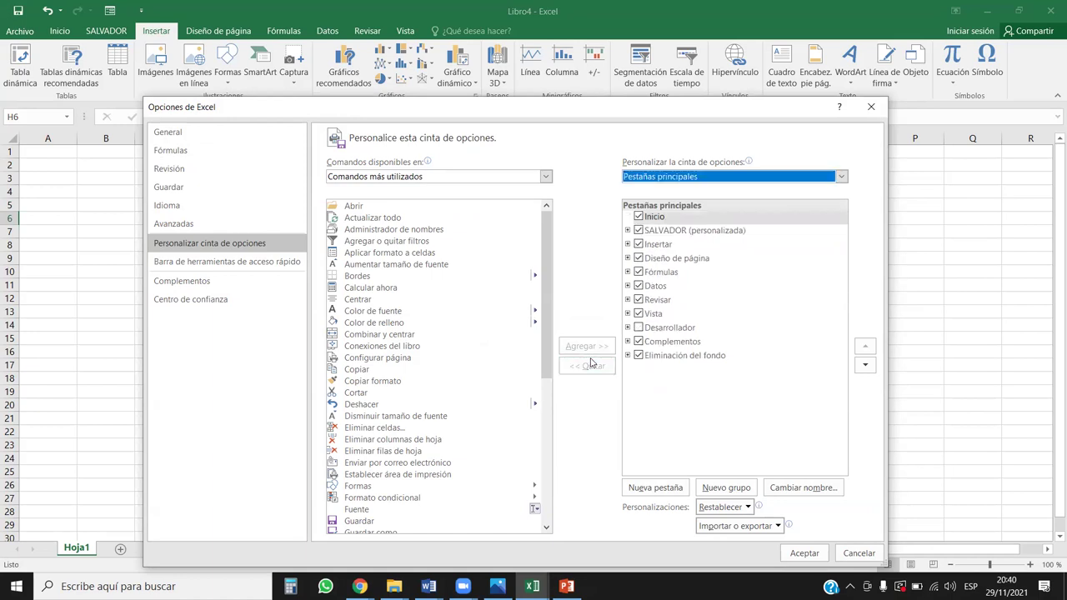
{"action": "left_click", "coordinate": [804, 553]}
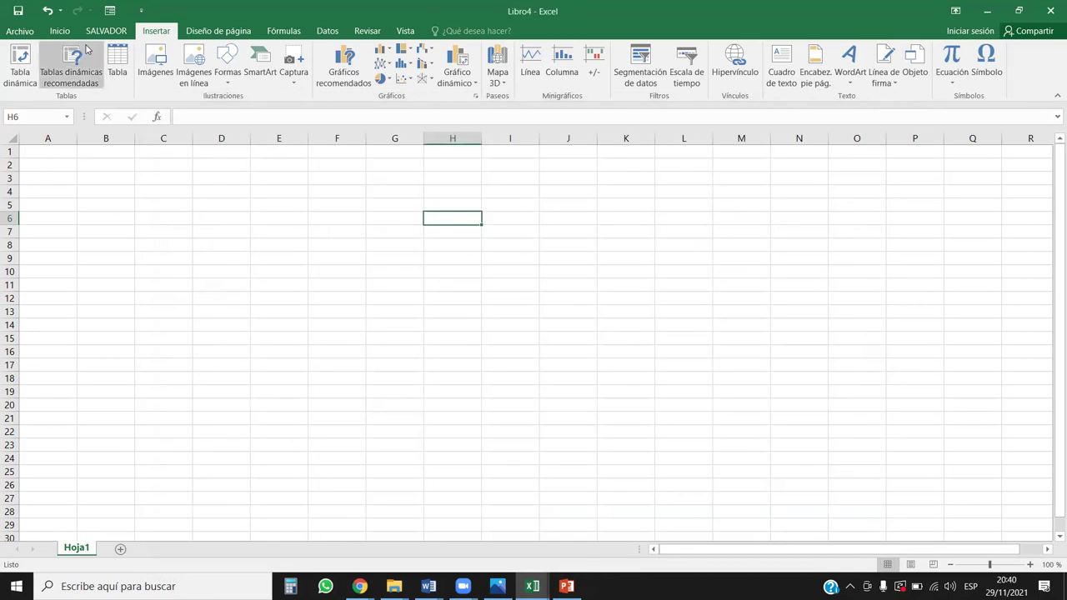
- Compare the empty Inicio tab with SALVADOR and Insertar, then return to the File area
{"action": "left_click", "coordinate": [63, 32]}
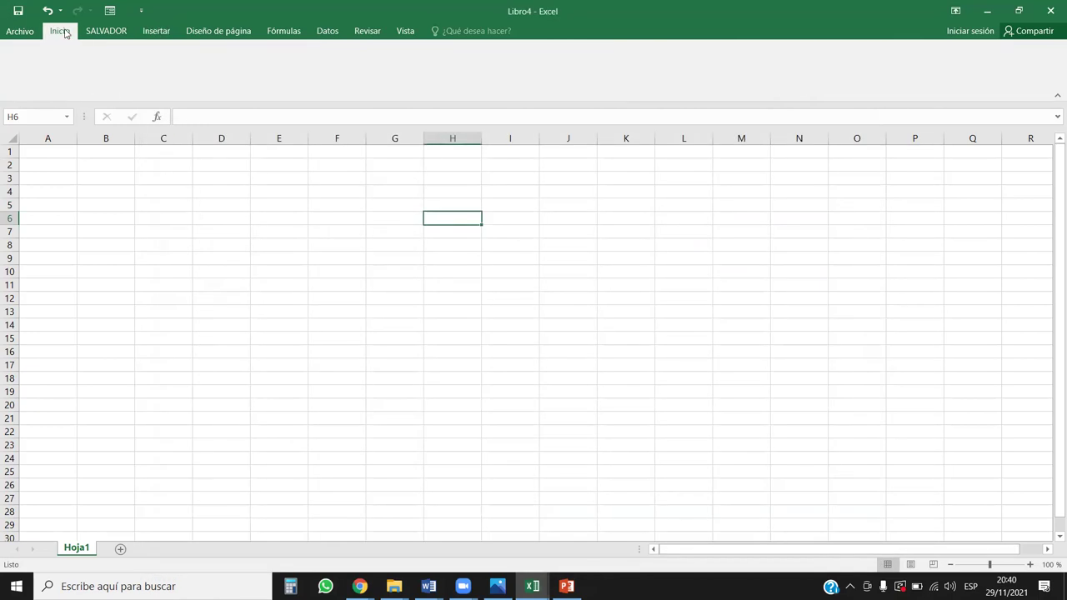
{"action": "left_click", "coordinate": [106, 33]}
{"action": "left_click", "coordinate": [159, 33]}
{"action": "left_click", "coordinate": [95, 32]}
{"action": "left_click", "coordinate": [71, 32]}
{"action": "left_click", "coordinate": [148, 35]}
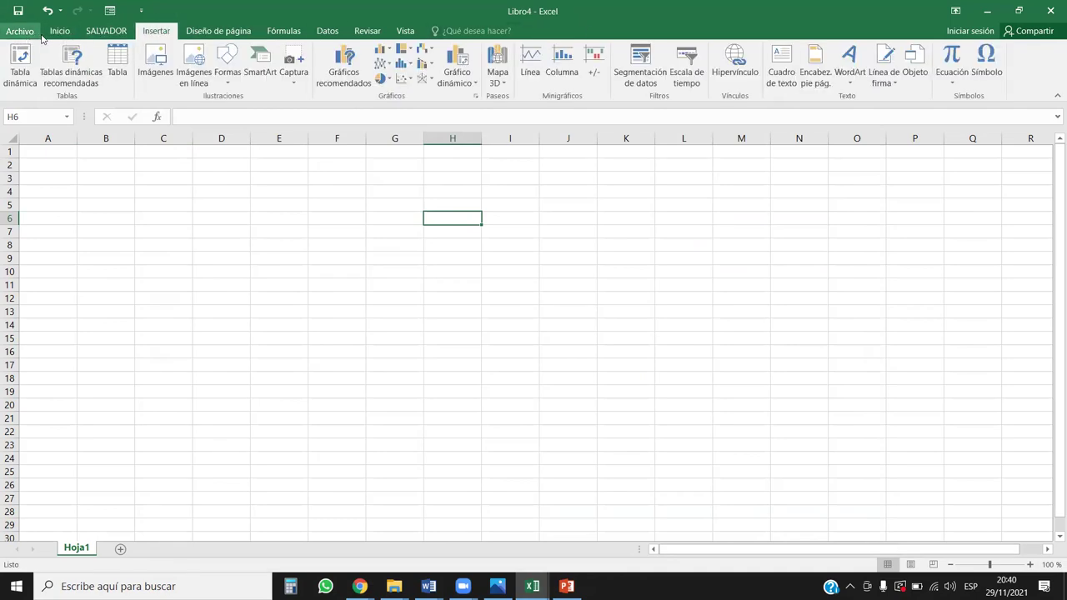
{"action": "left_click", "coordinate": [52, 36]}
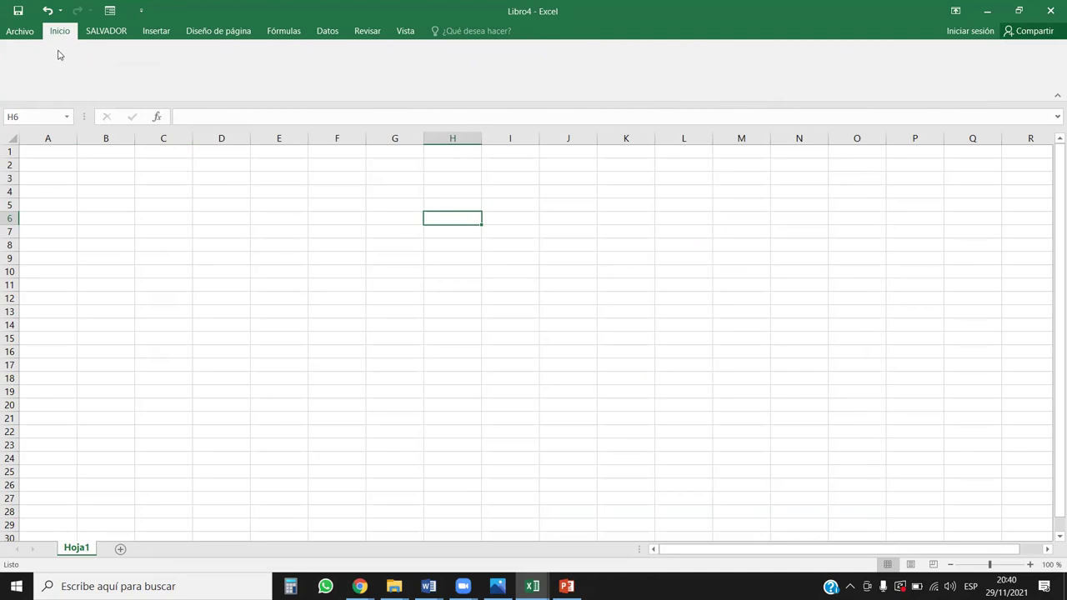
{"action": "left_click", "coordinate": [9, 32]}
- Open Excel Options at Personalizar cinta and select the Inicio tab in the ribbon list
{"action": "left_click", "coordinate": [57, 328]}
{"action": "left_click_drag", "start_coordinate": [435, 110], "coordinate": [411, 58]}
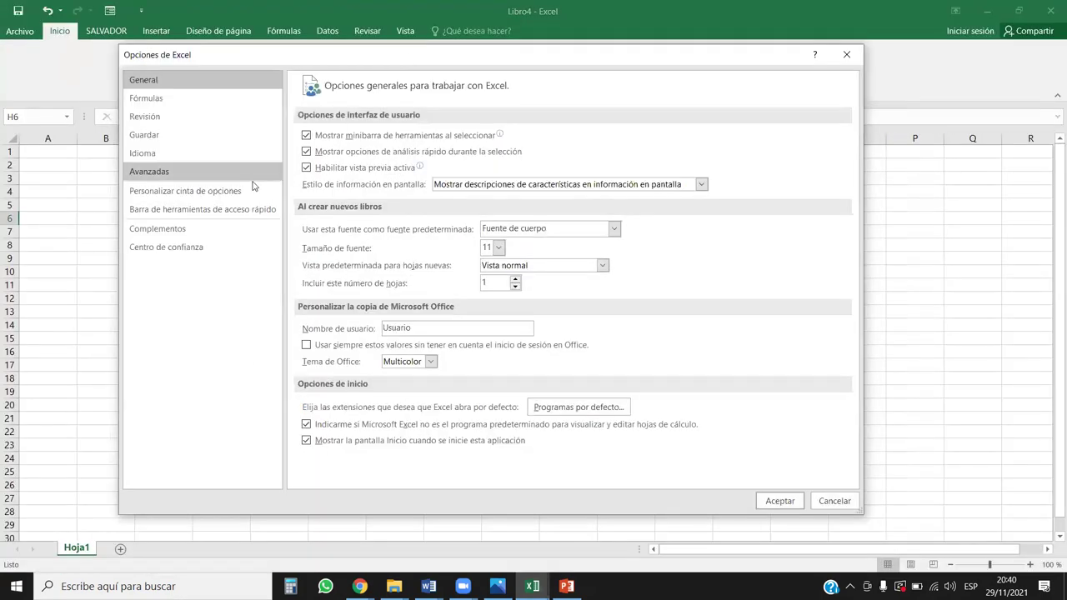
{"action": "left_click", "coordinate": [185, 191]}
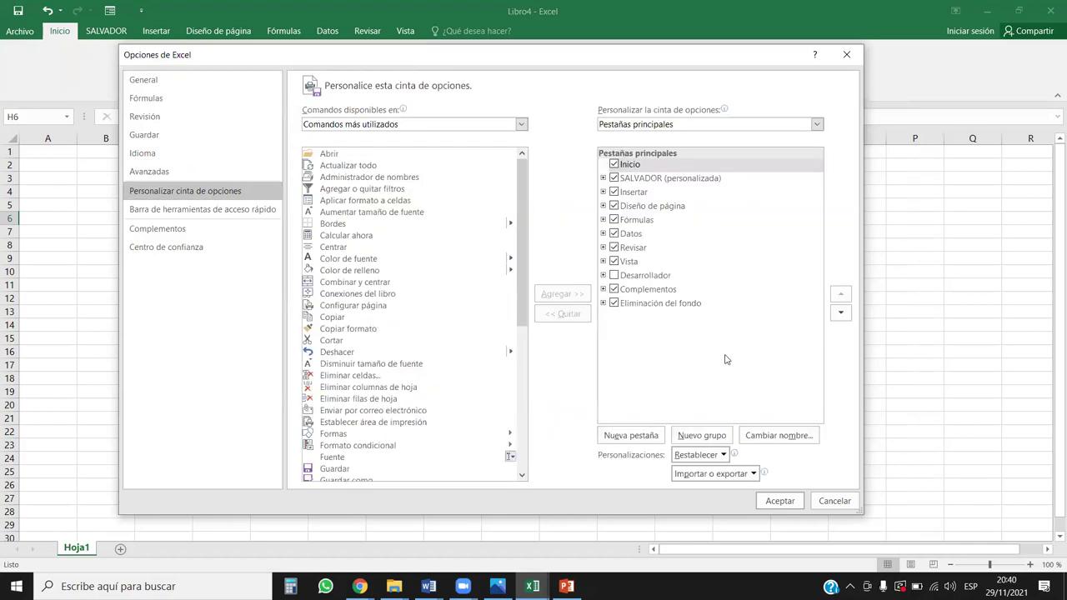
{"action": "left_click", "coordinate": [625, 166]}
{"action": "scroll", "coordinate": [375, 192], "scroll_direction": "down", "scroll_amount": 2}
{"action": "left_click", "coordinate": [375, 193]}
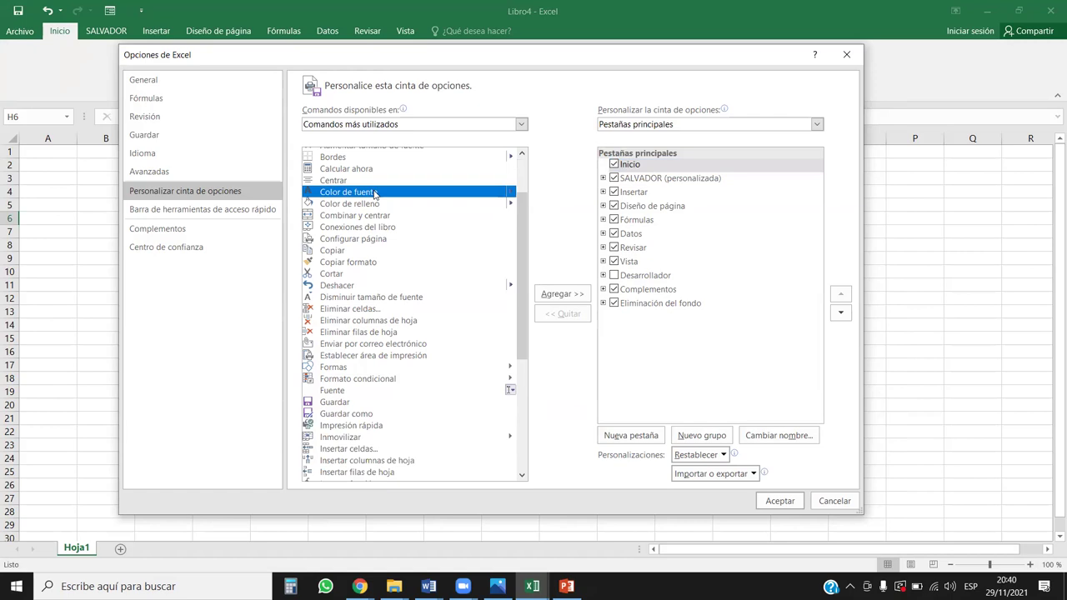
{"action": "scroll", "coordinate": [392, 230], "scroll_direction": "down", "scroll_amount": 3}
{"action": "scroll", "coordinate": [393, 233], "scroll_direction": "up", "scroll_amount": 5}
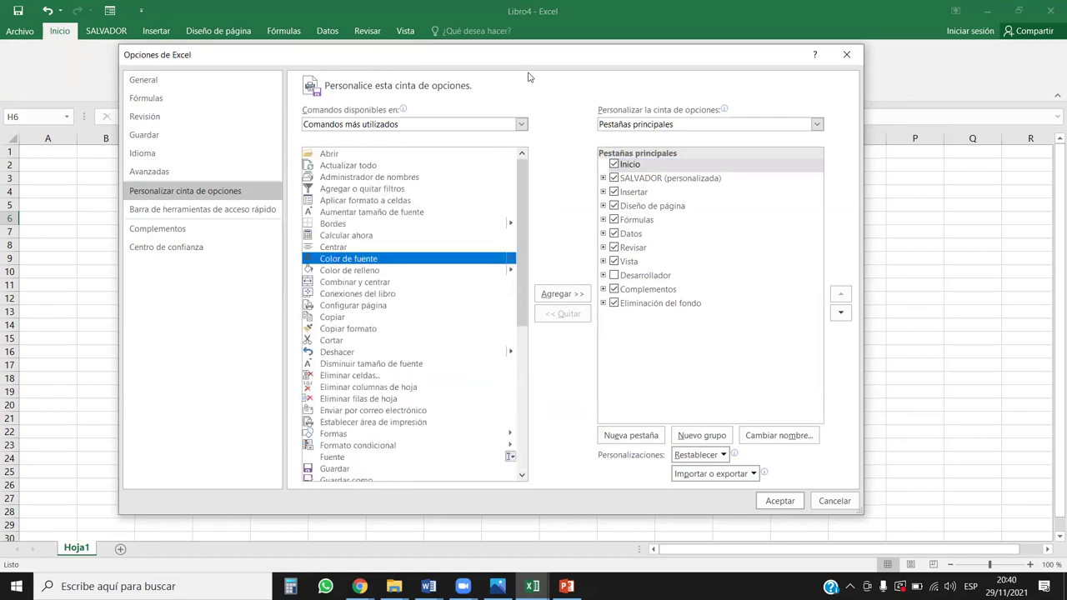
- Set Comandos disponibles to Pestañas principales and expand Inicio's original groups
{"action": "left_click", "coordinate": [521, 125]}
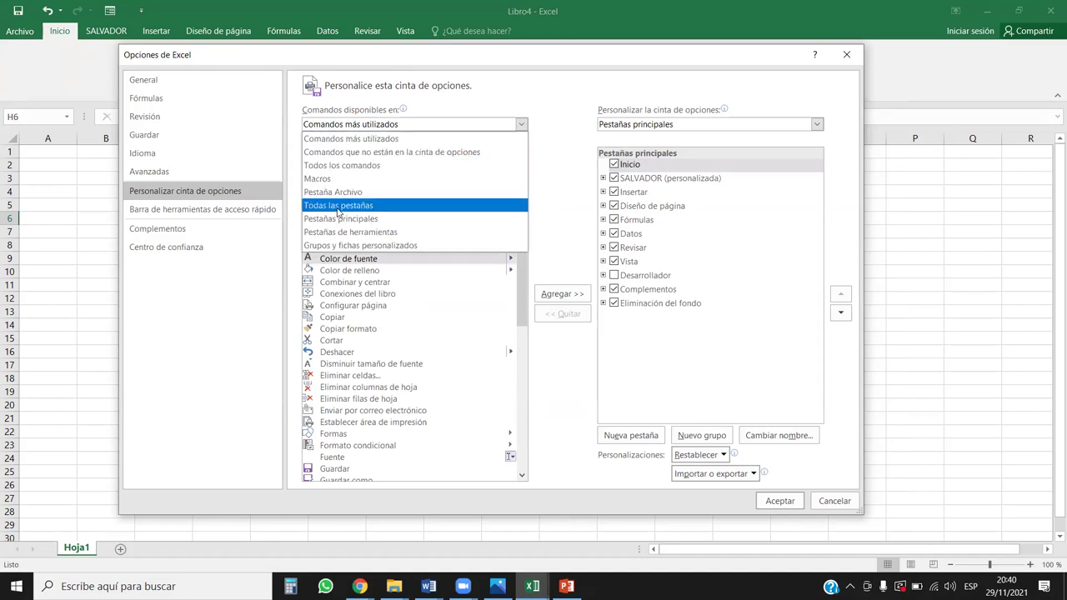
{"action": "left_click", "coordinate": [337, 205]}
{"action": "left_click", "coordinate": [522, 124]}
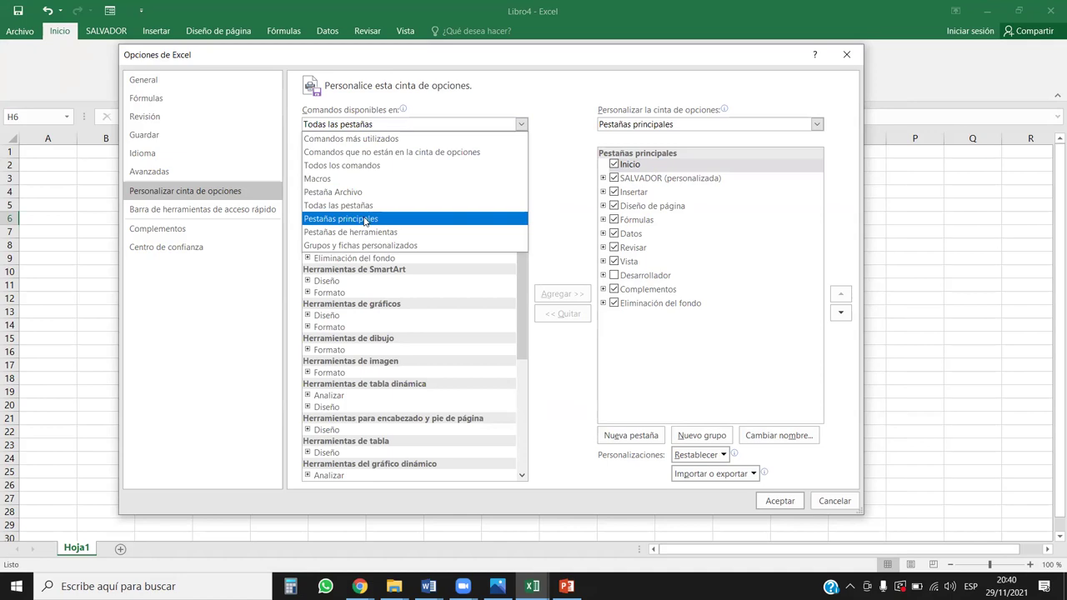
{"action": "left_click", "coordinate": [365, 220]}
{"action": "left_click", "coordinate": [306, 164]}
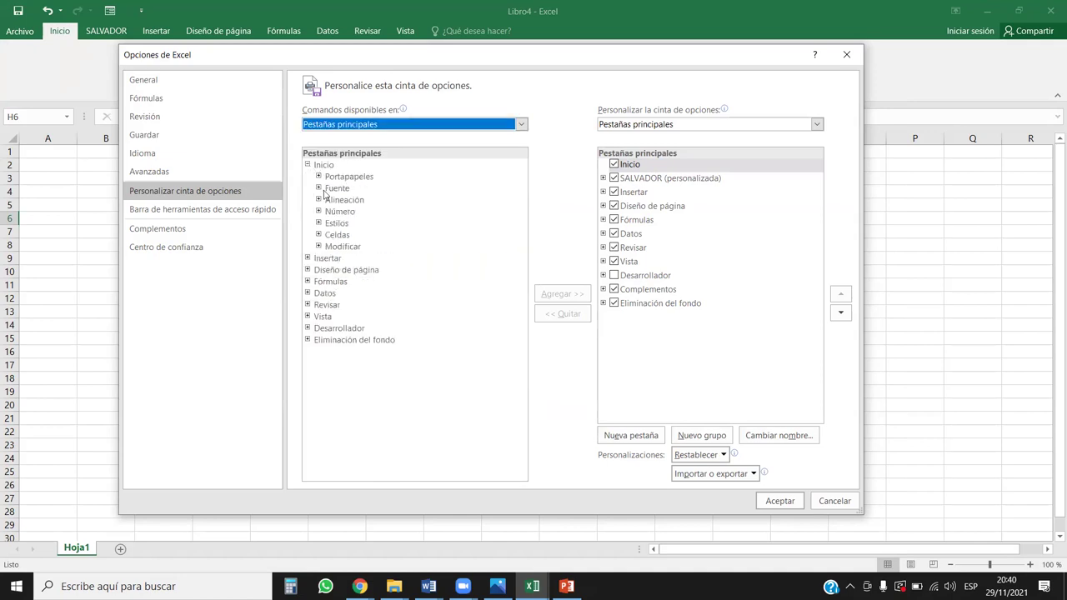
- Add Portapapeles, Fuente, Alineación, Número, Estilos, Celdas and Modificar back to Inicio
{"action": "left_click", "coordinate": [341, 179]}
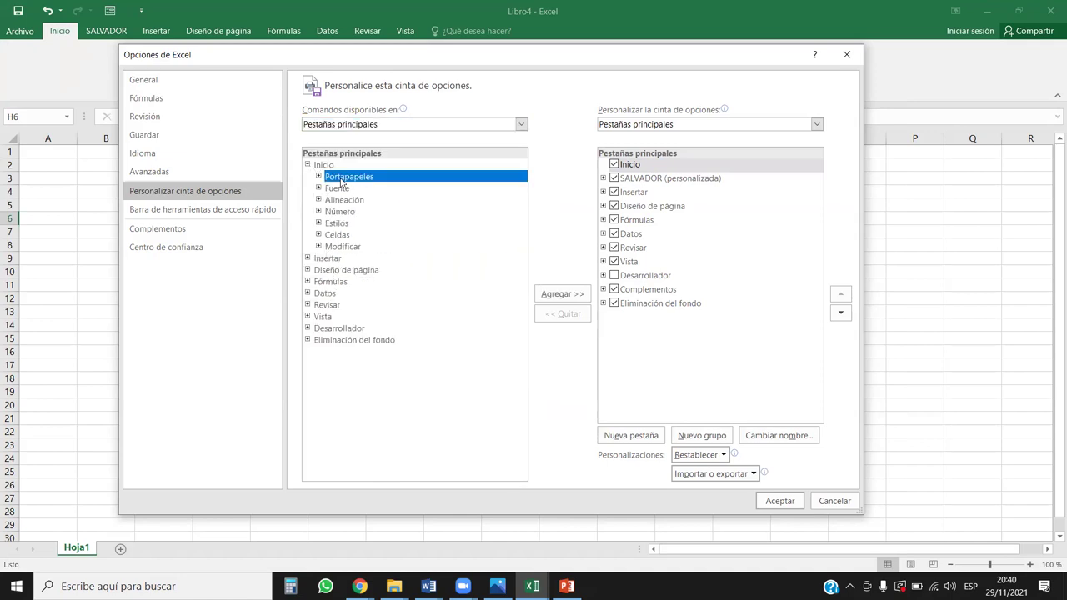
{"action": "left_click", "coordinate": [575, 298]}
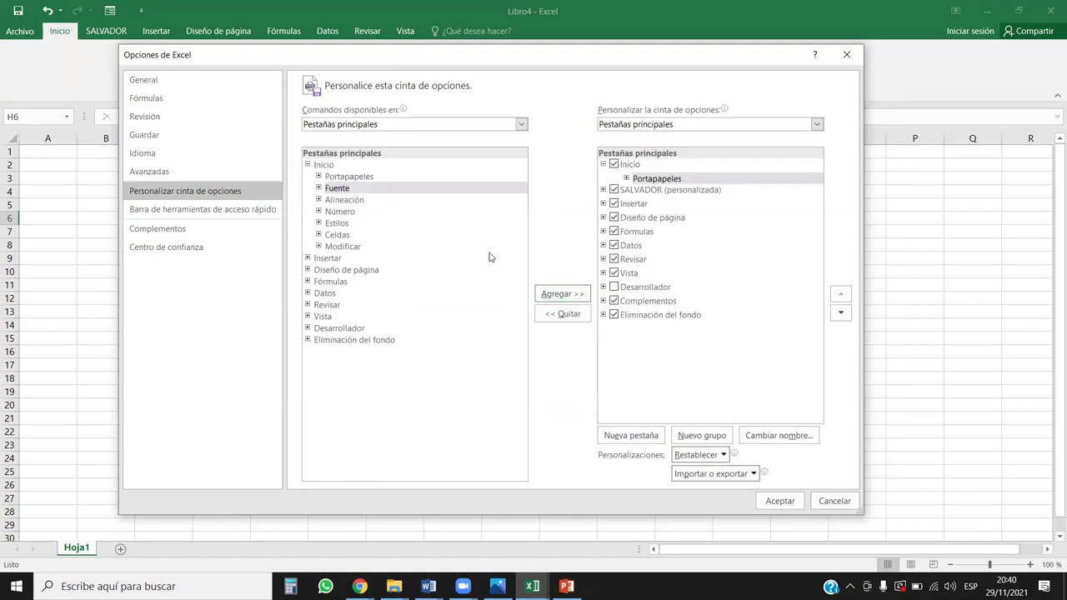
{"action": "left_click", "coordinate": [565, 293]}
{"action": "left_click", "coordinate": [566, 293]}
{"action": "left_click", "coordinate": [565, 293]}
{"action": "left_click", "coordinate": [566, 293]}
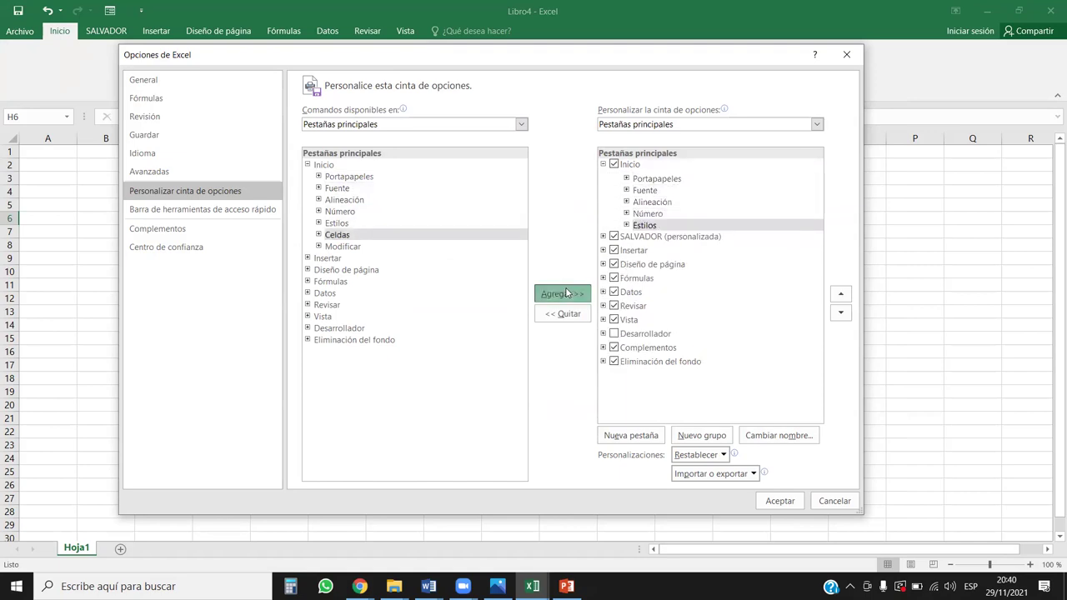
{"action": "left_click", "coordinate": [565, 292]}
{"action": "left_click", "coordinate": [566, 293]}
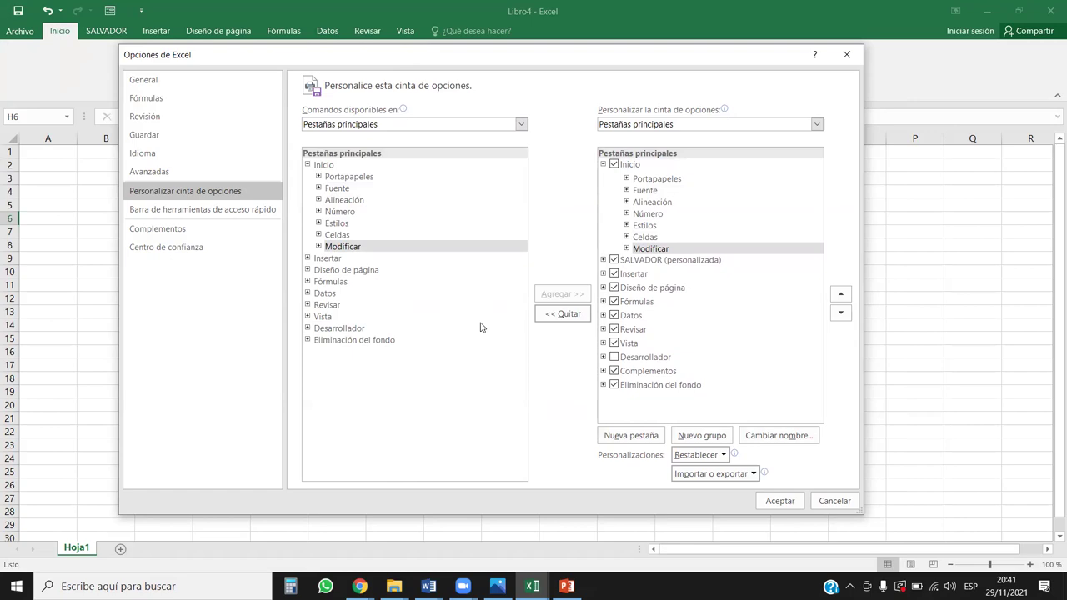
- Apply the changes with Aceptar and reopen Options at Personalizar cinta
{"action": "left_click", "coordinate": [780, 501]}
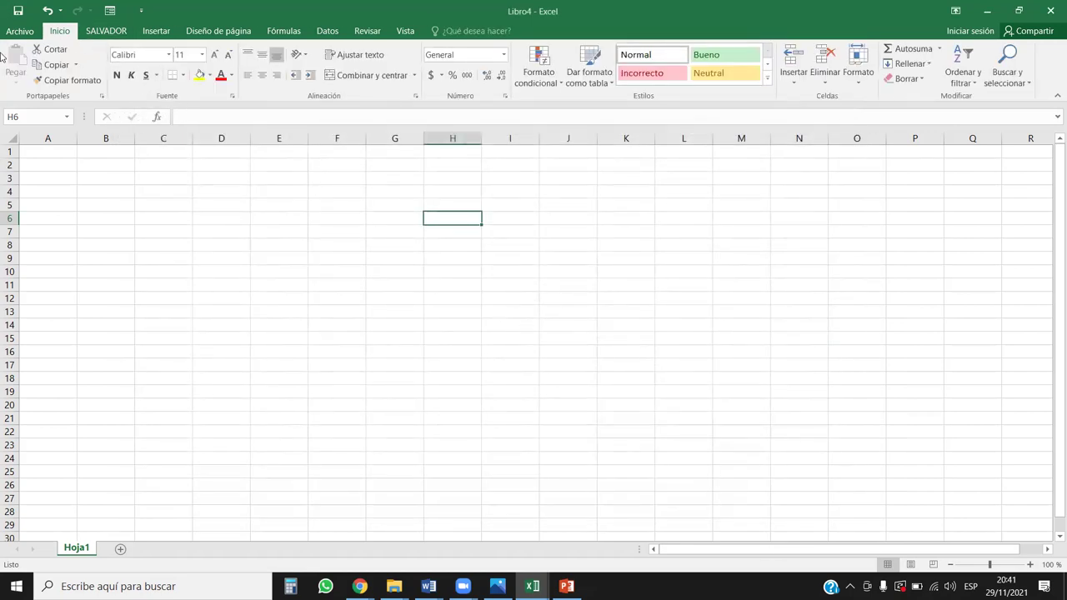
{"action": "left_click", "coordinate": [20, 31]}
{"action": "left_click", "coordinate": [22, 334]}
{"action": "left_click", "coordinate": [204, 194]}
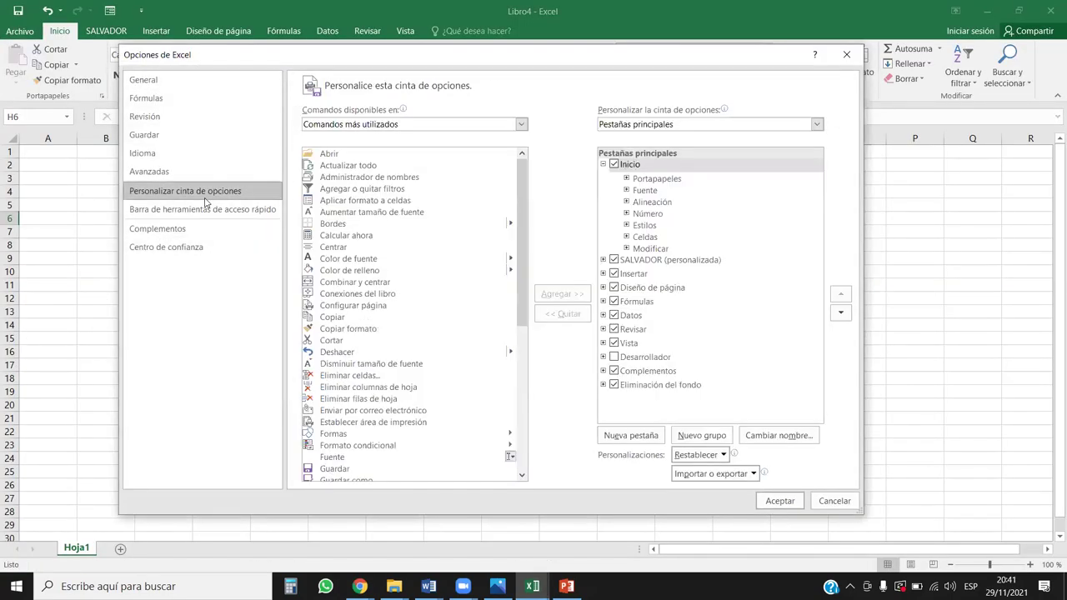
- Add the Complementos group from Insertar to Inicio, then remove it with Quitar
{"action": "left_click", "coordinate": [348, 123]}
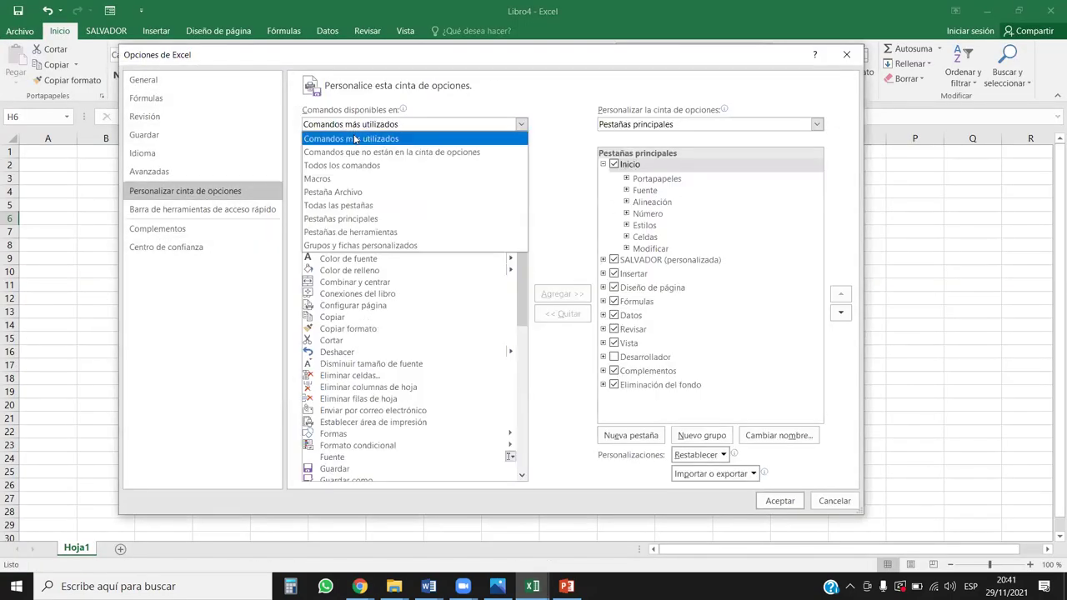
{"action": "key", "text": "Escape"}
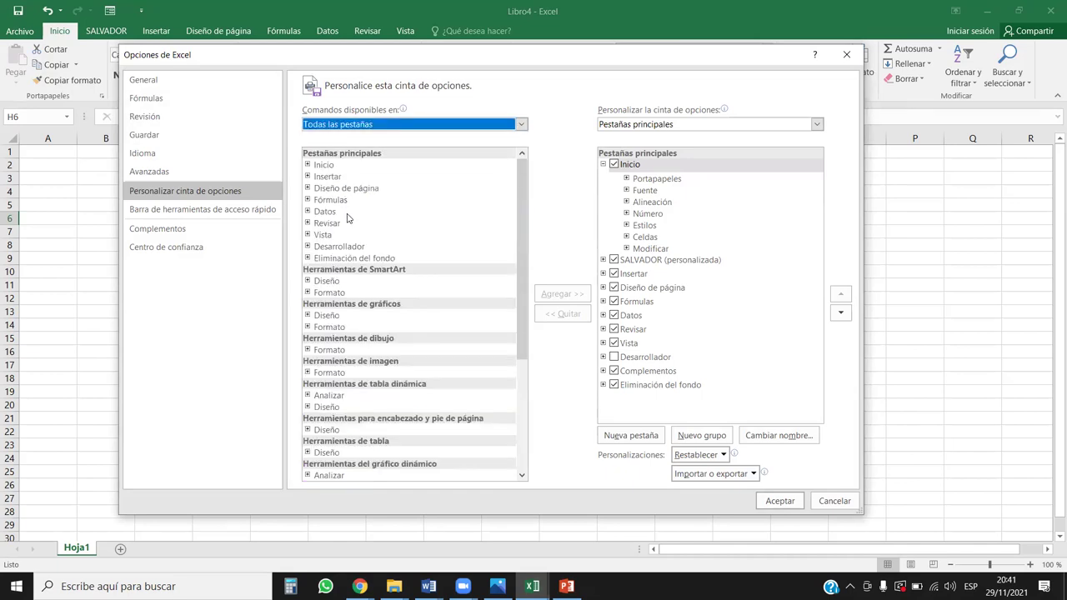
{"action": "left_click", "coordinate": [308, 176]}
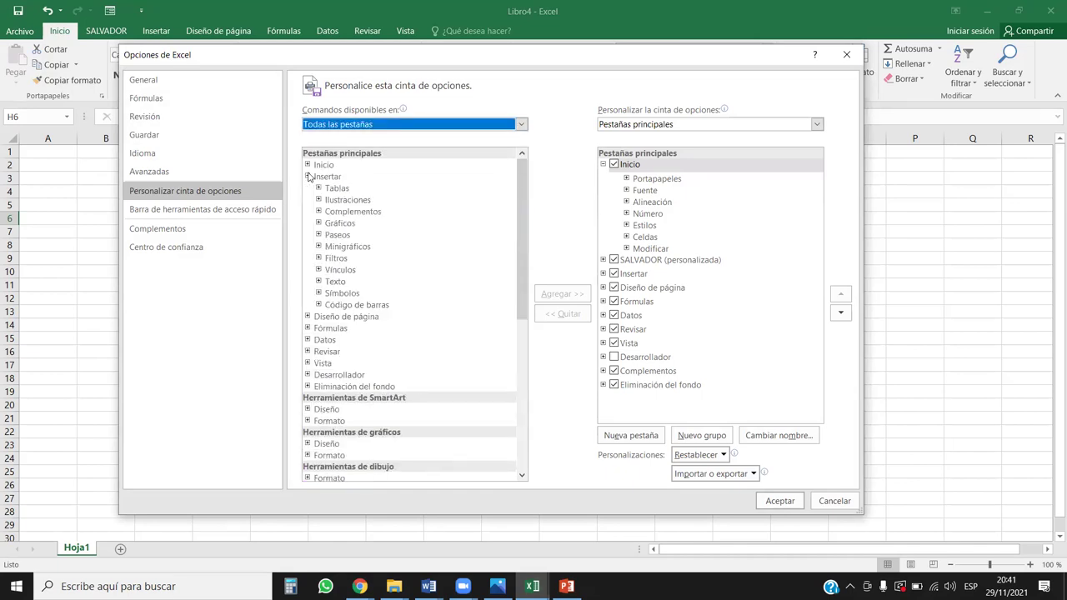
{"action": "left_click", "coordinate": [335, 214]}
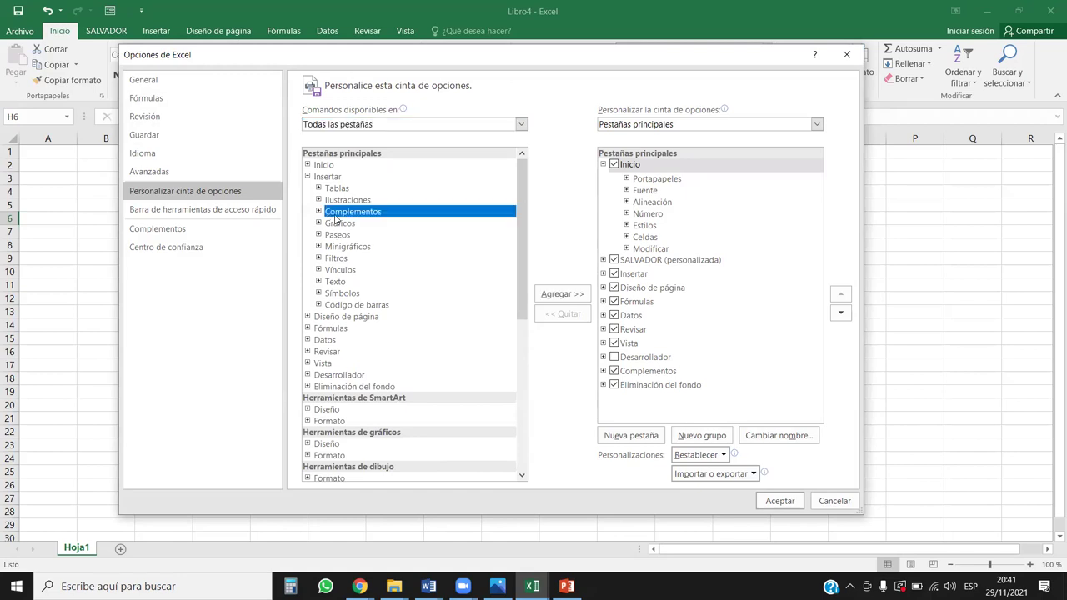
{"action": "left_click", "coordinate": [318, 211]}
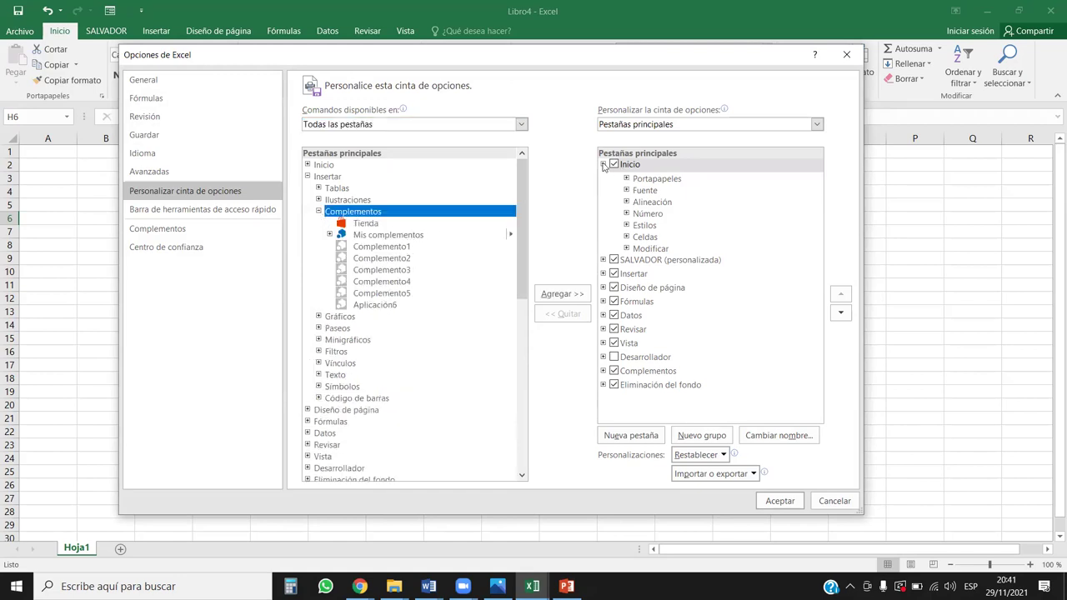
{"action": "left_click", "coordinate": [563, 294]}
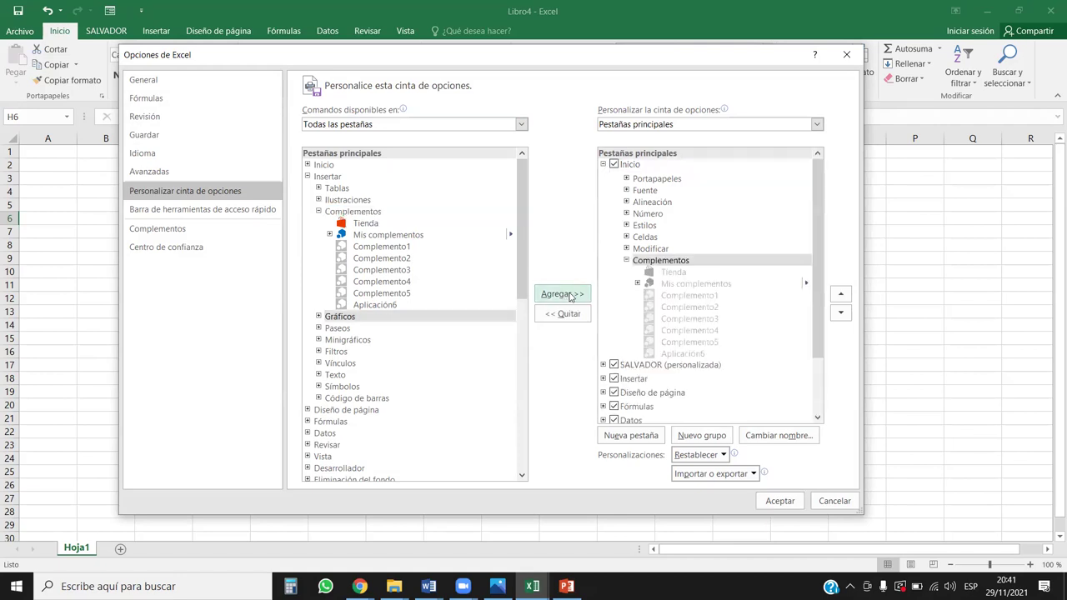
{"action": "left_click", "coordinate": [671, 261]}
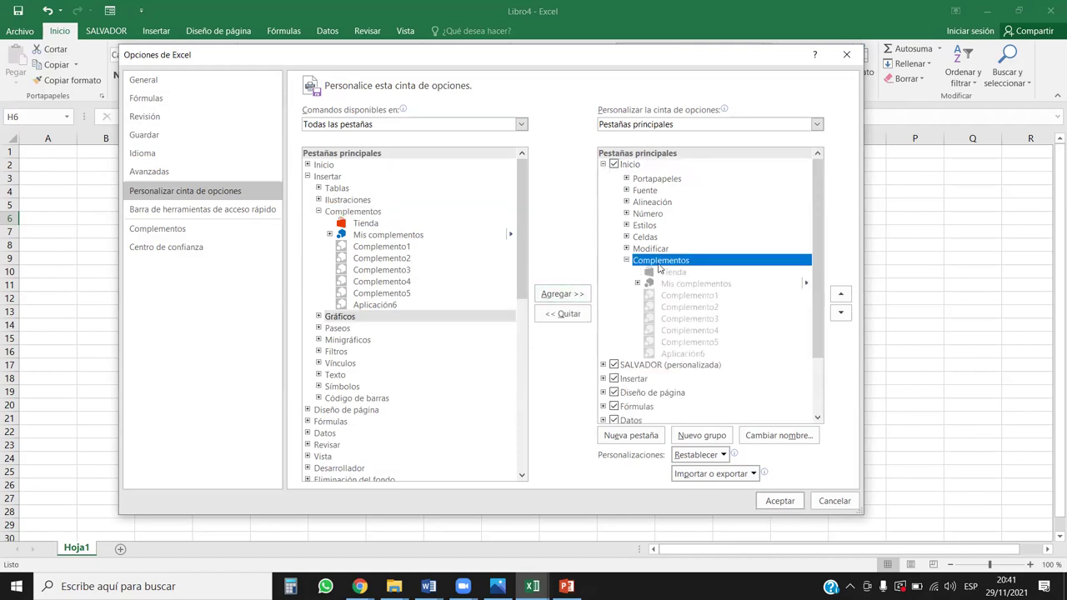
{"action": "left_click", "coordinate": [563, 314]}
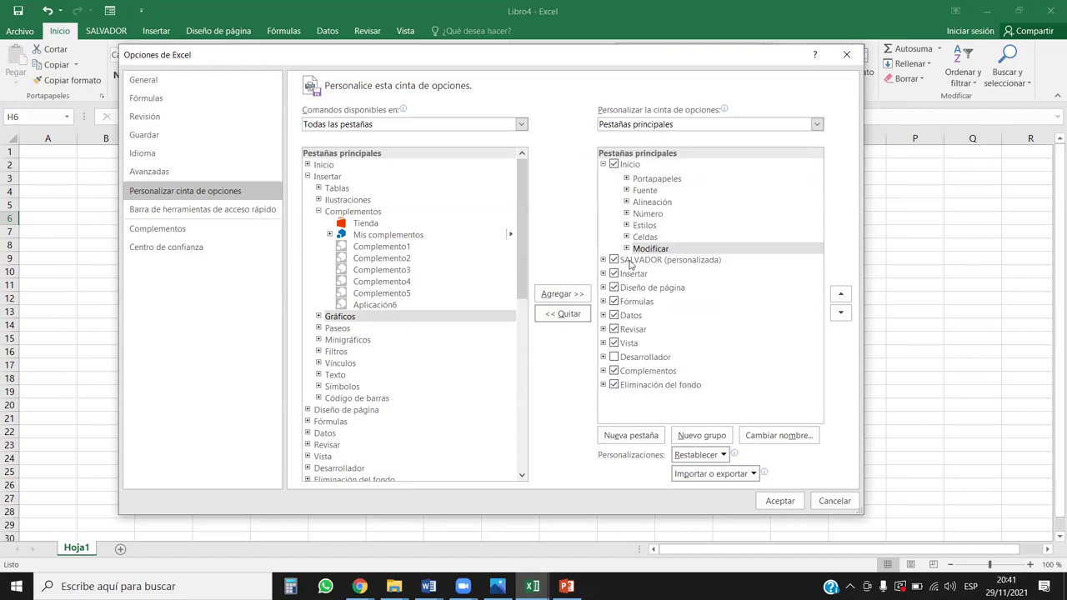
- Add the Gráficos group to Inicio, then remove it again
{"action": "left_click", "coordinate": [604, 275]}
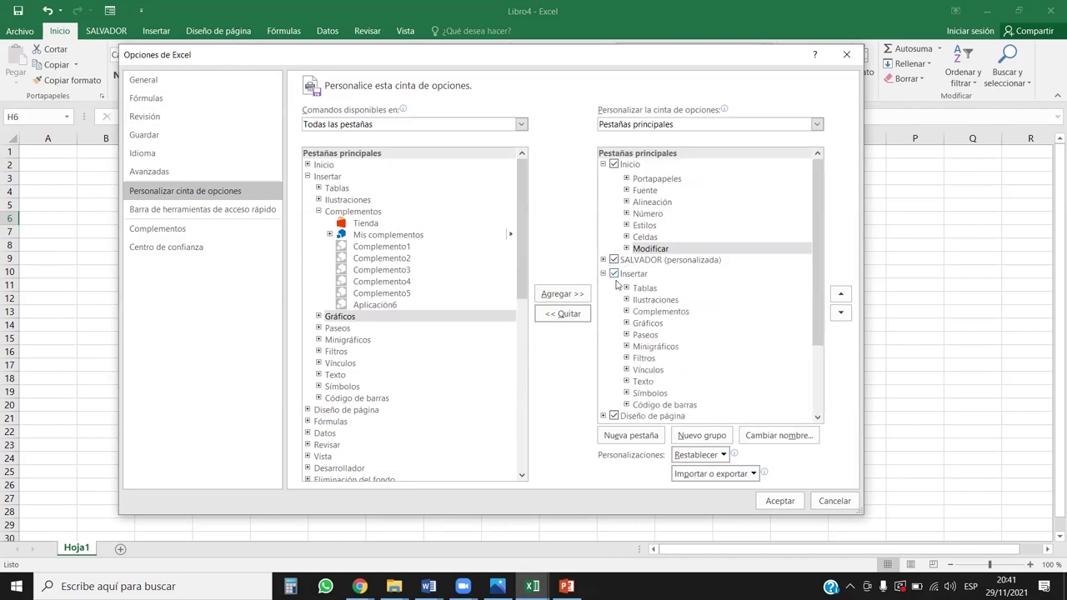
{"action": "left_click", "coordinate": [560, 294]}
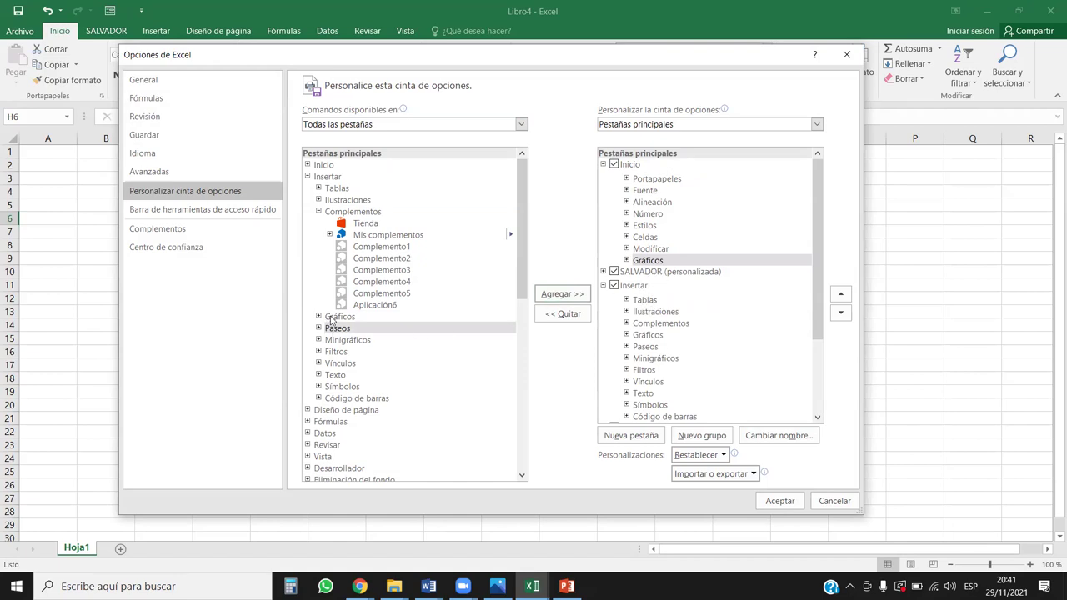
{"action": "left_click", "coordinate": [645, 261]}
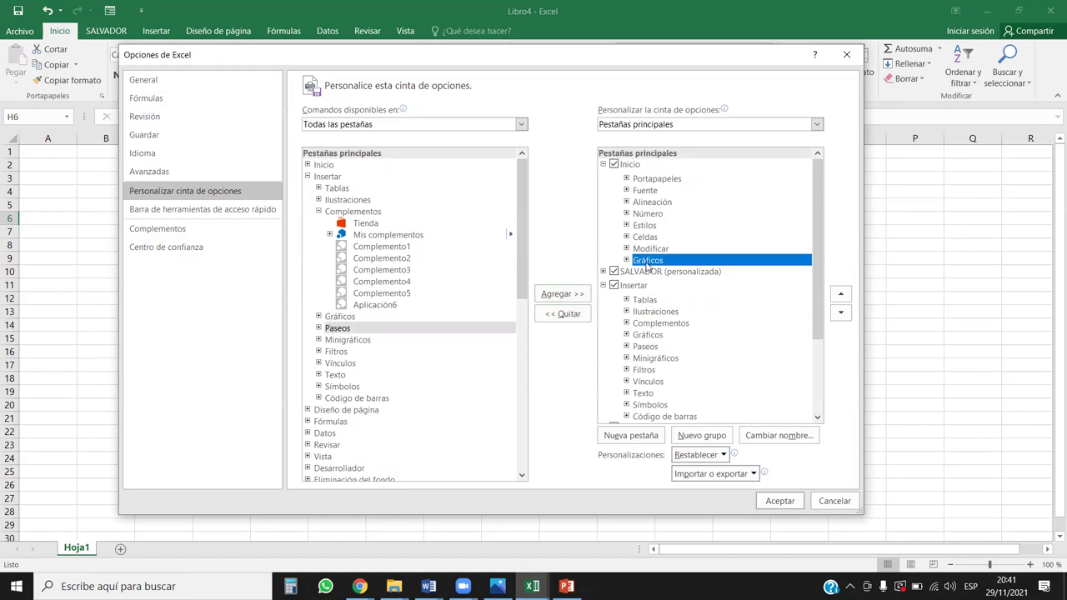
{"action": "left_click", "coordinate": [563, 312]}
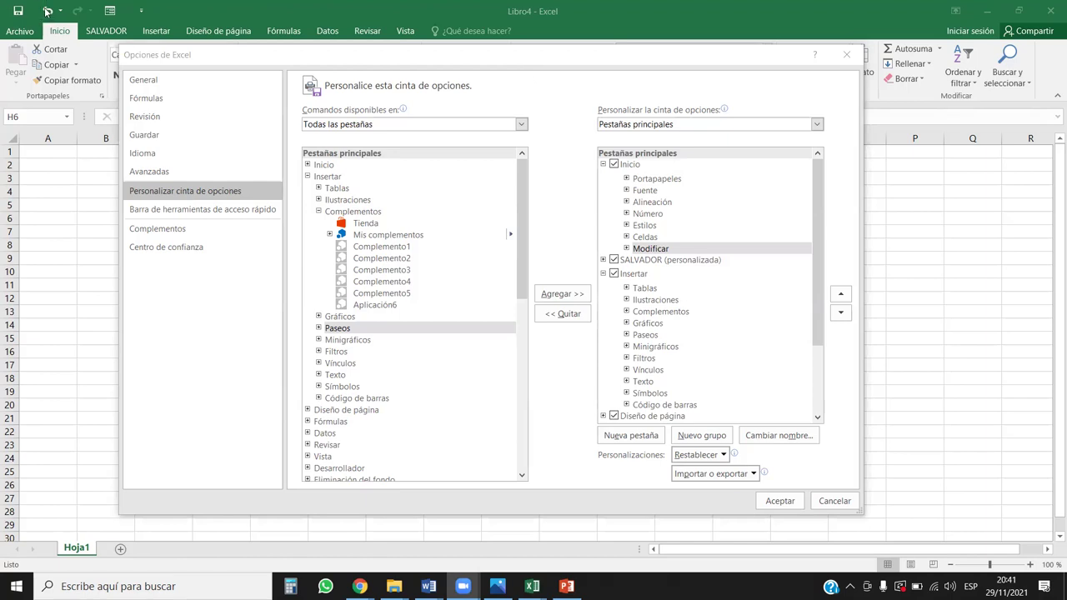
- Use Restablecer todas las personalizaciones and confirm with Sí to remove the SALVADOR tab
{"action": "left_click", "coordinate": [319, 211]}
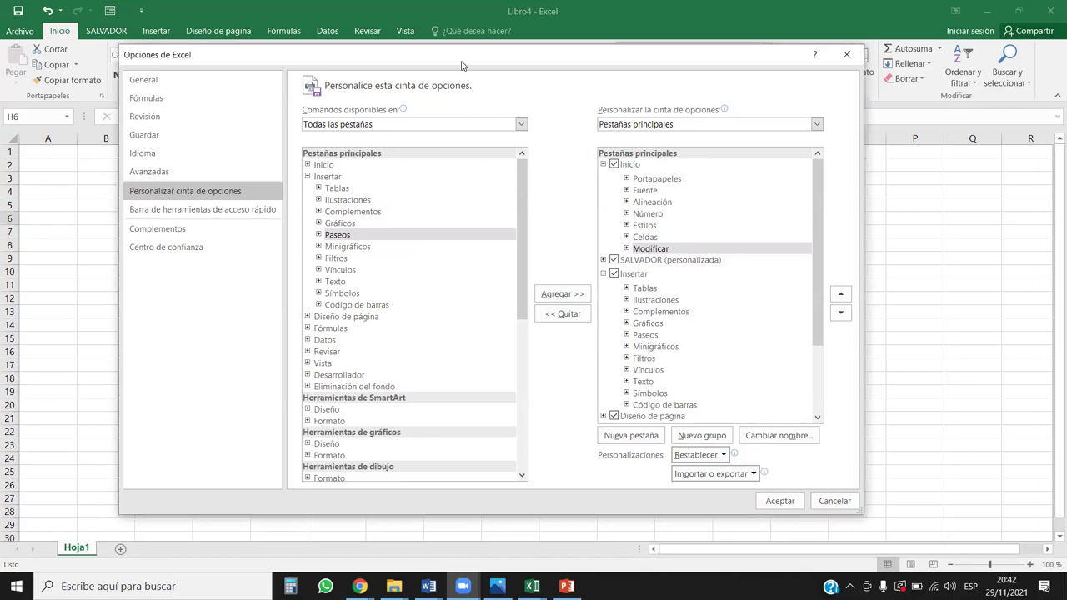
{"action": "left_click_drag", "start_coordinate": [463, 55], "coordinate": [469, 67]}
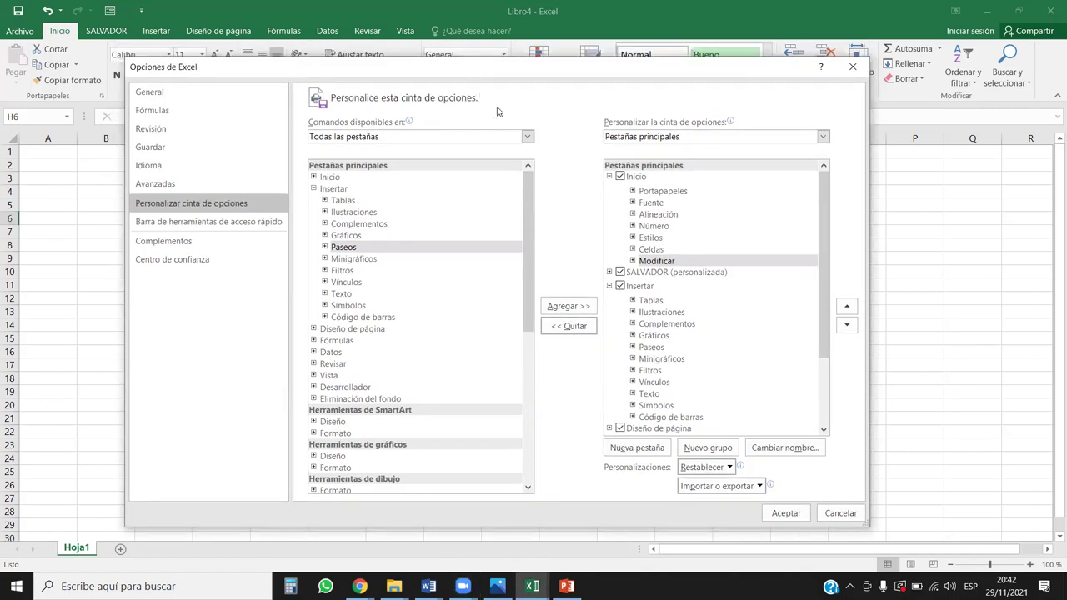
{"action": "left_click", "coordinate": [730, 468]}
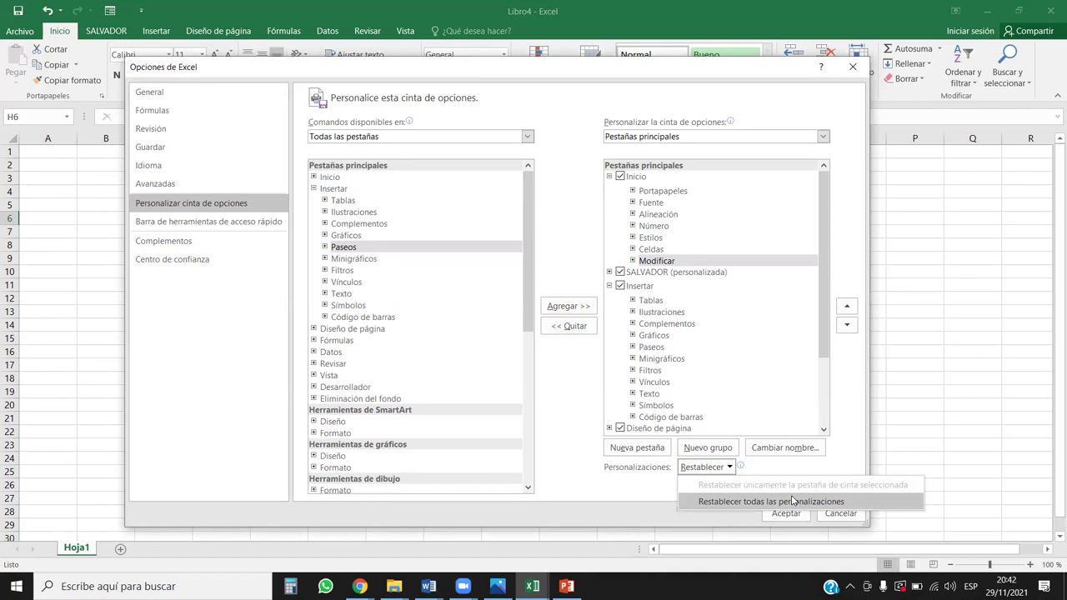
{"action": "left_click", "coordinate": [793, 500]}
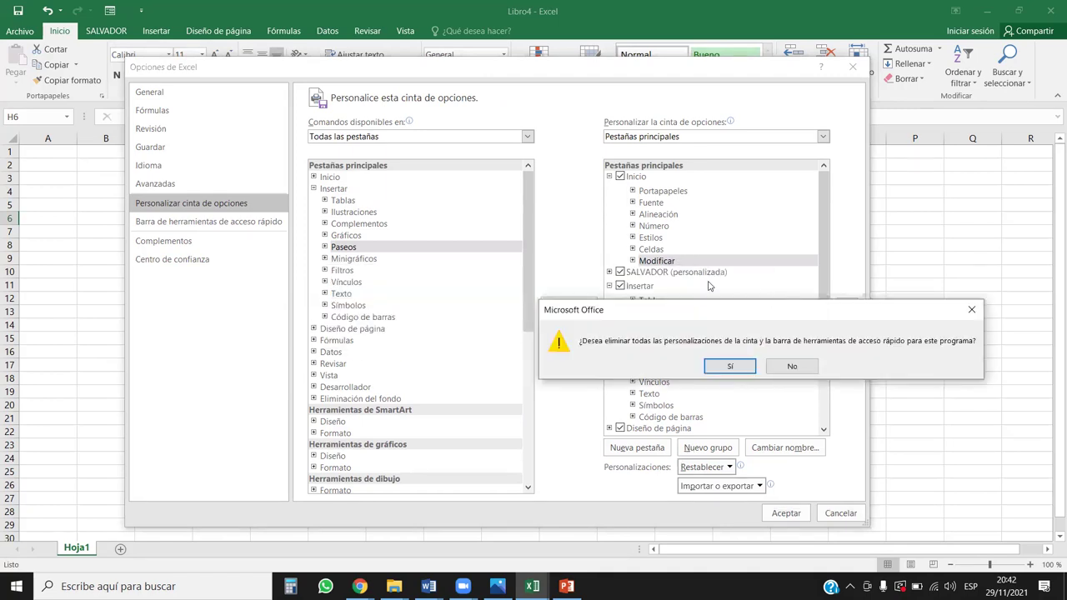
{"action": "left_click", "coordinate": [730, 367]}
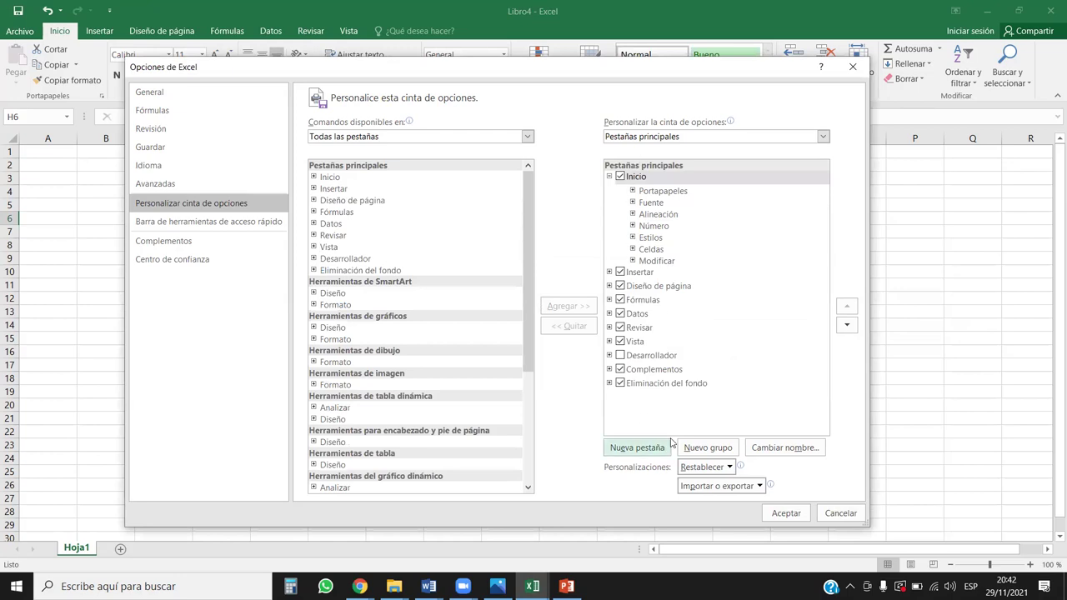
{"action": "left_click", "coordinate": [730, 469]}
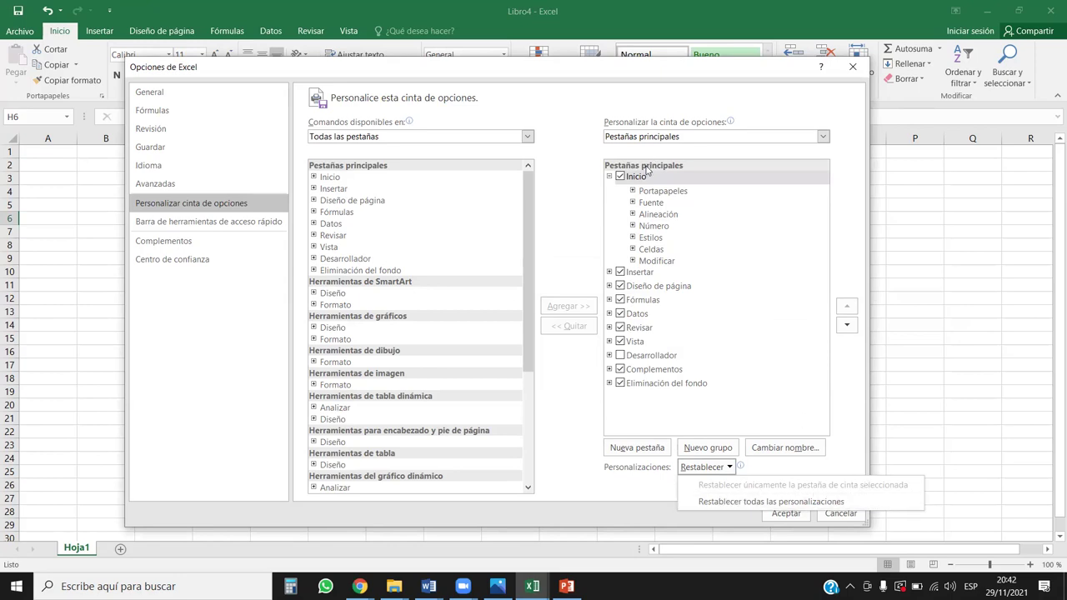
- Close the Restablecer and Importar/Exportar menus without choosing anything
{"action": "left_click", "coordinate": [653, 192]}
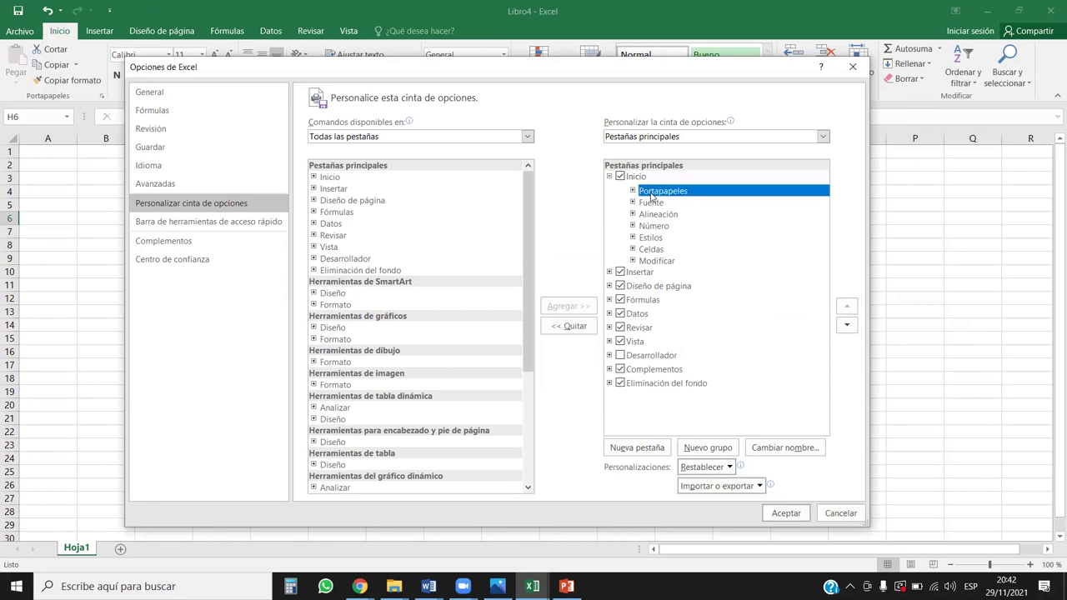
{"action": "left_click", "coordinate": [723, 469]}
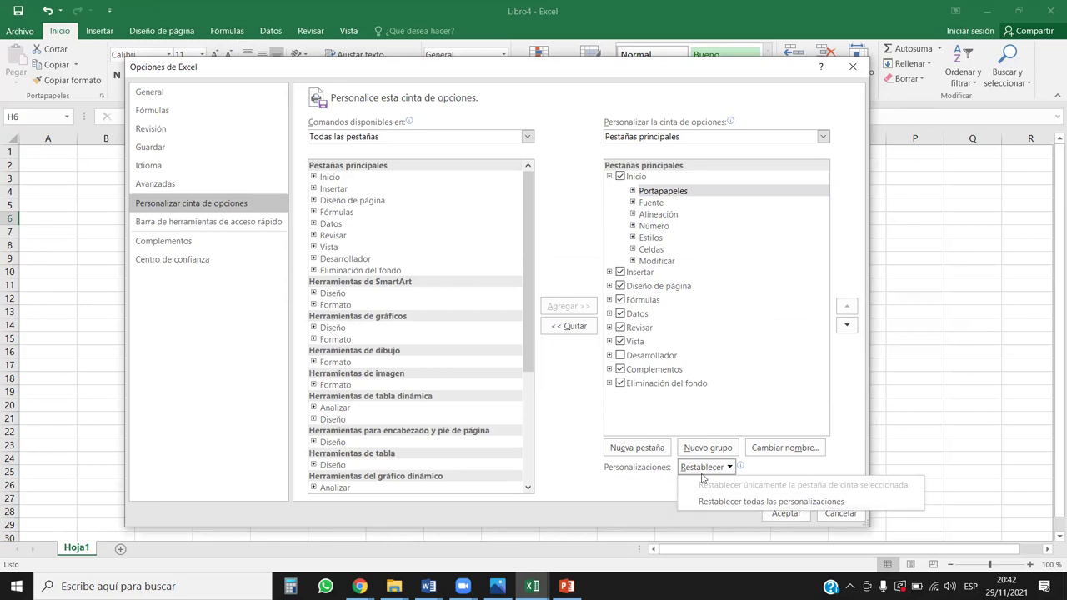
{"action": "left_click", "coordinate": [734, 403]}
{"action": "left_click", "coordinate": [755, 484]}
{"action": "left_click", "coordinate": [755, 485]}
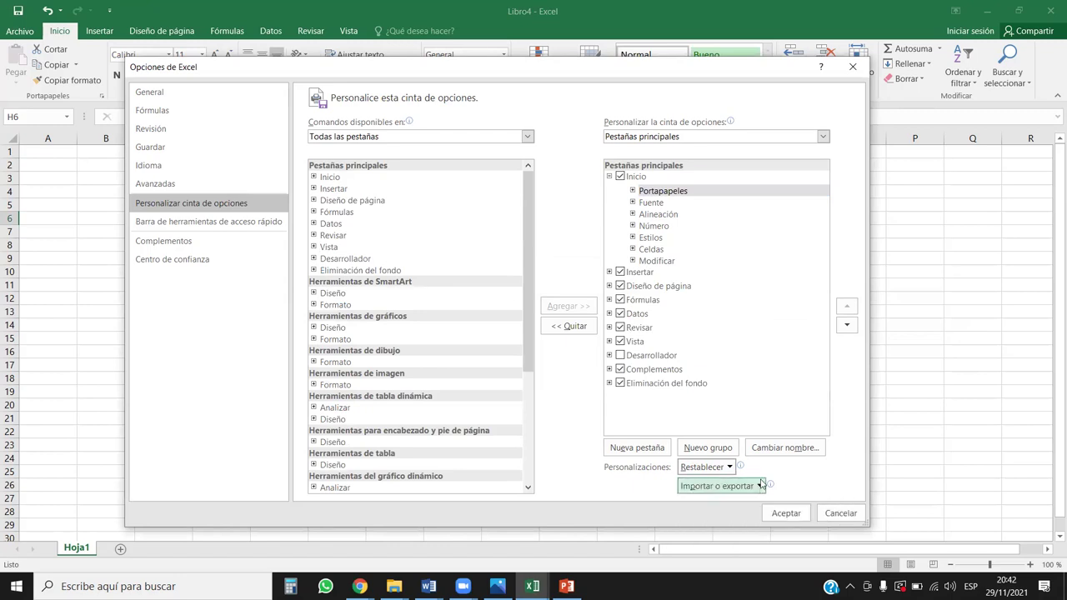
- Remove the Complementos group from the Insertar tab and accept with Aceptar
{"action": "left_click", "coordinate": [721, 372]}
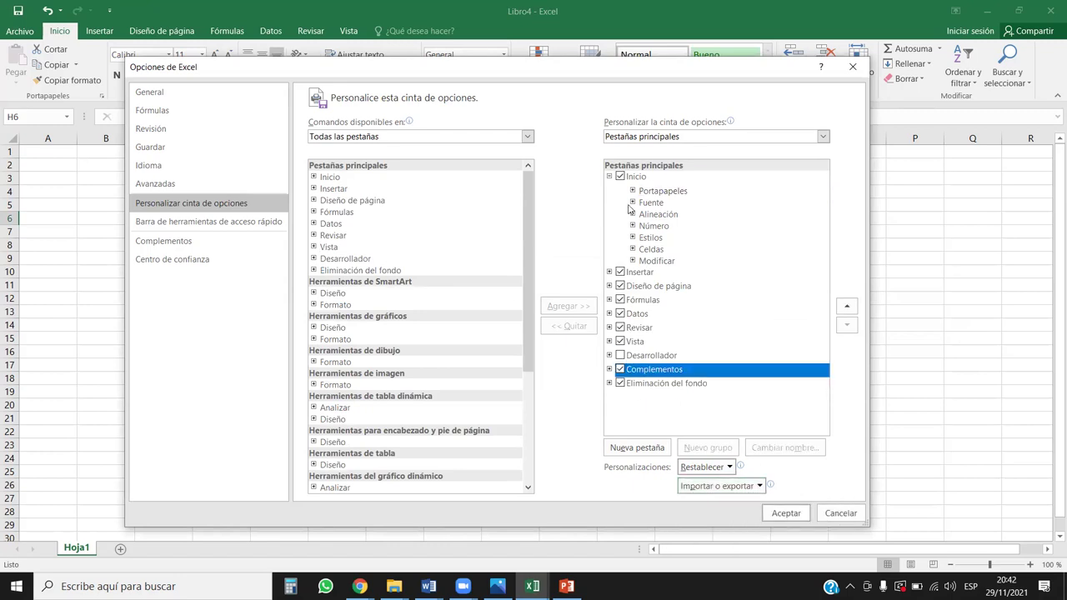
{"action": "left_click", "coordinate": [609, 177]}
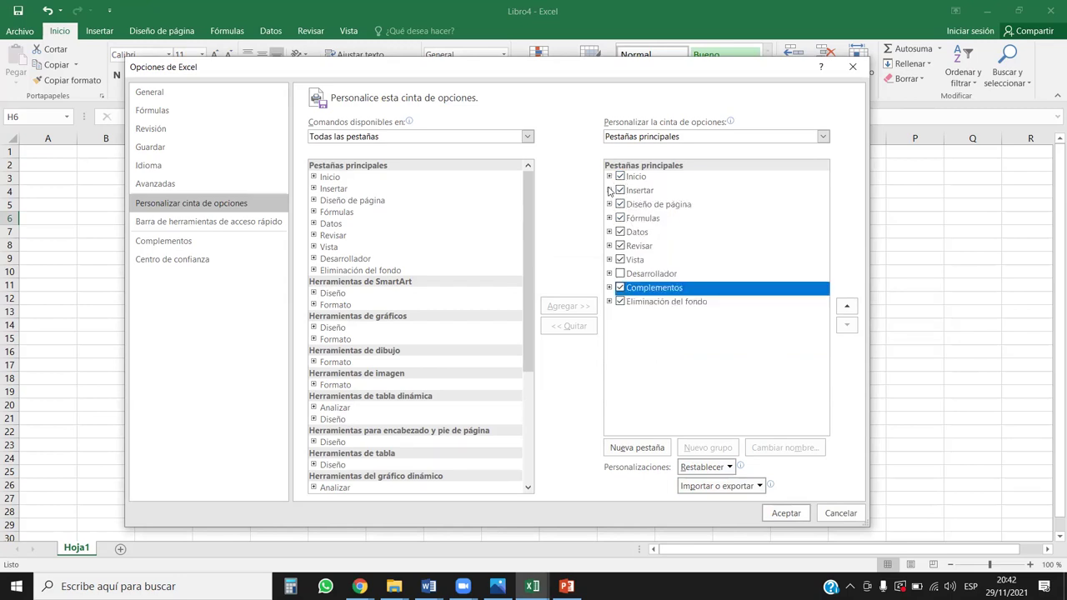
{"action": "left_click", "coordinate": [609, 190]}
{"action": "left_click", "coordinate": [667, 230]}
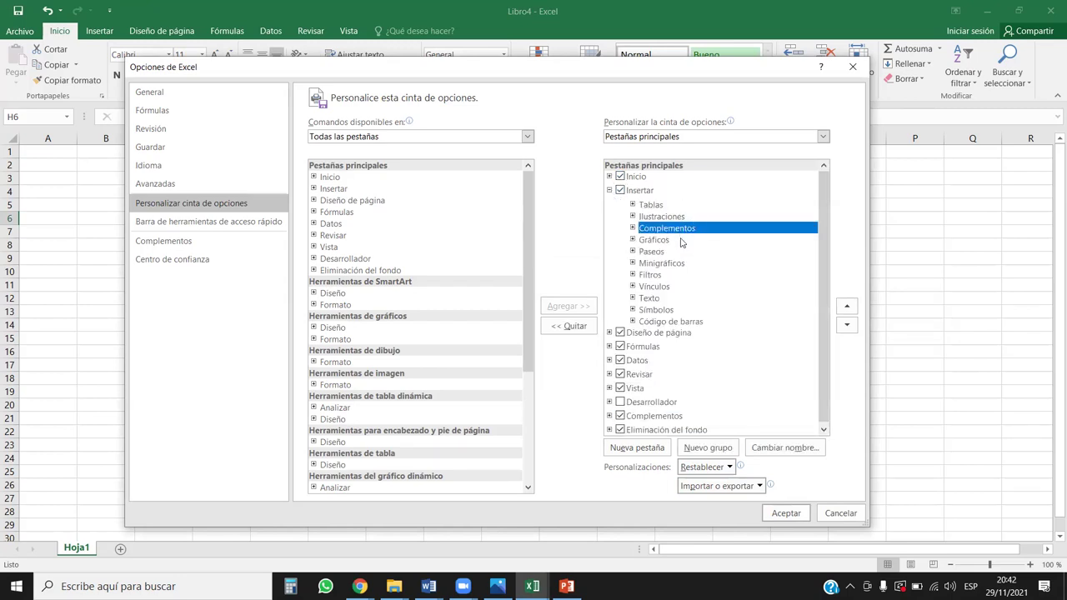
{"action": "left_click", "coordinate": [579, 325]}
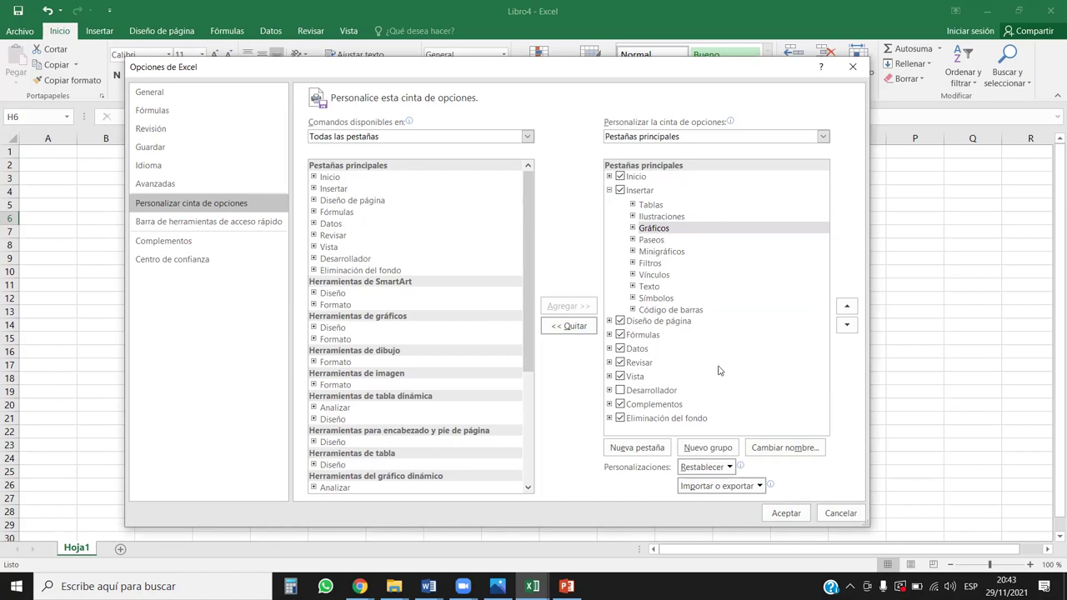
{"action": "left_click", "coordinate": [783, 515]}
- Close Options and browse the ribbon tabs, ending on the Datos tab
{"action": "left_click", "coordinate": [260, 229]}
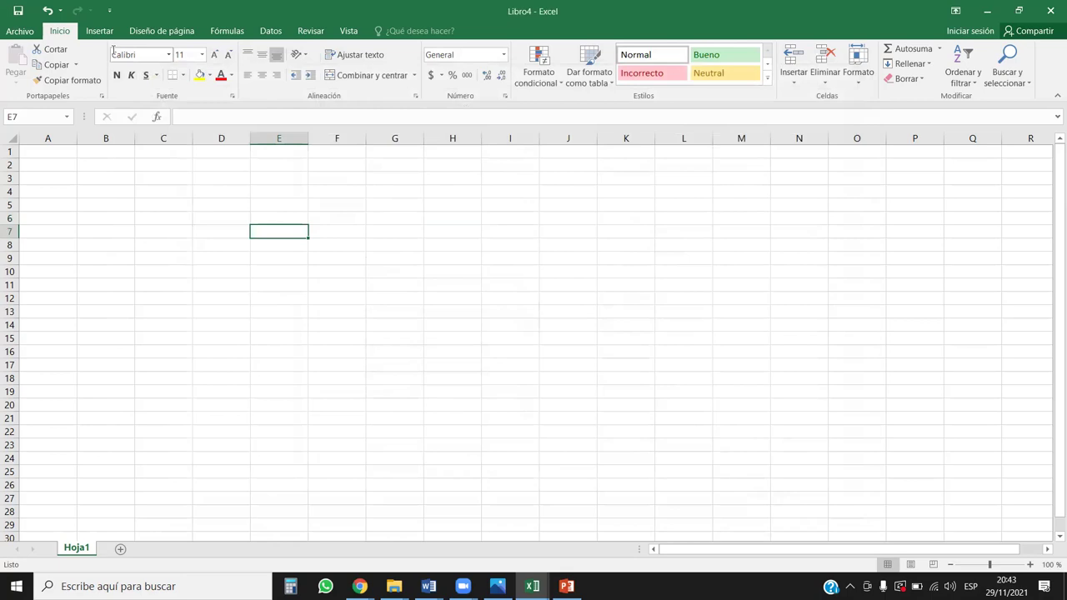
{"action": "left_click", "coordinate": [93, 32]}
{"action": "left_click", "coordinate": [61, 32]}
{"action": "left_click", "coordinate": [99, 31]}
{"action": "left_click", "coordinate": [162, 30]}
{"action": "left_click", "coordinate": [227, 30]}
{"action": "left_click", "coordinate": [271, 30]}
{"action": "left_click", "coordinate": [310, 32]}
{"action": "left_click", "coordinate": [348, 31]}
{"action": "left_click", "coordinate": [307, 32]}
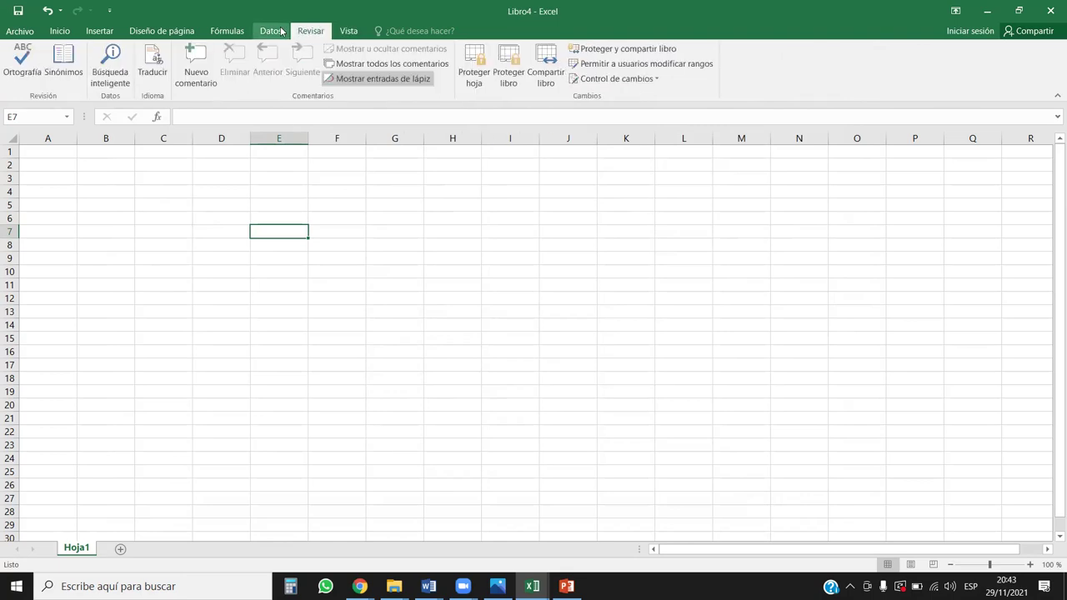
{"action": "left_click", "coordinate": [279, 33]}
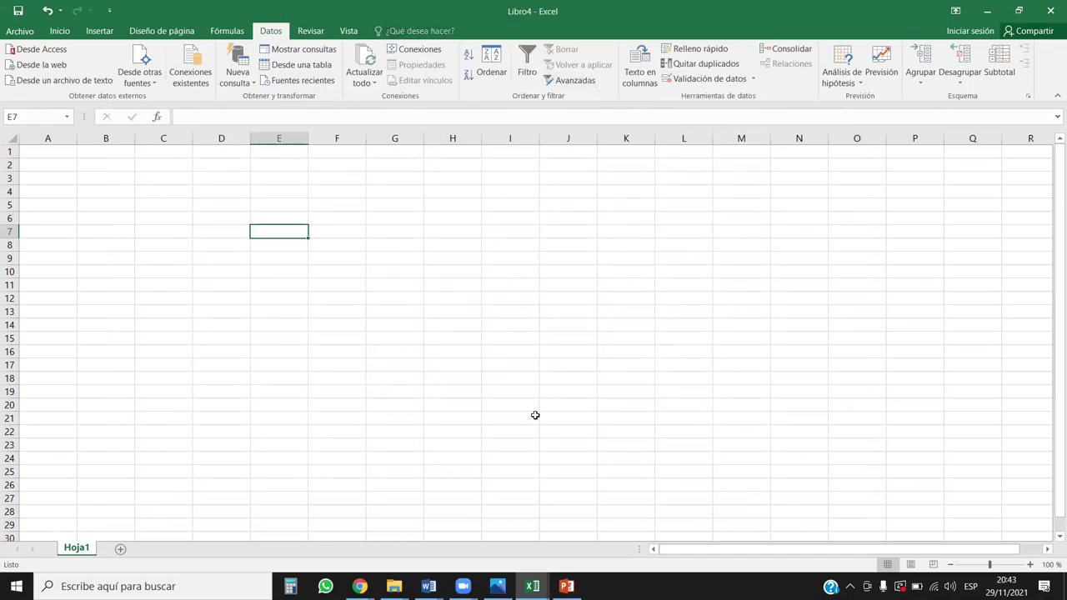
- Select cells E10, C5 and C7 on the empty Hoja1, ending at A1
{"action": "left_click", "coordinate": [260, 271]}
{"action": "left_click", "coordinate": [164, 202]}
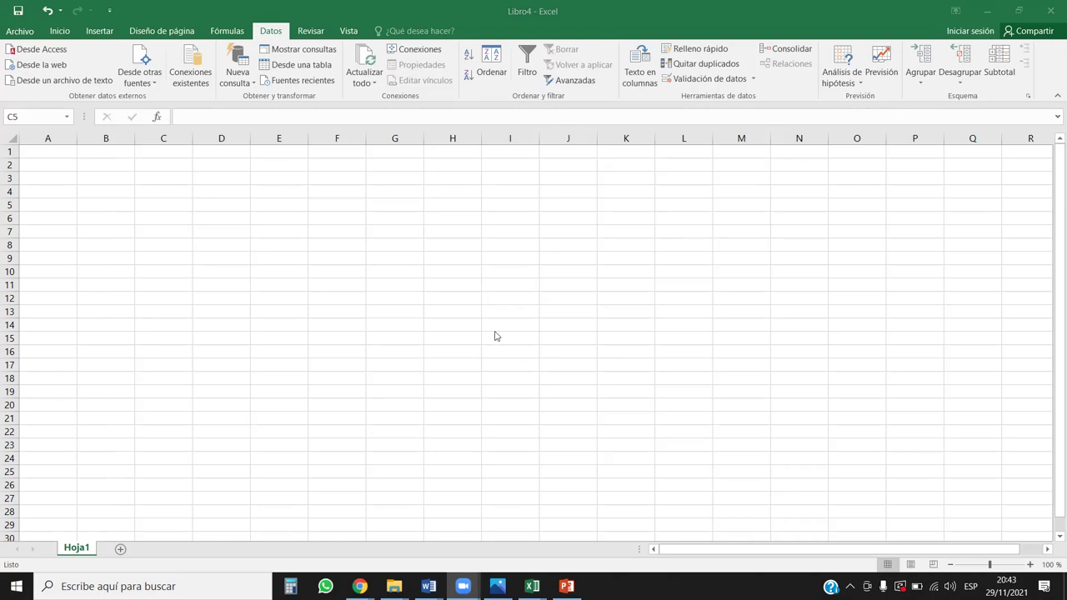
{"action": "left_click", "coordinate": [425, 204]}
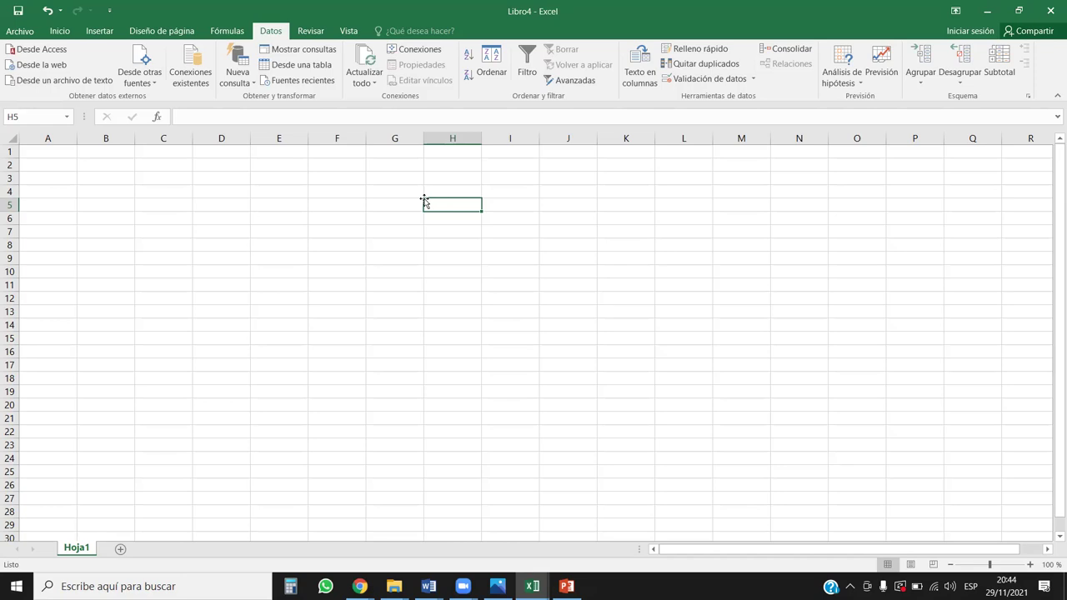
{"action": "left_click", "coordinate": [82, 325]}
{"action": "left_click", "coordinate": [149, 236]}
{"action": "left_click", "coordinate": [58, 150]}
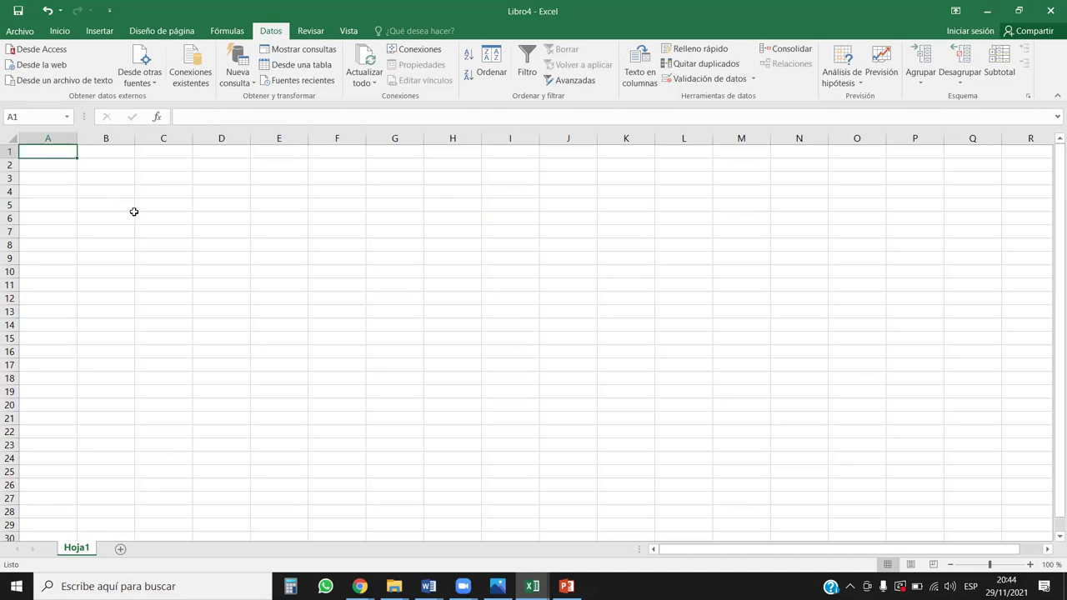
- Enter the heading FECHA DE NACIMIENTO in E2
{"action": "left_click", "coordinate": [288, 163]}
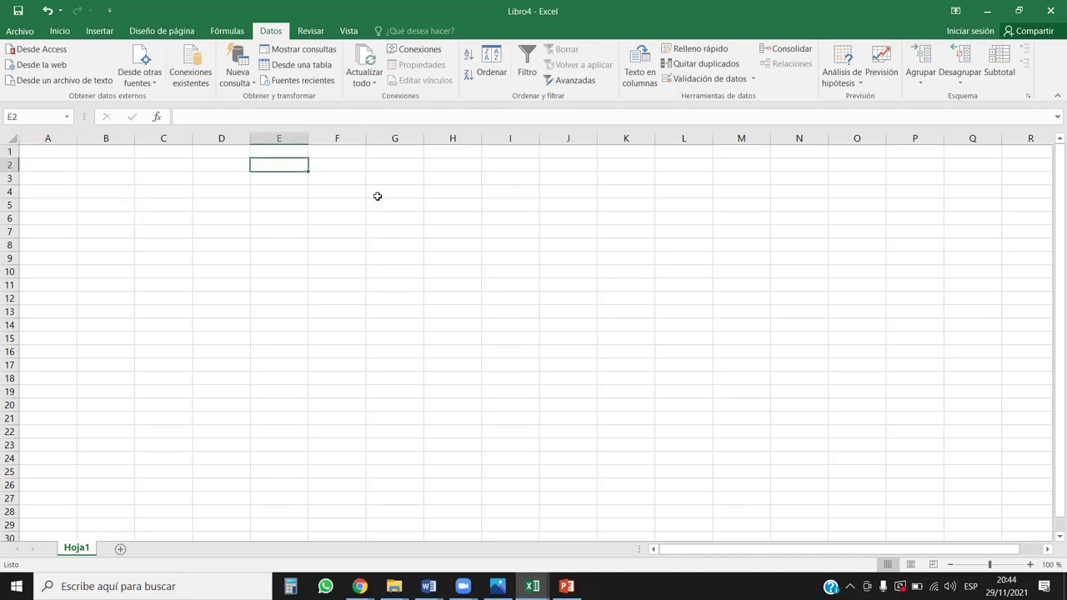
{"action": "type", "text": "FECHA DE NACIMIENTO"}
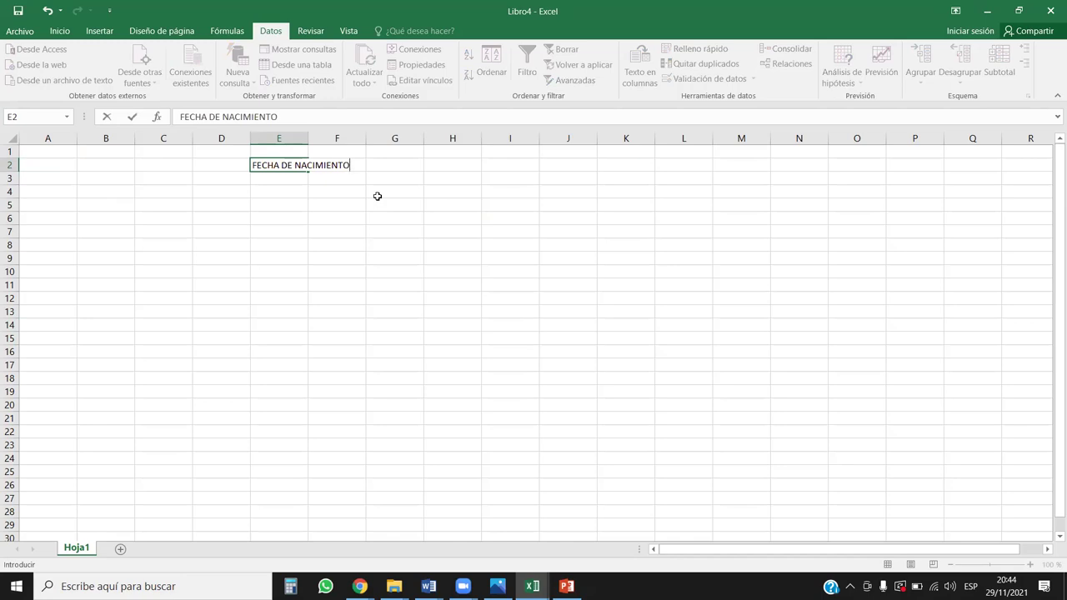
{"action": "key", "text": "Return"}
- Enter DÍA, MES and AÑO in E4:G4, then select E4:G5
{"action": "key", "text": "Down"}
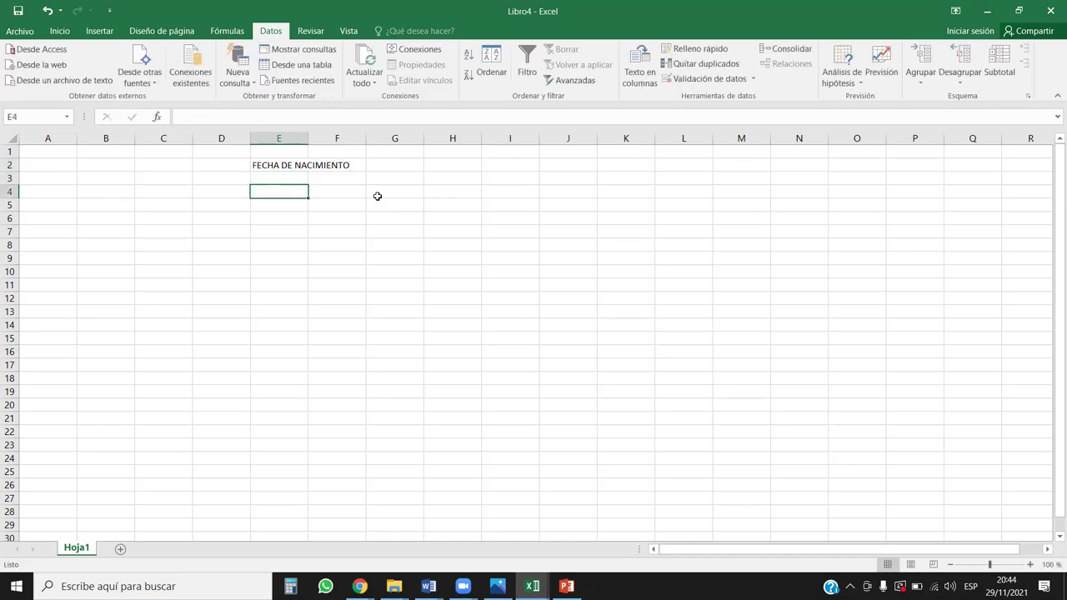
{"action": "type", "text": "DÍA"}
{"action": "key", "text": "Tab"}
{"action": "type", "text": "MNES"}
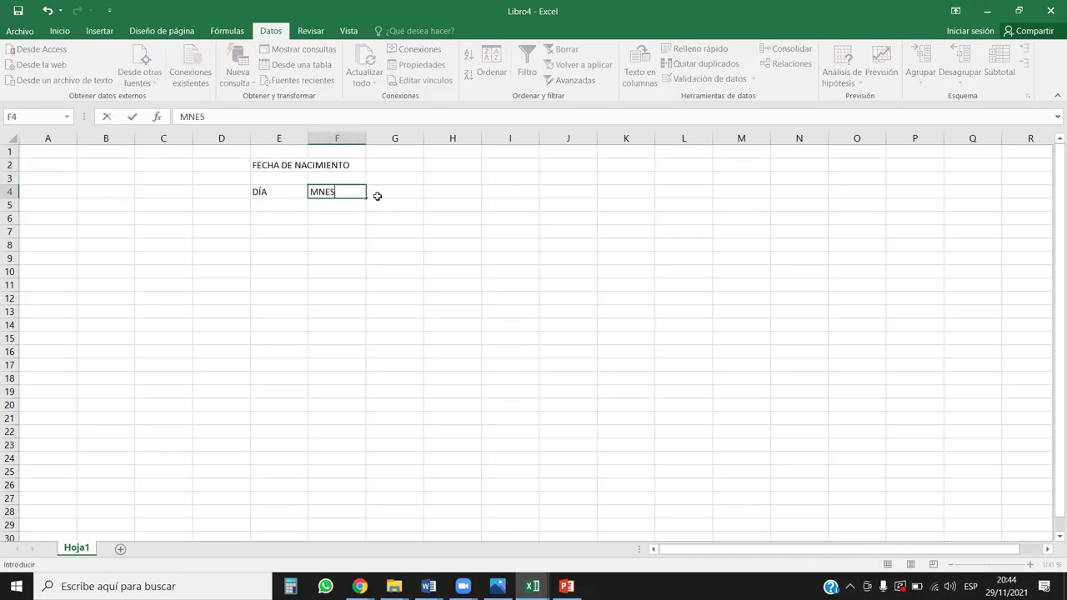
{"action": "key", "text": "BackSpace"}
{"action": "key", "text": "BackSpace"}
{"action": "type", "text": "E"}
{"action": "key", "text": "Tab"}
{"action": "type", "text": "AÑO"}
{"action": "key", "text": "Return"}
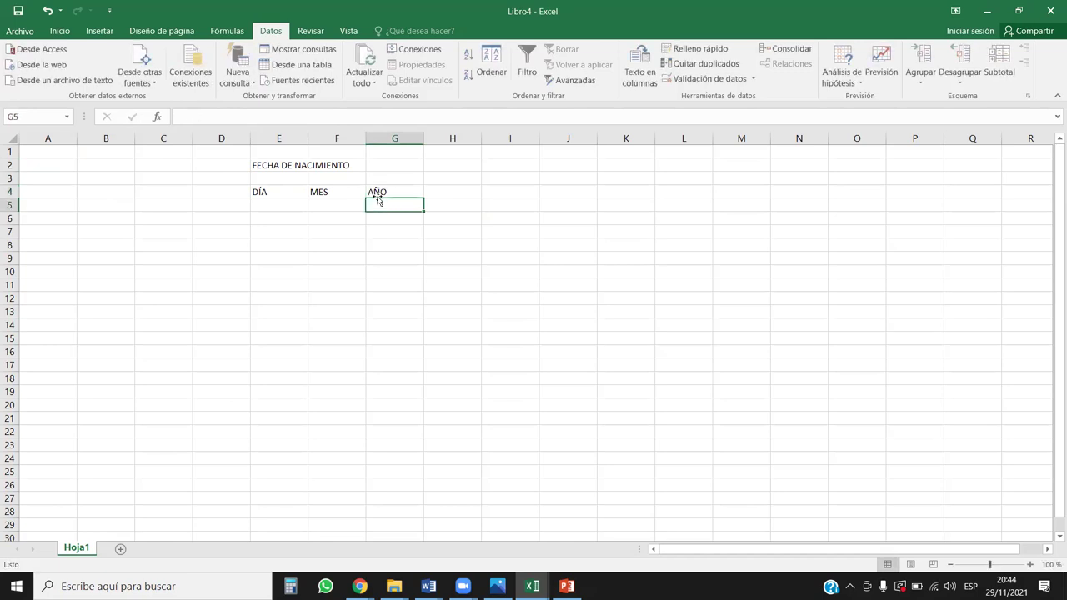
{"action": "left_click_drag", "start_coordinate": [265, 193], "coordinate": [403, 208]}
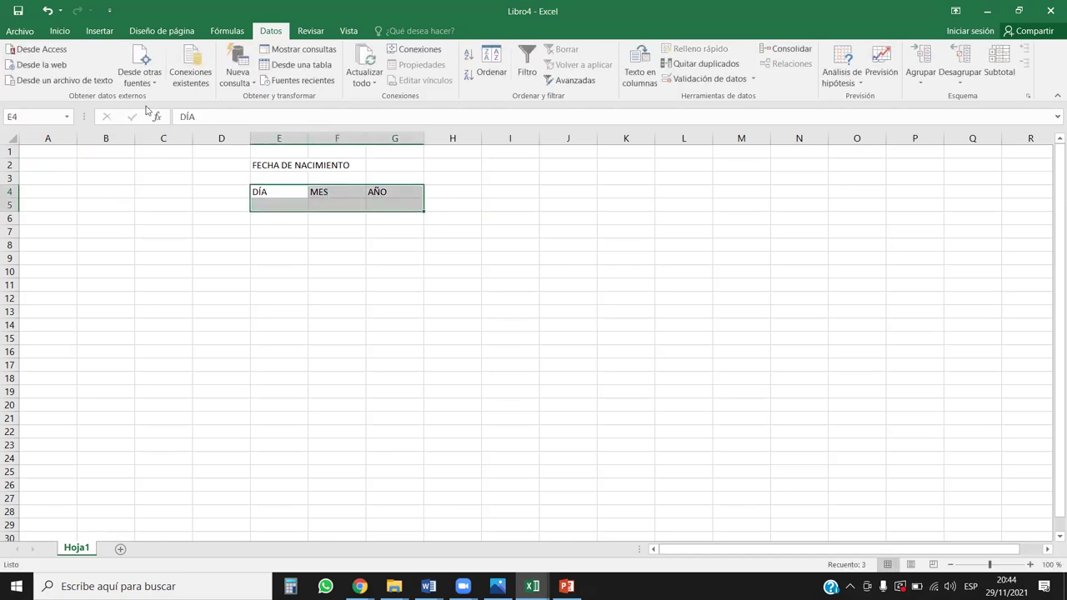
- Give the date table All Borders and merge and centre FECHA DE NACIMIENTO across E2:G2
{"action": "left_click", "coordinate": [59, 31]}
{"action": "left_click", "coordinate": [183, 76]}
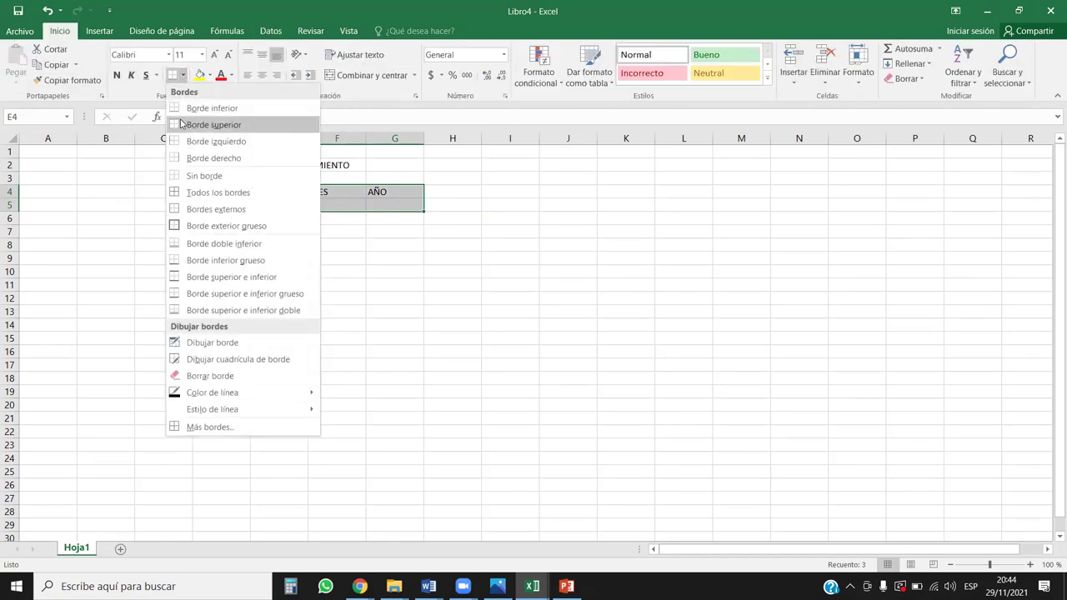
{"action": "left_click", "coordinate": [195, 197]}
{"action": "left_click_drag", "start_coordinate": [301, 165], "coordinate": [400, 164]}
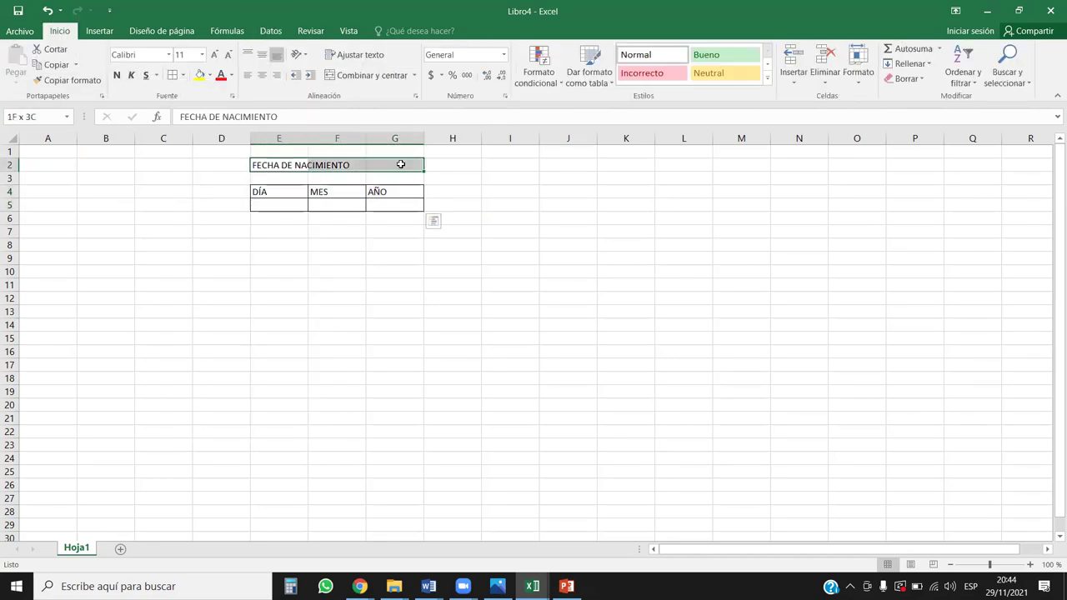
{"action": "left_click", "coordinate": [357, 81]}
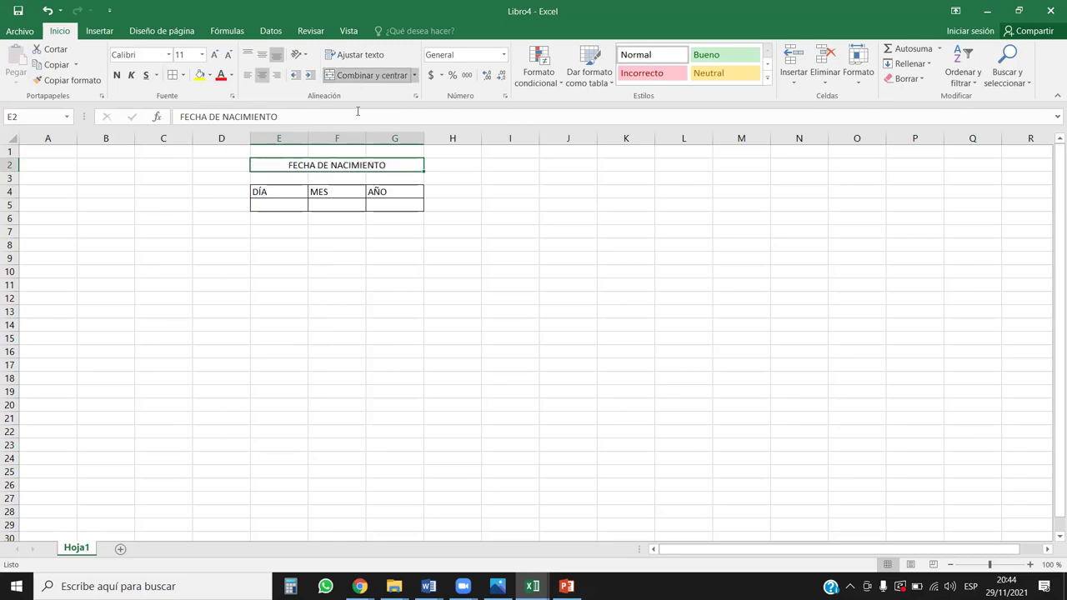
{"action": "left_click", "coordinate": [419, 283]}
- Delete the empty row 3 and centre the title and DÍA, MES, AÑO headers
{"action": "left_click", "coordinate": [9, 177]}
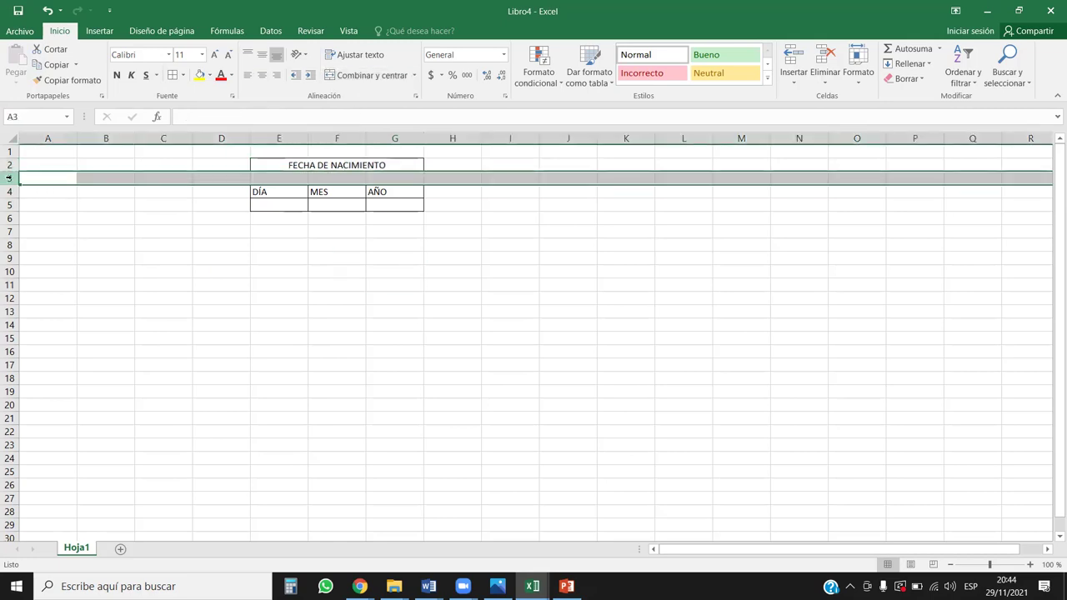
{"action": "key", "text": "ctrl+minus"}
{"action": "scroll", "coordinate": [339, 200], "scroll_direction": "up", "scroll_amount": 4}
{"action": "scroll", "coordinate": [376, 222], "scroll_direction": "up", "scroll_amount": 1}
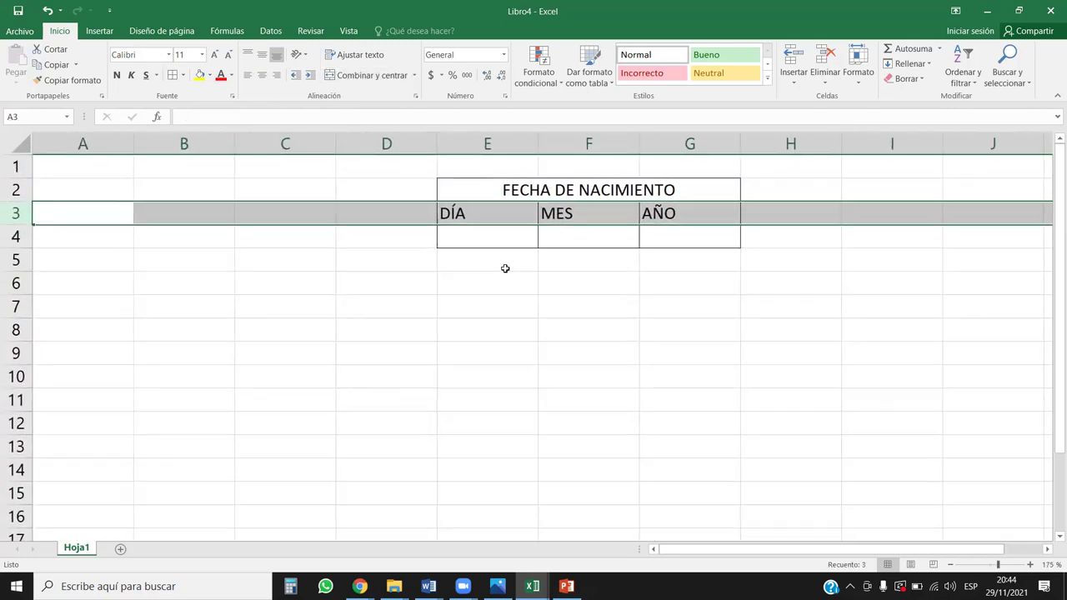
{"action": "left_click_drag", "start_coordinate": [507, 213], "coordinate": [642, 238]}
{"action": "left_click", "coordinate": [262, 75]}
{"action": "left_click", "coordinate": [262, 75]}
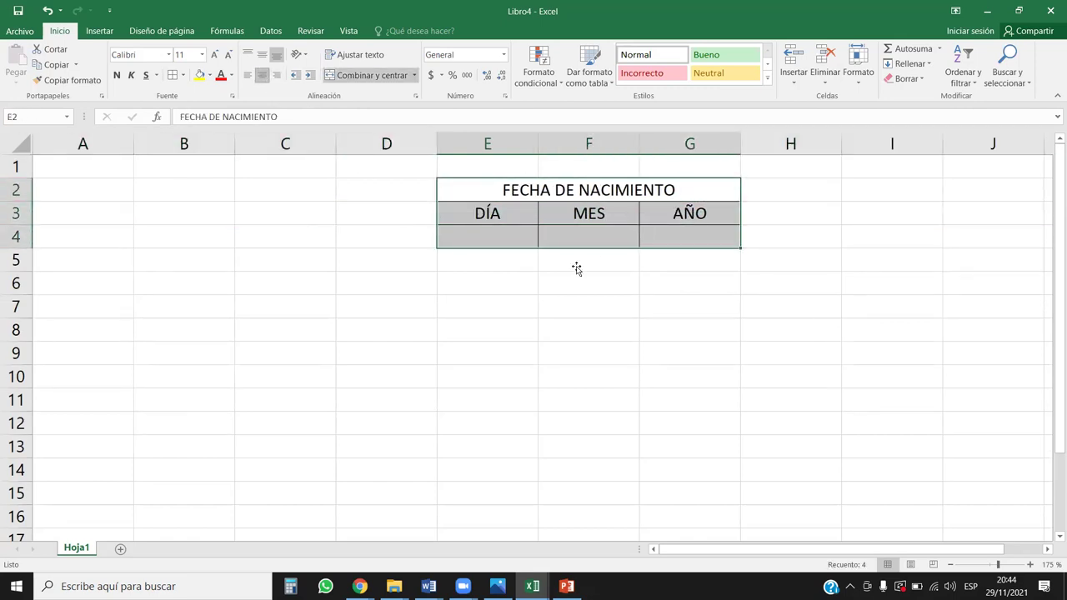
- Click through the table's header and blank cells to check the layout
{"action": "left_click", "coordinate": [683, 350]}
{"action": "left_click", "coordinate": [514, 232]}
{"action": "left_click", "coordinate": [614, 289]}
{"action": "left_click", "coordinate": [506, 237]}
{"action": "left_click", "coordinate": [588, 238]}
{"action": "left_click", "coordinate": [718, 240]}
{"action": "left_click", "coordinate": [505, 235]}
{"action": "left_click", "coordinate": [590, 237]}
{"action": "left_click", "coordinate": [685, 236]}
{"action": "left_click_drag", "start_coordinate": [646, 302], "coordinate": [600, 299]}
{"action": "left_click", "coordinate": [505, 233]}
{"action": "left_click", "coordinate": [608, 278]}
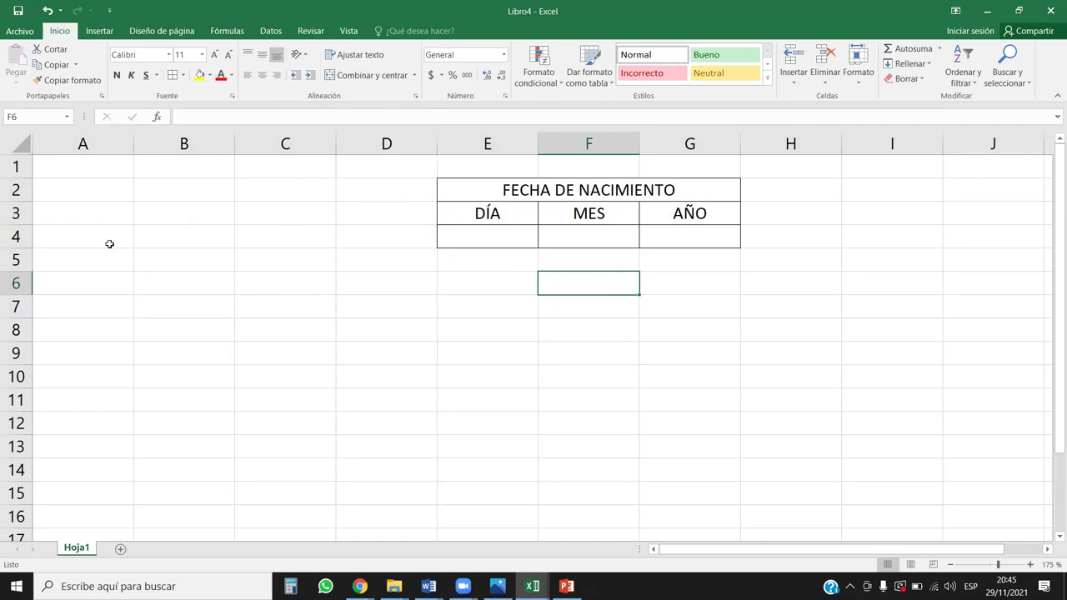
- Move to cell A1 to start the day list
{"action": "left_click", "coordinate": [115, 175]}
{"action": "key", "text": "End"}
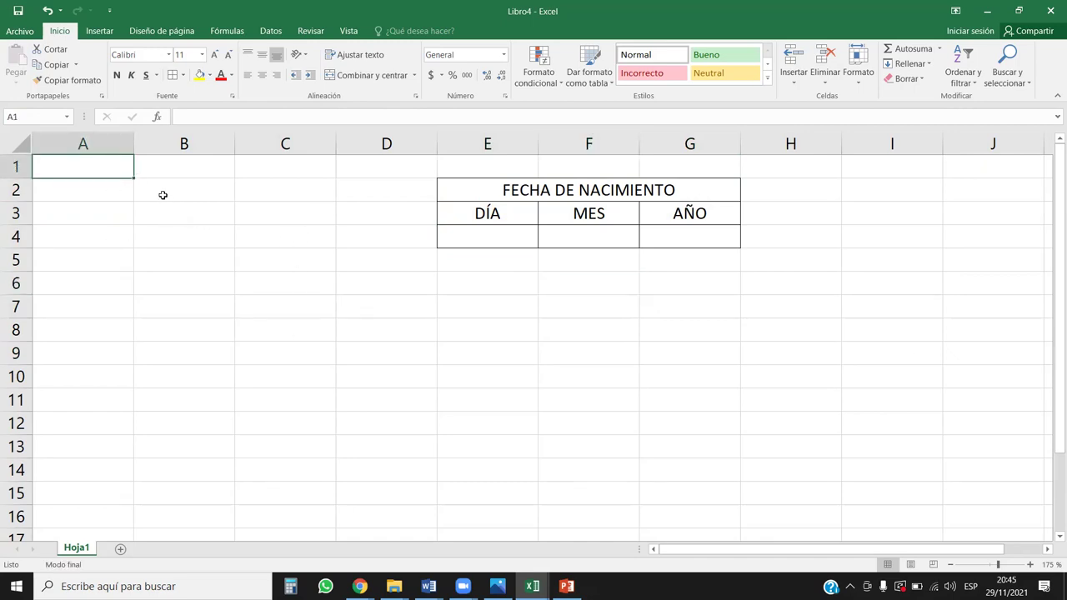
{"action": "key", "text": "Home"}
- Enter 1 and 2 in A1:A2 and select all of column A
{"action": "left_click", "coordinate": [69, 165]}
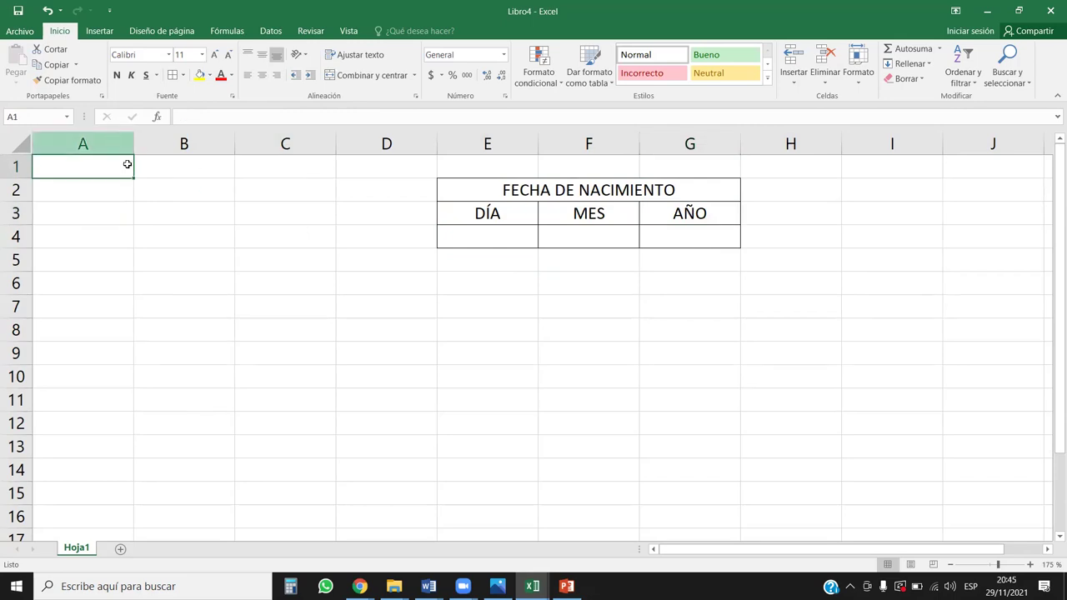
{"action": "type", "text": "1"}
{"action": "key", "text": "Return"}
{"action": "type", "text": "2"}
{"action": "key", "text": "Return"}
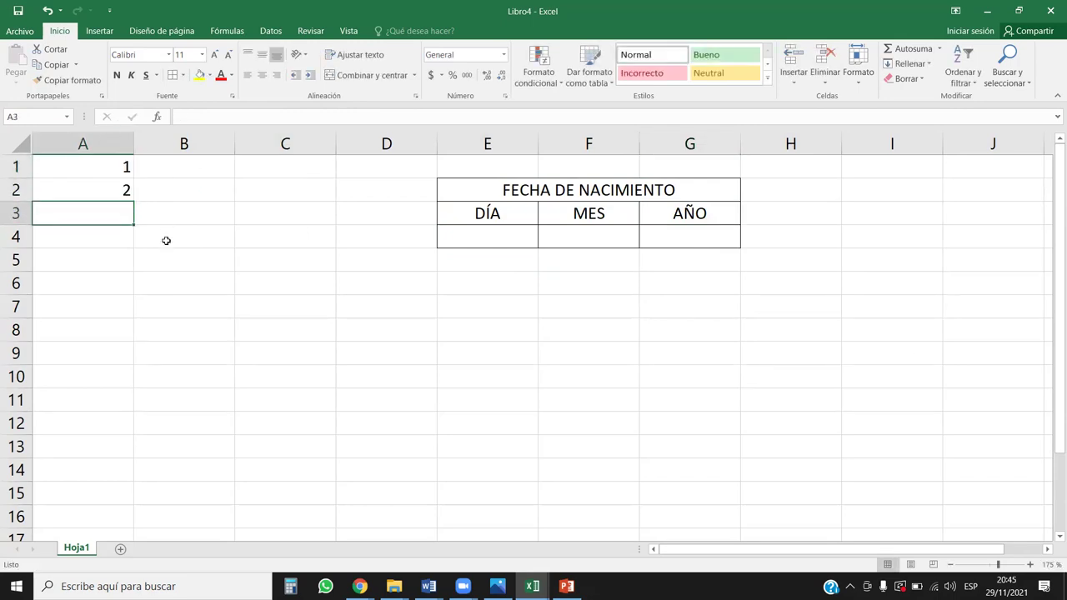
{"action": "left_click_drag", "start_coordinate": [81, 166], "coordinate": [98, 193]}
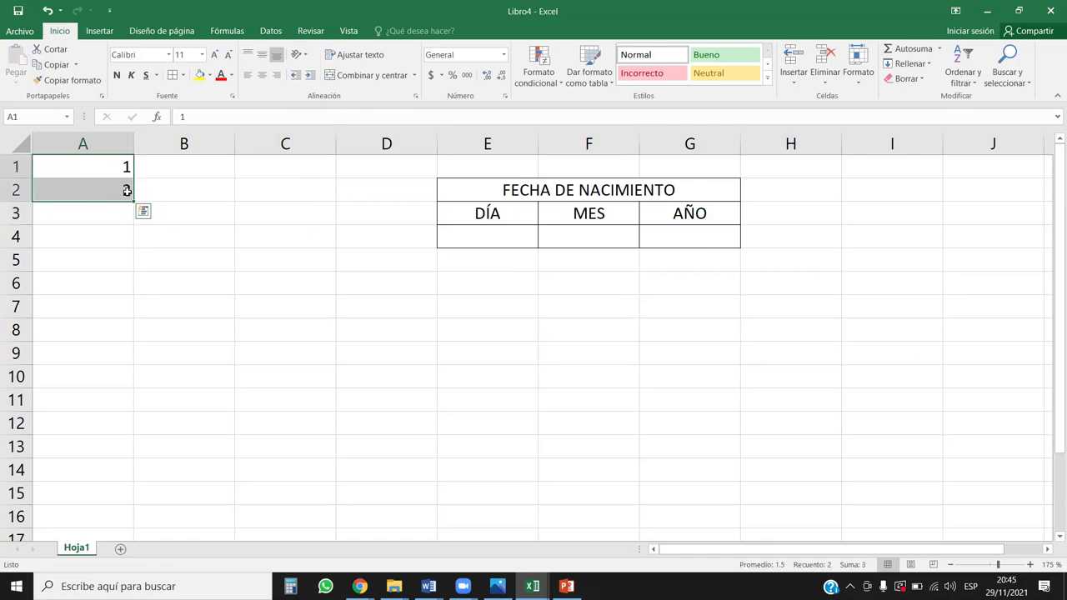
{"action": "key", "text": "ctrl+space"}
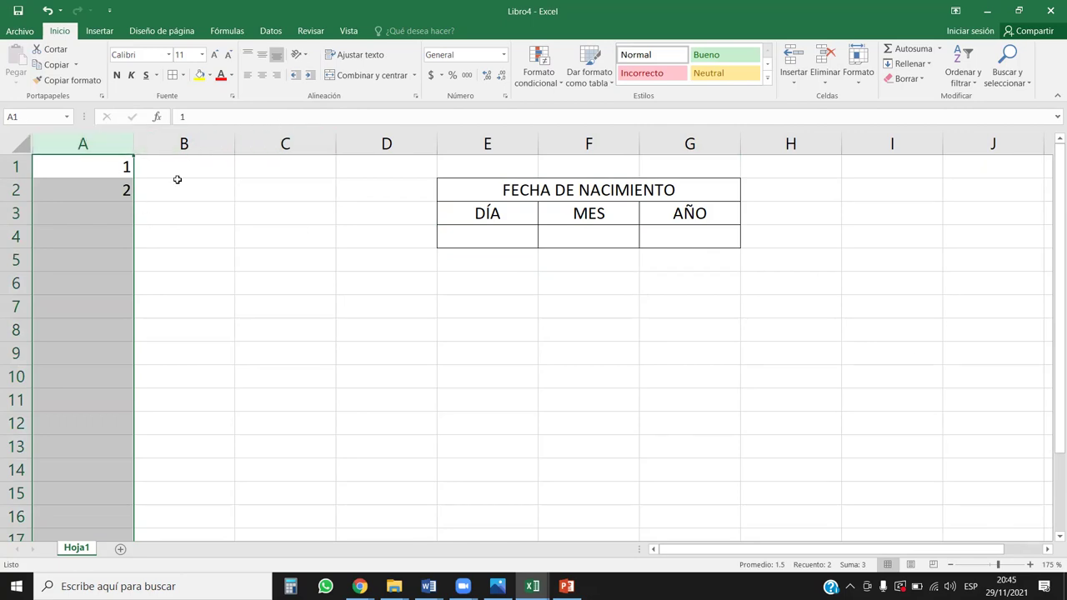
- Fill column A as a Rellenar > Series with limit 31, producing days 1 to 31
{"action": "left_click", "coordinate": [960, 67]}
{"action": "left_click", "coordinate": [920, 67]}
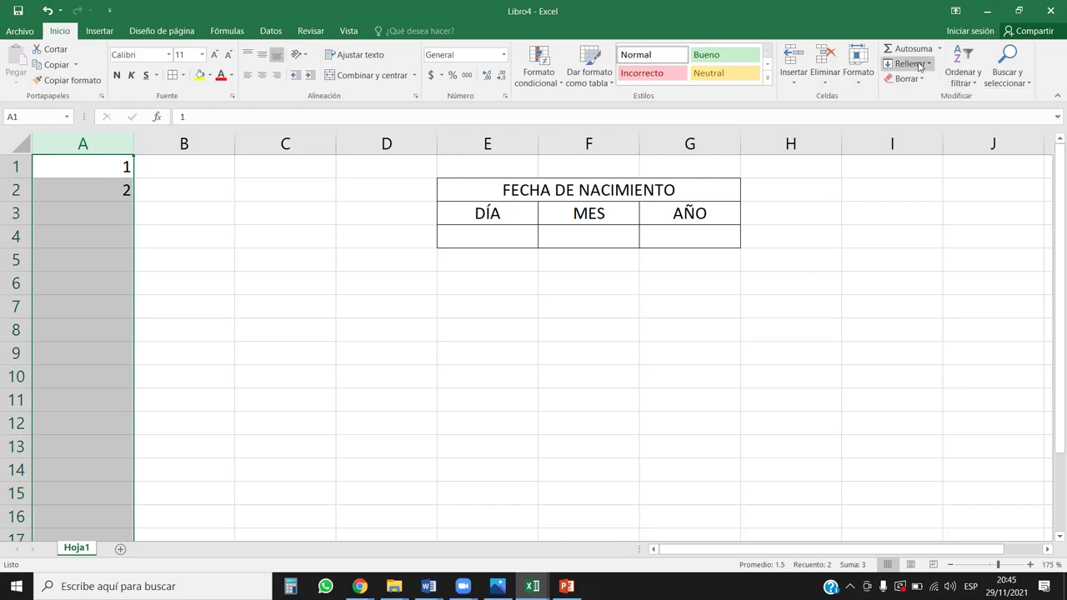
{"action": "left_click", "coordinate": [920, 65]}
{"action": "left_click", "coordinate": [917, 170]}
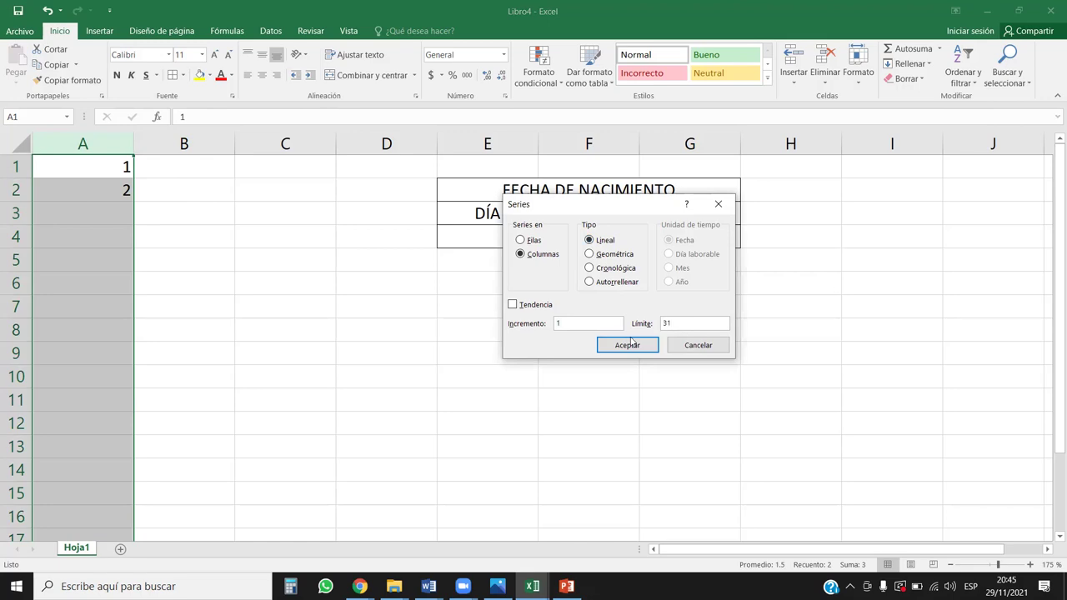
{"action": "left_click", "coordinate": [631, 344]}
{"action": "scroll", "coordinate": [112, 373], "scroll_direction": "down", "scroll_amount": 3}
{"action": "scroll", "coordinate": [122, 396], "scroll_direction": "down", "scroll_amount": 10}
{"action": "scroll", "coordinate": [114, 276], "scroll_direction": "up", "scroll_amount": 4}
{"action": "left_click", "coordinate": [100, 241]}
{"action": "scroll", "coordinate": [319, 414], "scroll_direction": "up", "scroll_amount": 5}
{"action": "scroll", "coordinate": [292, 372], "scroll_direction": "up", "scroll_amount": 4}
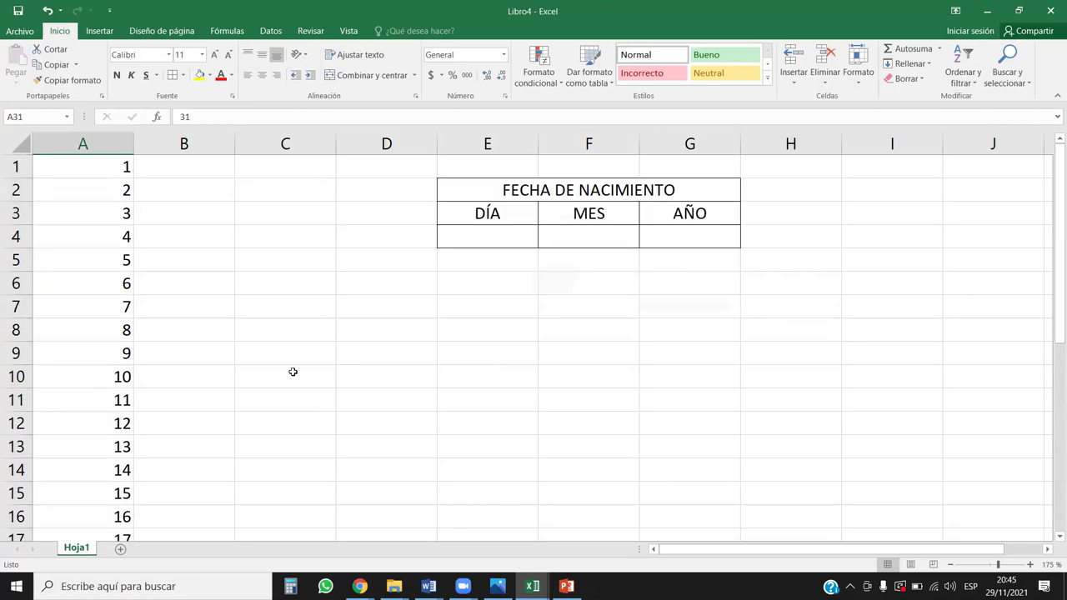
- Enter ENERO in B1 and inspect the Series fill settings, closing them without filling
{"action": "left_click", "coordinate": [163, 161]}
{"action": "type", "text": "ENERO"}
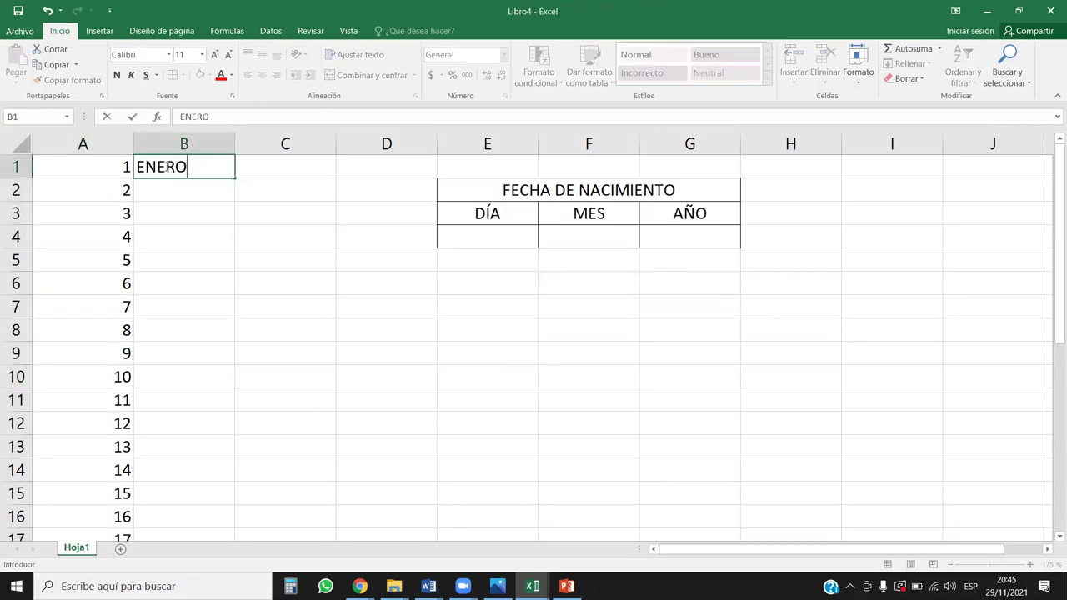
{"action": "left_click", "coordinate": [237, 188]}
{"action": "left_click", "coordinate": [230, 171]}
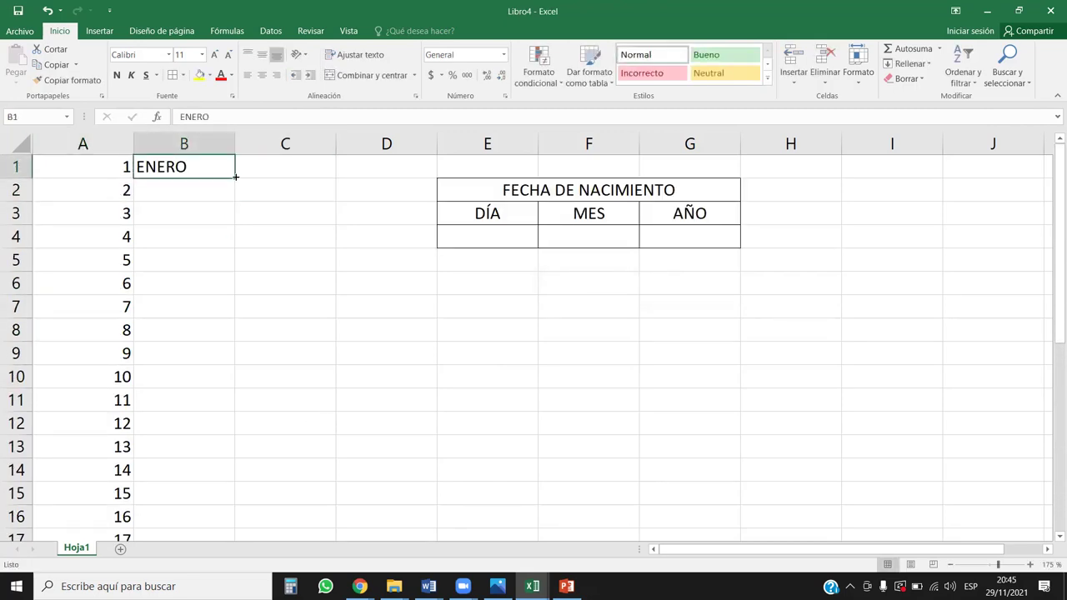
{"action": "key", "text": "ctrl+shift+Down"}
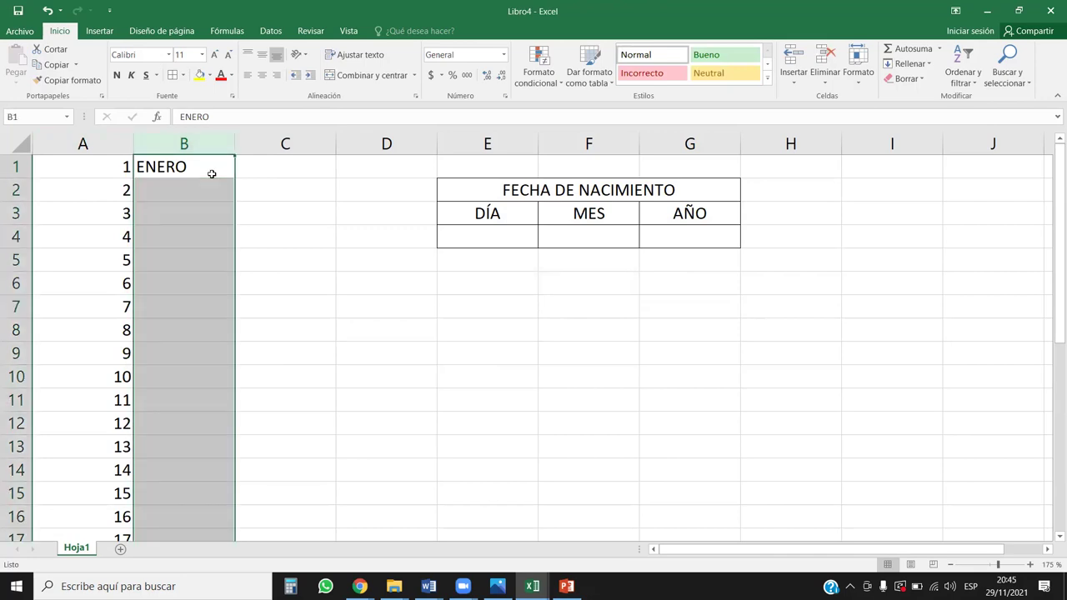
{"action": "left_click", "coordinate": [905, 66]}
{"action": "left_click", "coordinate": [908, 177]}
{"action": "type", "text": "12"}
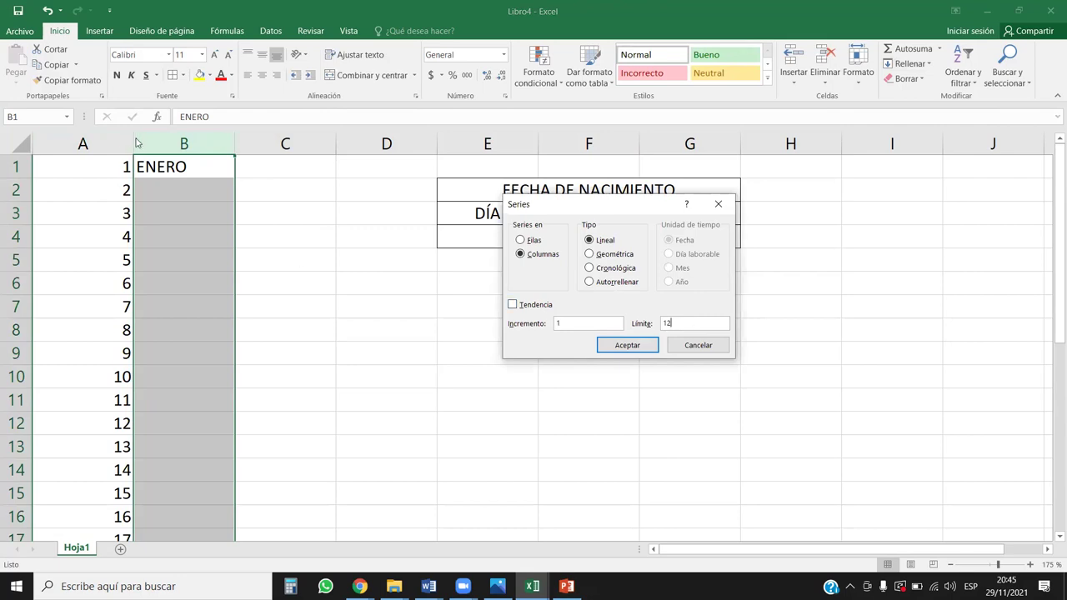
{"action": "left_click", "coordinate": [636, 345]}
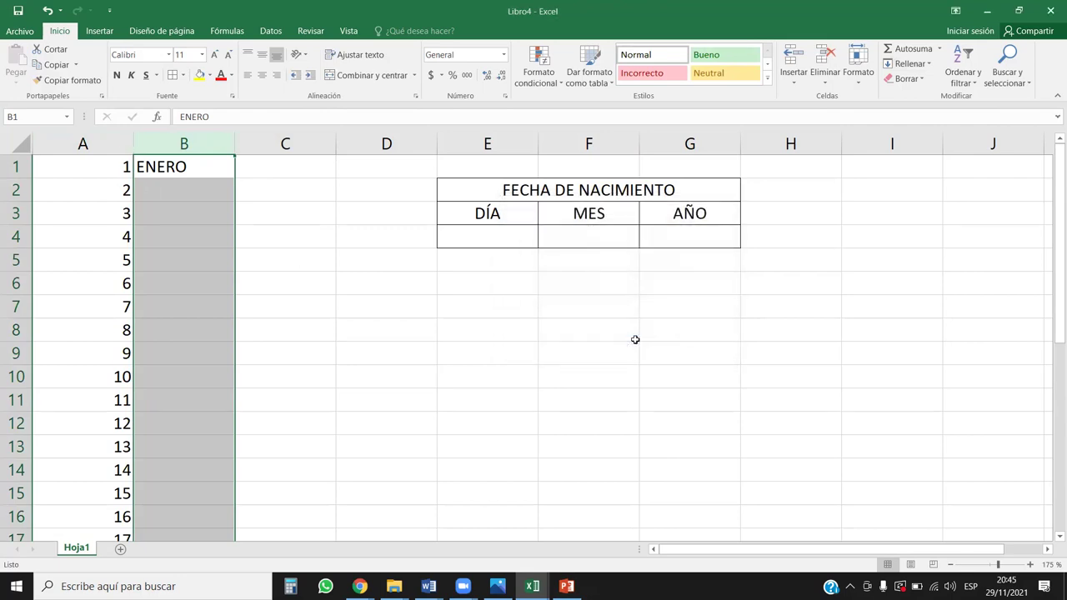
- Fill B1:B12 with the months ENERO to DICIEMBRE and widen column B
{"action": "left_click", "coordinate": [292, 285]}
{"action": "left_click", "coordinate": [209, 172]}
{"action": "left_click_drag", "start_coordinate": [240, 179], "coordinate": [231, 377]}
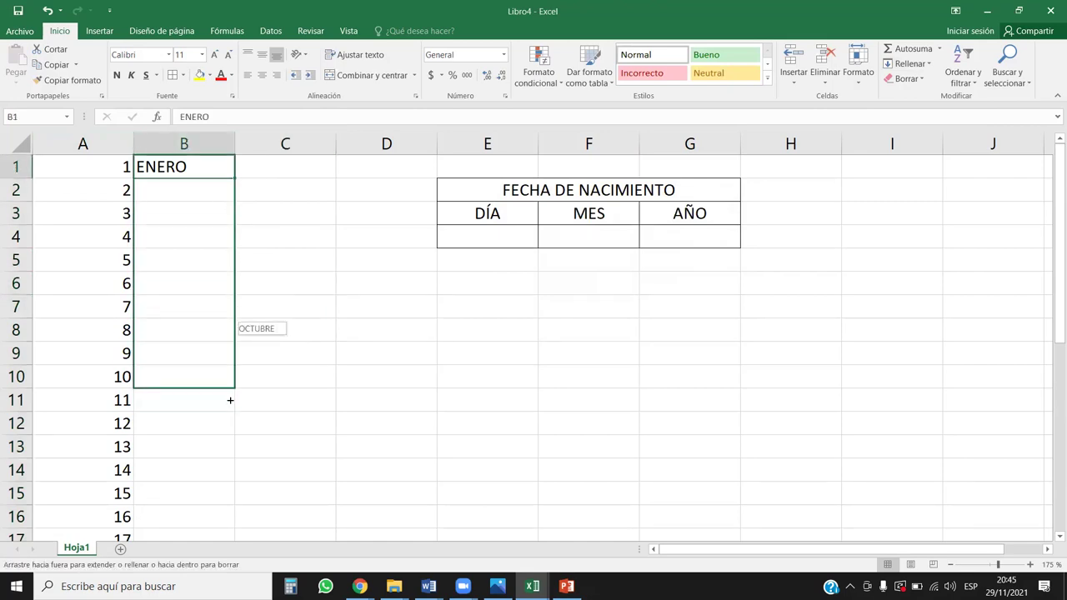
{"action": "left_click_drag", "start_coordinate": [231, 378], "coordinate": [229, 424]}
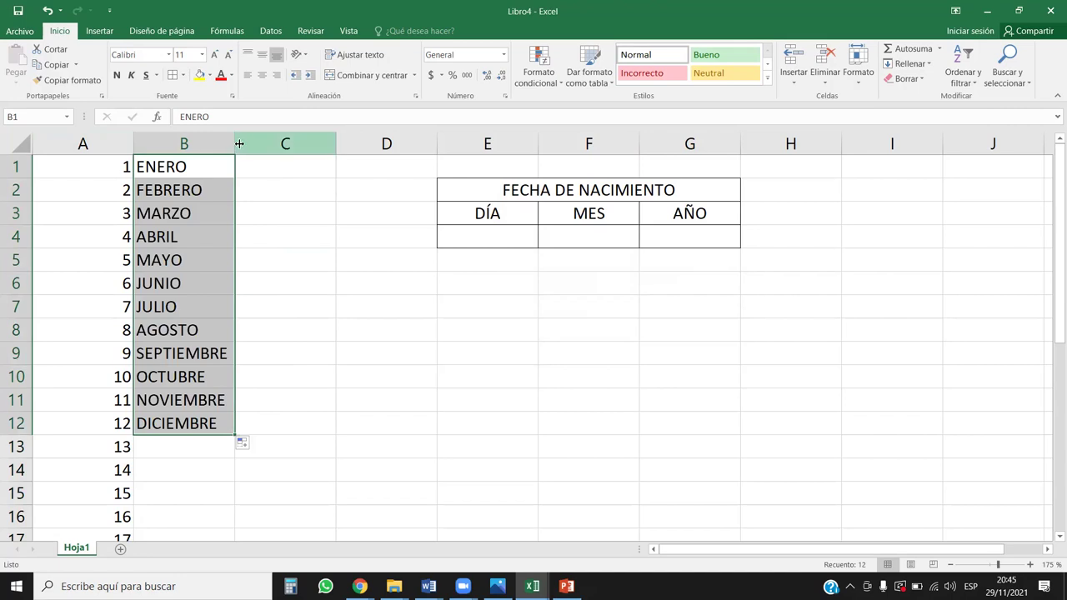
{"action": "left_click_drag", "start_coordinate": [236, 143], "coordinate": [244, 143]}
{"action": "left_click", "coordinate": [292, 167]}
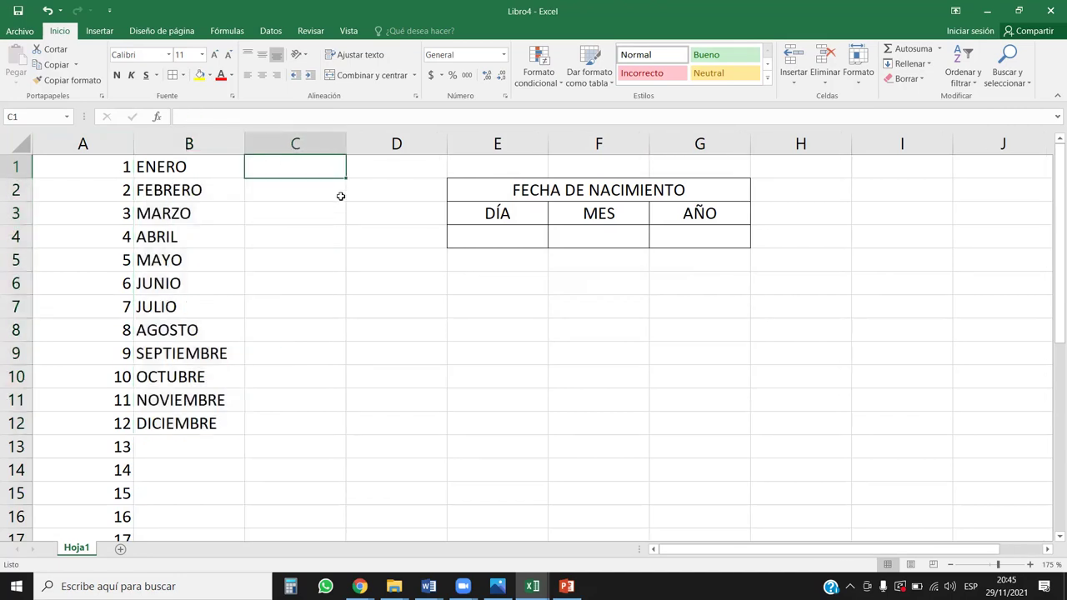
{"action": "type", "text": "19"}
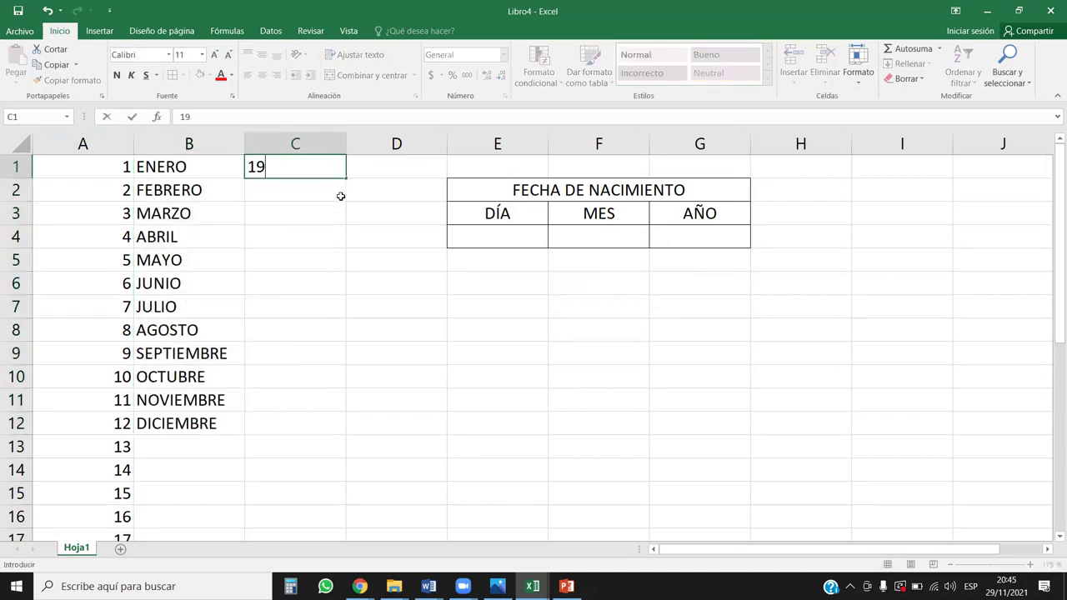
{"action": "type", "text": "35"}
{"action": "key", "text": "Return"}
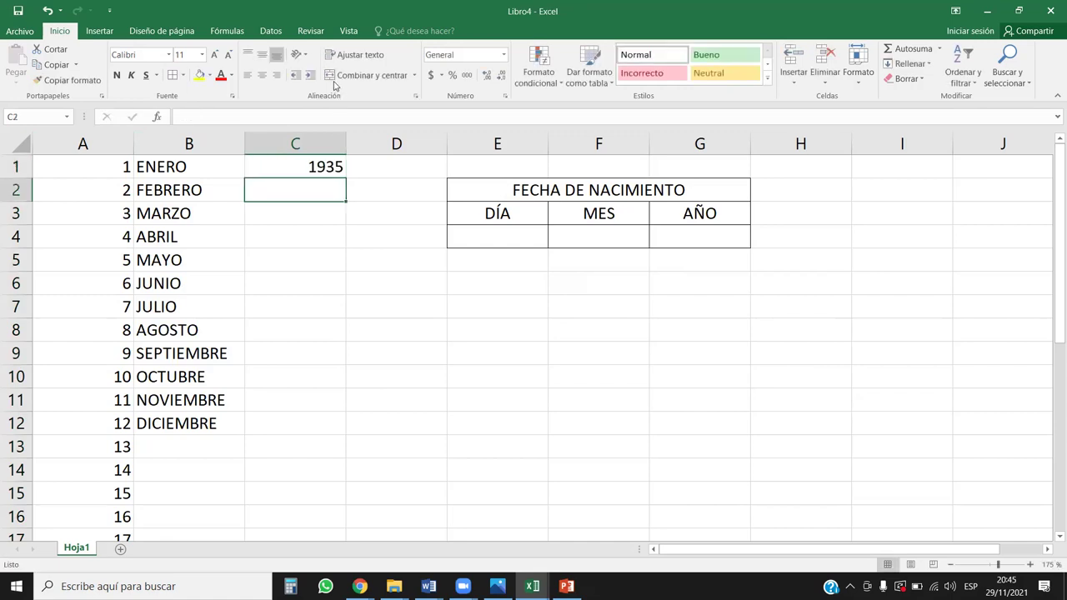
{"action": "left_click", "coordinate": [330, 161]}
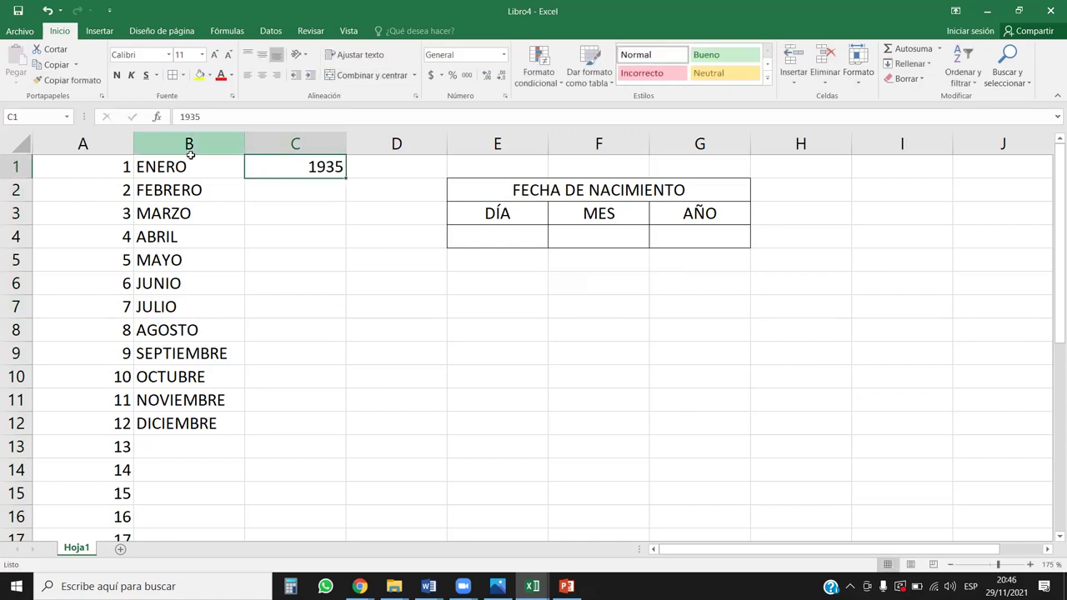
{"action": "left_click_drag", "start_coordinate": [83, 144], "coordinate": [296, 144]}
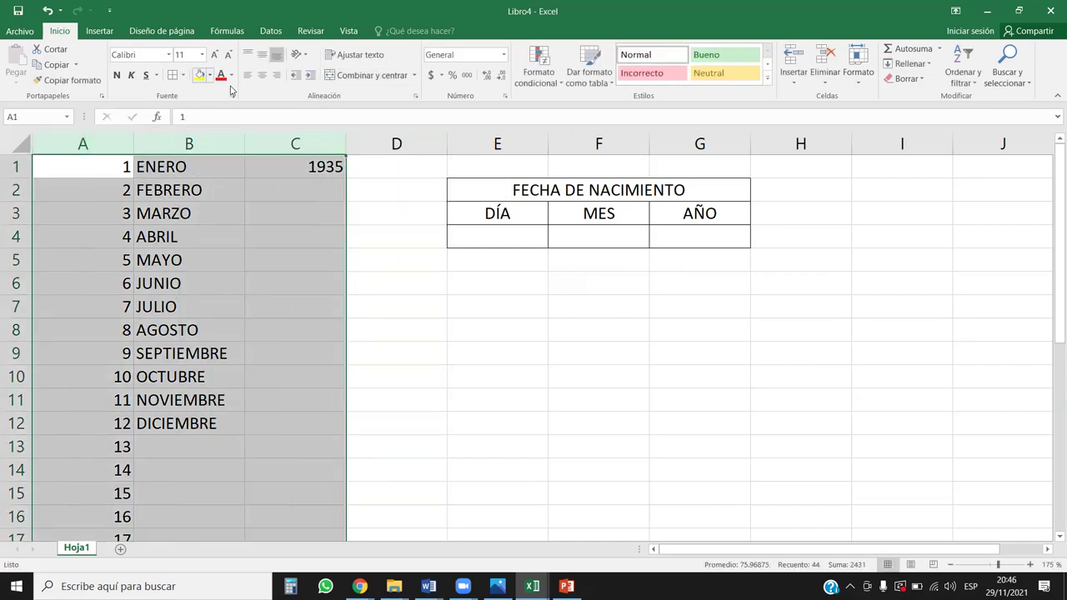
{"action": "left_click", "coordinate": [262, 75]}
{"action": "left_click", "coordinate": [336, 164]}
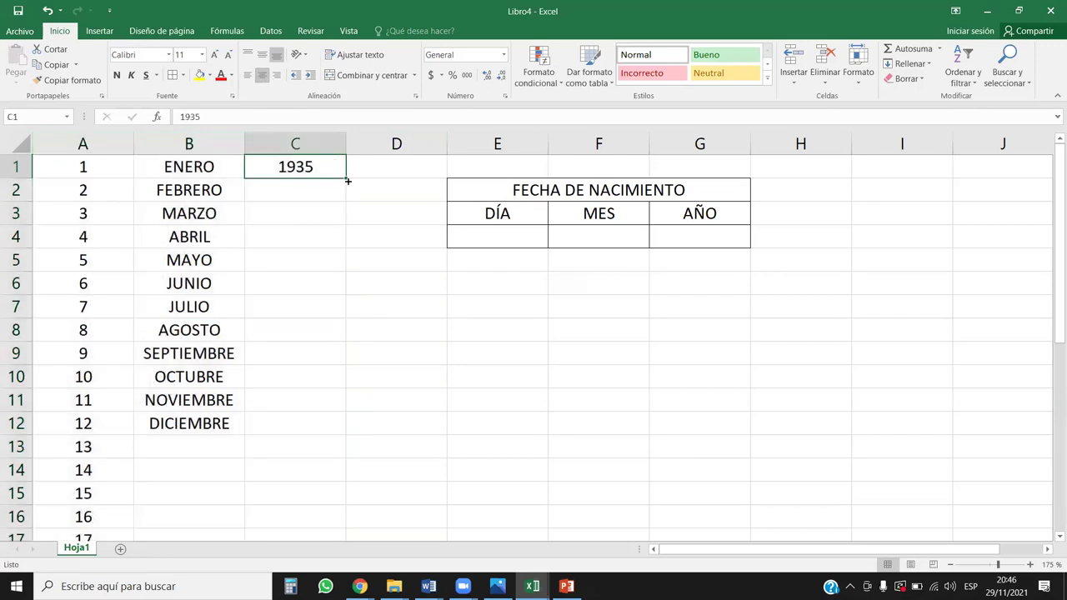
{"action": "left_click_drag", "start_coordinate": [343, 179], "coordinate": [357, 297]}
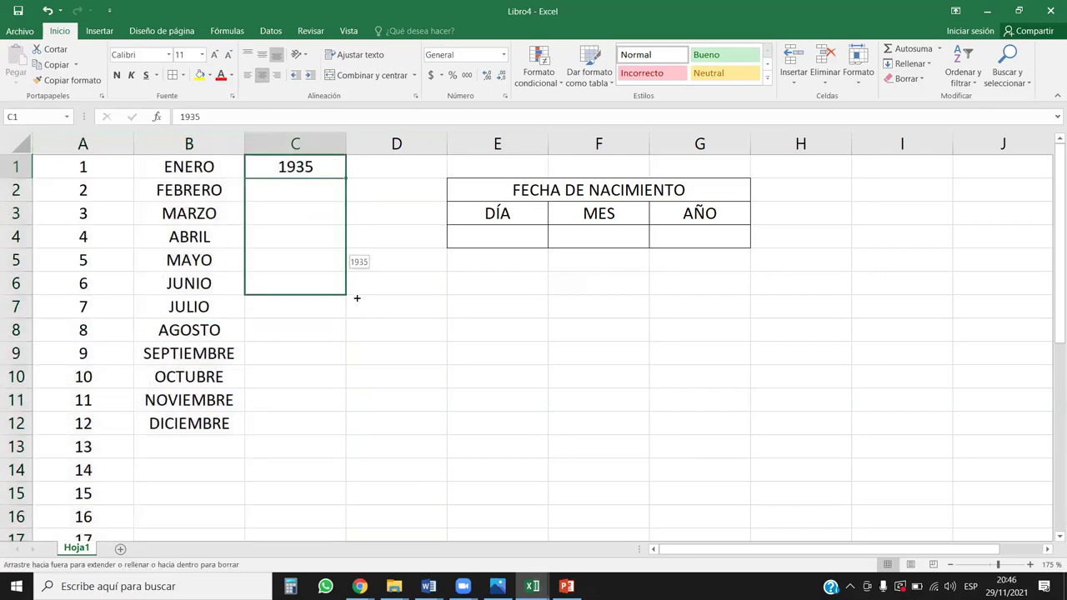
{"action": "mouse_move", "coordinate": [356, 297]}
{"action": "left_mouse_down"}
{"action": "mouse_move", "coordinate": [356, 564]}
{"action": "mouse_move", "coordinate": [327, 109]}
{"action": "mouse_move", "coordinate": [330, 181]}
{"action": "left_mouse_up"}
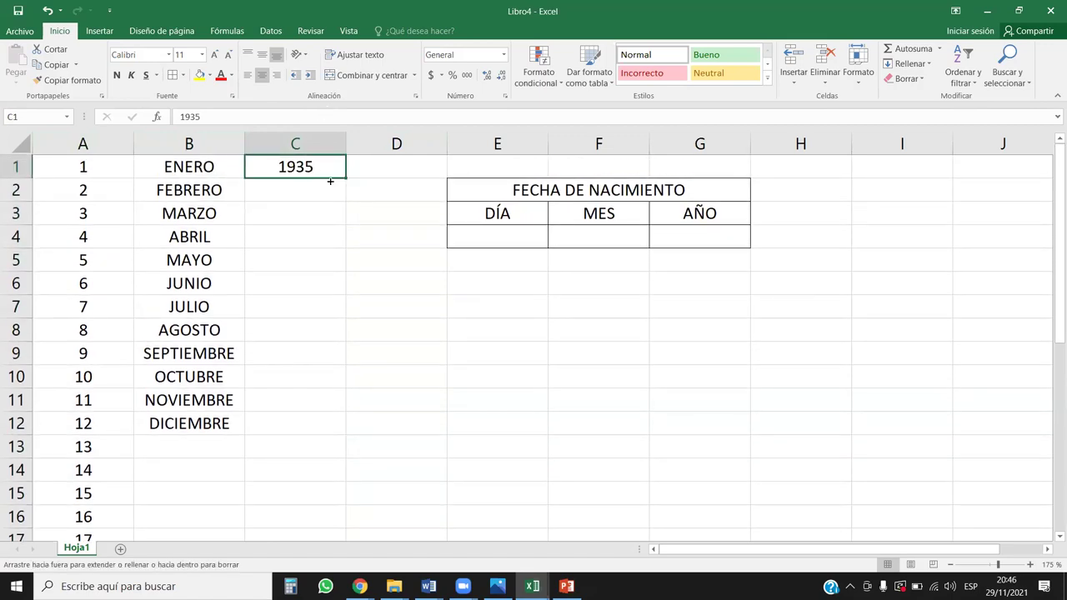
{"action": "left_click", "coordinate": [331, 193]}
{"action": "type", "text": "193"}
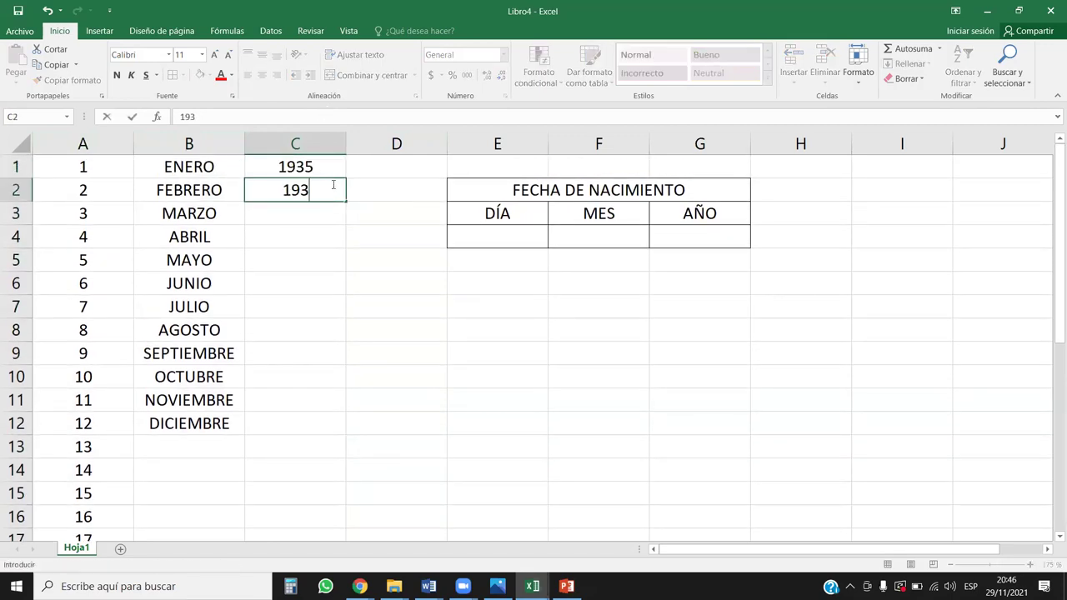
{"action": "type", "text": "6"}
{"action": "key", "text": "Return"}
{"action": "mouse_move", "coordinate": [331, 170]}
{"action": "left_mouse_down"}
{"action": "mouse_move", "coordinate": [345, 496]}
{"action": "mouse_move", "coordinate": [332, 182]}
{"action": "mouse_move", "coordinate": [348, 73]}
{"action": "left_mouse_up"}
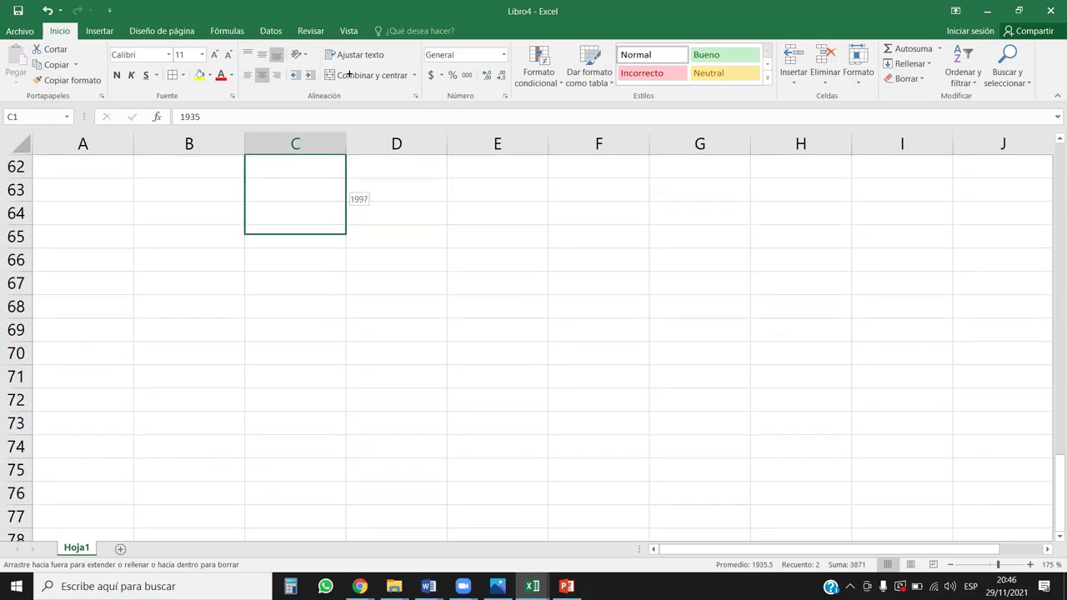
{"action": "left_click_drag", "start_coordinate": [348, 73], "coordinate": [321, 480]}
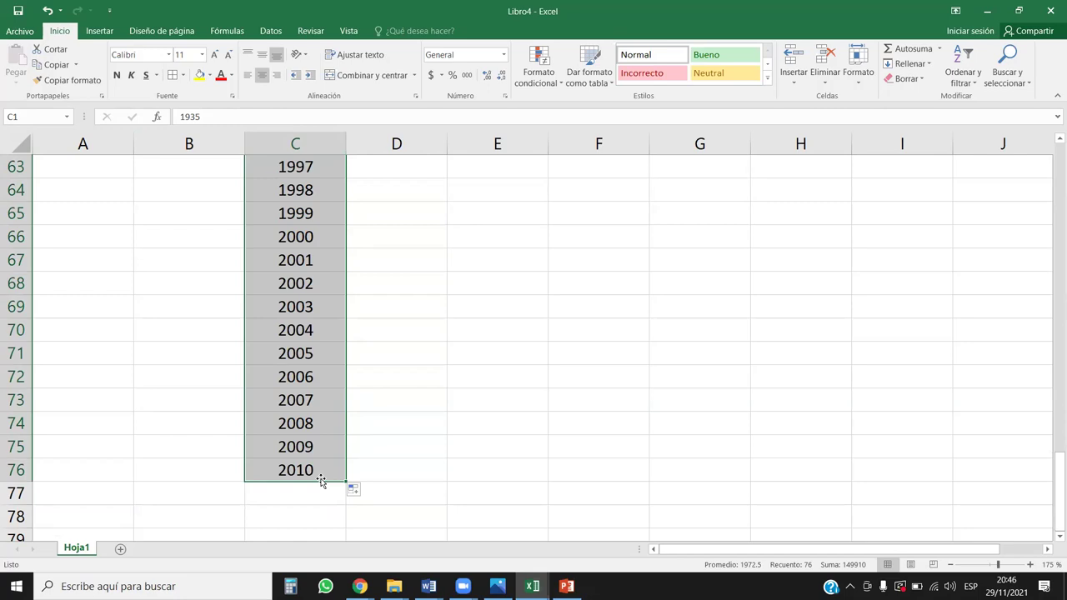
{"action": "key", "text": "ctrl+Up"}
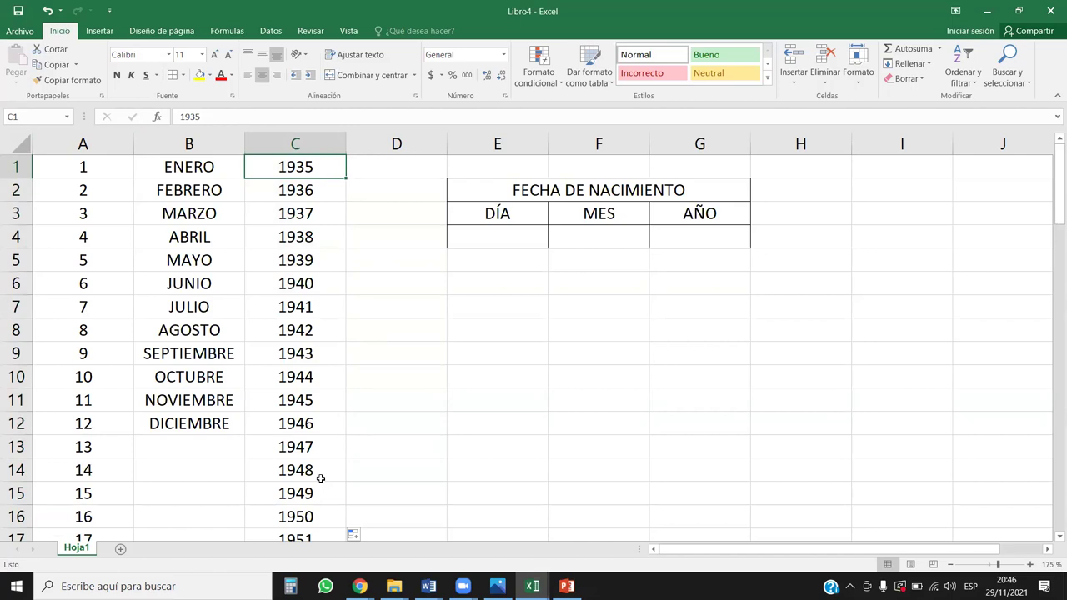
- Review the date cells E4:G4 and the day, month and year lists in columns A–C
{"action": "left_click_drag", "start_coordinate": [500, 237], "coordinate": [692, 233]}
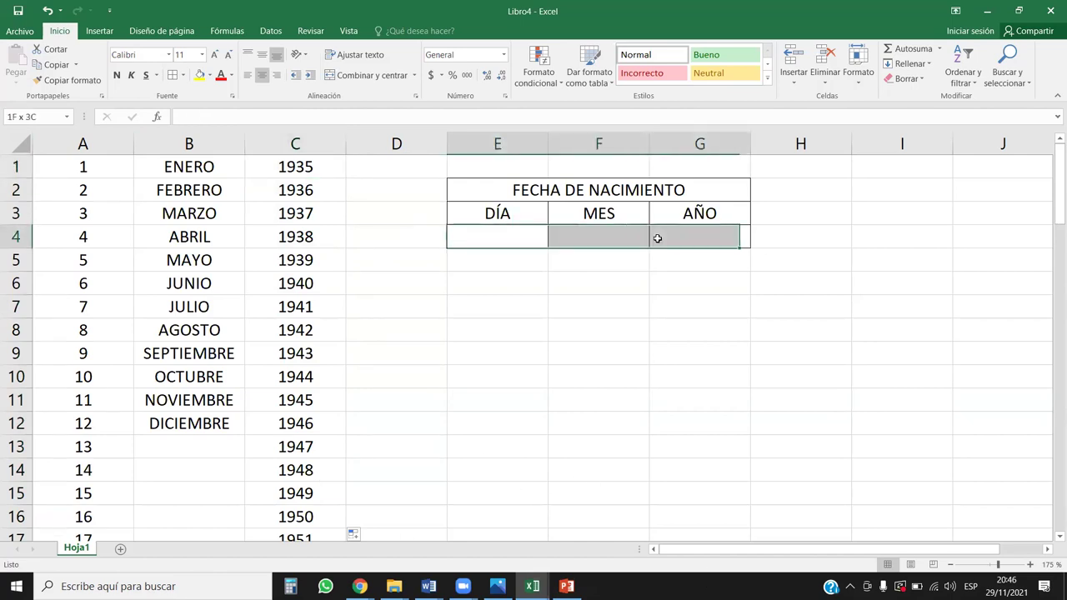
{"action": "left_click", "coordinate": [658, 283]}
{"action": "left_click", "coordinate": [500, 239]}
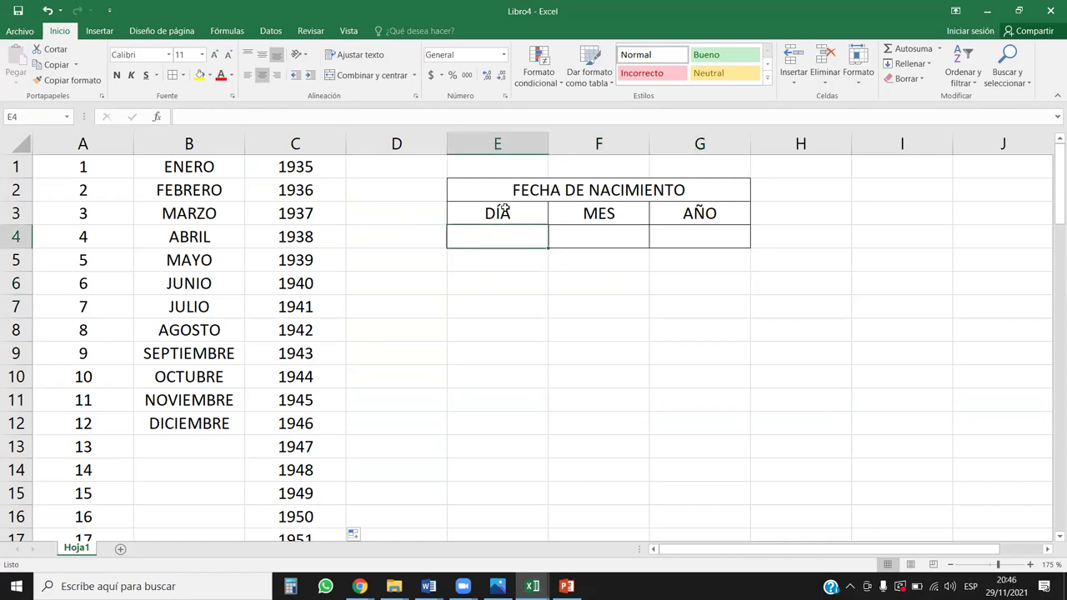
{"action": "left_click_drag", "start_coordinate": [103, 165], "coordinate": [92, 330]}
{"action": "left_click_drag", "start_coordinate": [295, 190], "coordinate": [295, 283]}
{"action": "left_click", "coordinate": [598, 241]}
{"action": "left_click_drag", "start_coordinate": [190, 167], "coordinate": [190, 330]}
{"action": "left_click", "coordinate": [373, 167]}
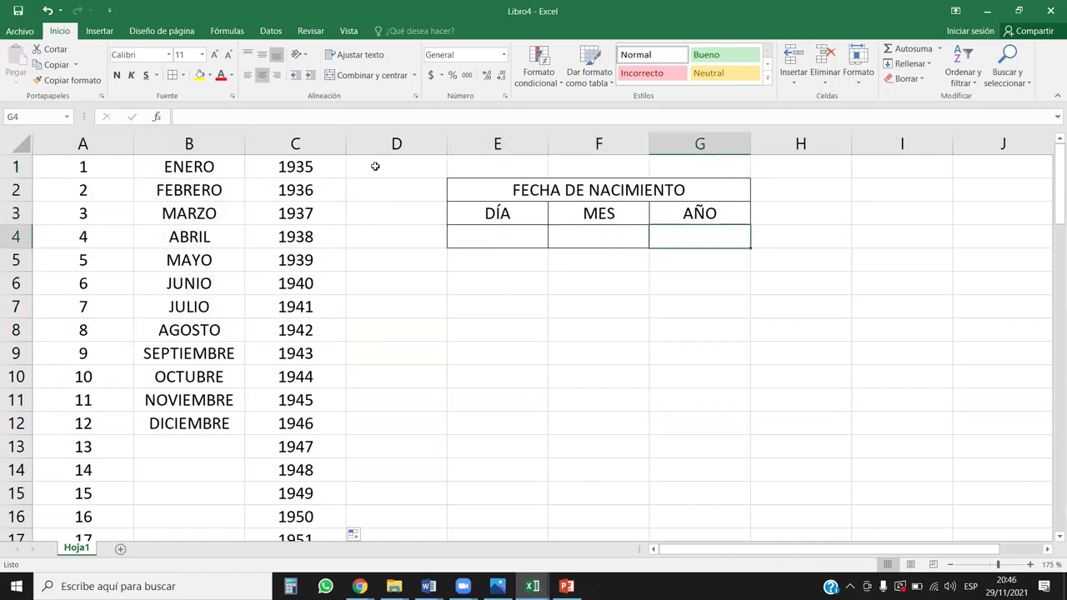
{"action": "left_click_drag", "start_coordinate": [295, 166], "coordinate": [295, 214]}
{"action": "left_click_drag", "start_coordinate": [286, 517], "coordinate": [287, 527]}
{"action": "left_click", "coordinate": [871, 392]}
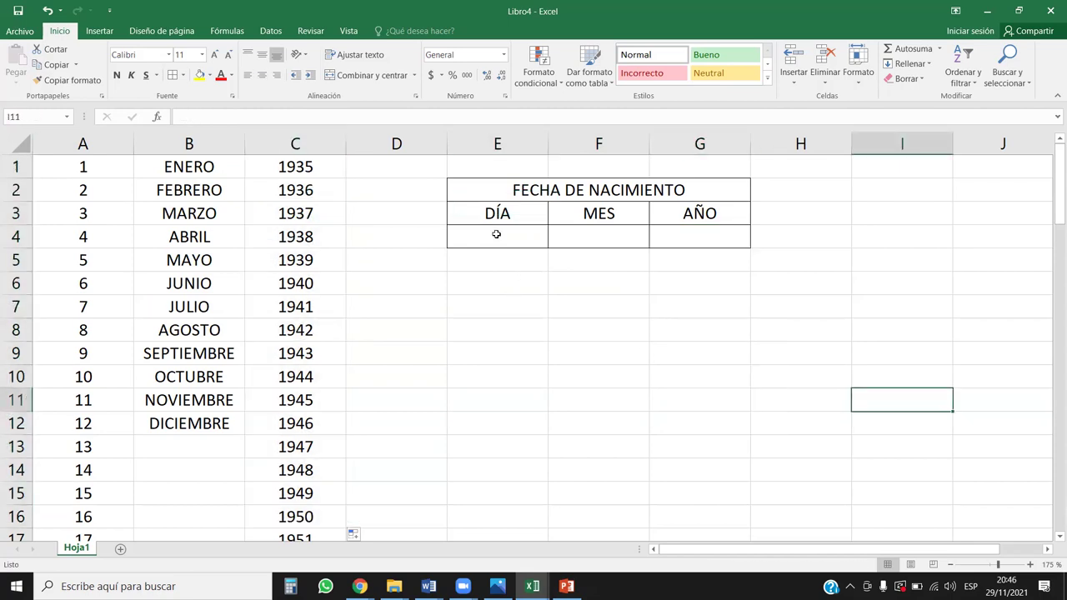
- For E4, choose List validation with the source set to days $A$1:$A$31
{"action": "left_click", "coordinate": [496, 234]}
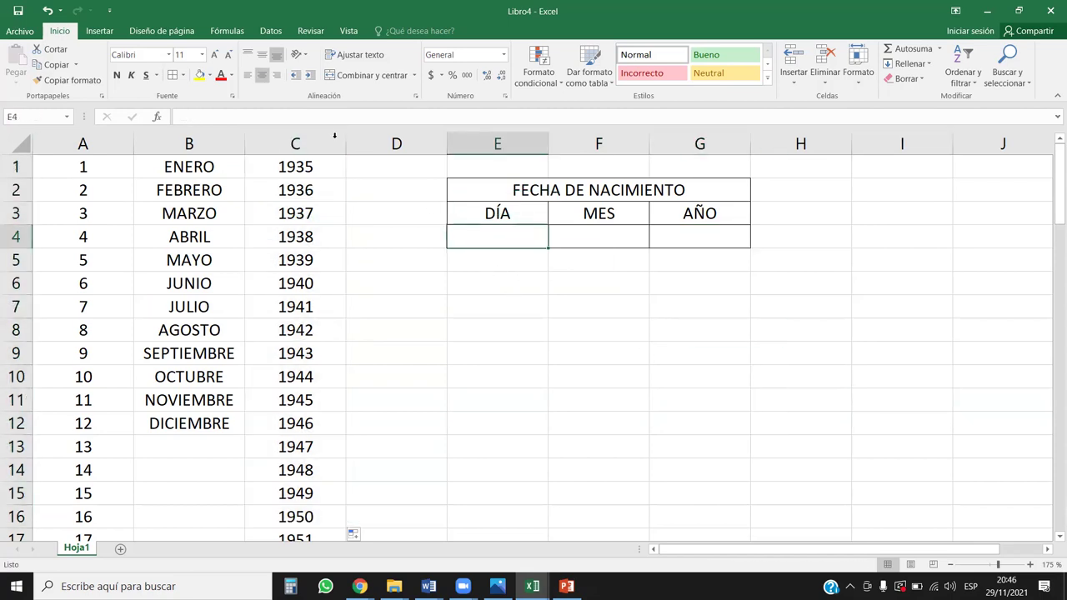
{"action": "left_click", "coordinate": [267, 32]}
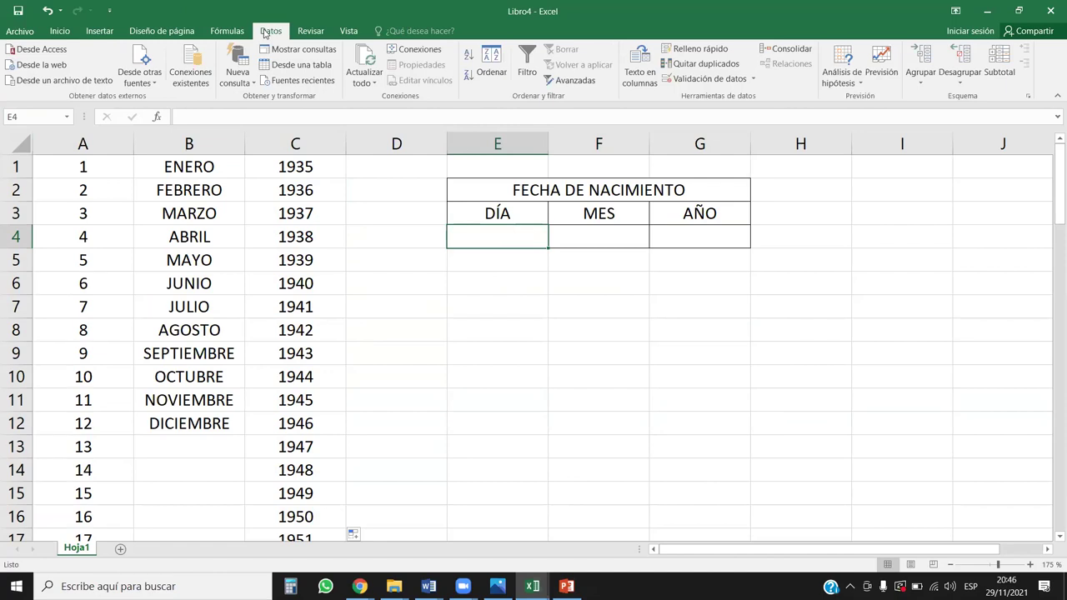
{"action": "left_click", "coordinate": [730, 79]}
{"action": "left_click", "coordinate": [568, 244]}
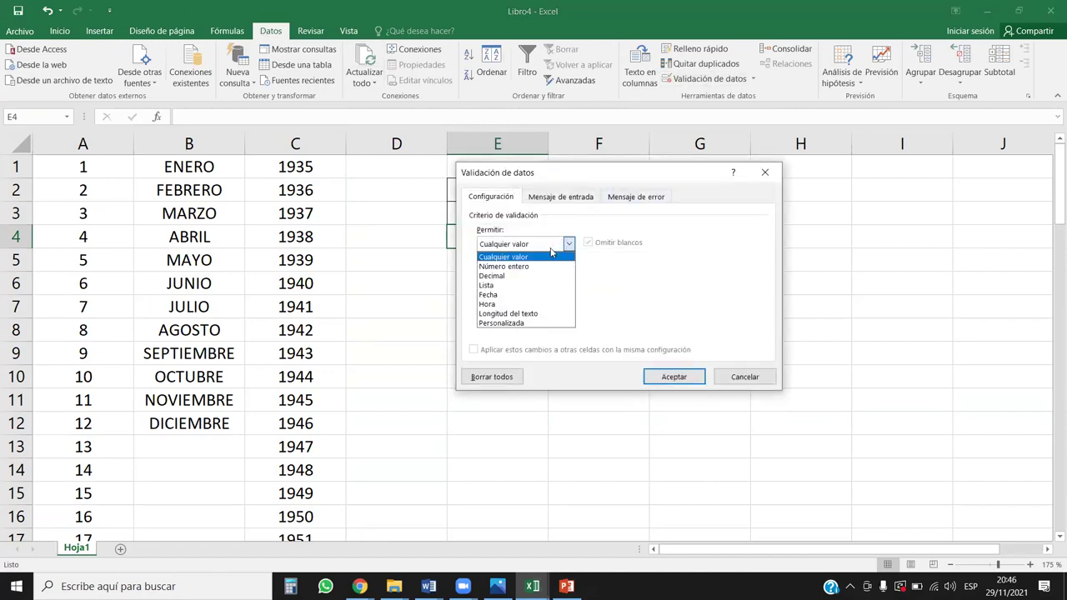
{"action": "left_click", "coordinate": [502, 287]}
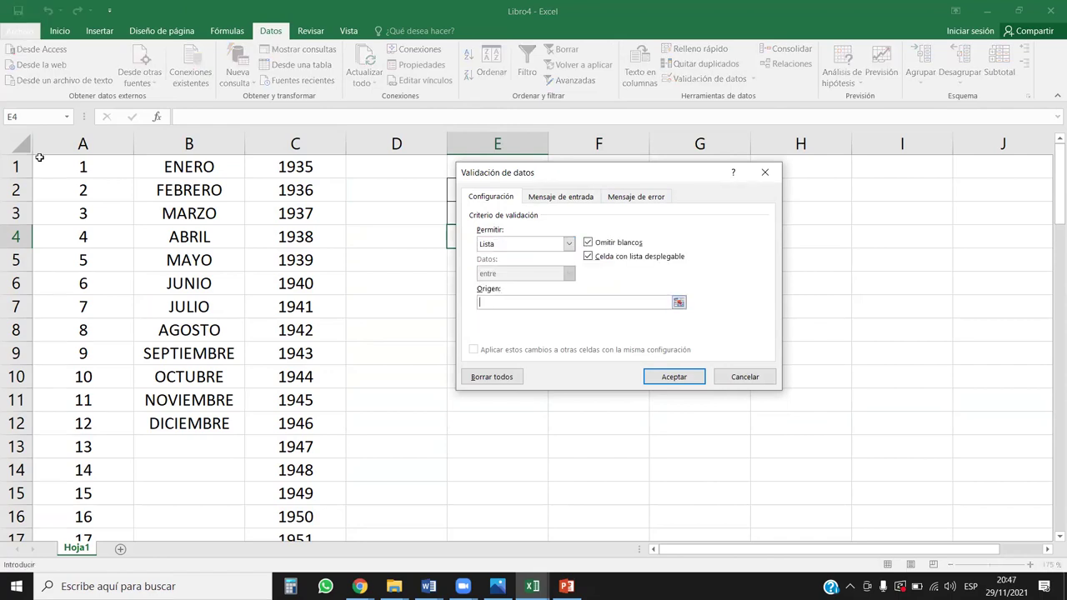
{"action": "left_click", "coordinate": [104, 166]}
{"action": "key", "text": "ctrl+shift+Down"}
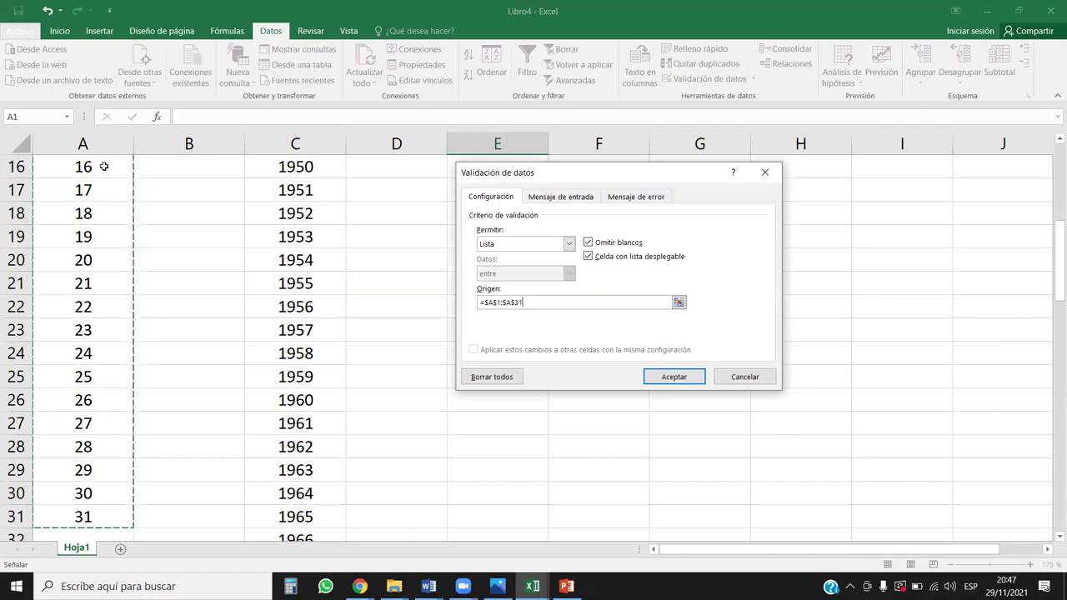
- Briefly try whole-number validation, revert to List, and apply the day list to E4
{"action": "left_click", "coordinate": [569, 243]}
{"action": "left_click", "coordinate": [511, 266]}
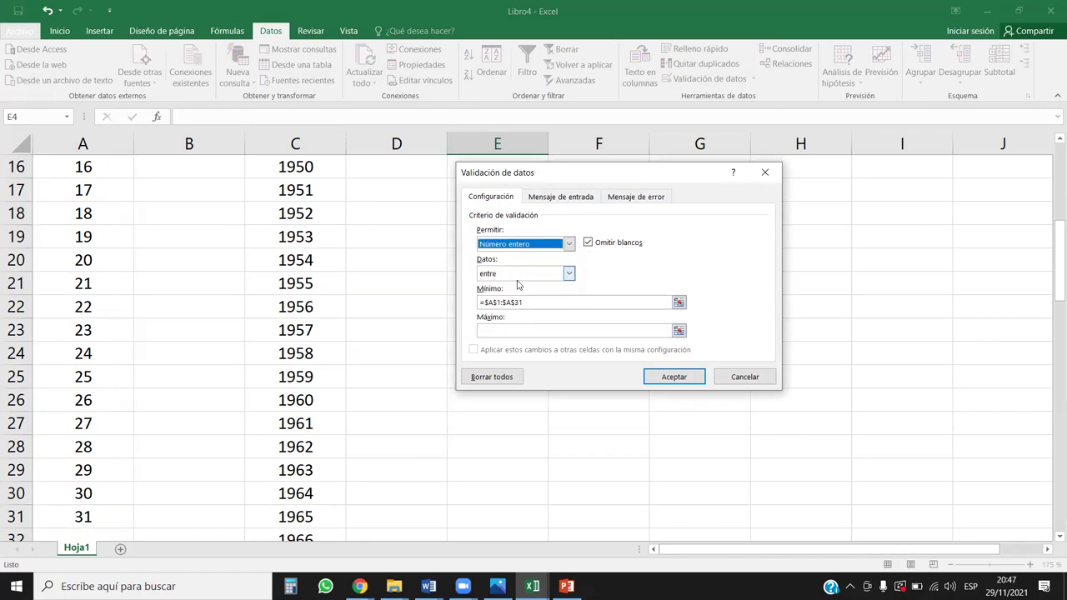
{"action": "left_click", "coordinate": [511, 330]}
{"action": "left_click", "coordinate": [569, 243]}
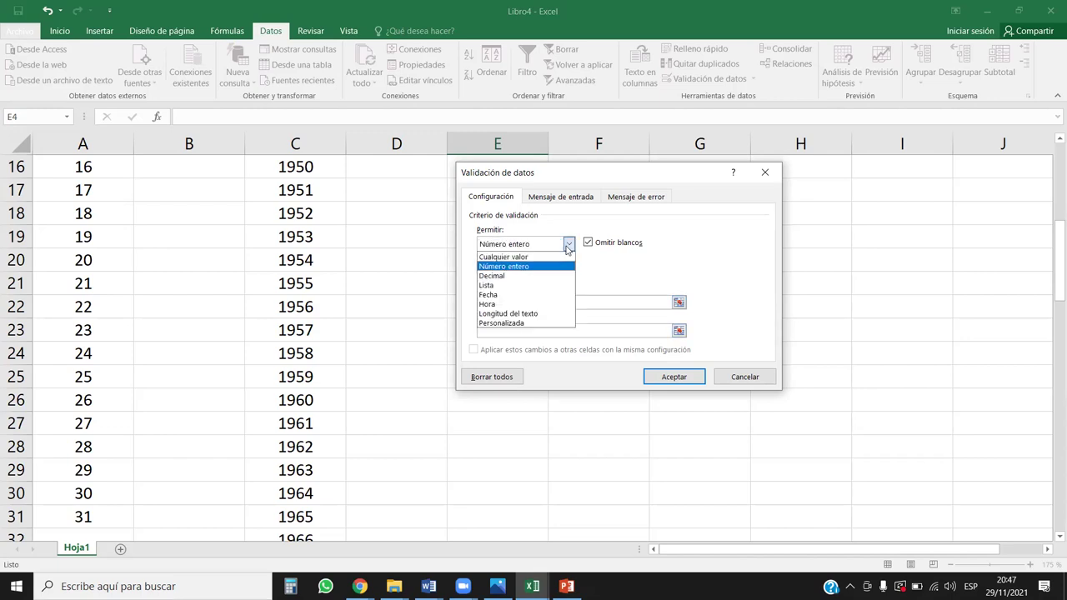
{"action": "left_click", "coordinate": [516, 285]}
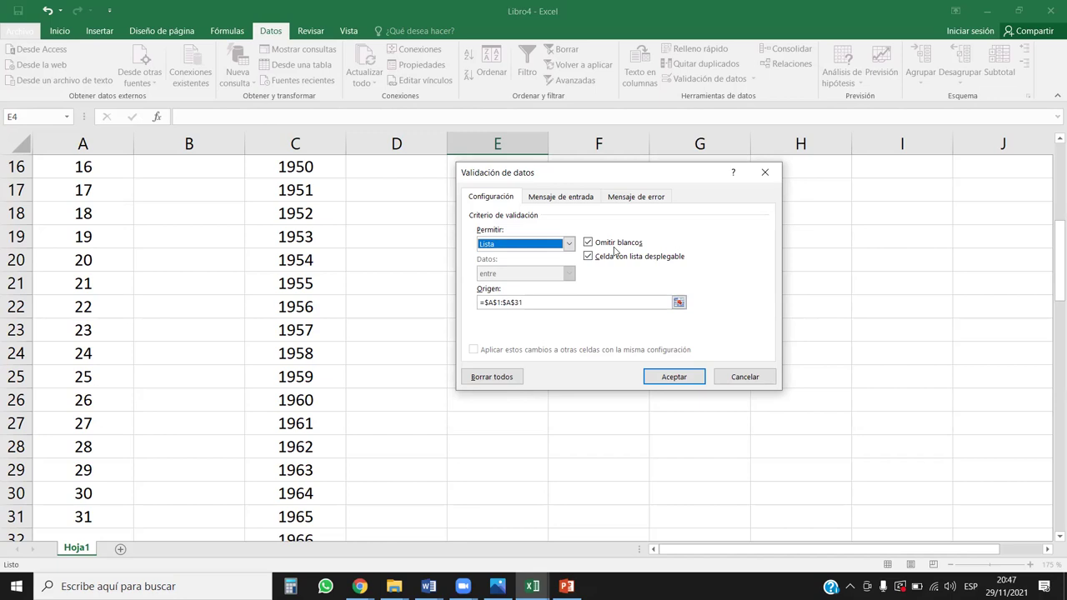
{"action": "left_click", "coordinate": [569, 244]}
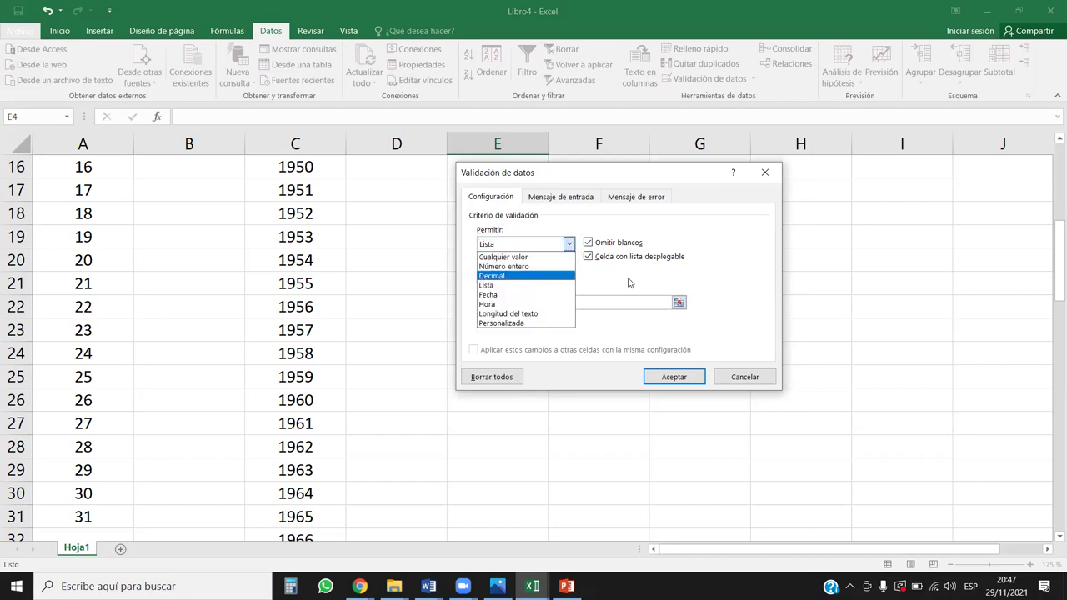
{"action": "left_click", "coordinate": [487, 284]}
{"action": "left_click", "coordinate": [697, 379]}
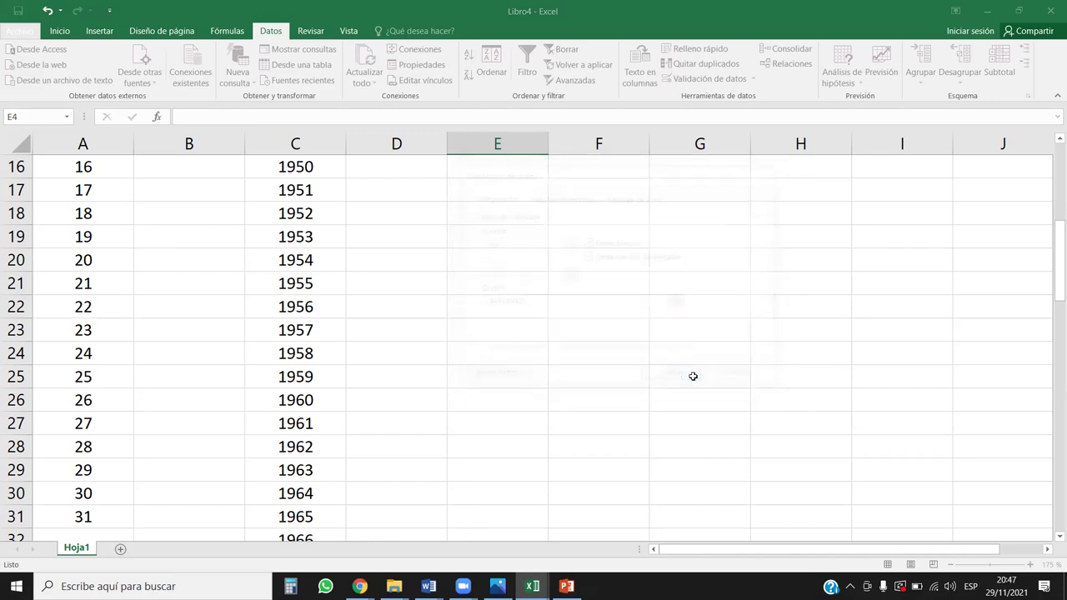
{"action": "scroll", "coordinate": [628, 352], "scroll_direction": "up", "scroll_amount": 5}
{"action": "left_click", "coordinate": [607, 240]}
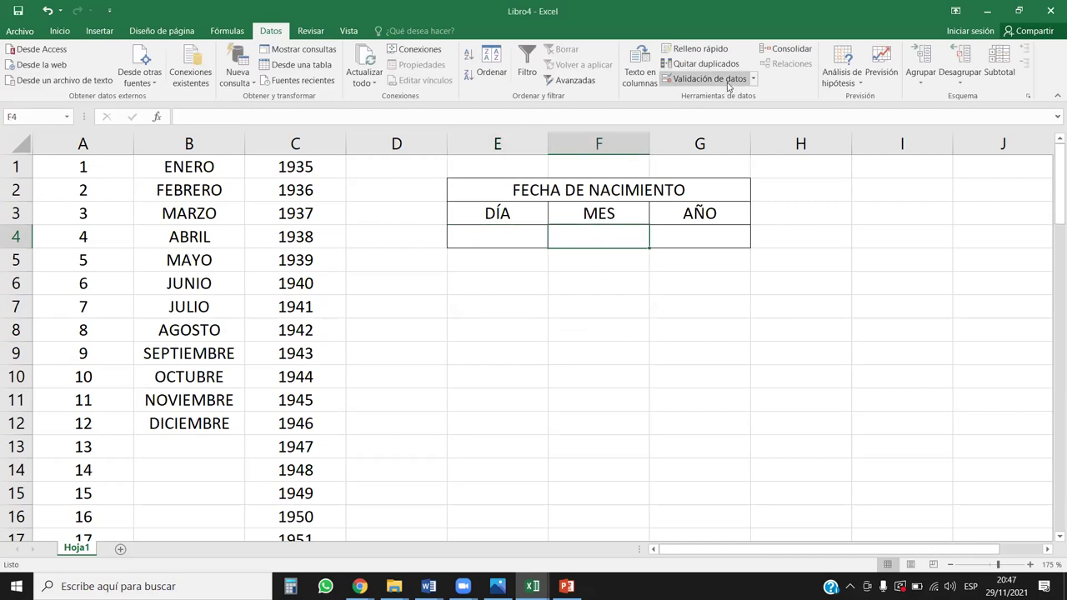
- Give F4 List validation sourced from the month names in $B$1:$B$12
{"action": "left_click", "coordinate": [698, 84]}
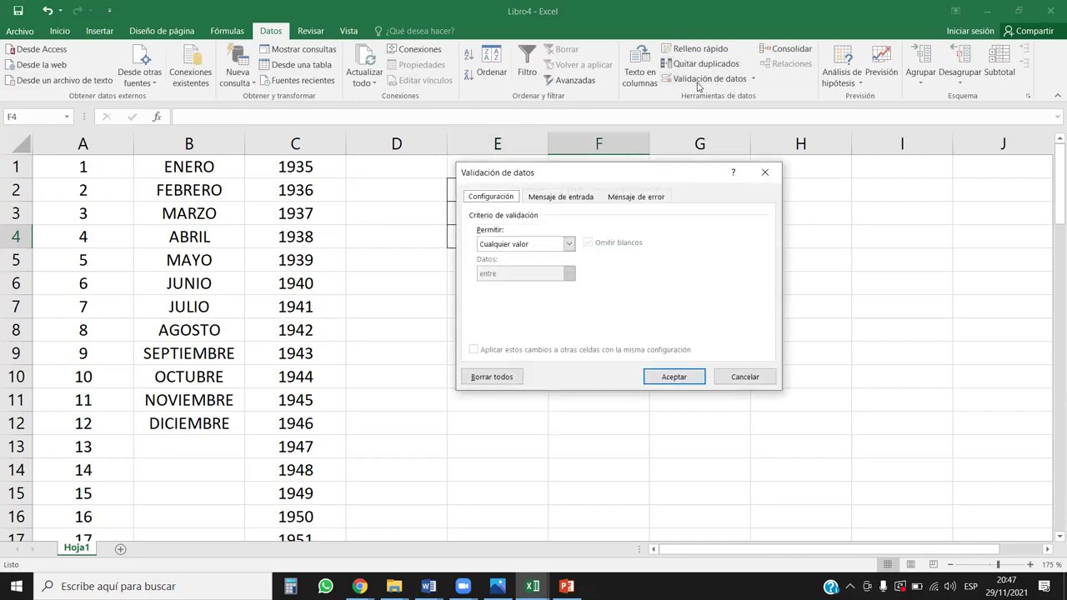
{"action": "left_click", "coordinate": [568, 243]}
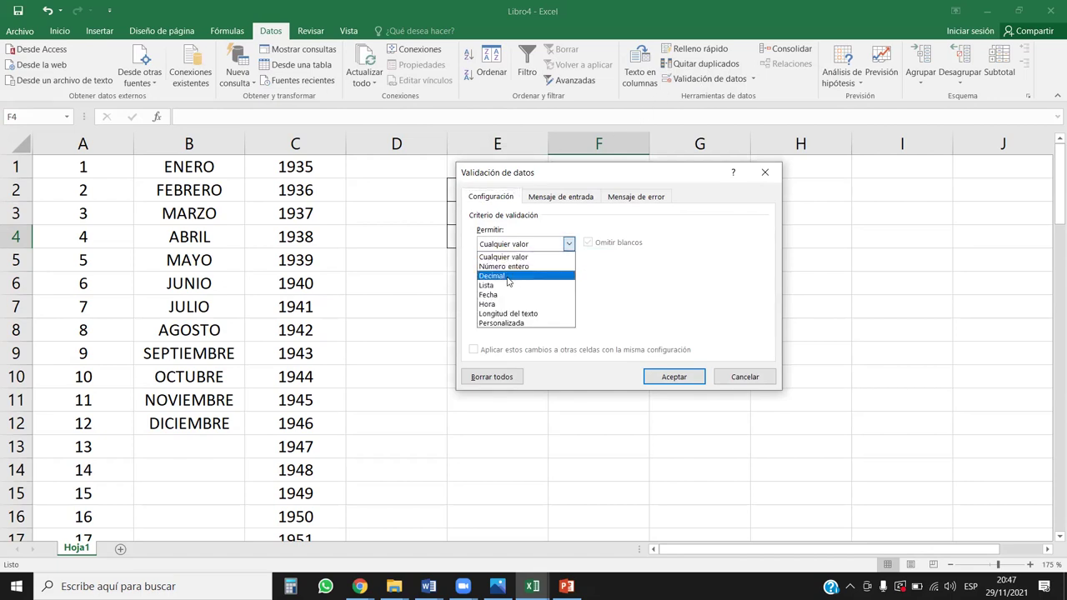
{"action": "left_click", "coordinate": [510, 285]}
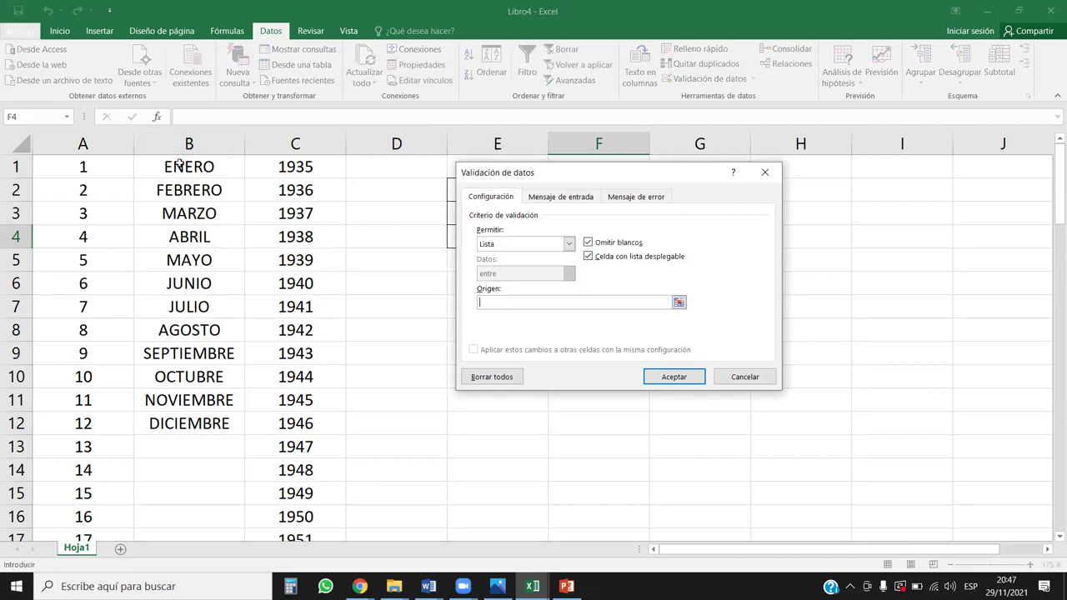
{"action": "left_click_drag", "start_coordinate": [188, 167], "coordinate": [215, 423]}
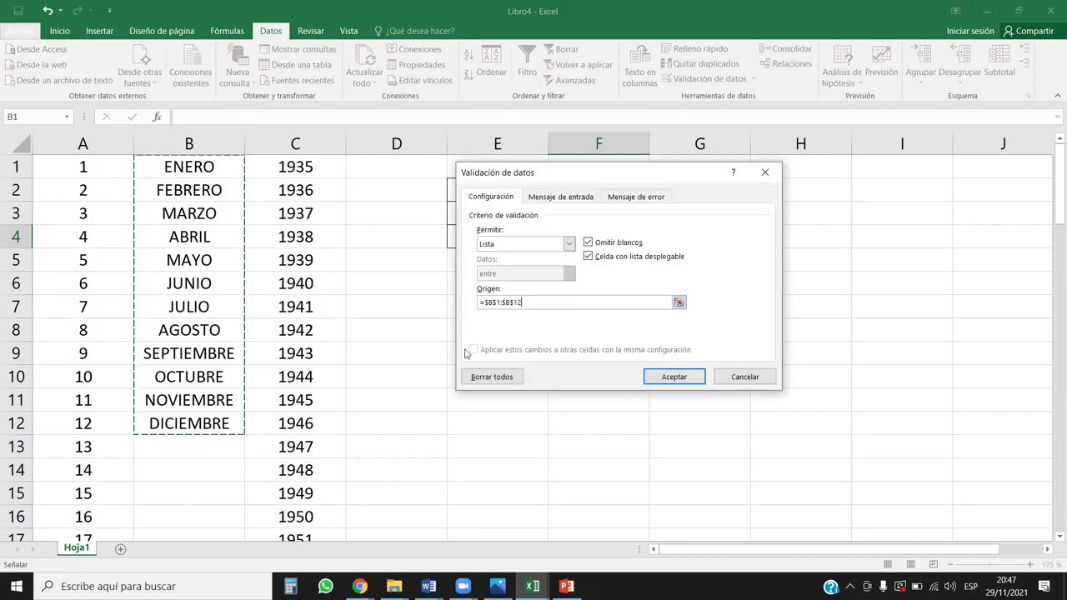
{"action": "left_click", "coordinate": [675, 377]}
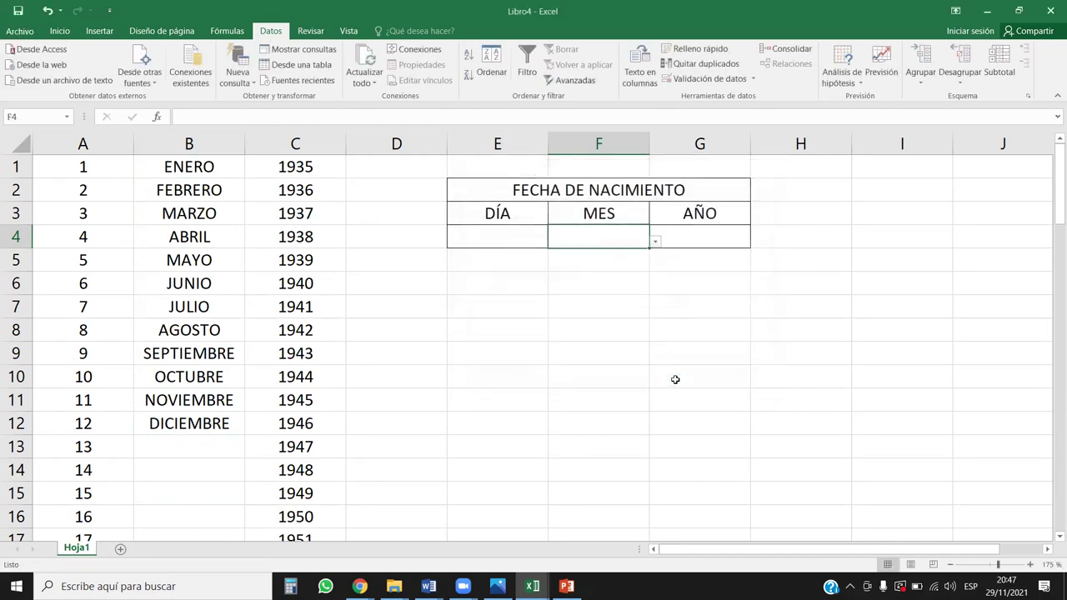
- Give G4 List validation sourced from the years 1935–2010 in $C$1:$C$76
{"action": "left_click", "coordinate": [680, 234]}
{"action": "left_click", "coordinate": [708, 78]}
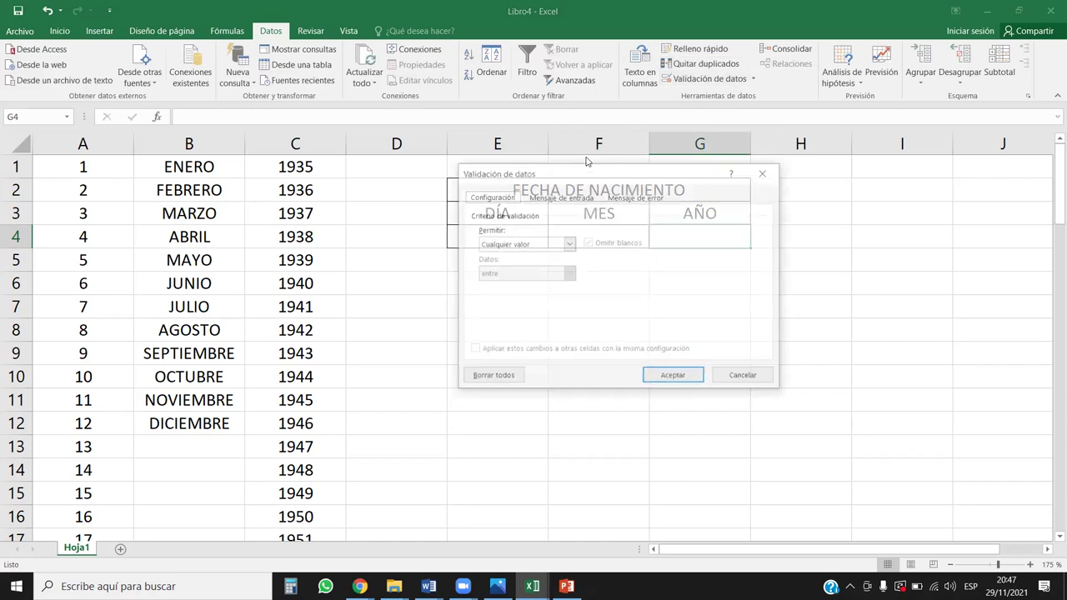
{"action": "left_click", "coordinate": [534, 244]}
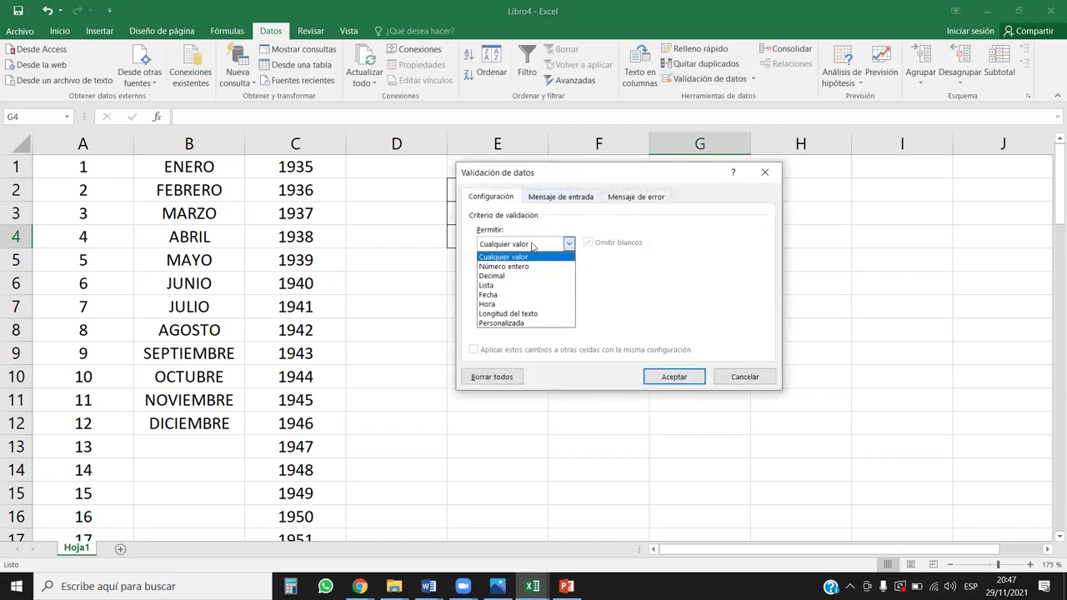
{"action": "left_click", "coordinate": [491, 288]}
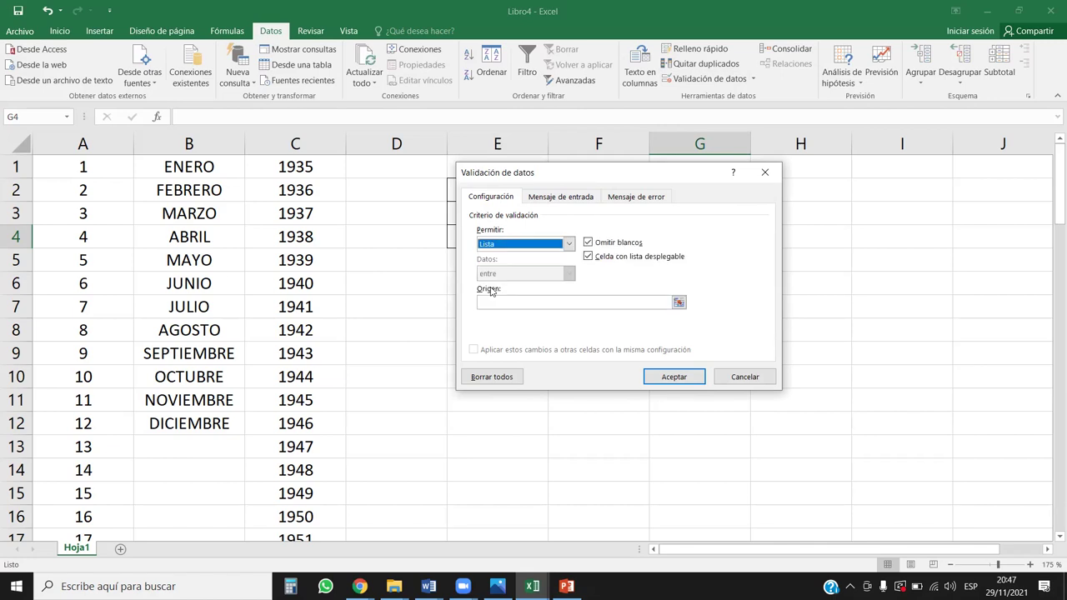
{"action": "left_click", "coordinate": [320, 166]}
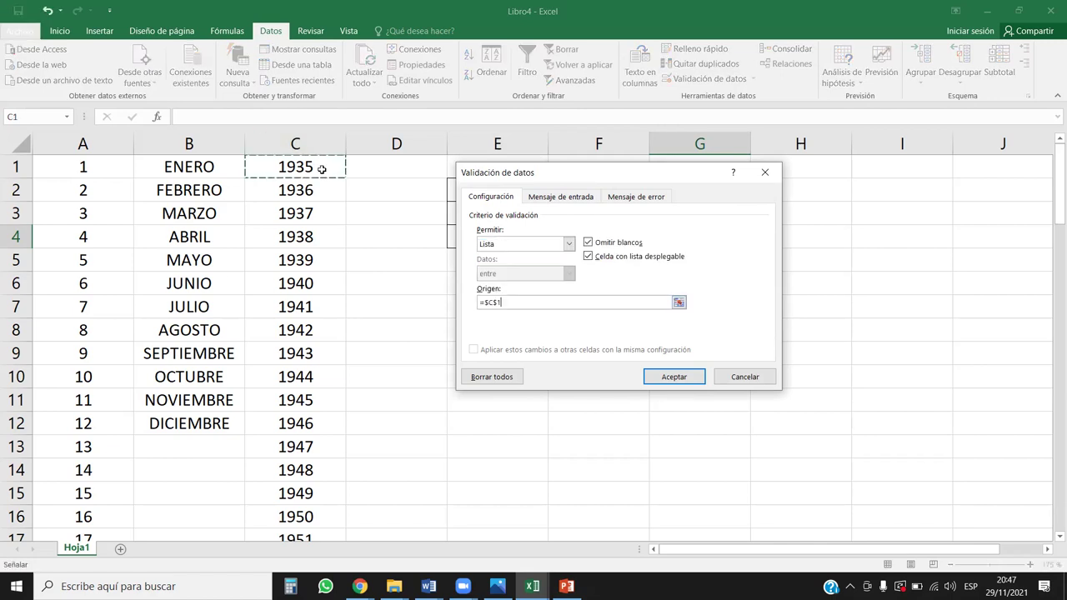
{"action": "key", "text": "ctrl+shift+Down"}
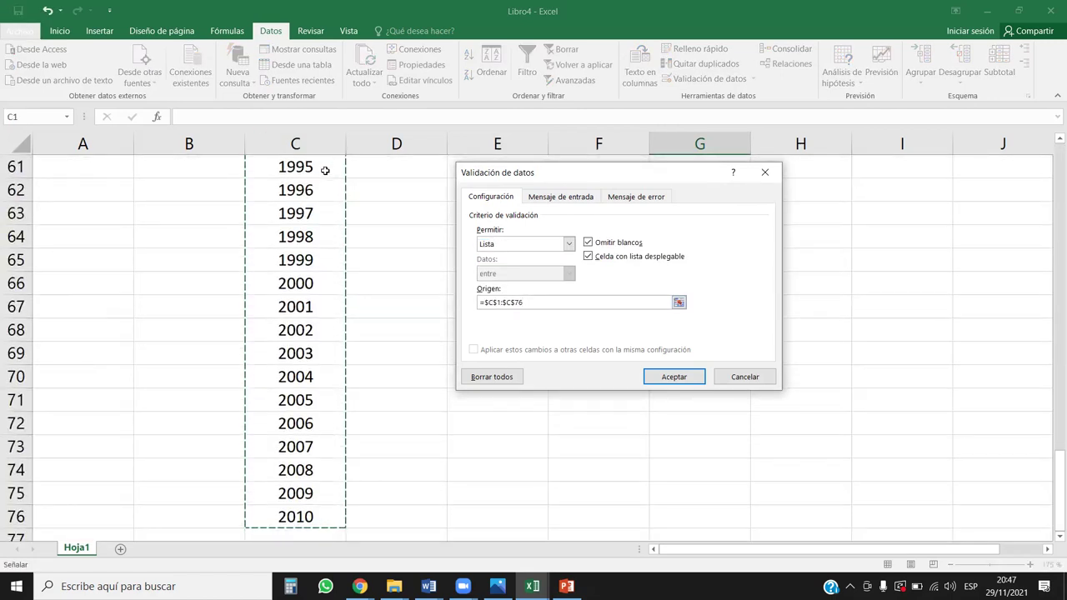
{"action": "key", "text": "Return"}
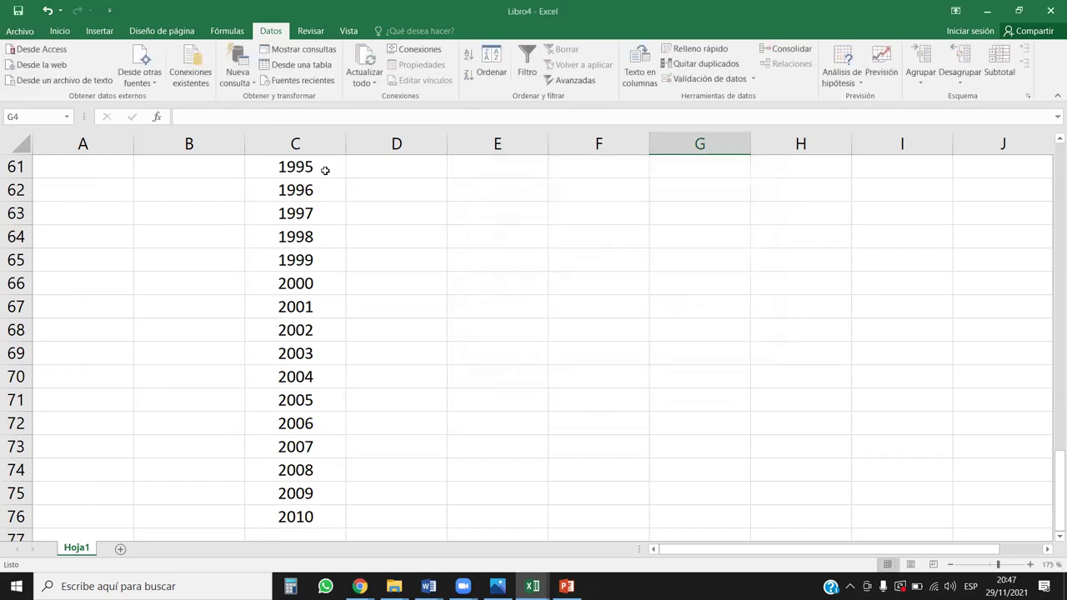
{"action": "left_click", "coordinate": [667, 222]}
{"action": "key", "text": "ctrl+Up"}
{"action": "scroll", "coordinate": [666, 222], "scroll_direction": "up", "scroll_amount": 1}
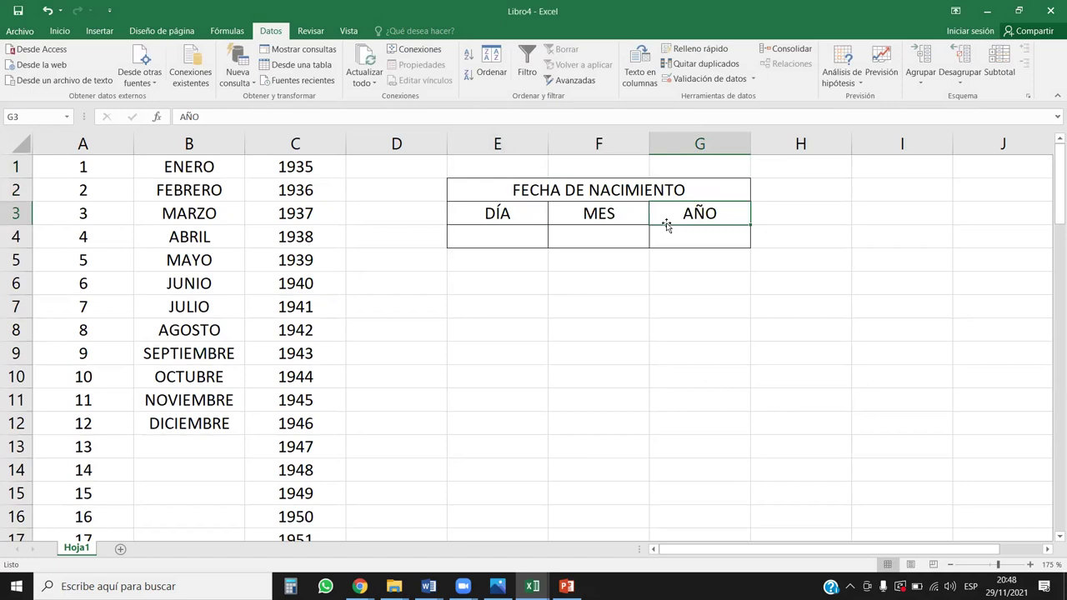
{"action": "left_click", "coordinate": [496, 230]}
{"action": "left_click", "coordinate": [554, 243]}
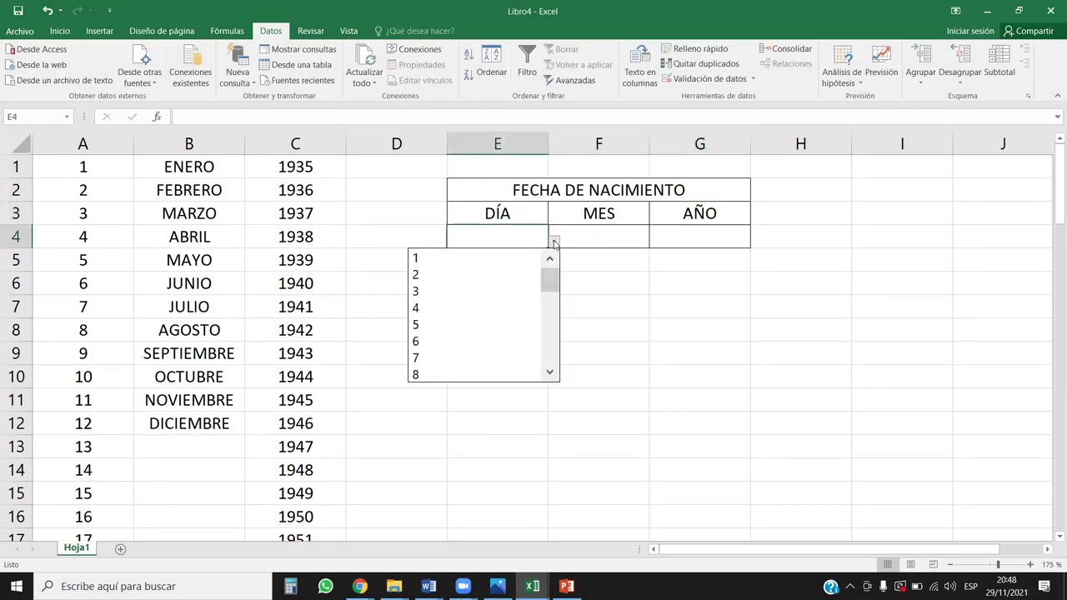
{"action": "left_click", "coordinate": [450, 324]}
{"action": "left_click", "coordinate": [587, 241]}
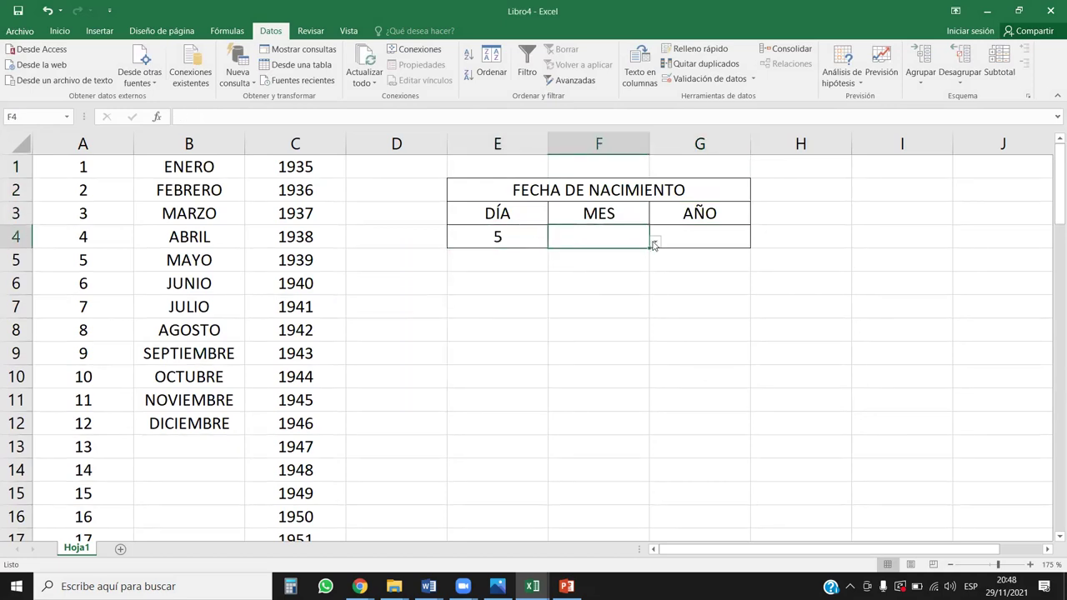
{"action": "left_click", "coordinate": [654, 244]}
{"action": "left_click", "coordinate": [588, 319]}
{"action": "left_click", "coordinate": [688, 241]}
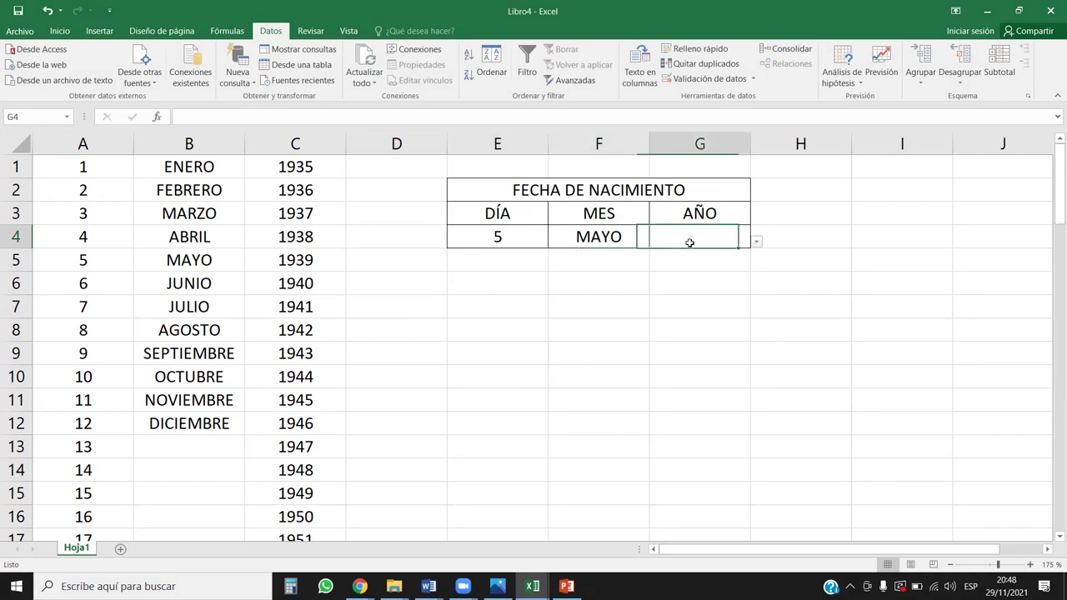
{"action": "left_click", "coordinate": [755, 244]}
{"action": "left_click_drag", "start_coordinate": [752, 274], "coordinate": [658, 342]}
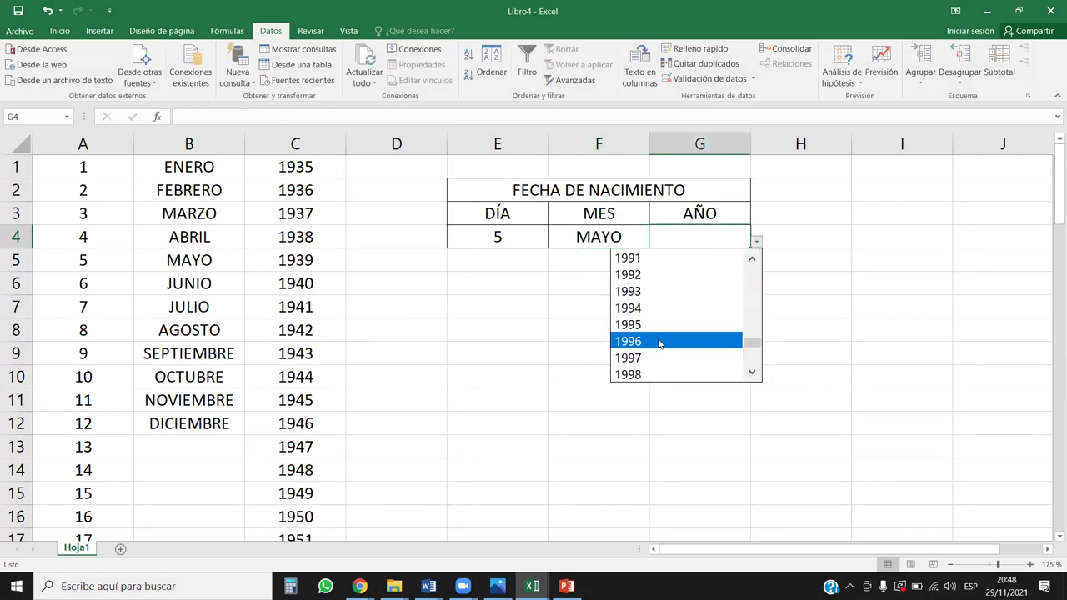
{"action": "left_click", "coordinate": [673, 358]}
{"action": "left_click", "coordinate": [612, 401]}
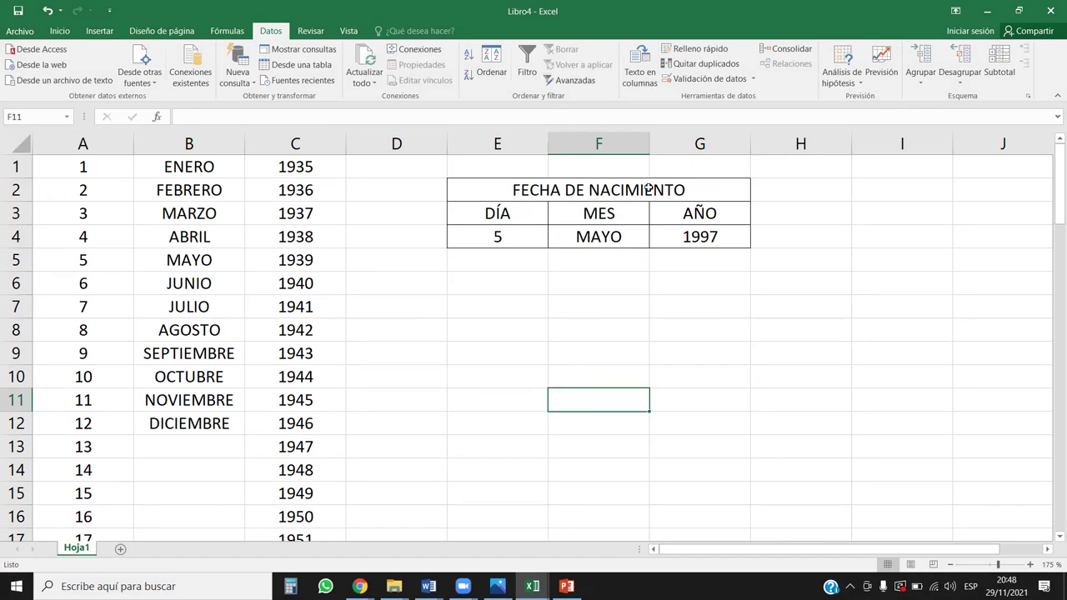
{"action": "left_click", "coordinate": [648, 294]}
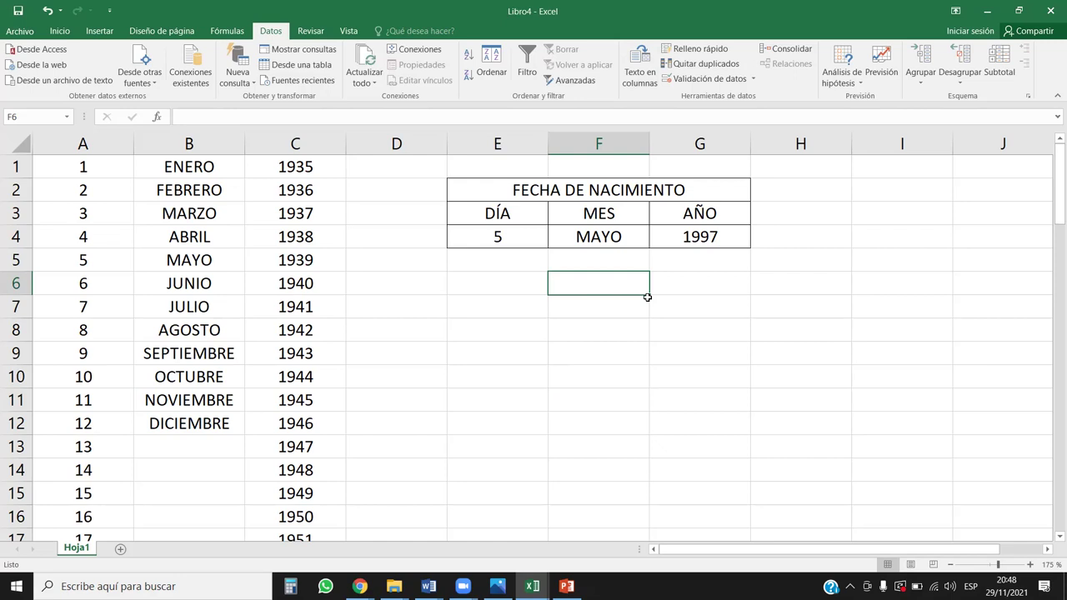
- Enter 29/02/2005 in E6 and 29/02/2006 in E7
{"action": "key", "text": "Left"}
{"action": "type", "text": "29"}
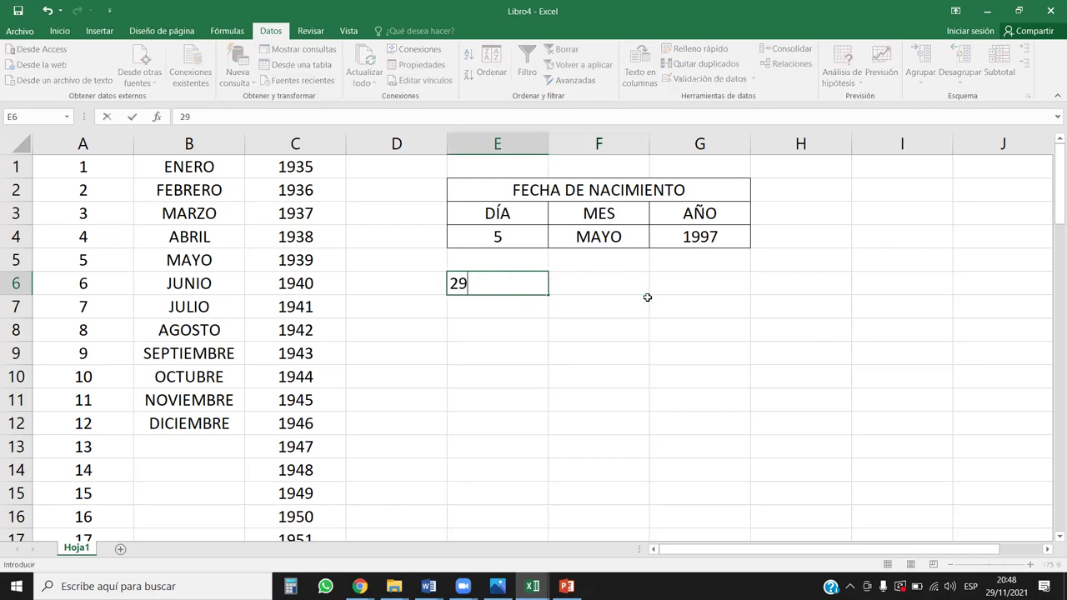
{"action": "type", "text": "/02/2005"}
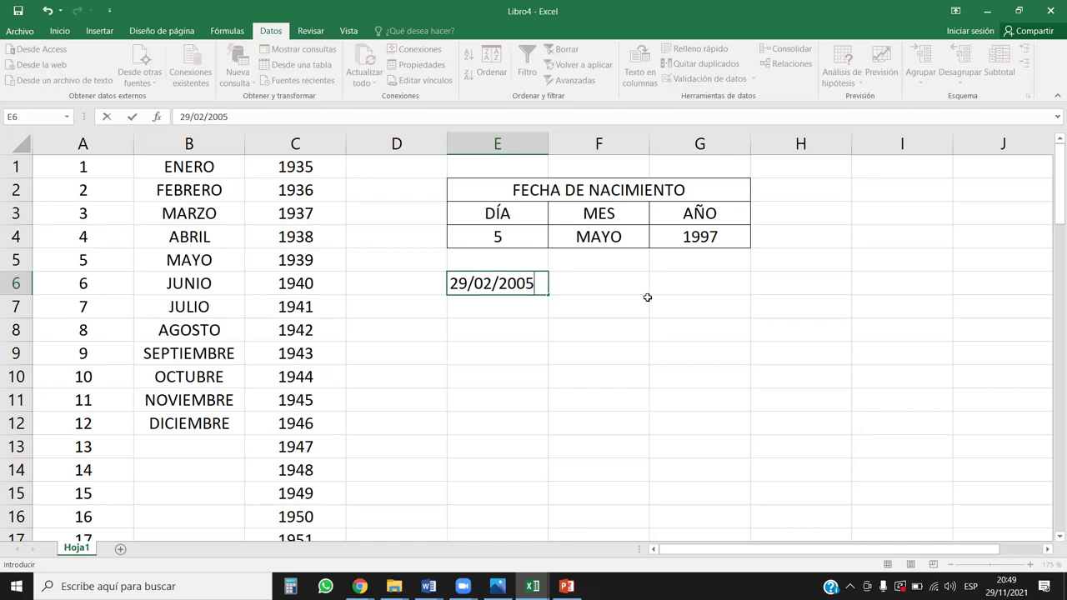
{"action": "key", "text": "ctrl+Return"}
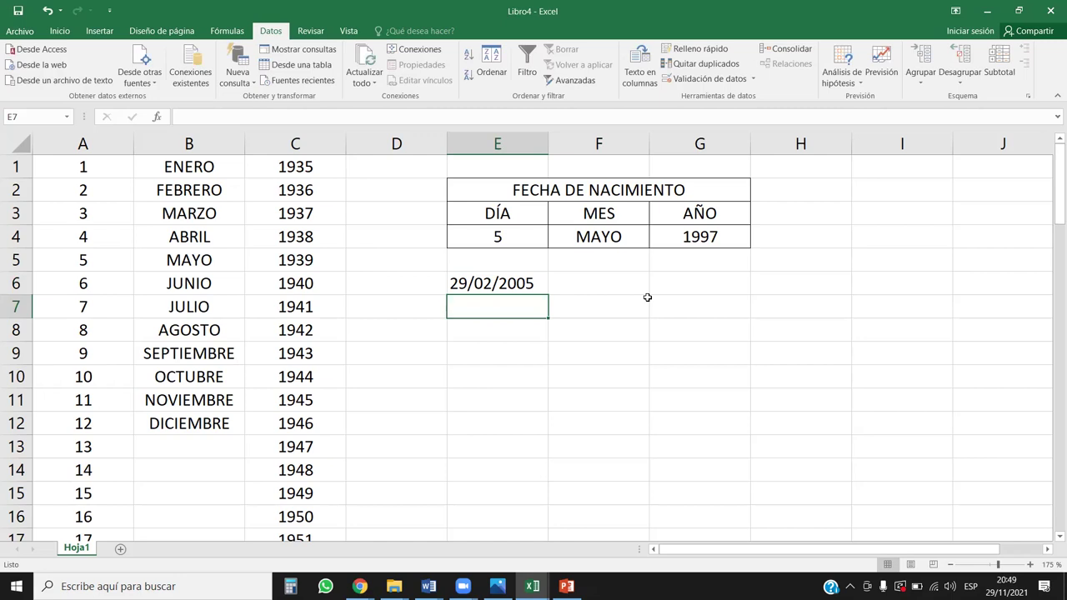
{"action": "type", "text": "29/"}
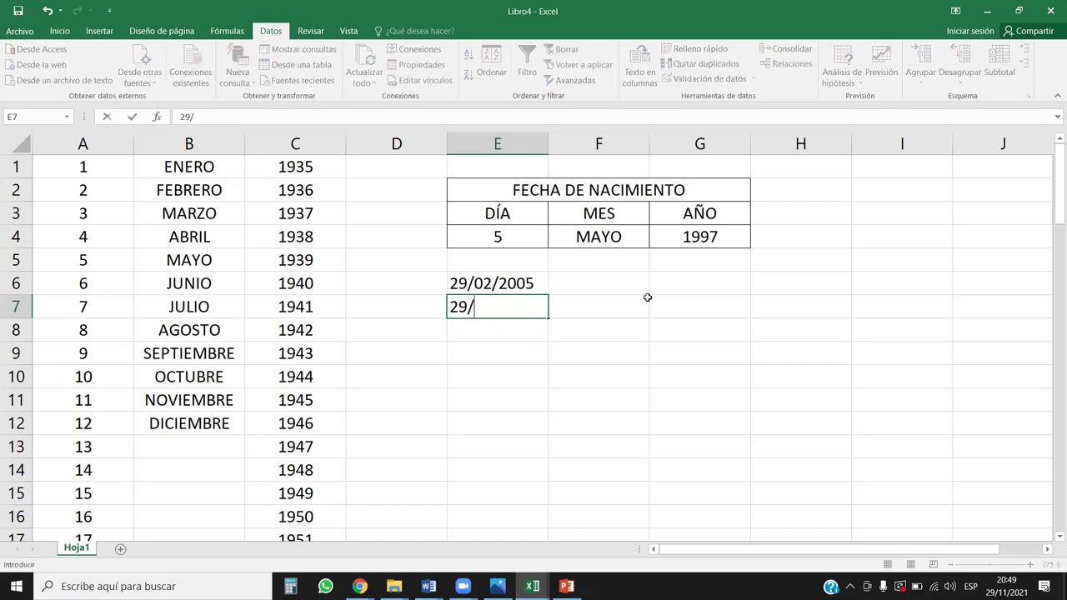
{"action": "type", "text": "02/2006"}
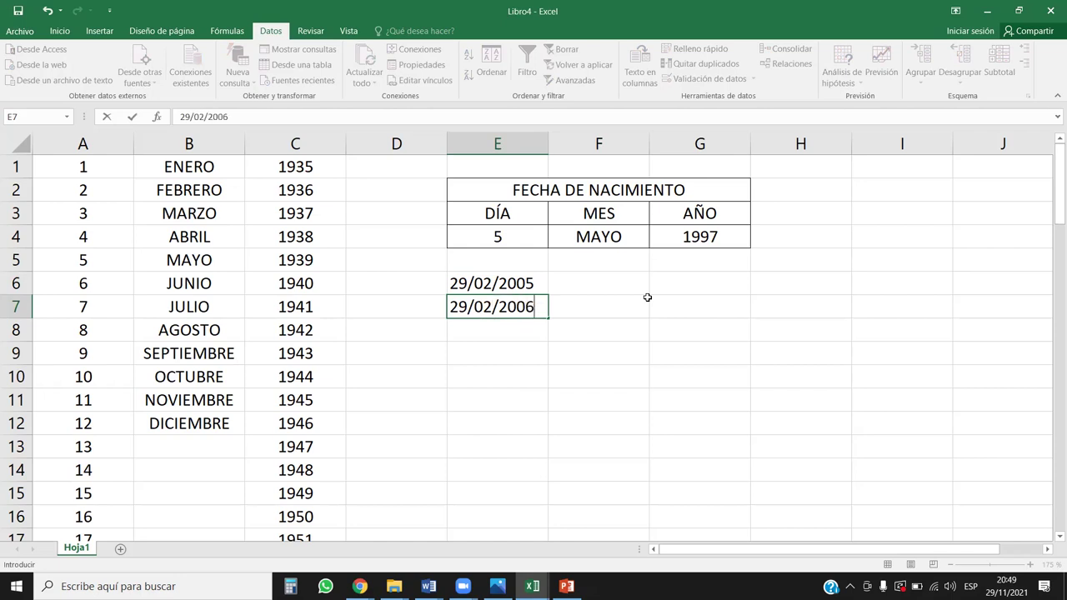
{"action": "key", "text": "Return"}
- Enter 29/02/2007 in E8 and 29/02/2008 in E9, correcting typos
{"action": "type", "text": "296/"}
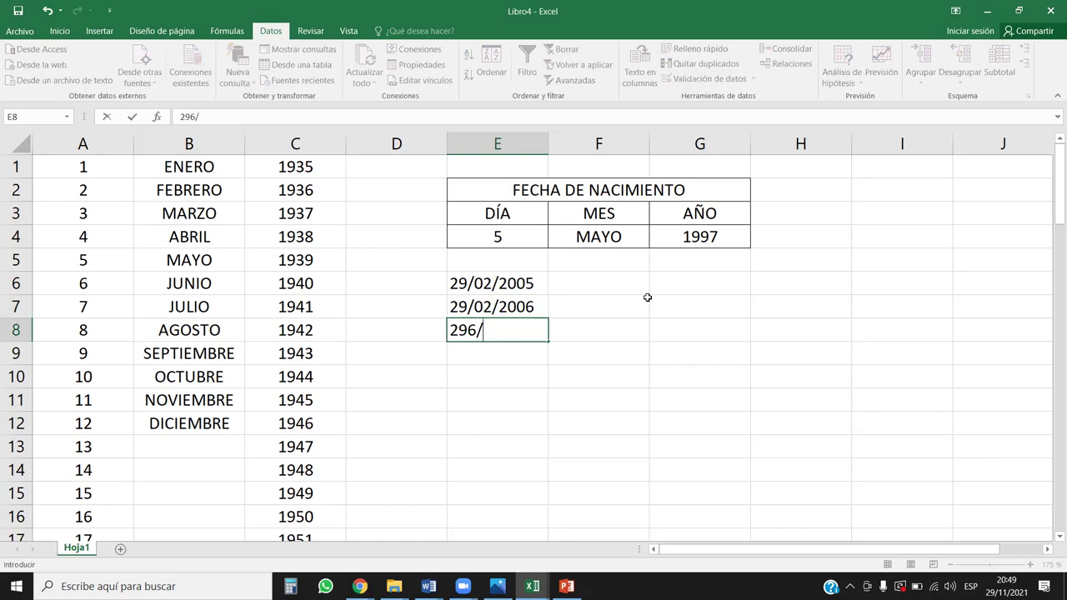
{"action": "key", "text": "BackSpace"}
{"action": "key", "text": "BackSpace"}
{"action": "type", "text": "9"}
{"action": "key", "text": "BackSpace"}
{"action": "type", "text": "/02/2007"}
{"action": "key", "text": "Return"}
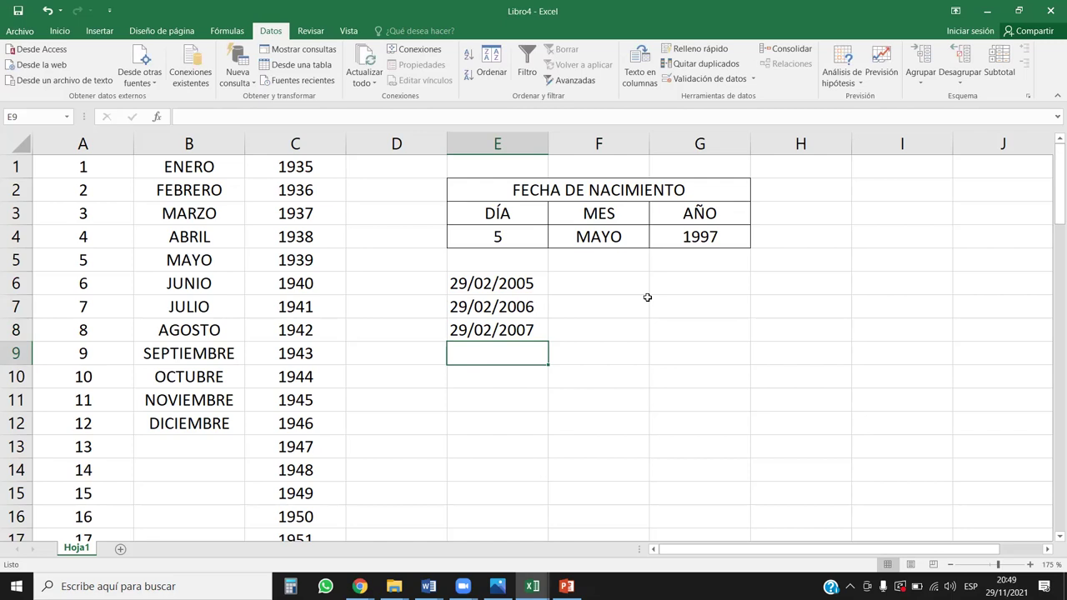
{"action": "type", "text": "29/02/2008"}
{"action": "key", "text": "Return"}
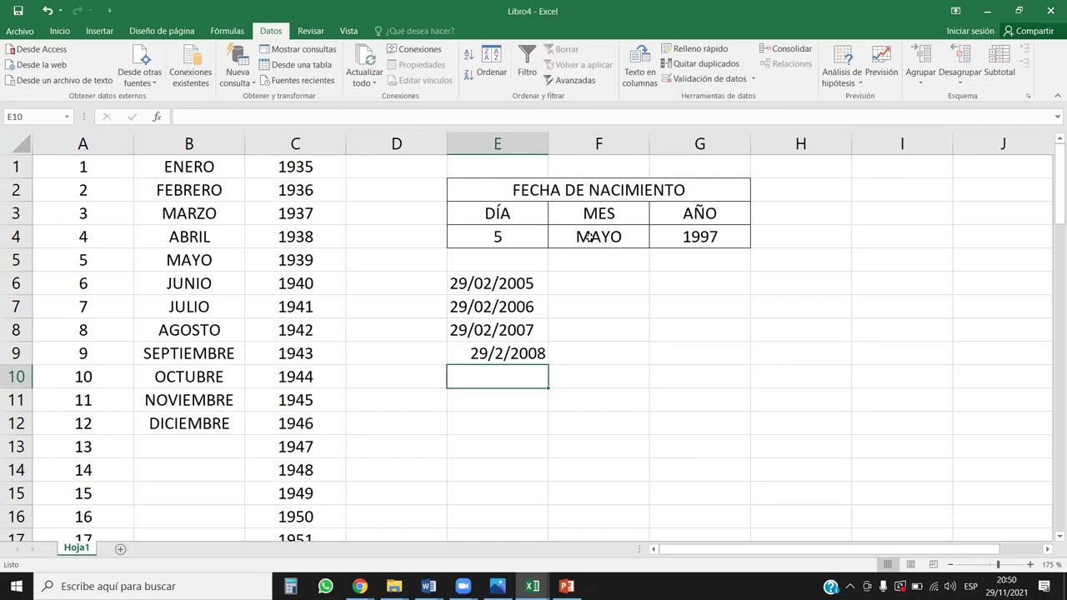
- Check the day, month and year drop-downs in E4, F4 and G4, leaving the year at 1997
{"action": "left_click_drag", "start_coordinate": [593, 194], "coordinate": [606, 239]}
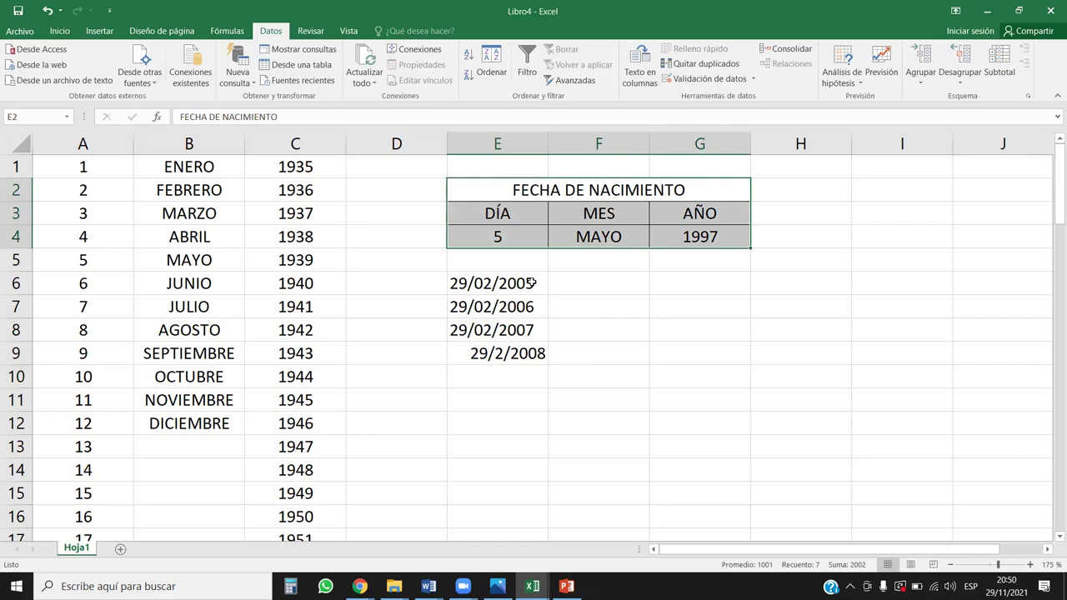
{"action": "left_click", "coordinate": [520, 238]}
{"action": "left_click", "coordinate": [553, 240]}
{"action": "left_click", "coordinate": [636, 252]}
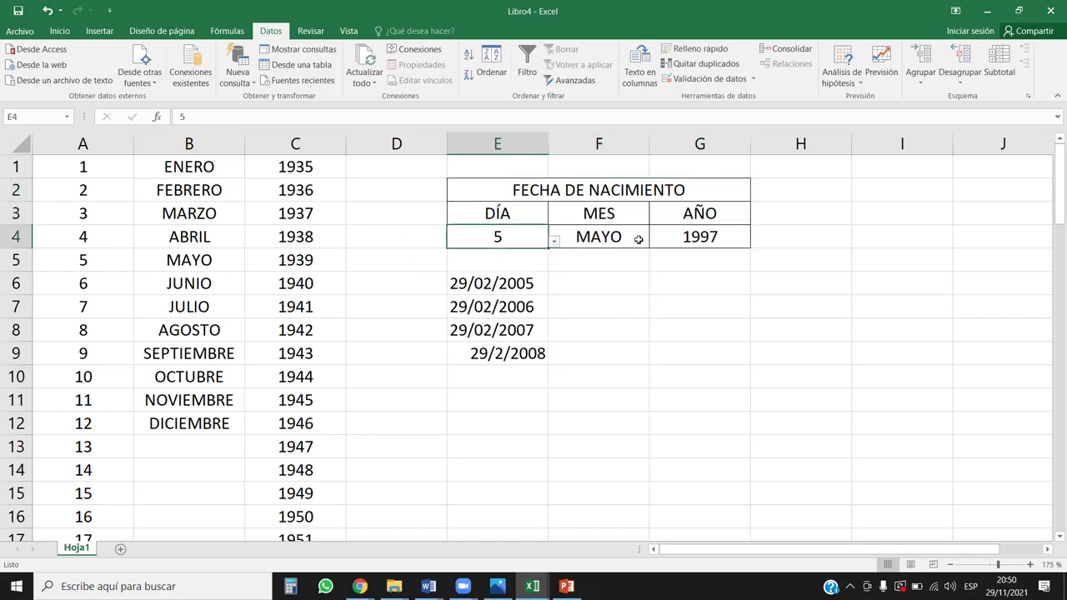
{"action": "left_click", "coordinate": [642, 239]}
{"action": "left_click", "coordinate": [655, 240]}
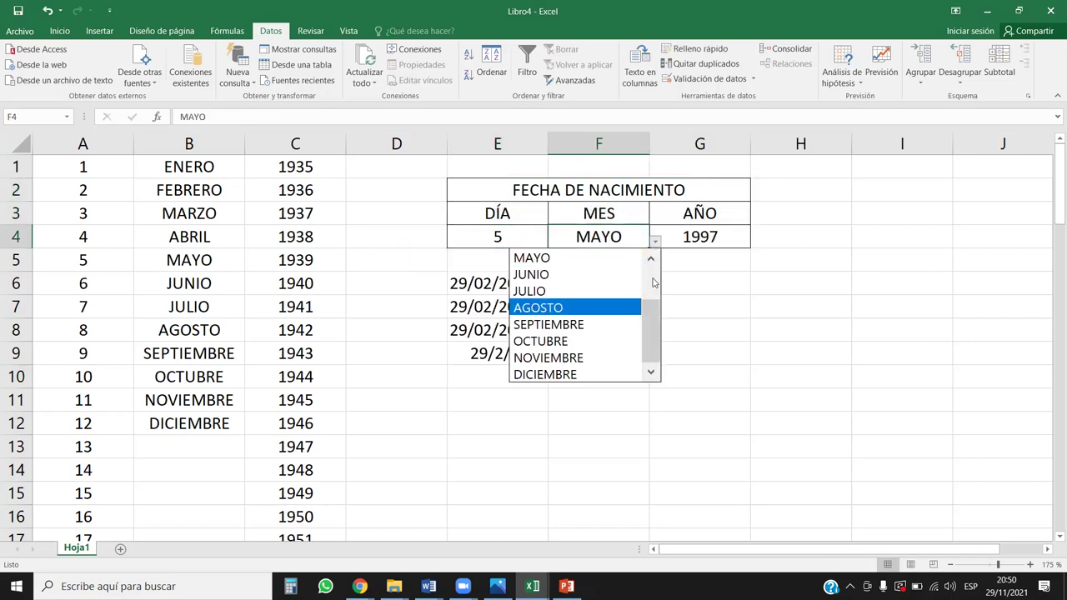
{"action": "left_click", "coordinate": [706, 231]}
{"action": "left_click", "coordinate": [755, 241]}
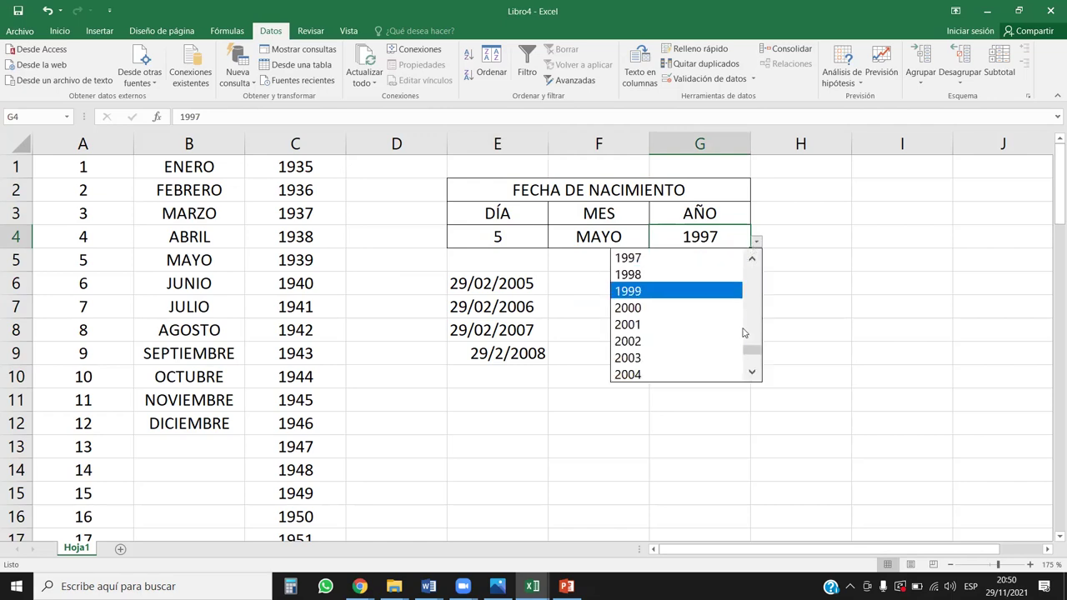
{"action": "left_click", "coordinate": [766, 305]}
{"action": "left_click", "coordinate": [436, 357]}
{"action": "scroll", "coordinate": [510, 350], "scroll_direction": "down", "scroll_amount": 1}
{"action": "scroll", "coordinate": [510, 350], "scroll_direction": "up", "scroll_amount": 1}
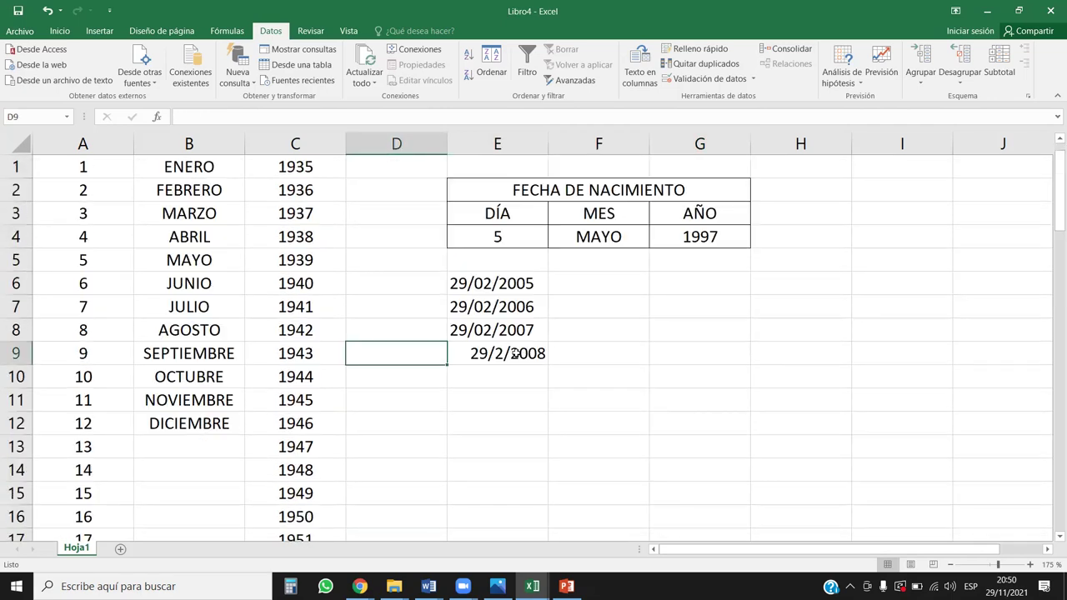
- Add a new sheet, Hoja2, and select cell E6 on it
{"action": "left_click", "coordinate": [121, 550]}
{"action": "left_click", "coordinate": [290, 272]}
{"action": "left_click", "coordinate": [287, 215]}
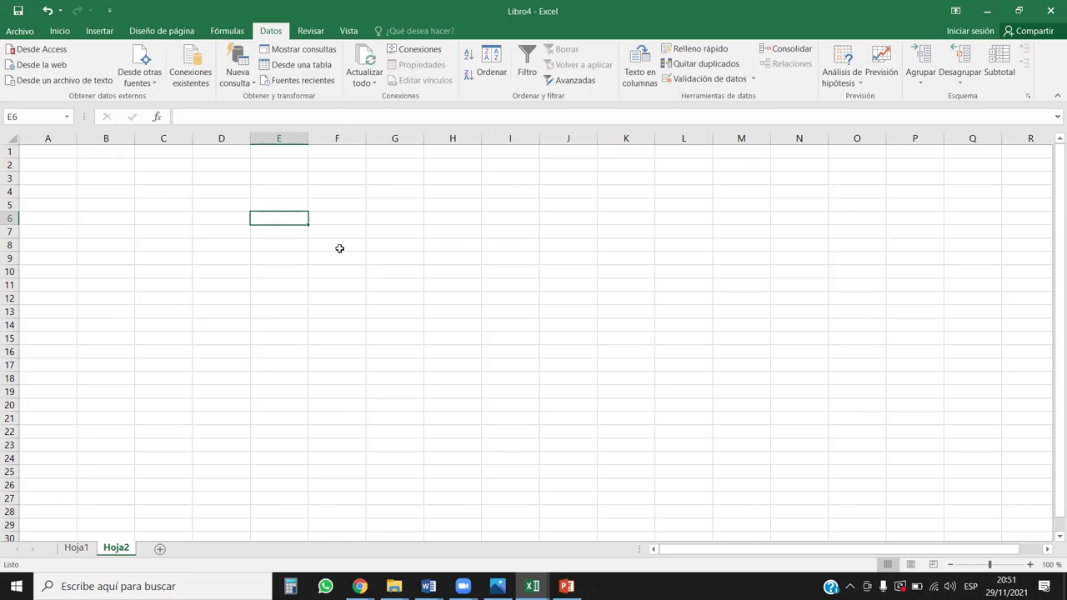
- Enter ESTA ROTO in E6 and ESTA EN BUEN ESTADO below it in E7, fixing typos
{"action": "type", "text": "N"}
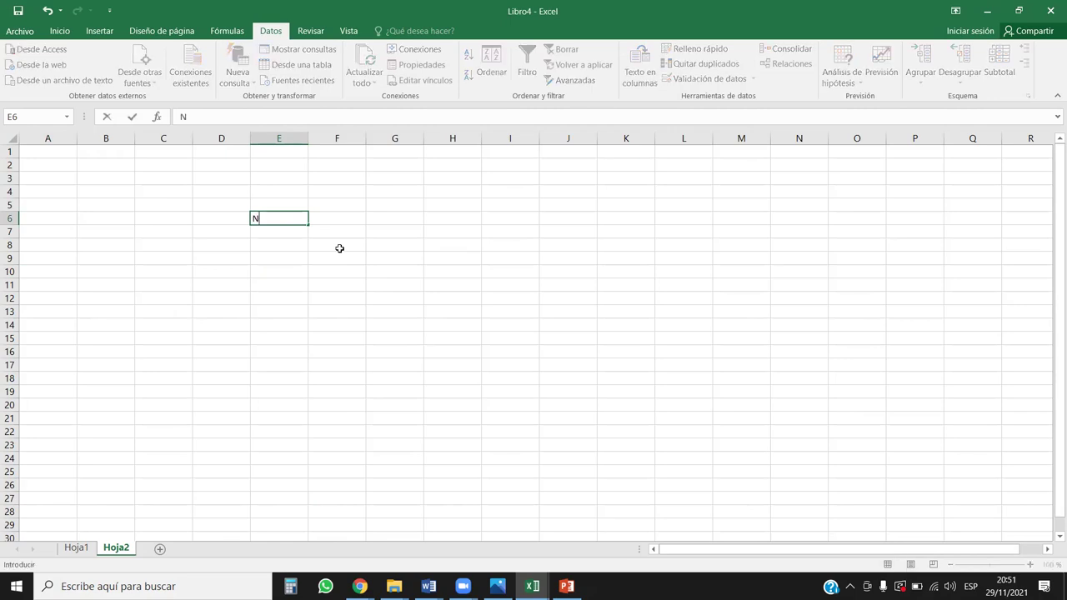
{"action": "key", "text": "BackSpace"}
{"action": "type", "text": "TIE"}
{"action": "key", "text": "BackSpace"}
{"action": "key", "text": "BackSpace"}
{"action": "key", "text": "BackSpace"}
{"action": "type", "text": "TIENE"}
{"action": "key", "text": "BackSpace"}
{"action": "key", "text": "BackSpace"}
{"action": "key", "text": "BackSpace"}
{"action": "key", "text": "BackSpace"}
{"action": "key", "text": "BackSpace"}
{"action": "type", "text": "ESTA ROTO"}
{"action": "key", "text": "Return"}
{"action": "type", "text": "ESTA EN"}
{"action": "type", "text": " V"}
{"action": "key", "text": "BackSpace"}
{"action": "key", "text": "BackSpace"}
{"action": "type", "text": "BUEN ESTADO"}
{"action": "key", "text": "Return"}
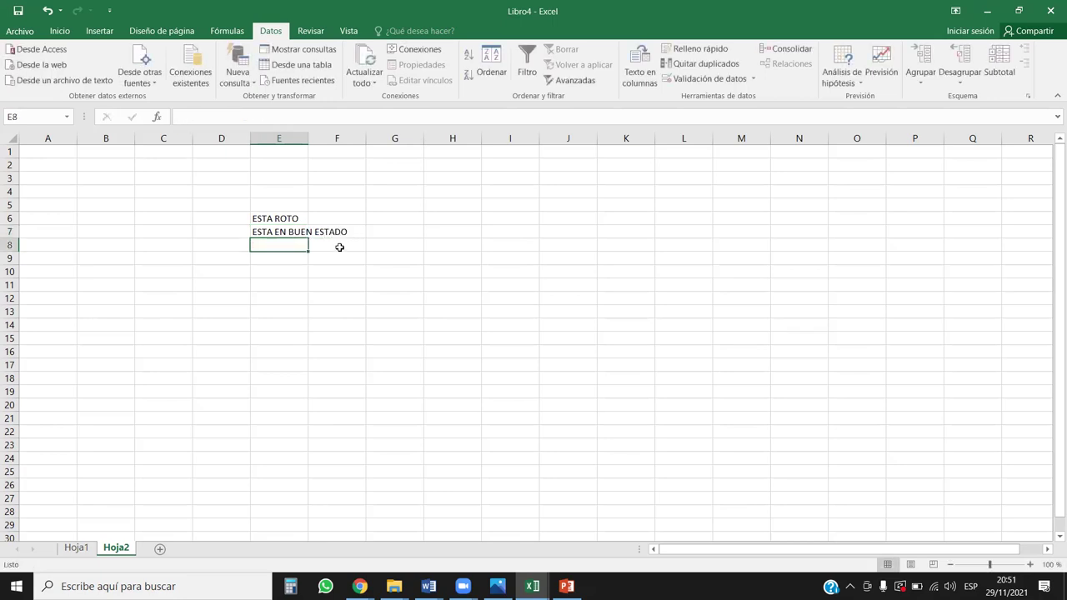
- Widen column E and add the header RESPUESTA in F5
{"action": "left_click_drag", "start_coordinate": [308, 137], "coordinate": [410, 138]}
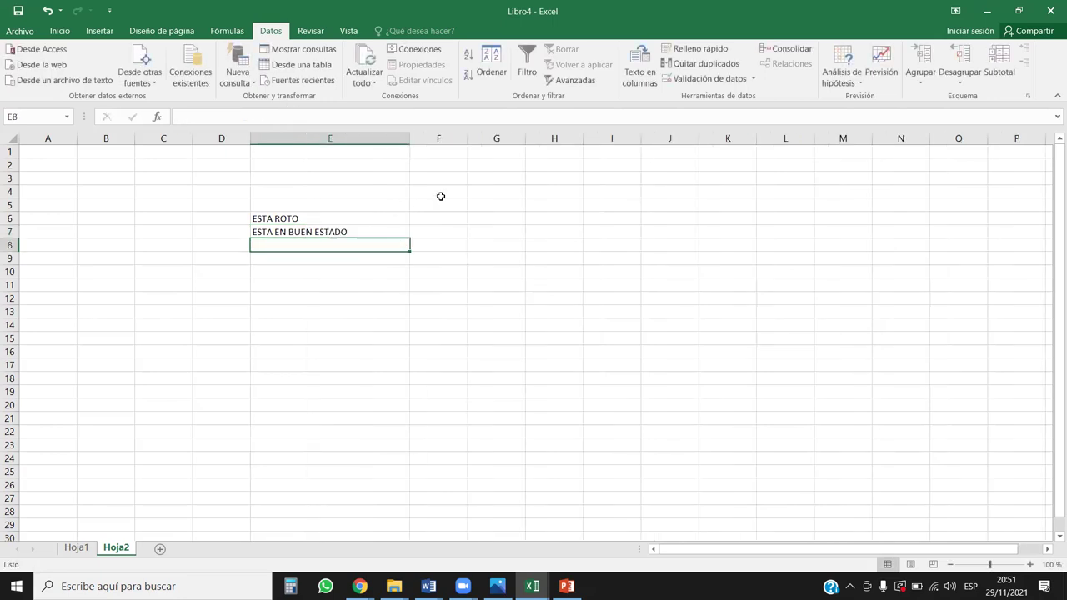
{"action": "left_click", "coordinate": [448, 204]}
{"action": "type", "text": "RESPUESTA)"}
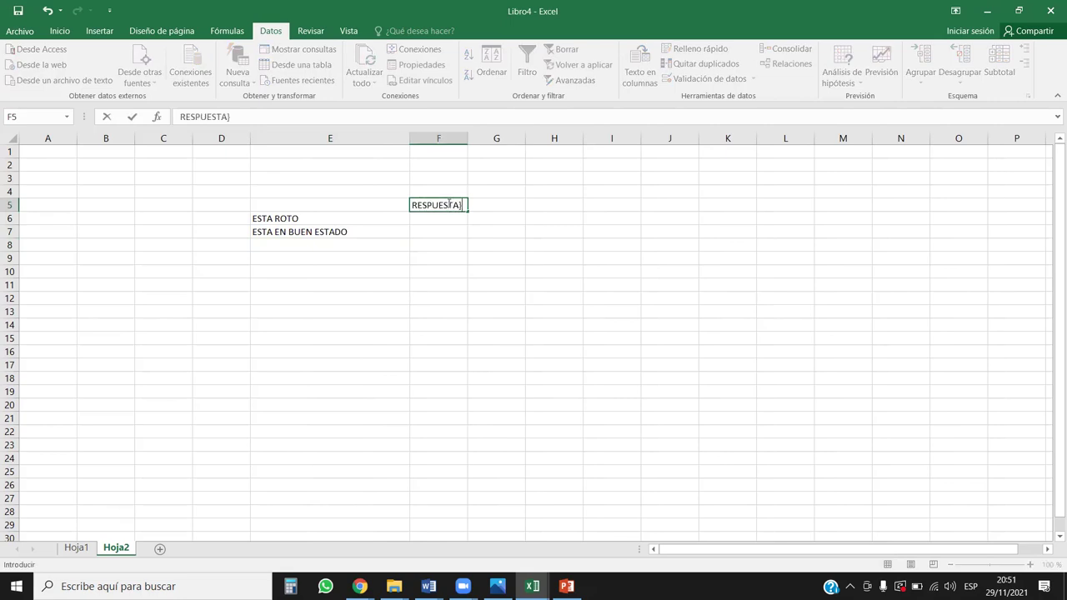
{"action": "key", "text": "BackSpace"}
{"action": "key", "text": "Return"}
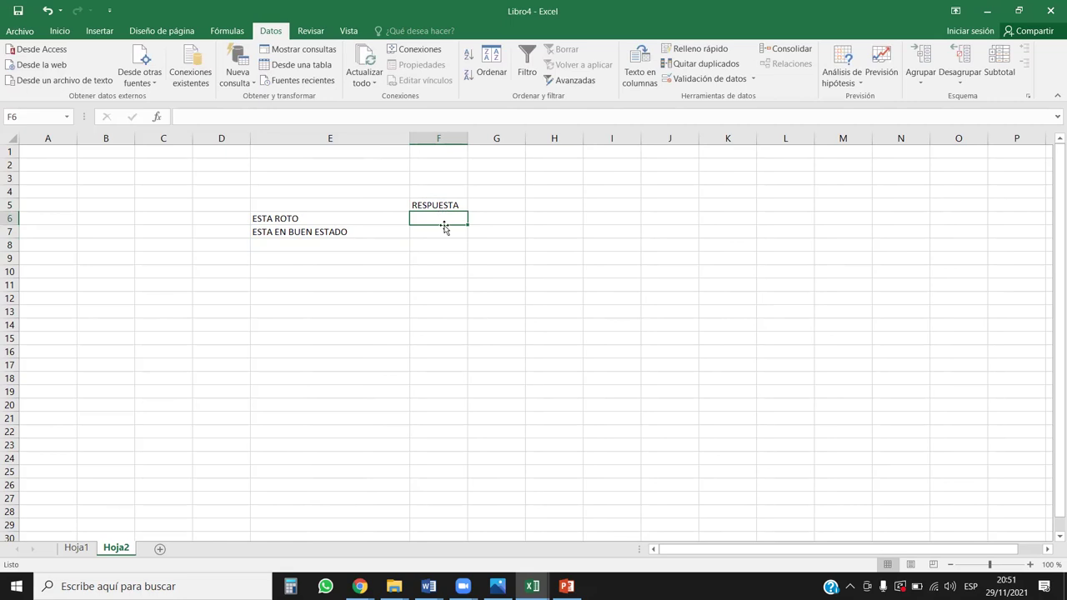
- Try the answers SI and NO in F6:F7, then clear both cells
{"action": "type", "text": "SI"}
{"action": "key", "text": "Return"}
{"action": "type", "text": "NPO"}
{"action": "key", "text": "Return"}
{"action": "key", "text": "Up"}
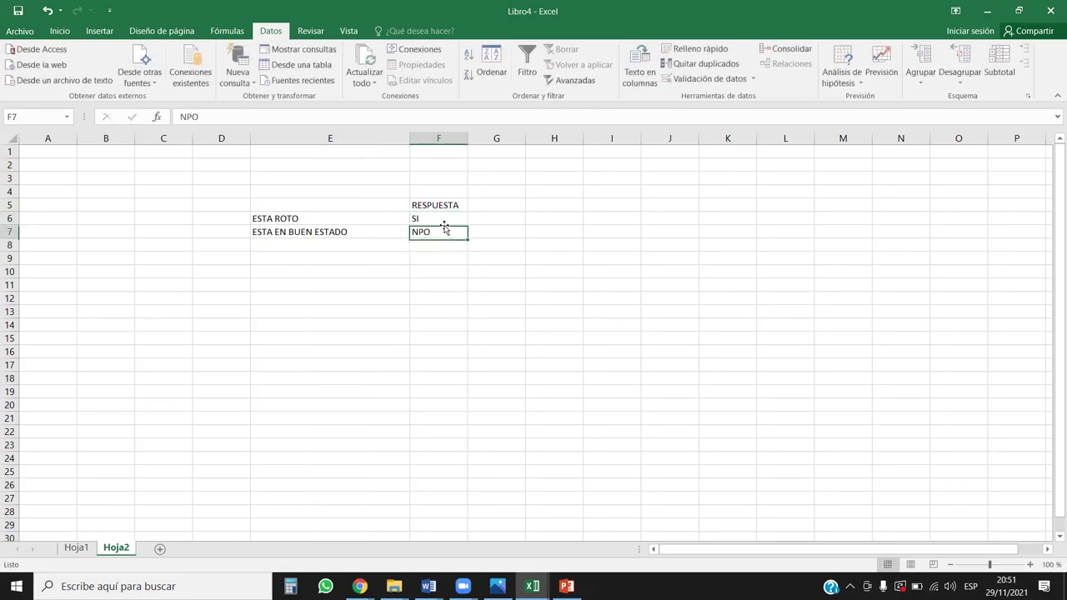
{"action": "type", "text": "NO"}
{"action": "key", "text": "Return"}
{"action": "left_click", "coordinate": [444, 230]}
{"action": "left_click_drag", "start_coordinate": [444, 220], "coordinate": [444, 230]}
{"action": "key", "text": "Delete"}
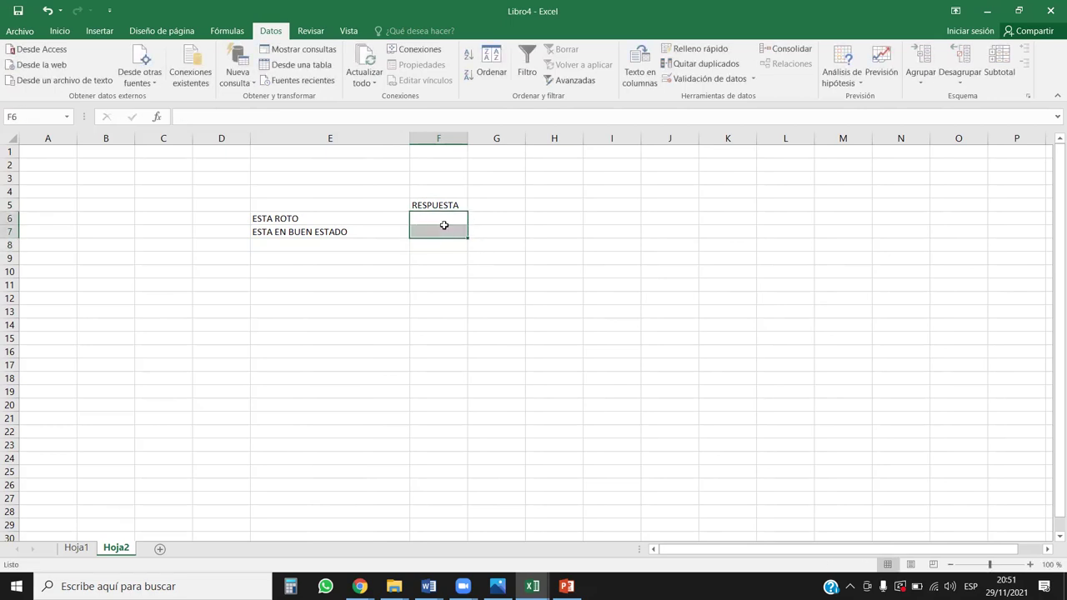
{"action": "scroll", "coordinate": [471, 263], "scroll_direction": "up", "scroll_amount": 3}
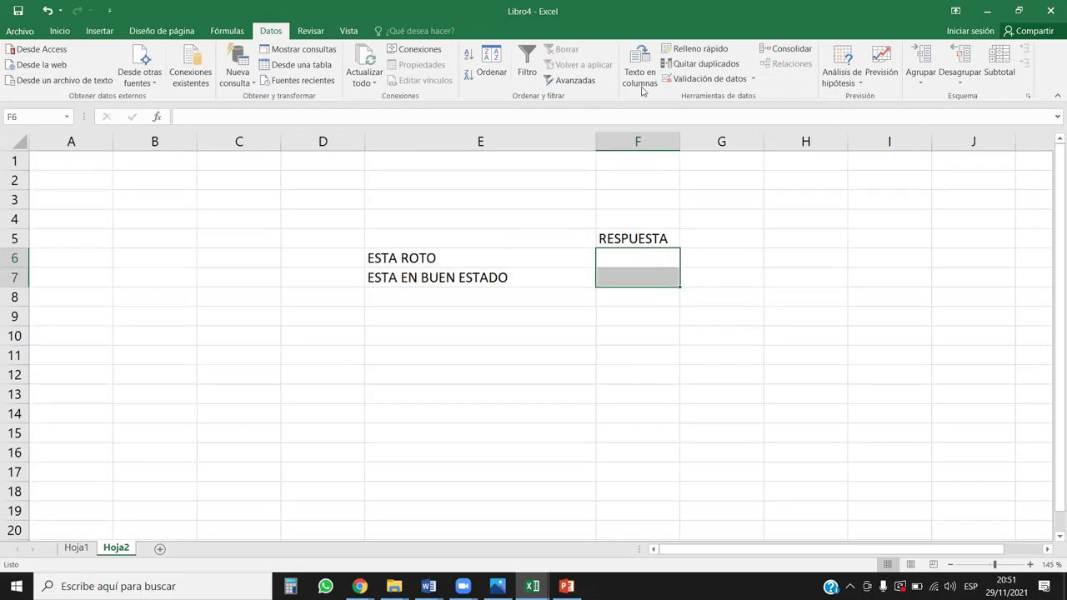
- Give F6:F7 List validation with the source SI; NO
{"action": "left_click", "coordinate": [711, 79]}
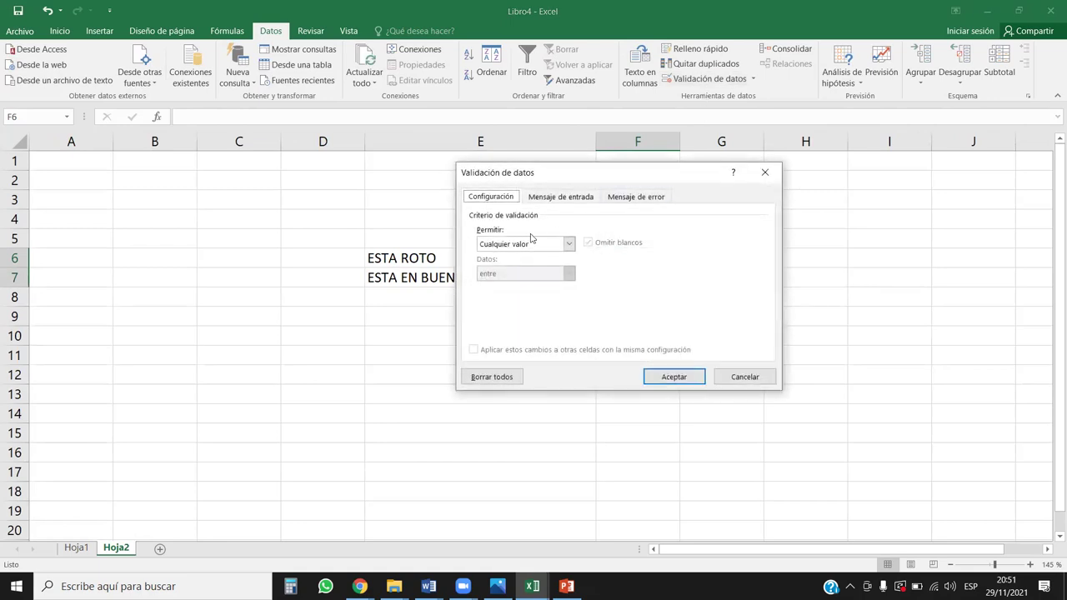
{"action": "left_click", "coordinate": [568, 243]}
{"action": "left_click", "coordinate": [517, 282]}
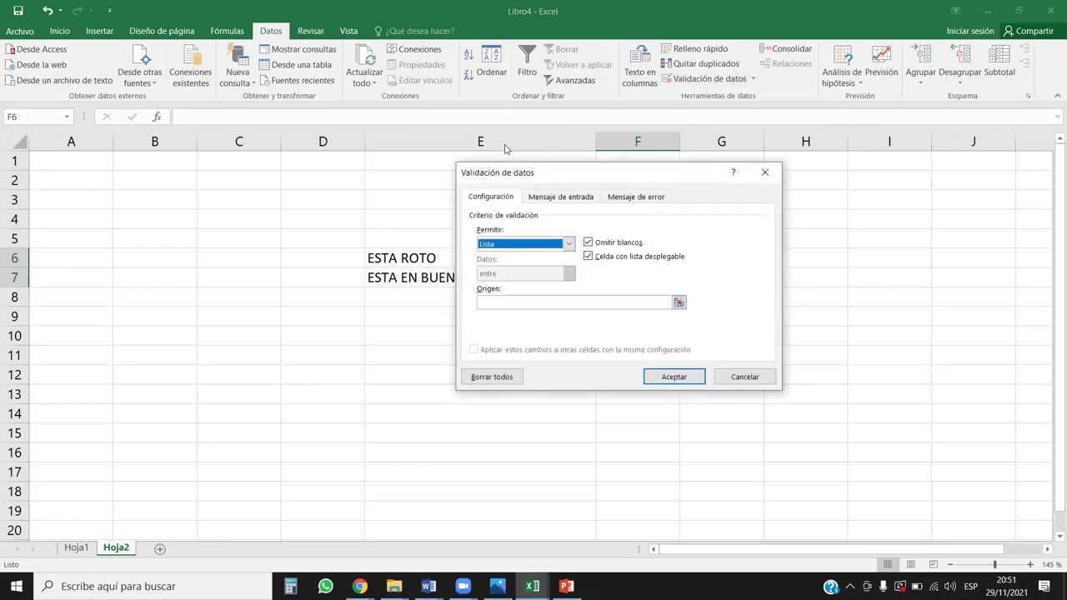
{"action": "left_click", "coordinate": [497, 303]}
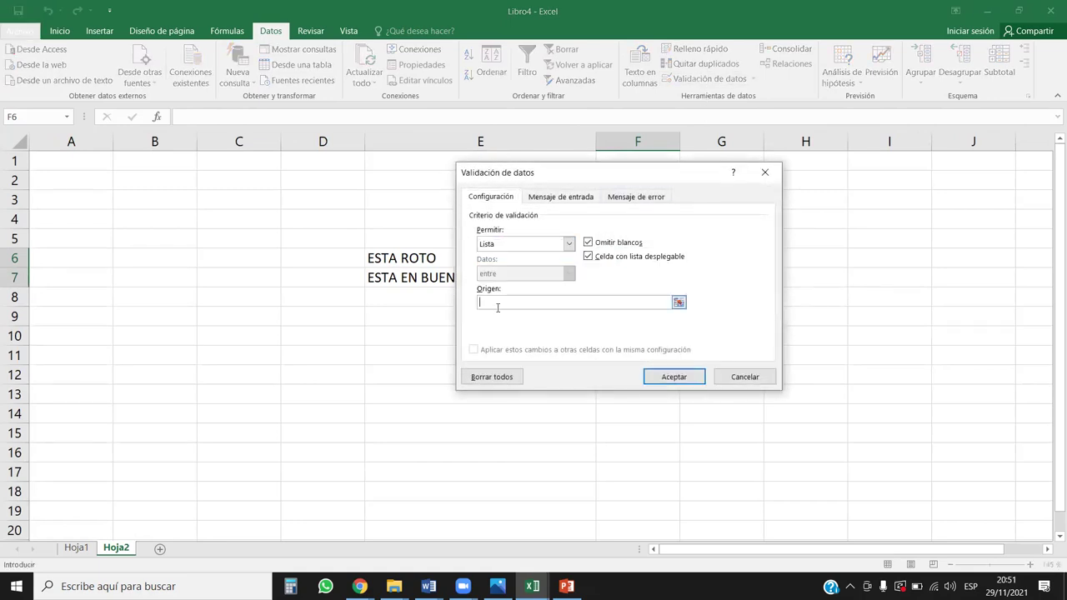
{"action": "type", "text": "SI"}
{"action": "type", "text": "; S"}
{"action": "key", "text": "BackSpace"}
{"action": "type", "text": "NO"}
{"action": "left_click", "coordinate": [673, 376]}
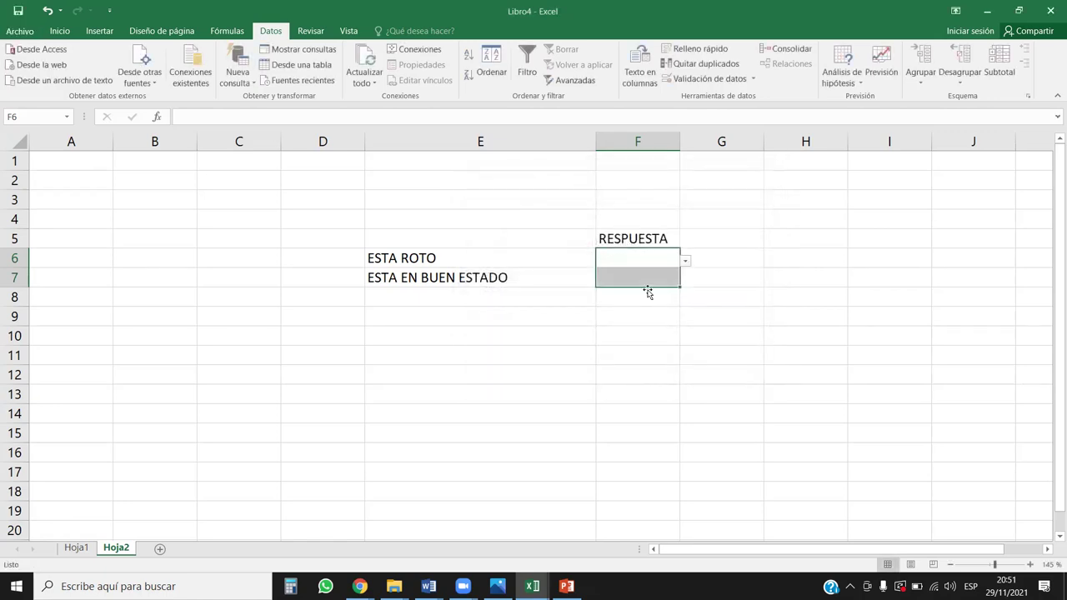
- Pick SI in F6, then NO and finally SI in F7 from the drop-downs
{"action": "left_click", "coordinate": [684, 261]}
{"action": "left_click", "coordinate": [605, 276]}
{"action": "left_click", "coordinate": [676, 281]}
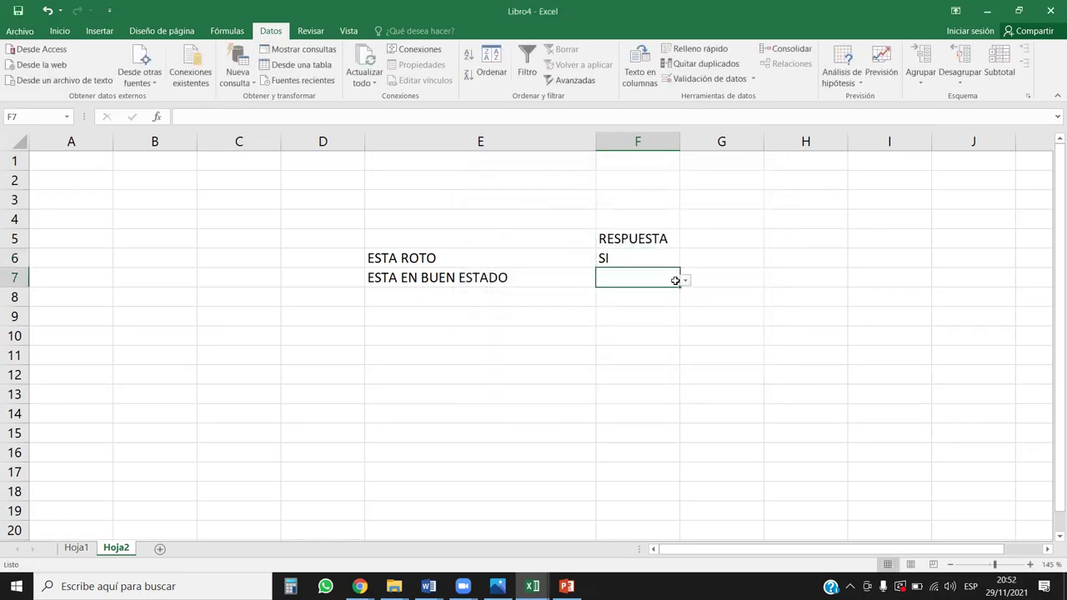
{"action": "left_click", "coordinate": [690, 284]}
{"action": "left_click", "coordinate": [670, 278]}
{"action": "left_click", "coordinate": [685, 281]}
{"action": "left_click", "coordinate": [618, 310]}
{"action": "left_click", "coordinate": [685, 281]}
{"action": "left_click", "coordinate": [617, 294]}
- Select the block E5:F8 and narrow column E
{"action": "left_click", "coordinate": [621, 317]}
{"action": "left_click", "coordinate": [635, 262]}
{"action": "left_click_drag", "start_coordinate": [424, 247], "coordinate": [670, 297]}
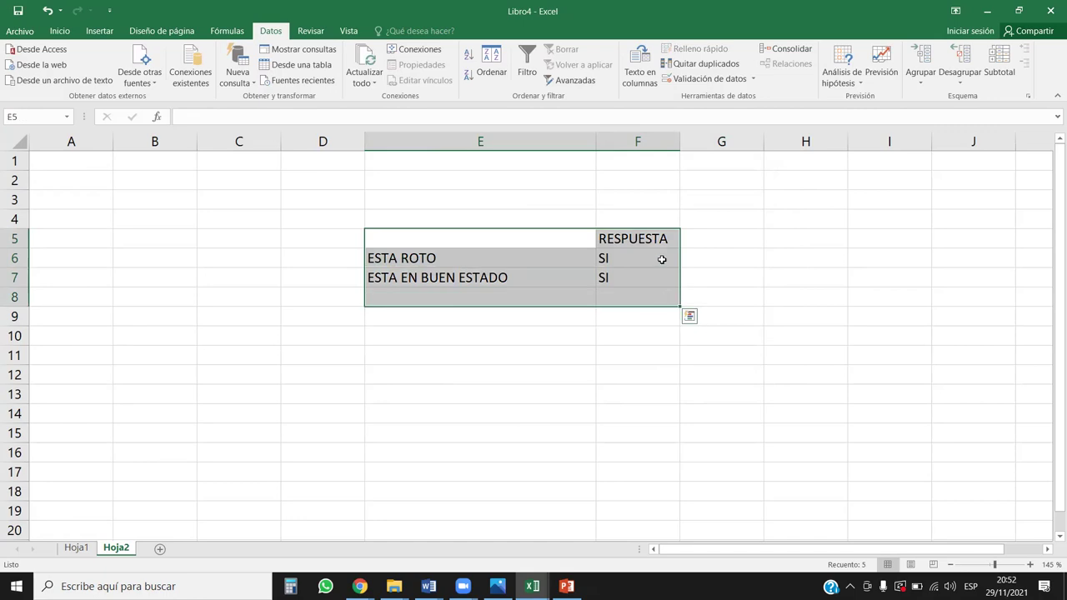
{"action": "left_click_drag", "start_coordinate": [595, 143], "coordinate": [540, 144]}
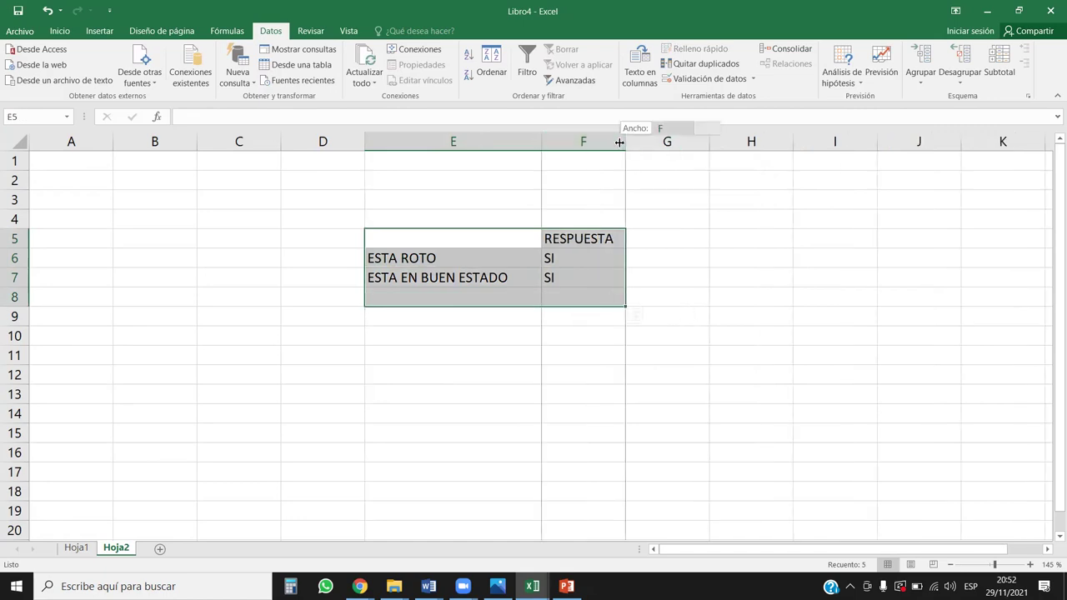